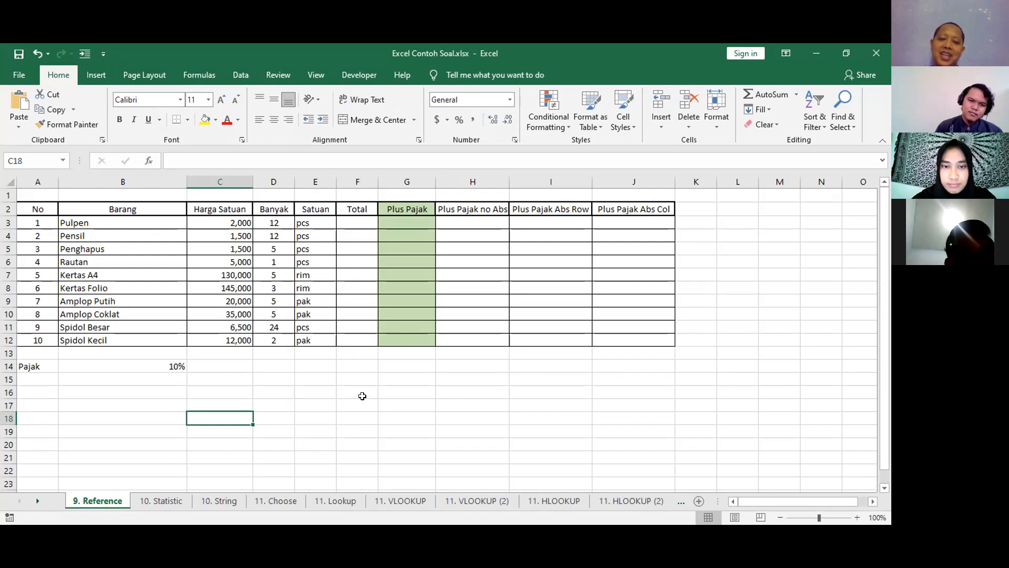
click(457, 391)
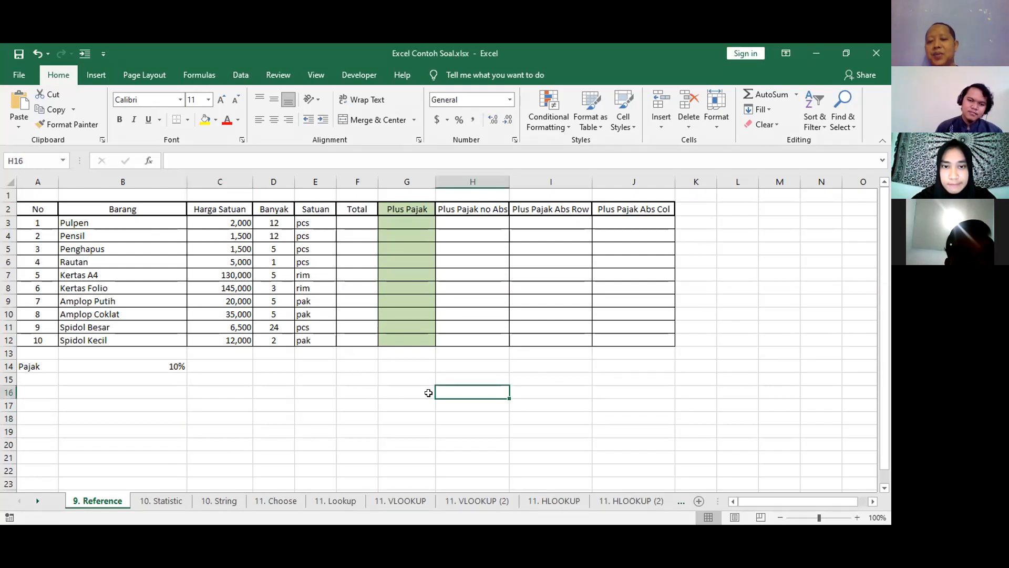
scroll(502, 398, down, 3)
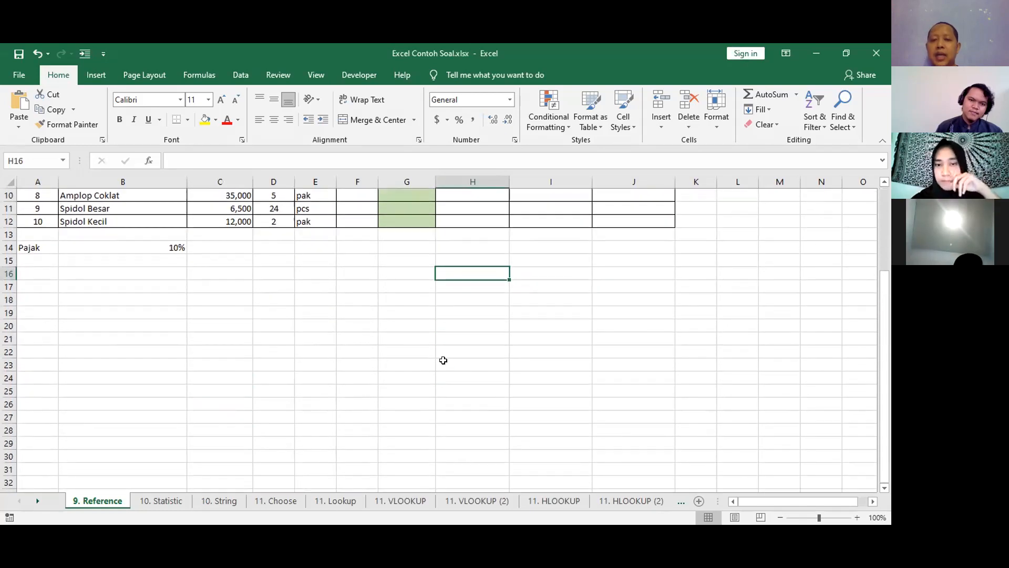
scroll(421, 366, up, 3)
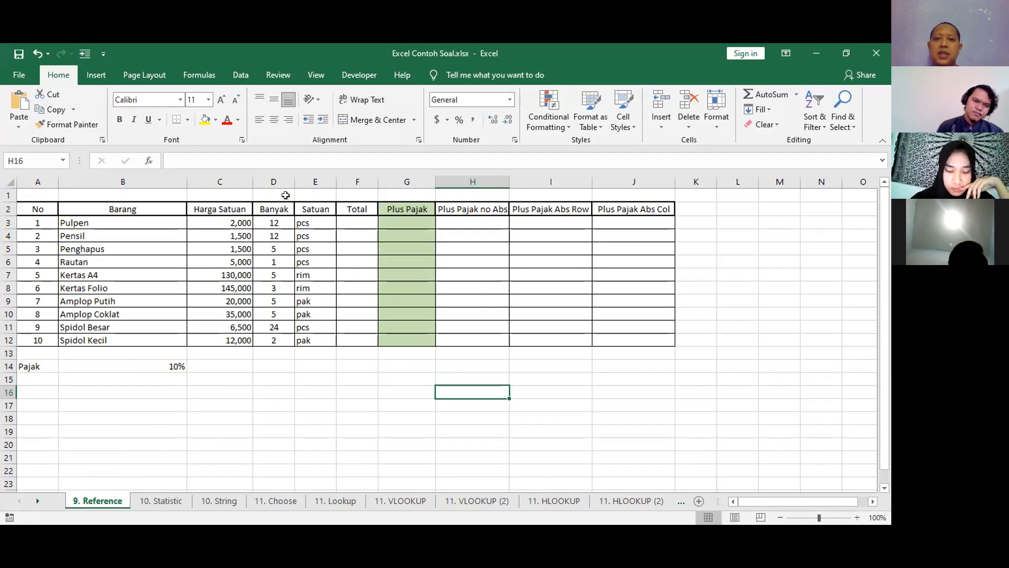
Look through the Statistic, String, Choose, Lookup, VLOOKUP and HLOOKUP example sheets, and return to the Reference sheet.
click(162, 503)
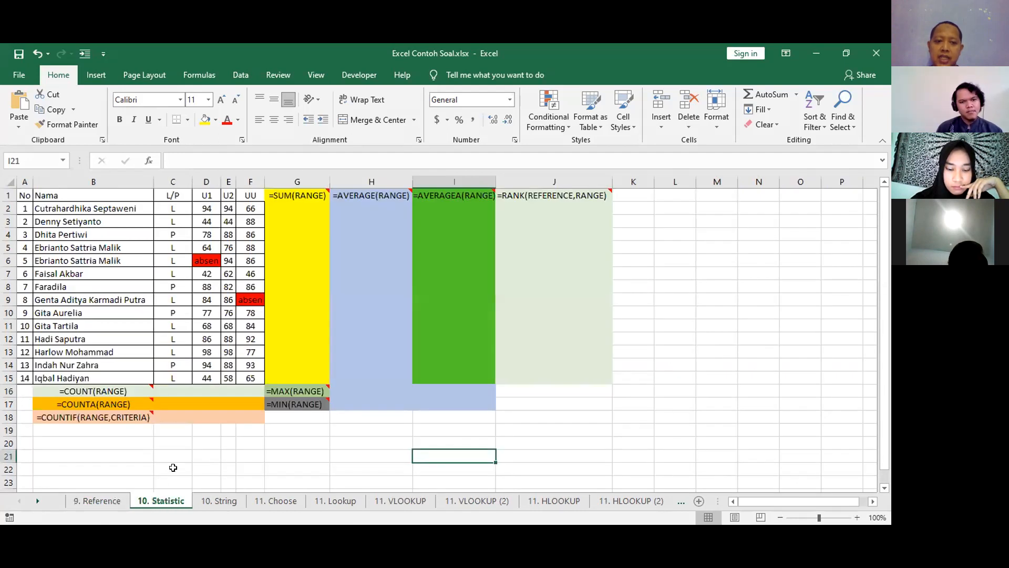
click(223, 499)
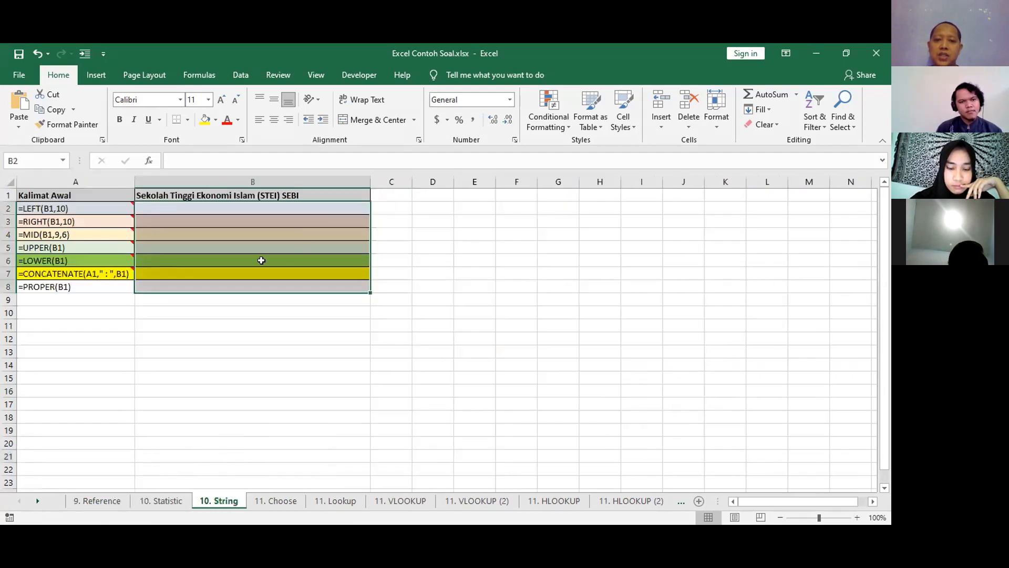
click(276, 501)
click(321, 498)
click(398, 498)
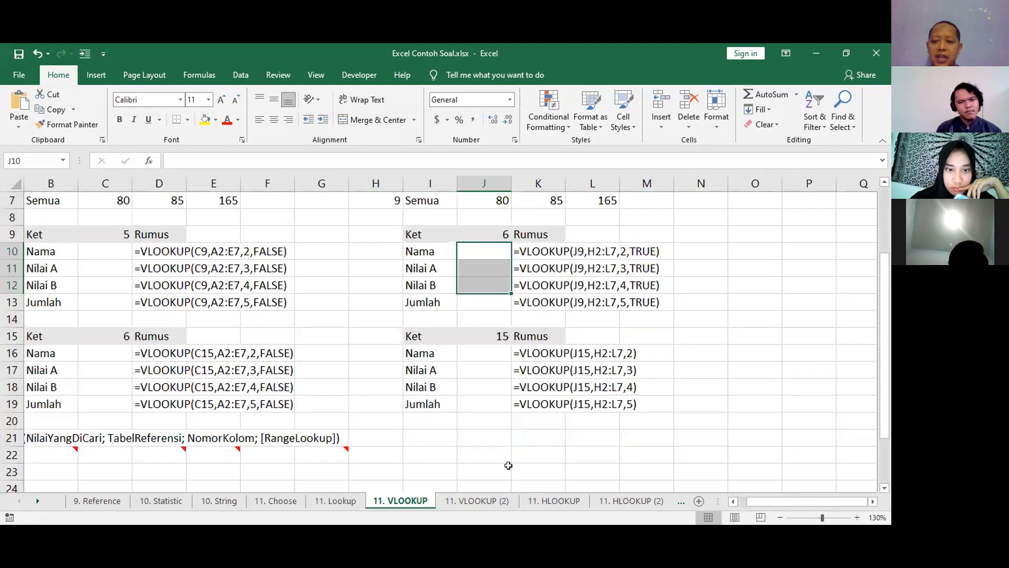
click(538, 500)
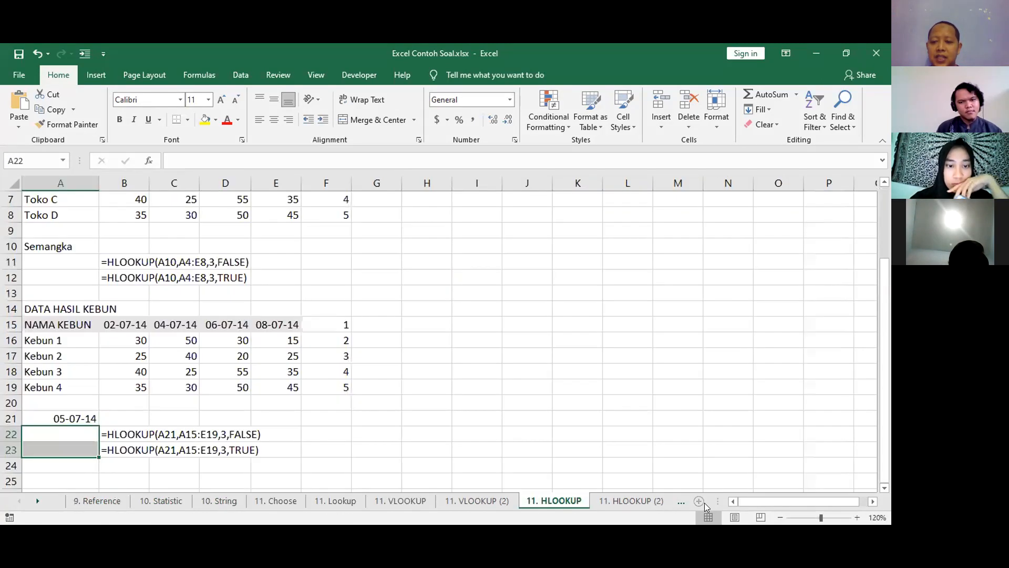
click(100, 500)
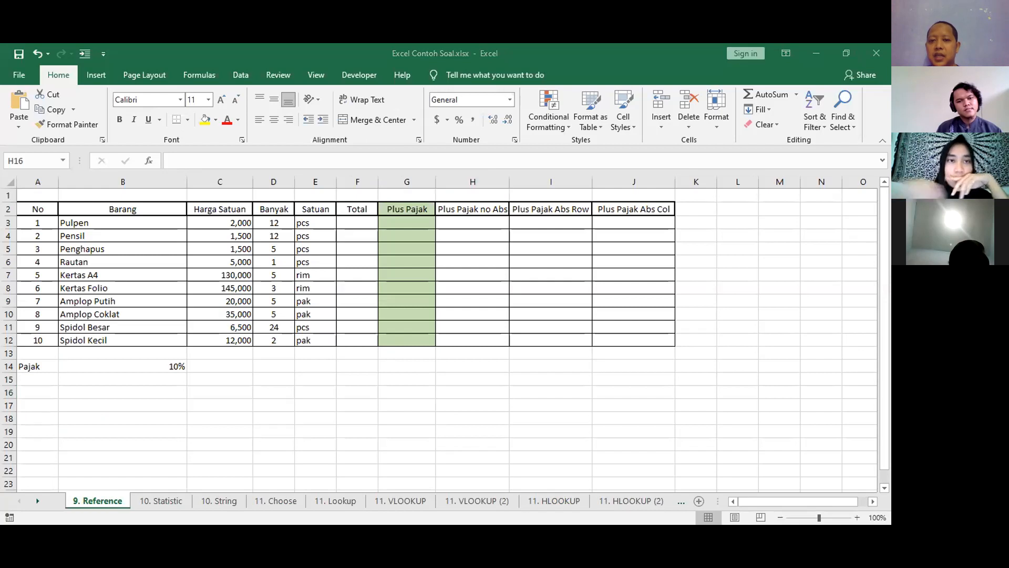
click(376, 413)
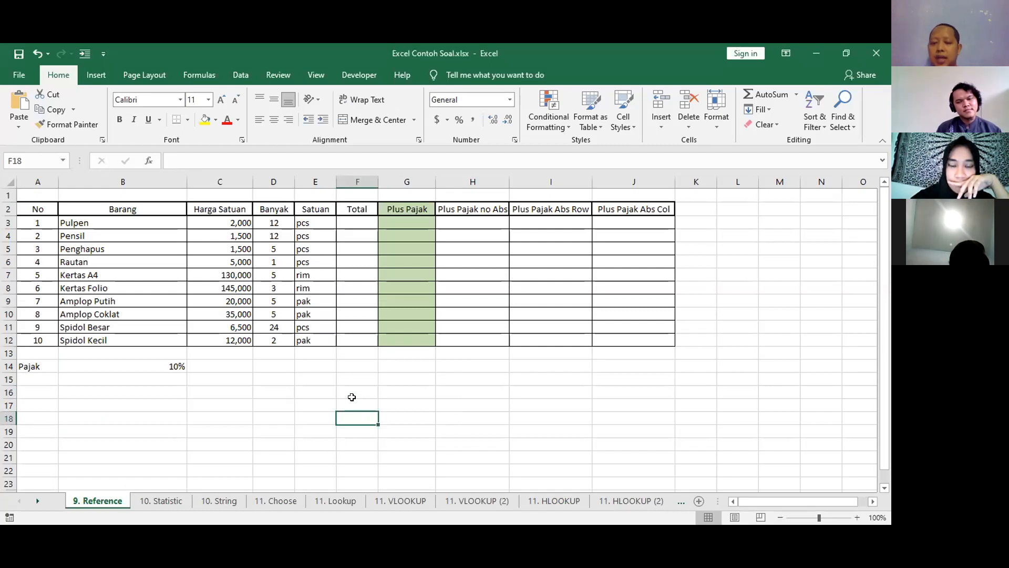
scroll(366, 387, down, 3)
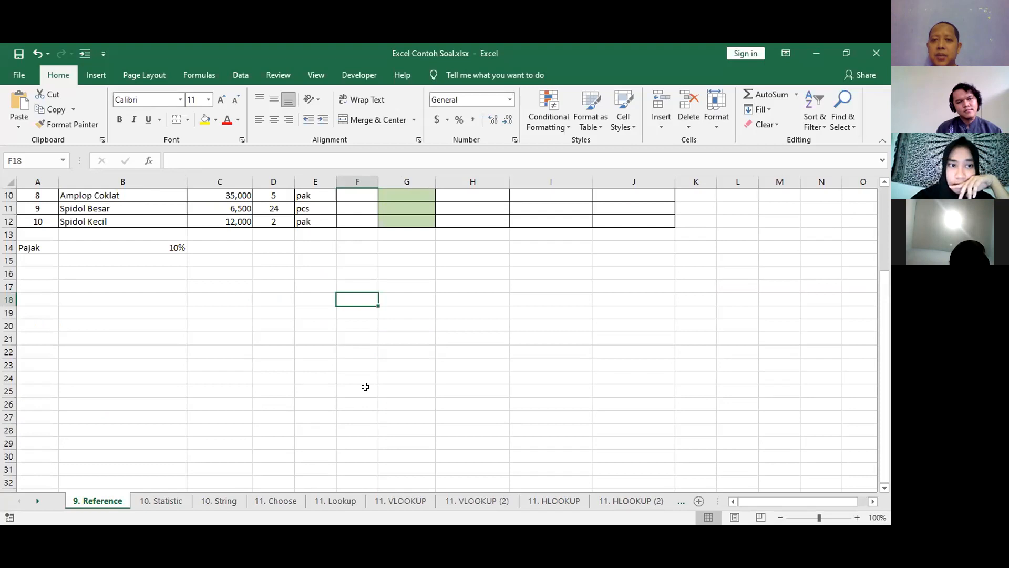
scroll(365, 386, up, 2)
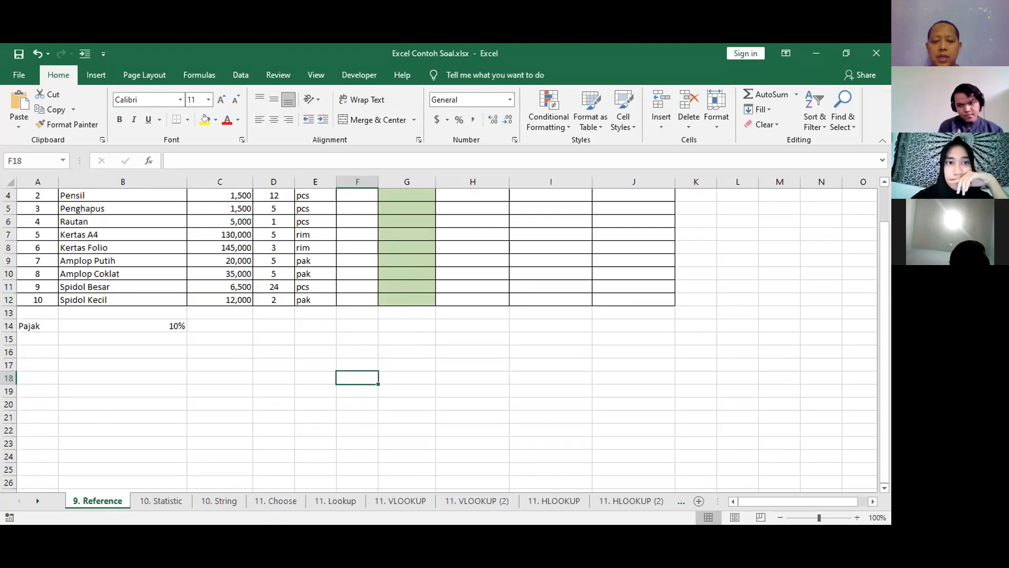
key(alt+Tab)
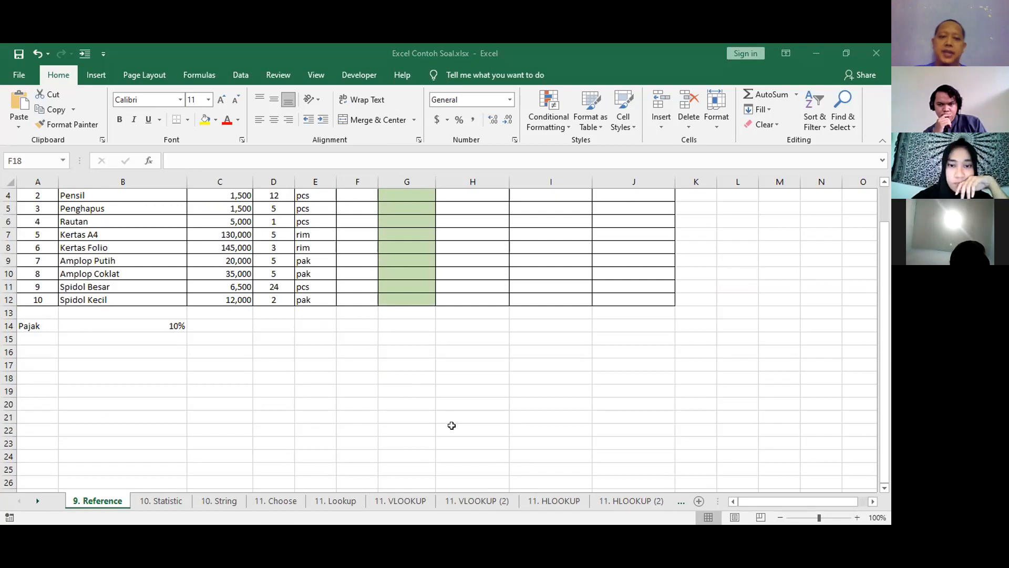
Enter 1, 2 and 3 across cells D17 to F17, below the price table.
scroll(463, 415, down, 2)
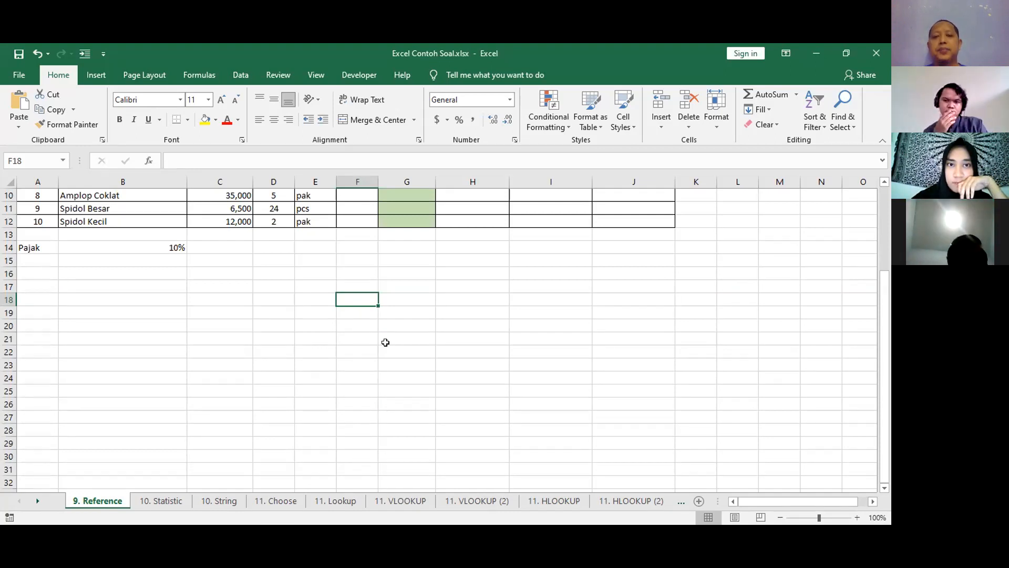
click(280, 290)
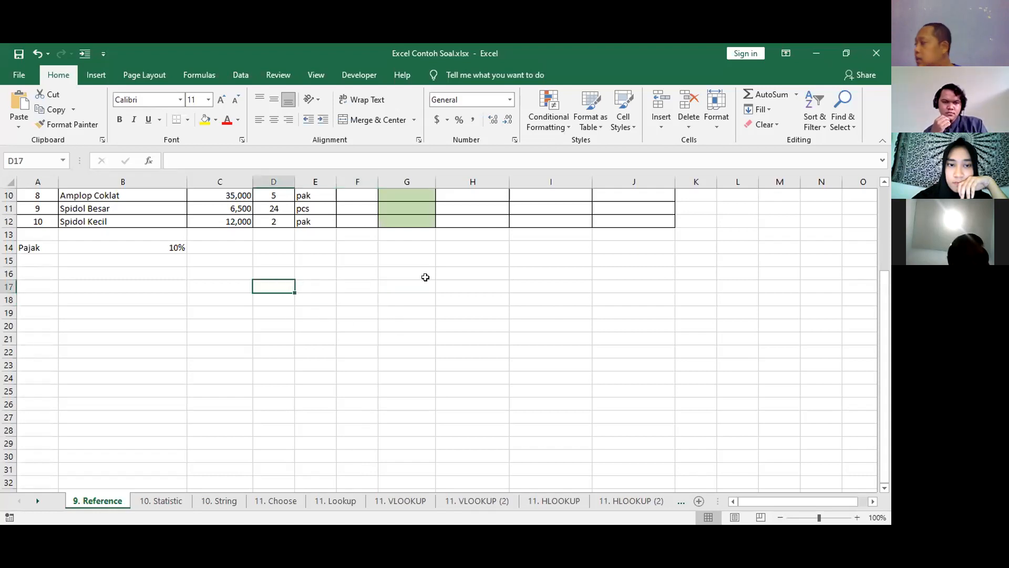
text(1)
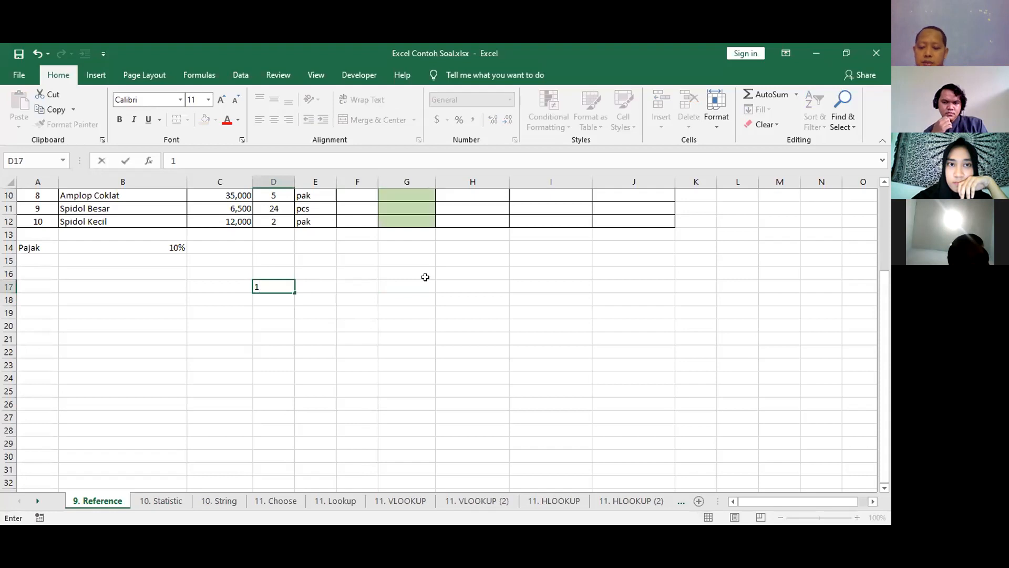
key(Tab)
text(2)
key(Tab)
text(3)
key(Down)
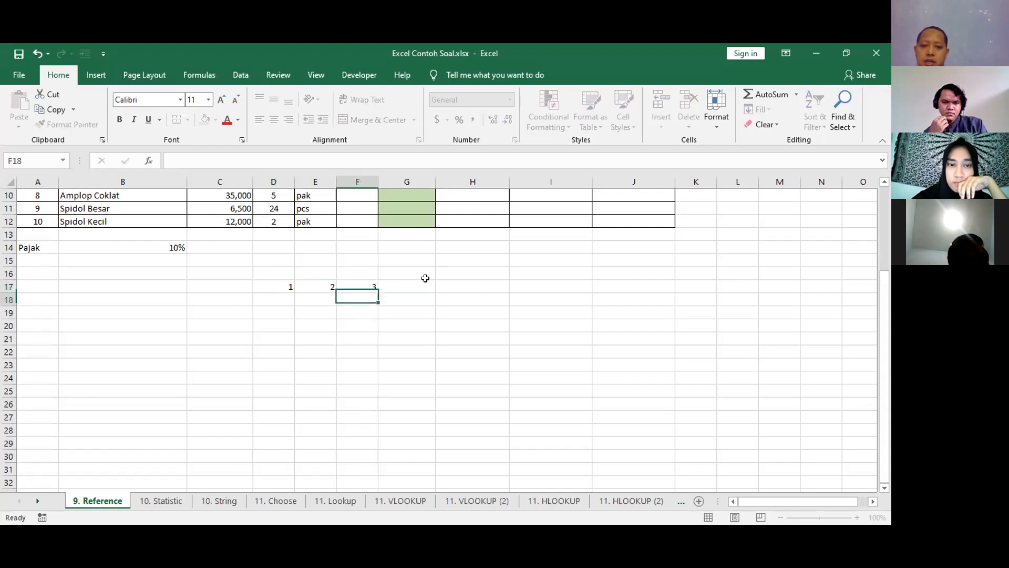
Fill the second row of the number grid, D18 to F18, with 4, 5 and 6.
text(6)
key(Left)
text(5)
key(Left)
text(4)
key(Down)
Fill the third row of the number grid, D19 to F19, with 7, 8 and 9.
text(7)
key(Tab)
text(8)
key(Tab)
text(9)
key(Tab)
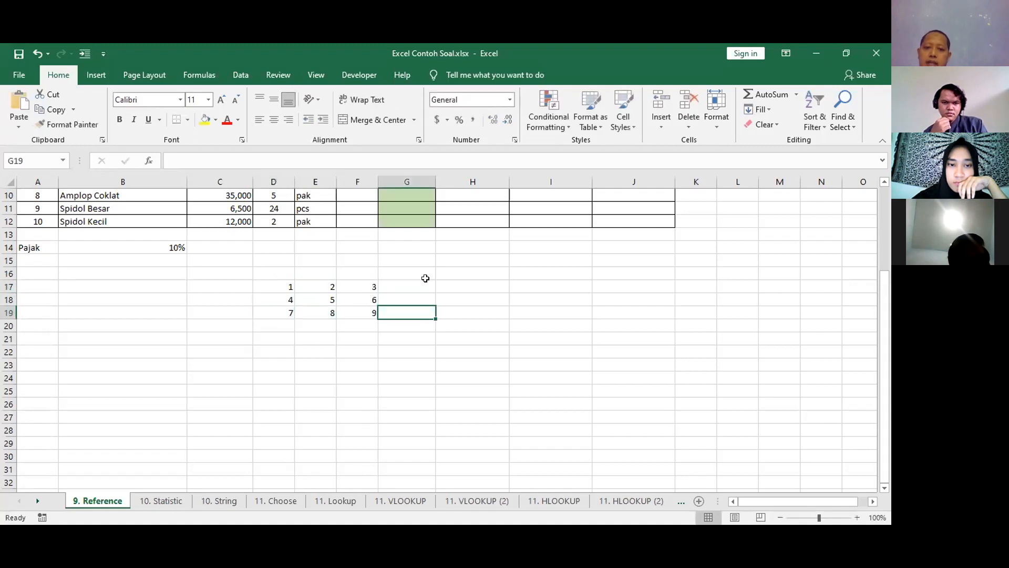
key(Down)
key(Down)
key(Down)
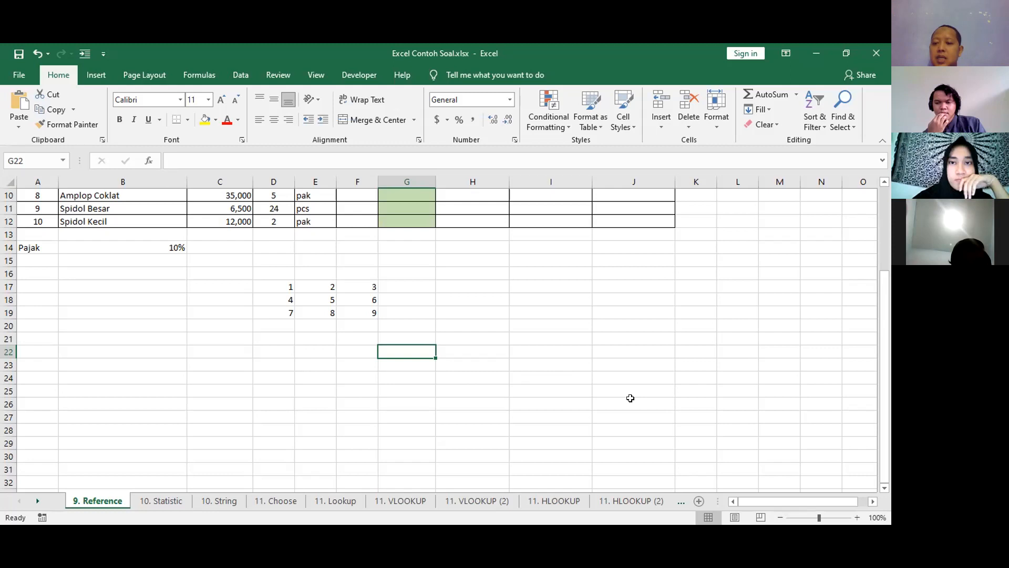
Select the empty cell I21, outside the 3 by 3 number grid.
click(872, 501)
click(873, 501)
click(873, 501)
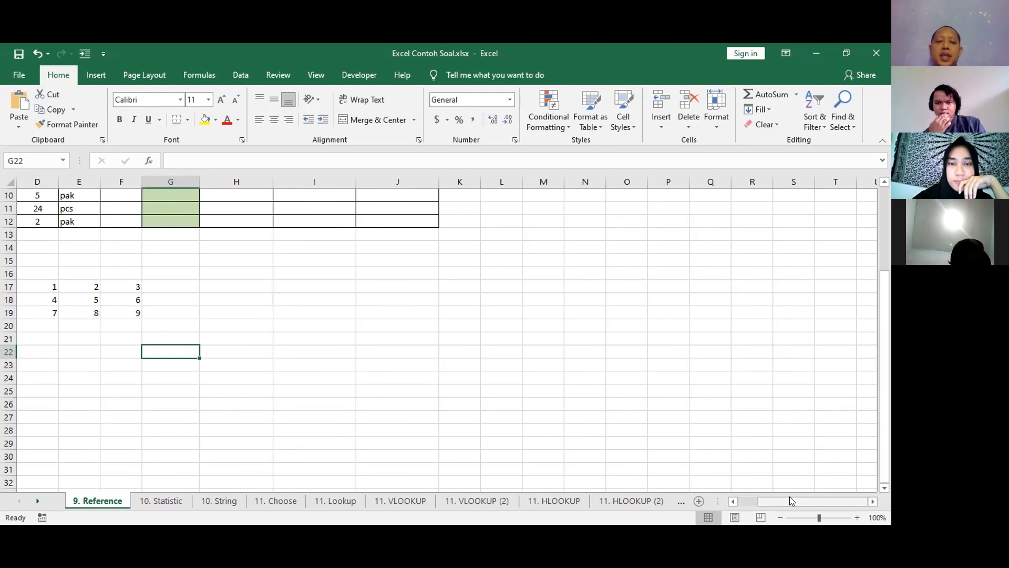
click(733, 502)
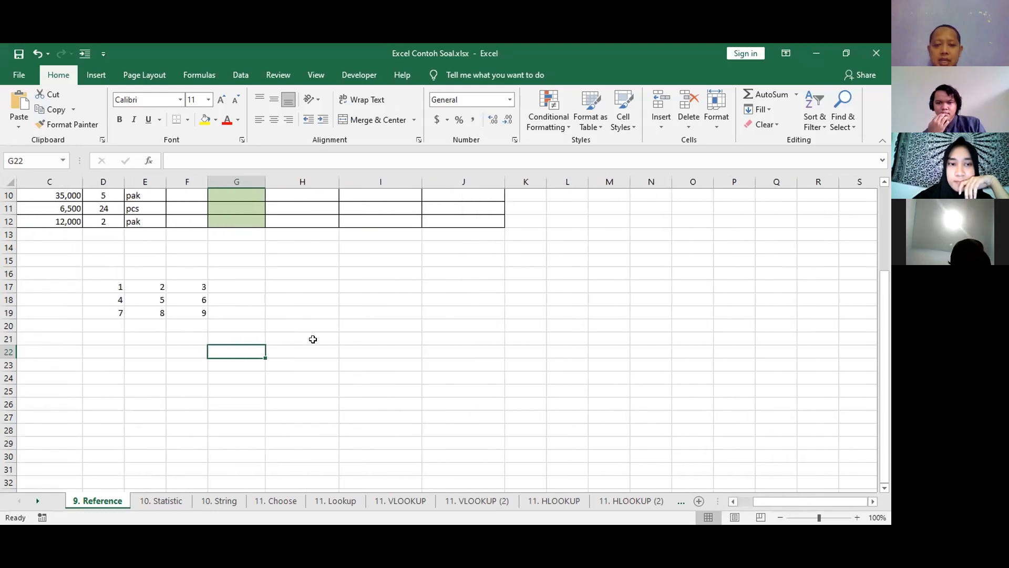
click(346, 335)
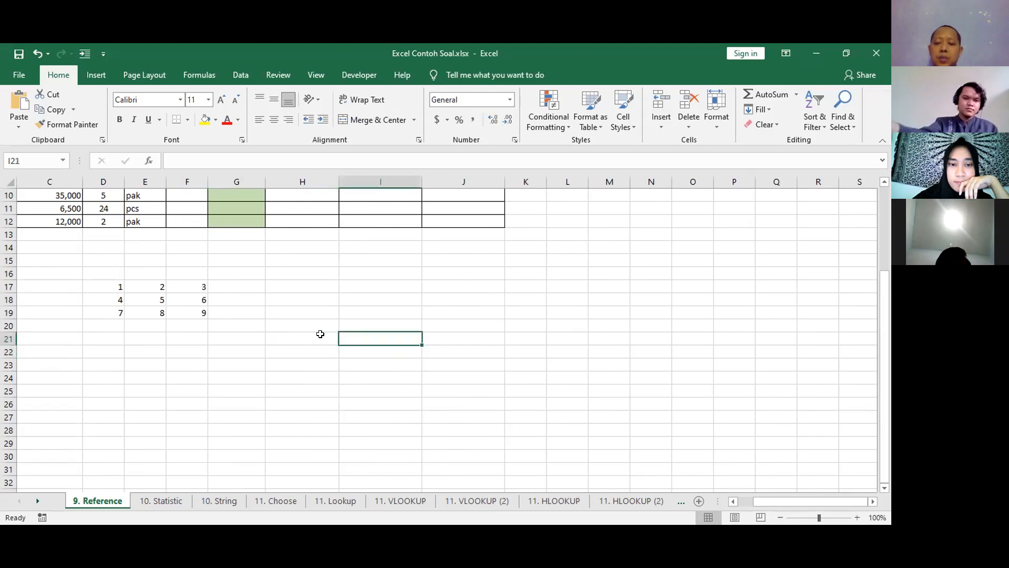
text(=)
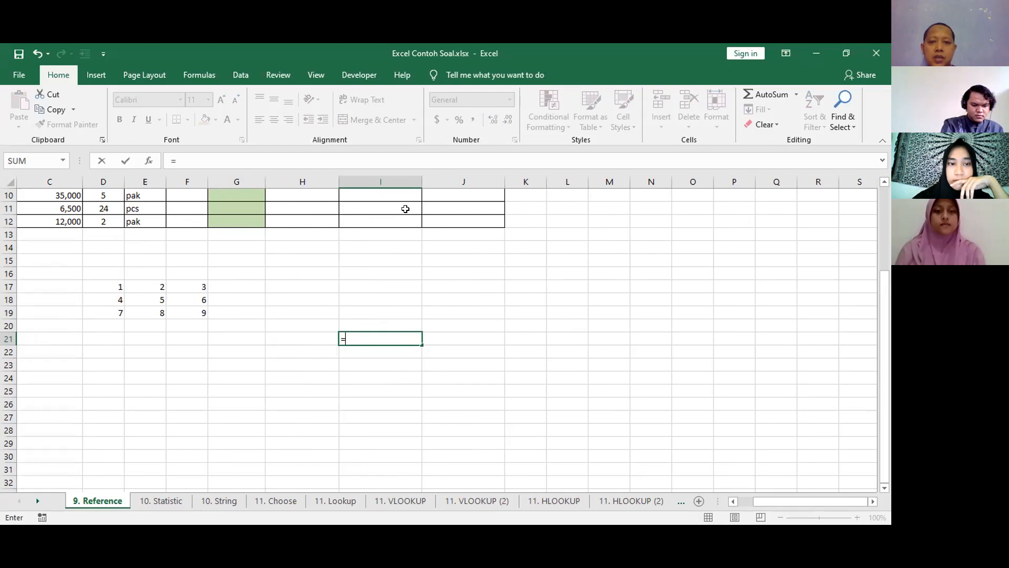
click(147, 297)
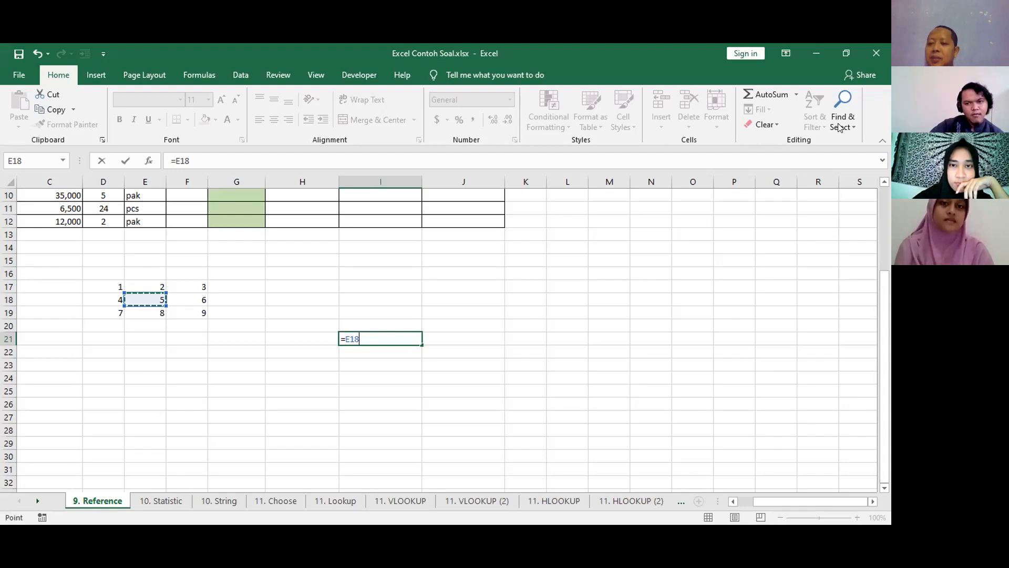
click(734, 430)
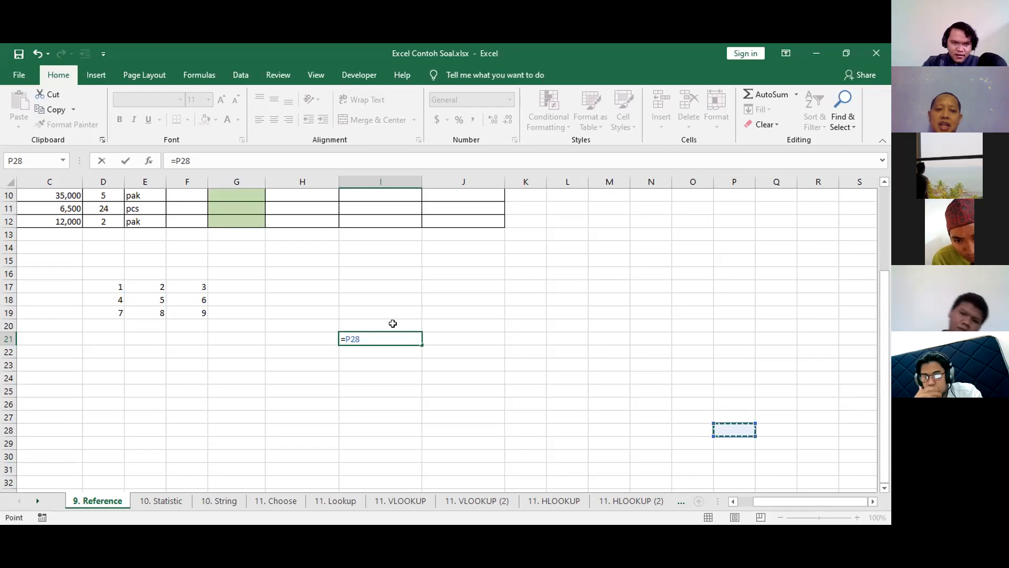
key(Escape)
Enter the formula =E18 in cell I21 to reference the centre of the number grid.
text(=)
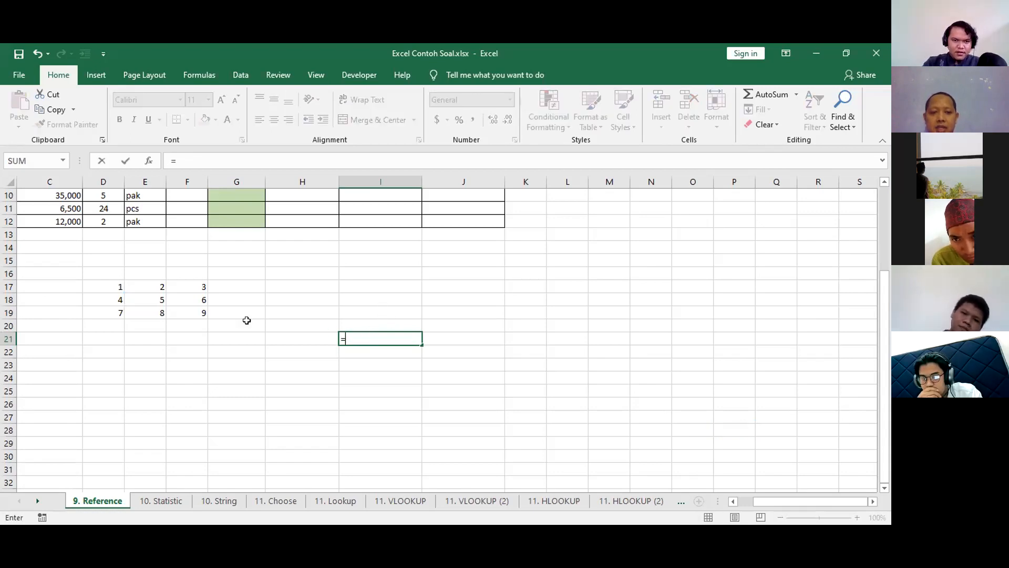
click(143, 298)
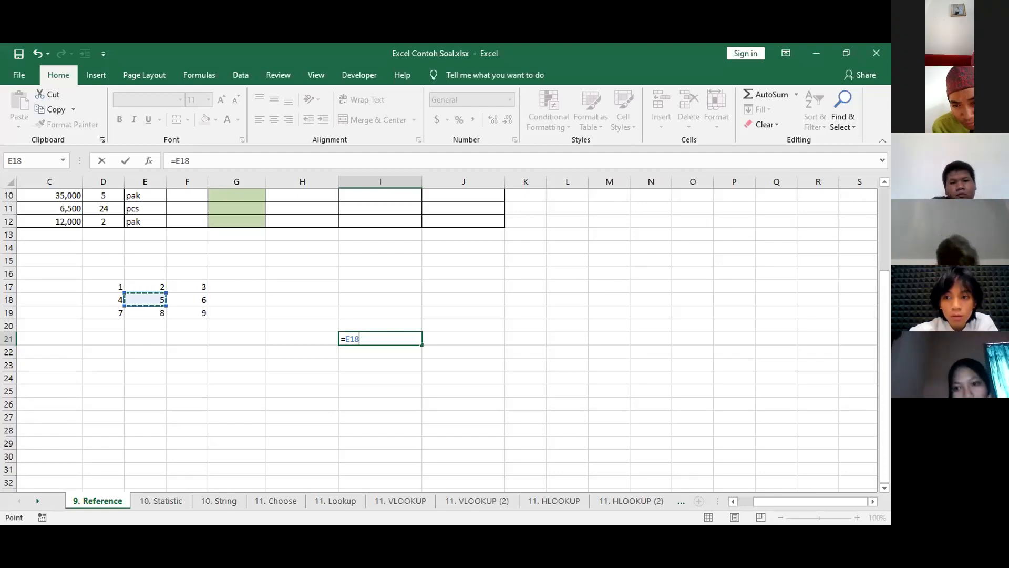
key(Return)
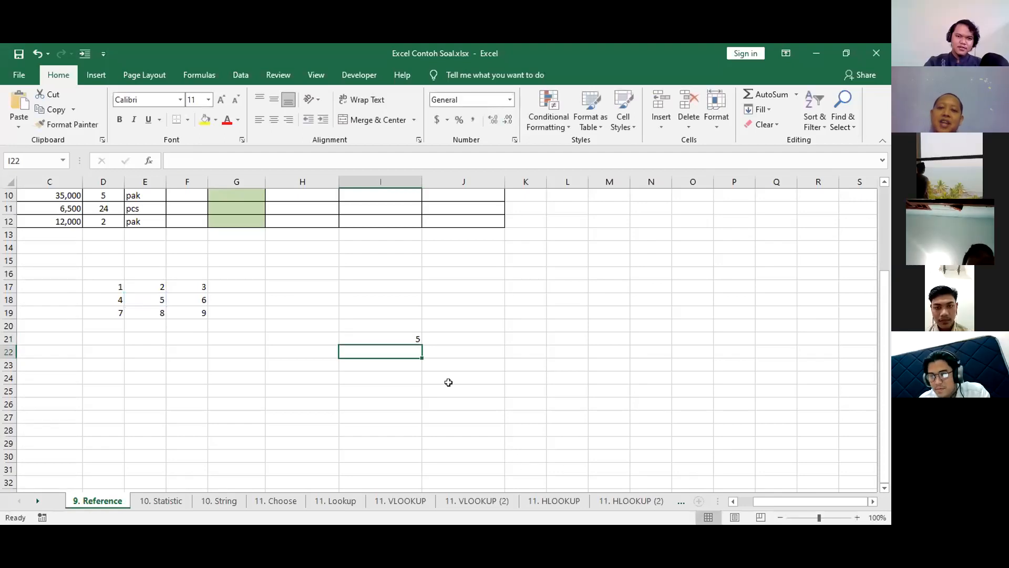
Copy the relative reference formula in I21 and paste it into J20.
click(391, 331)
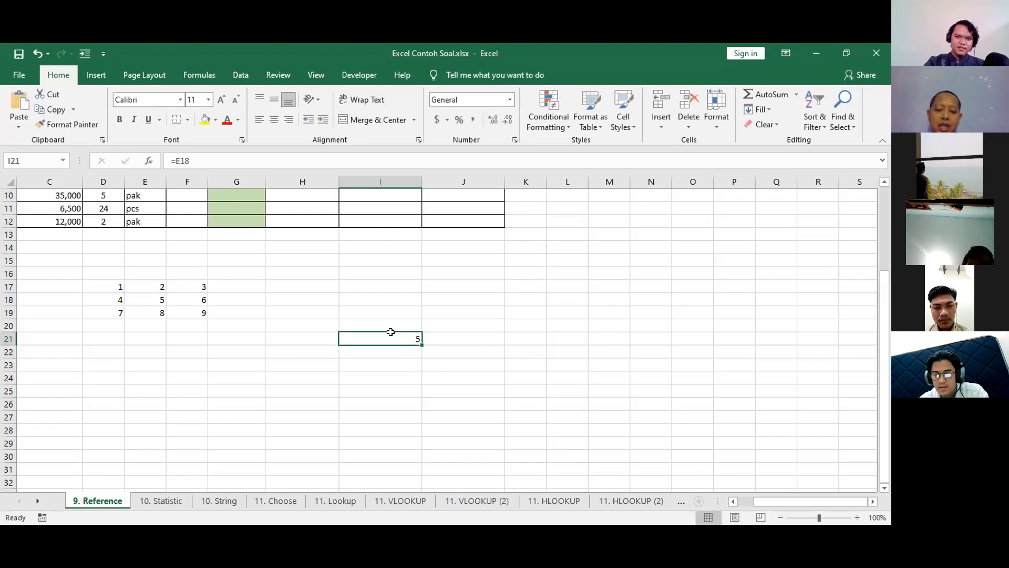
key(ctrl+c)
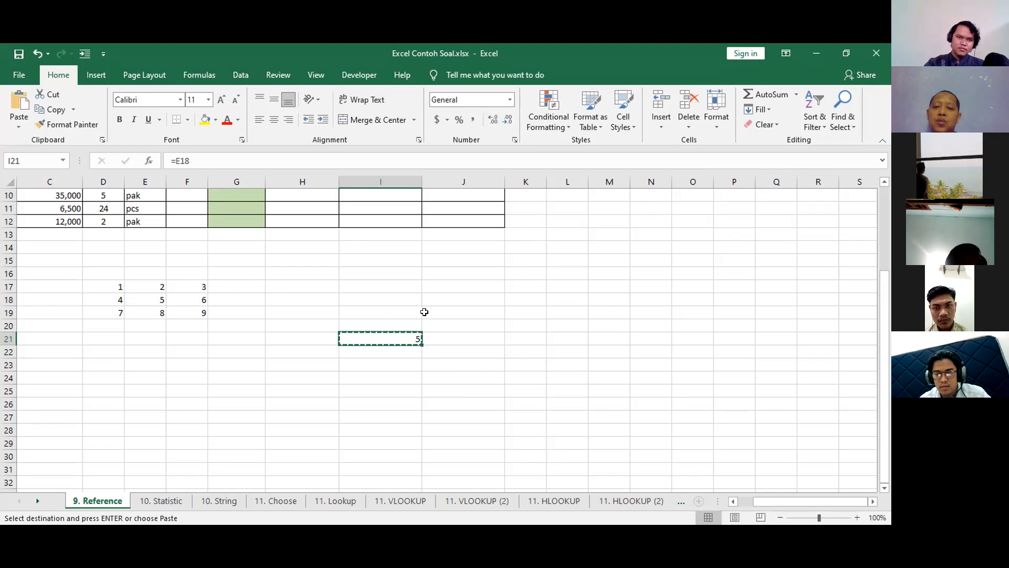
click(455, 323)
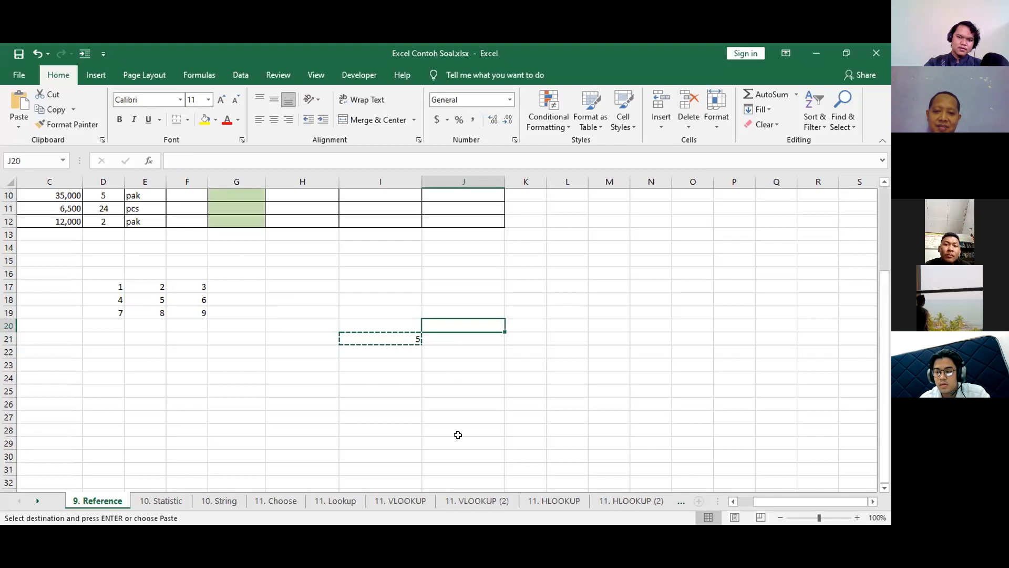
key(ctrl+v)
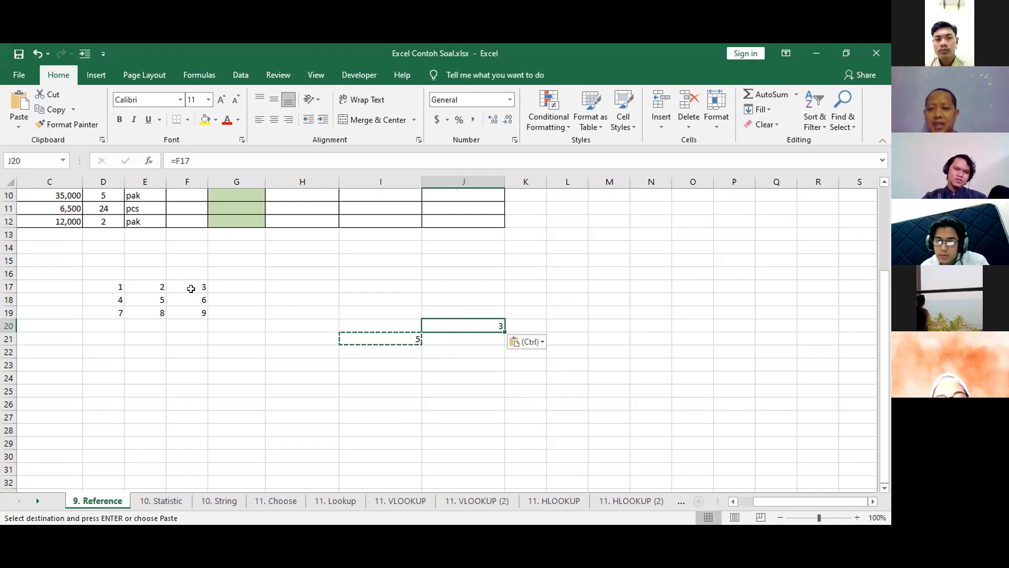
Paste the copied I21 formula into cells H20 and H19 as well.
click(319, 321)
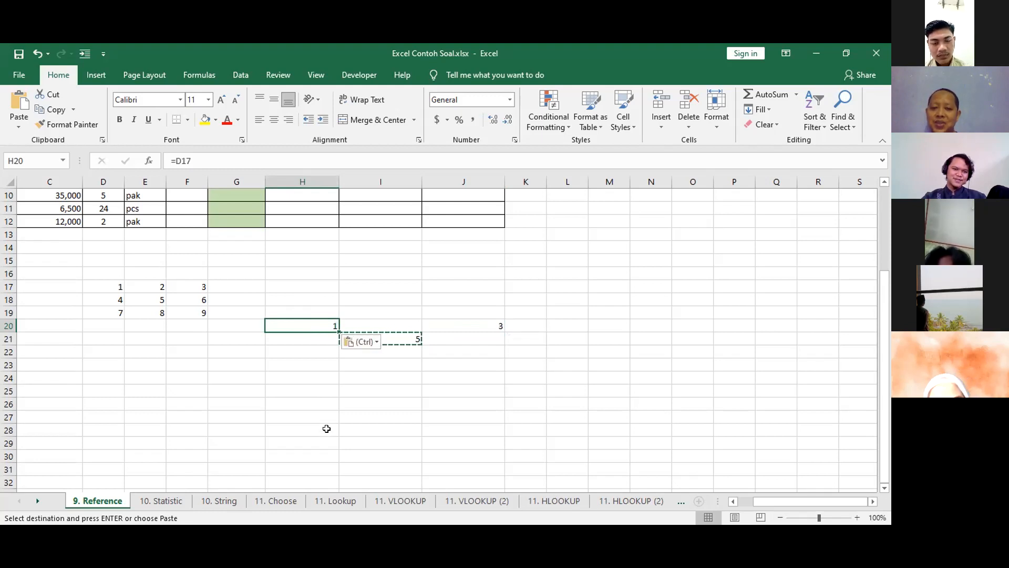
click(320, 312)
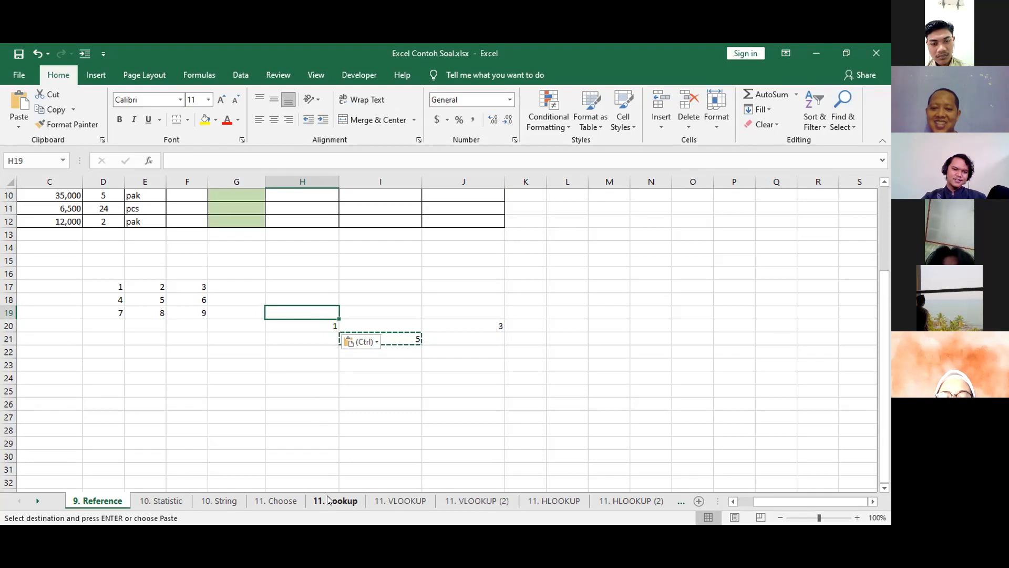
key(ctrl+v)
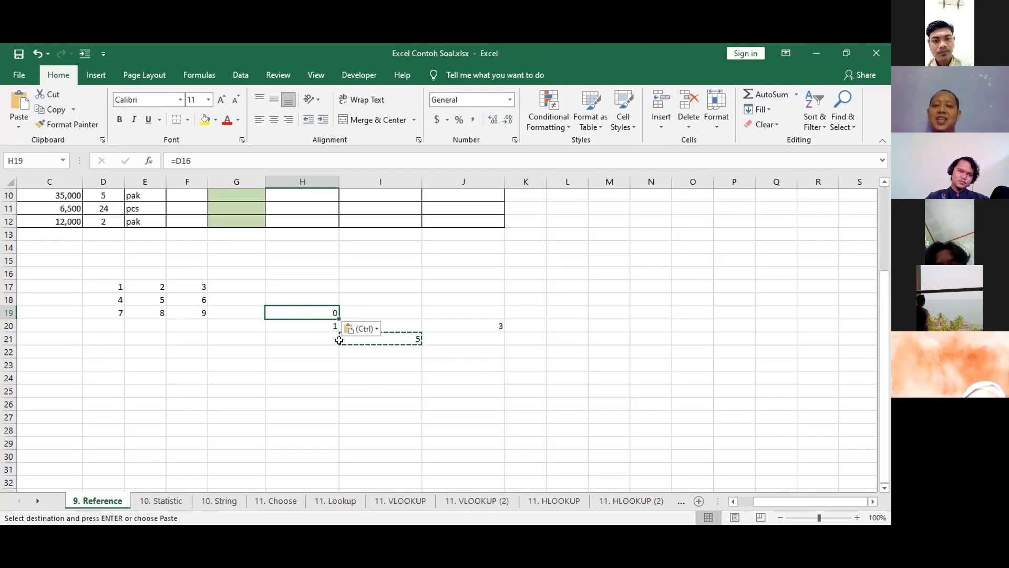
click(321, 362)
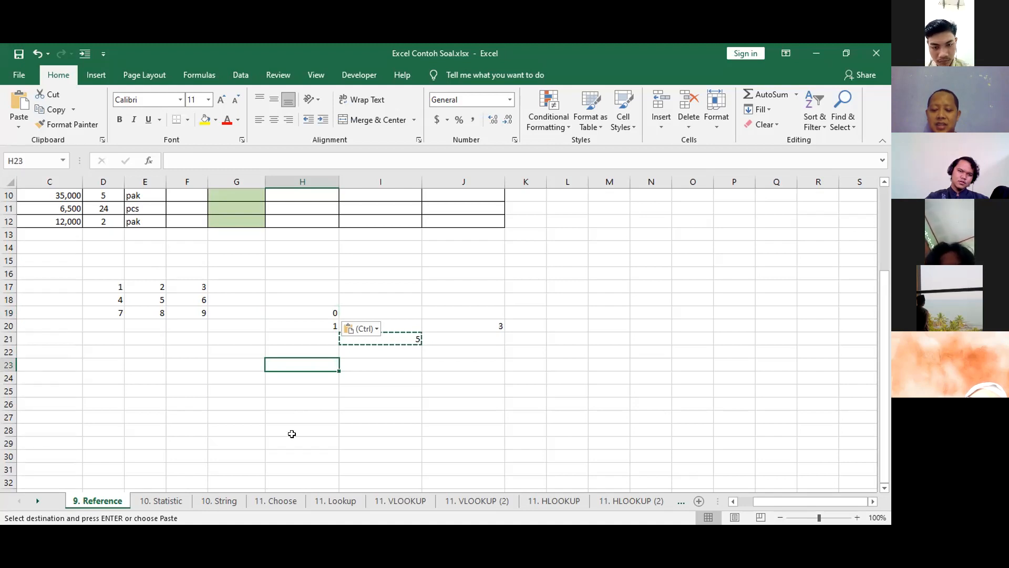
Paste the copied I21 formula into cells H23, I19 and I22.
key(ctrl+v)
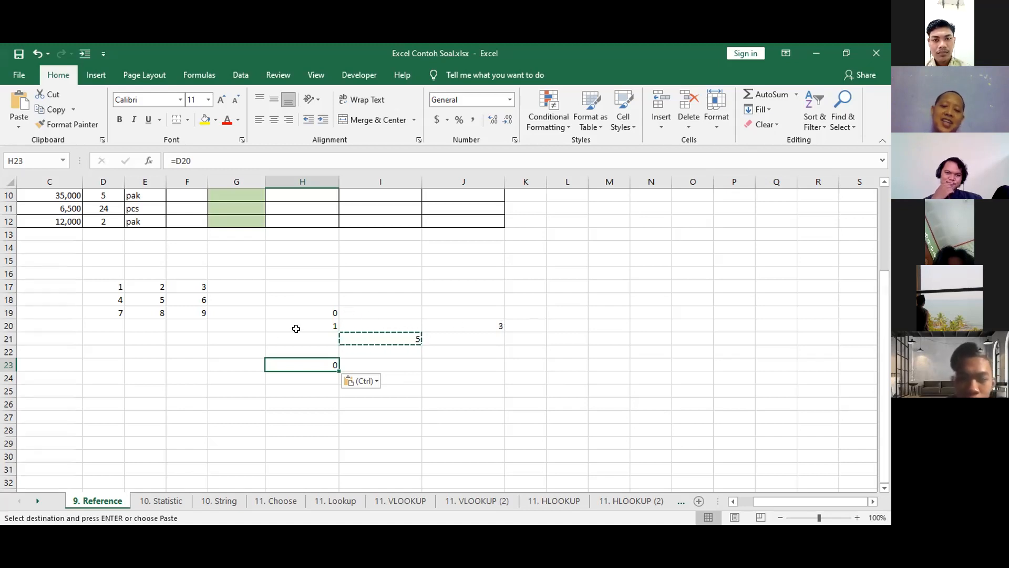
click(396, 312)
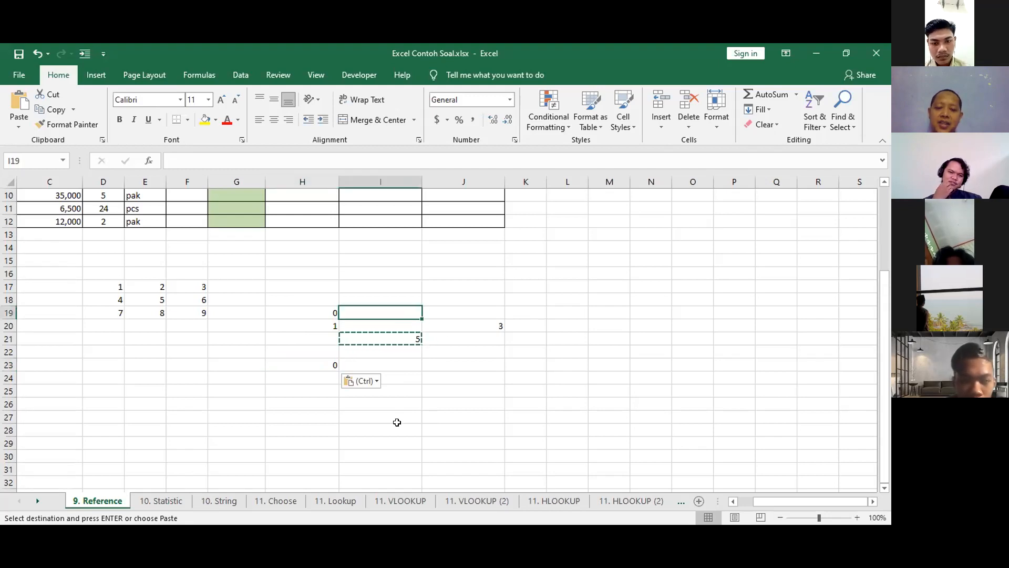
key(ctrl+v)
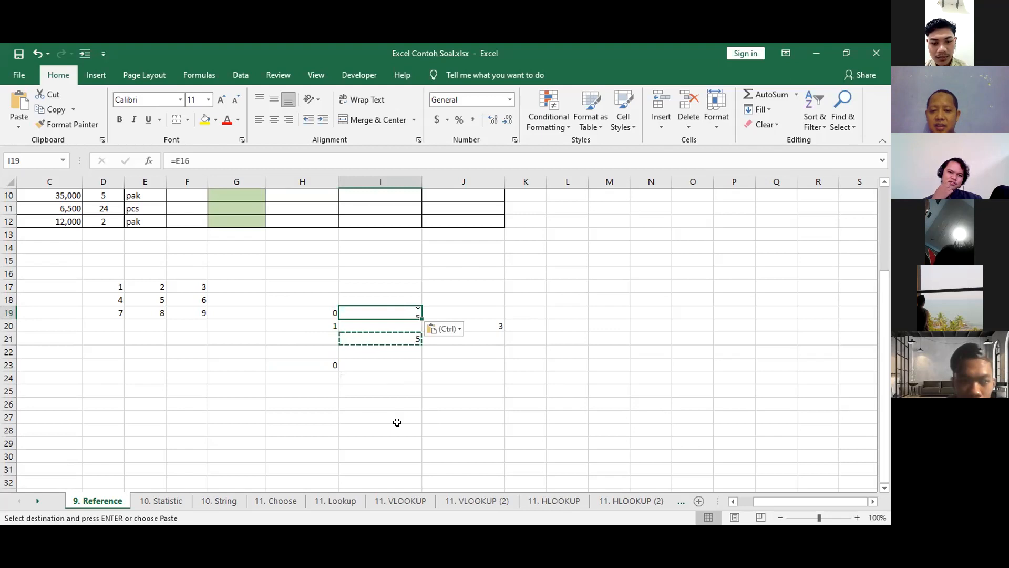
click(401, 349)
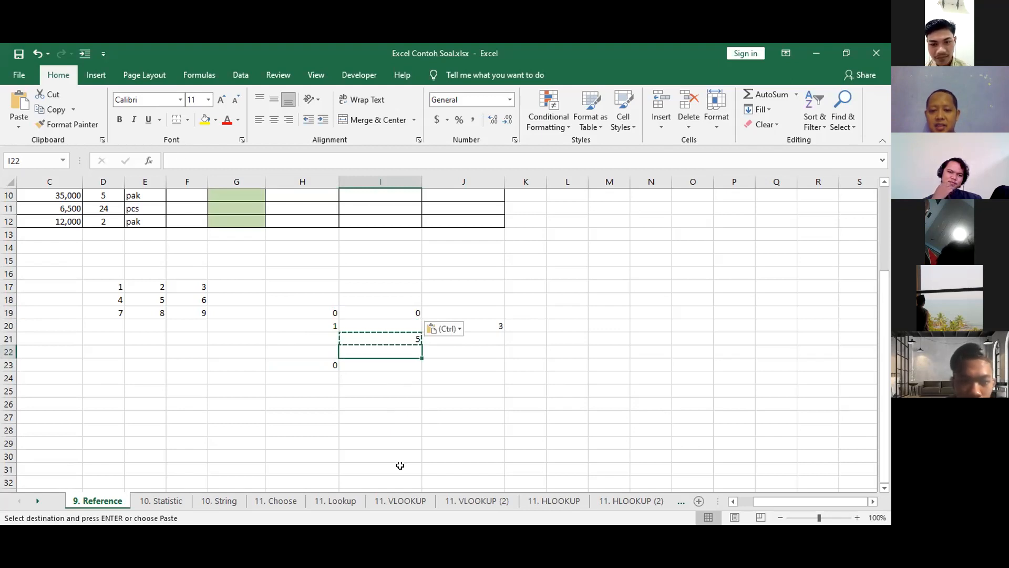
key(ctrl+v)
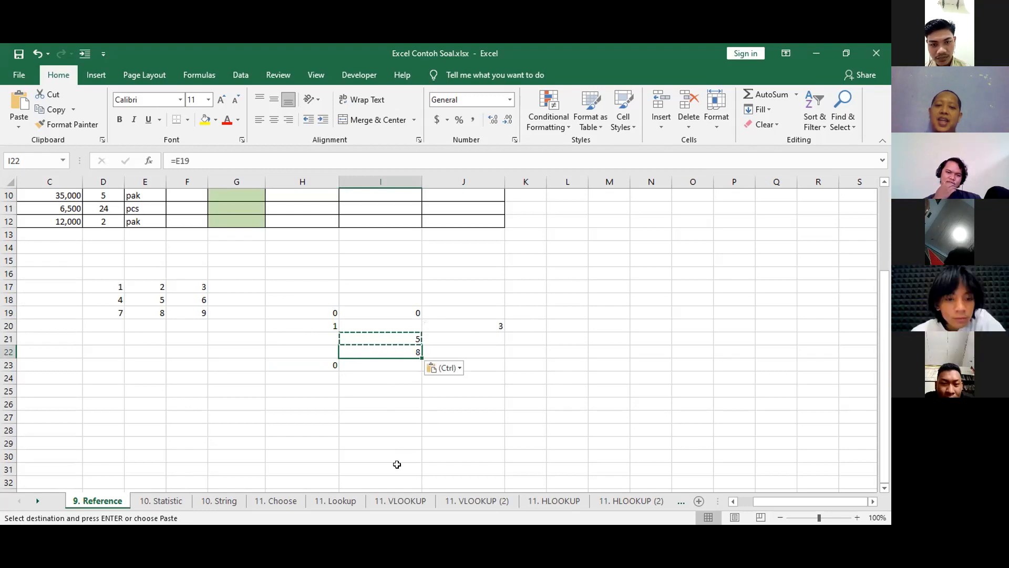
key(Escape)
Clear the pasted results in H19:J25 and enter the formula =E19 in cell I22.
drag(329, 310, 468, 391)
key(Delete)
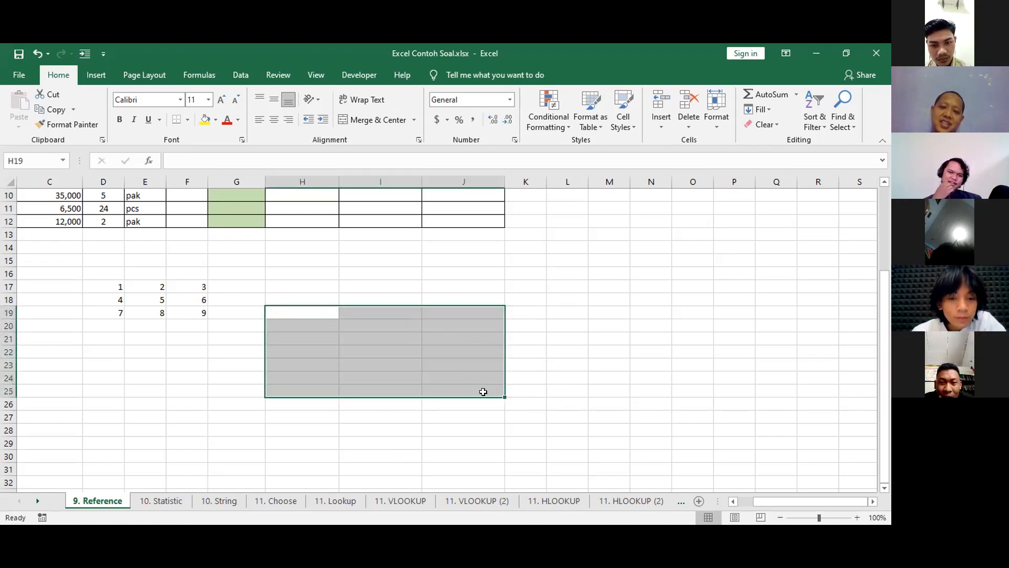
click(388, 346)
text(=)
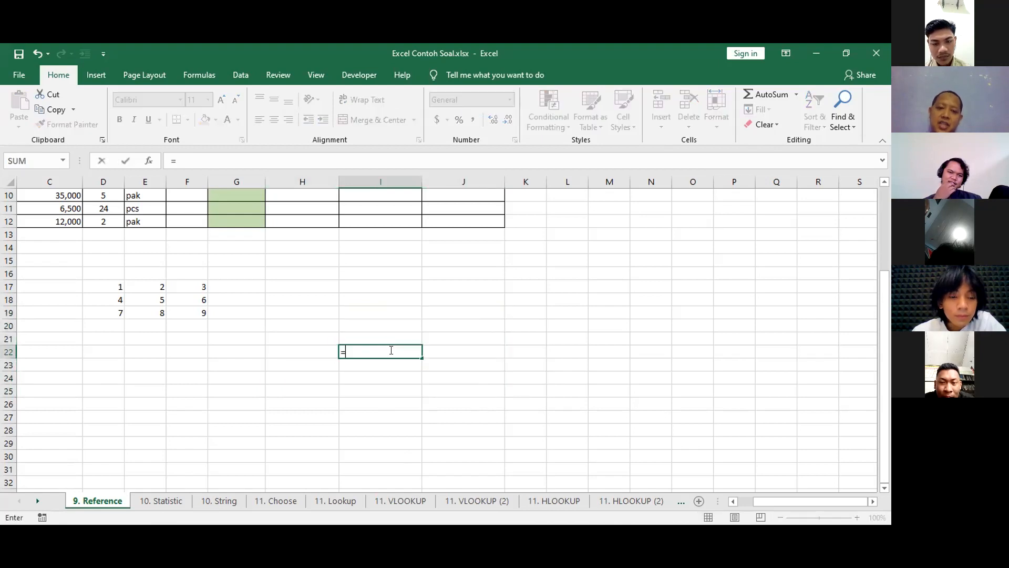
click(142, 313)
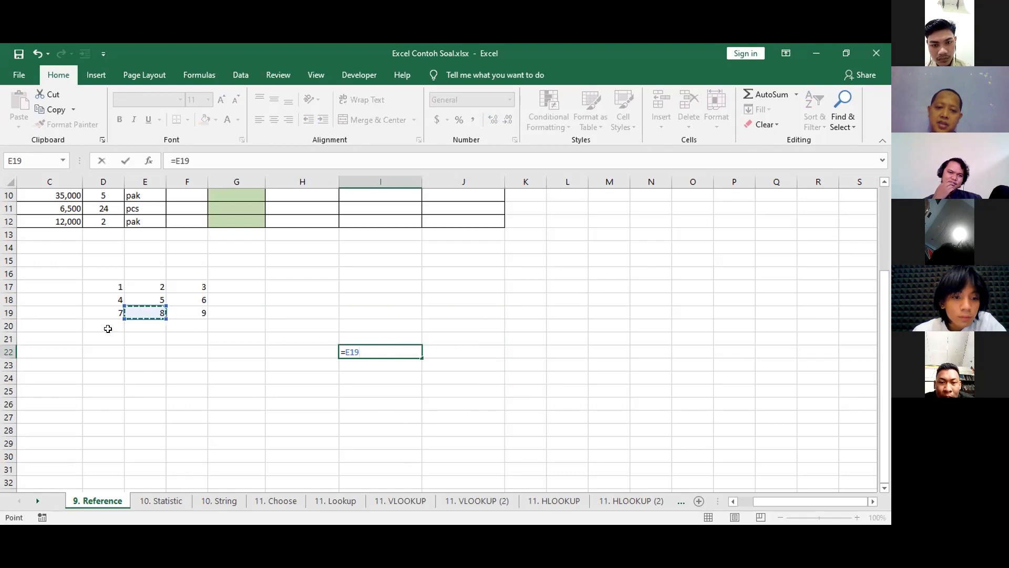
key(Return)
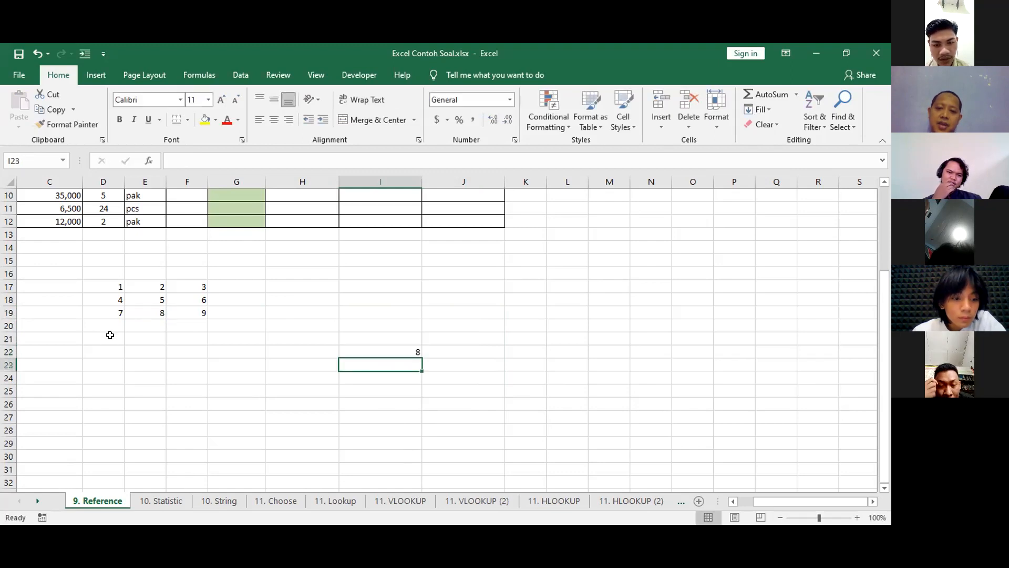
Copy the relative reference formula in I22 and paste it into I20 and J20.
click(354, 350)
key(ctrl+c)
key(Up)
key(Up)
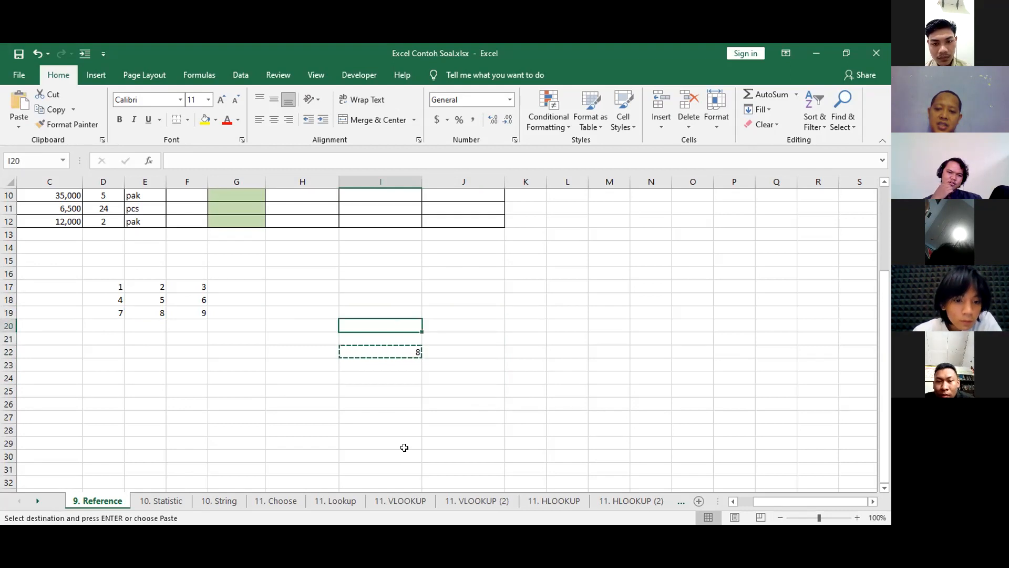
key(ctrl+v)
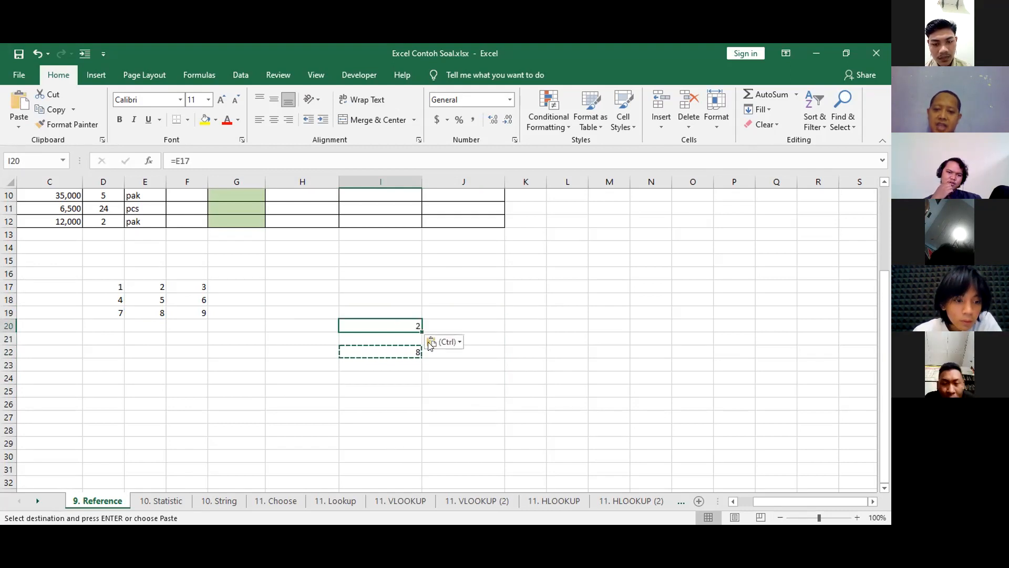
click(453, 322)
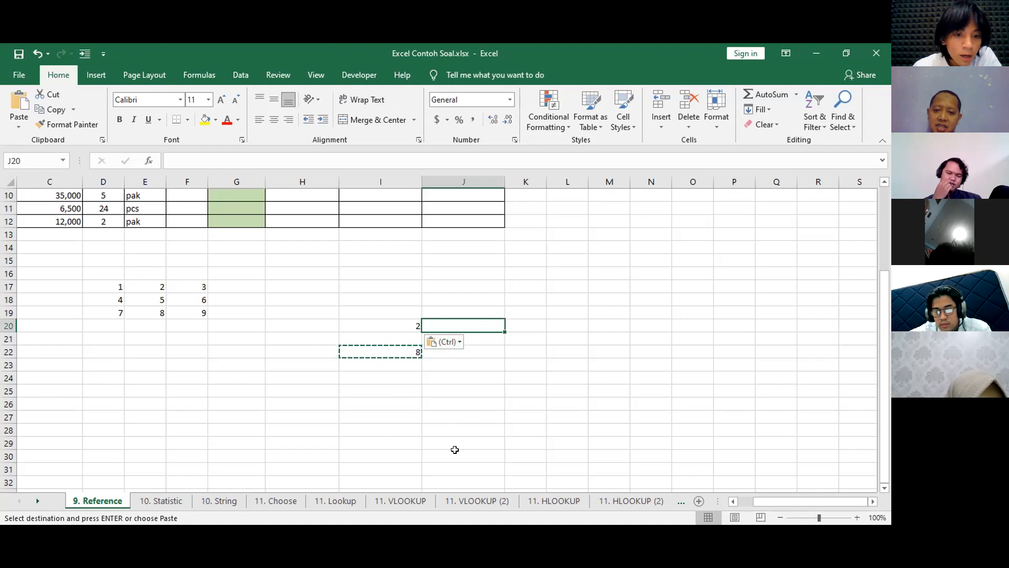
key(ctrl+v)
key(Escape)
Clear I20:J23 and enter the formula =$E18 in cell I21 to lock the column of the reference.
drag(399, 322, 433, 366)
key(Delete)
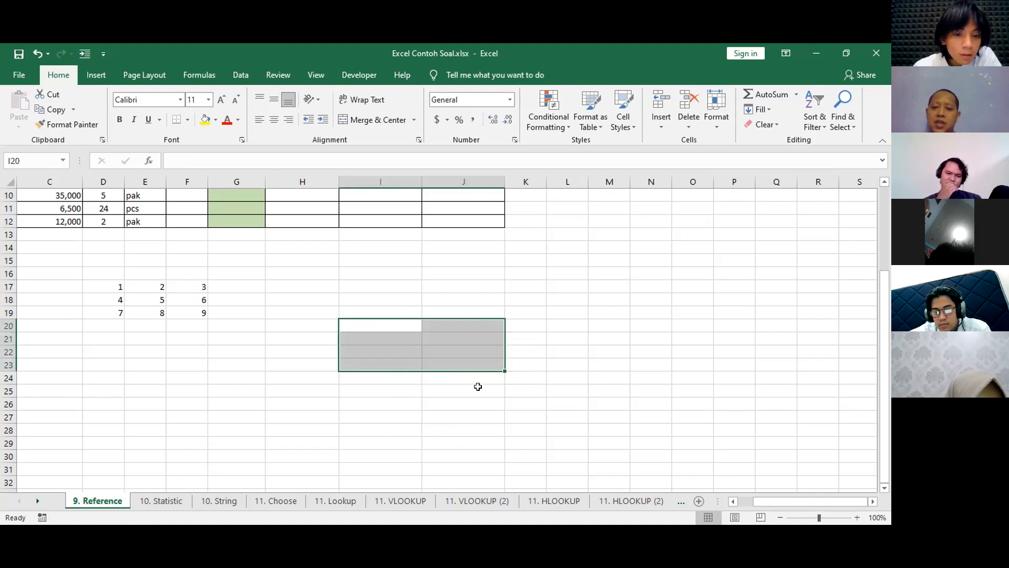
click(415, 338)
text(=)
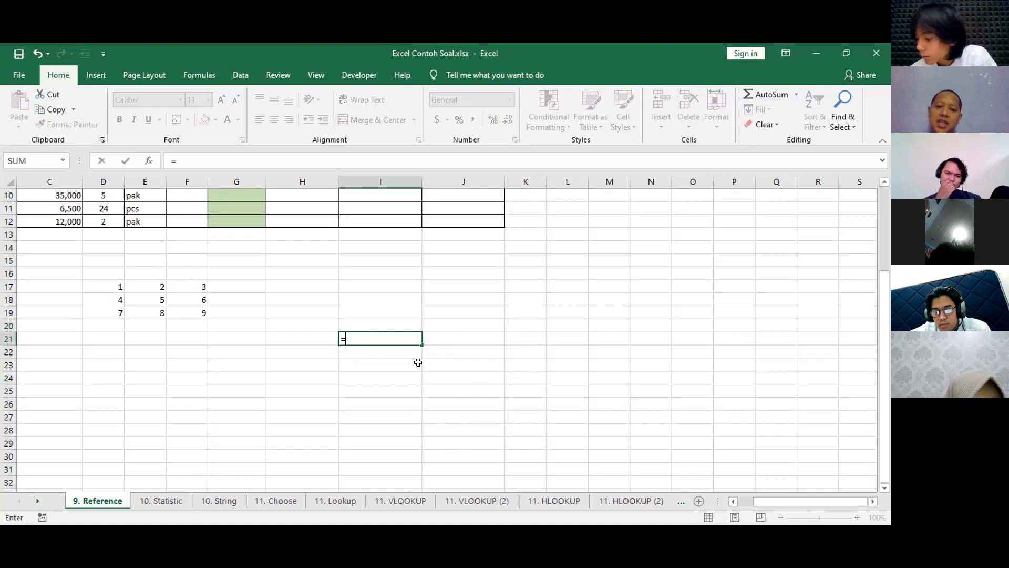
click(156, 301)
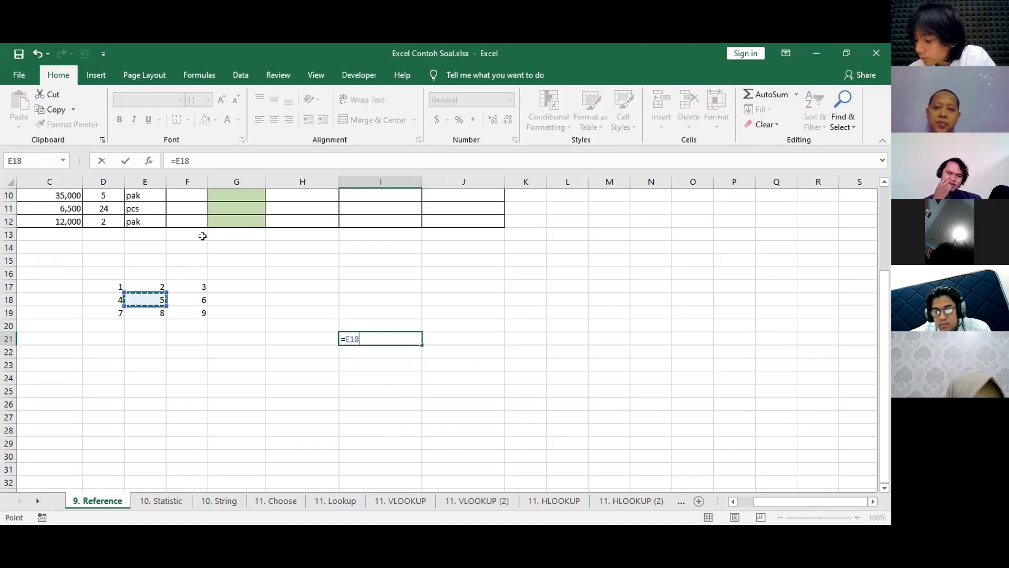
click(176, 161)
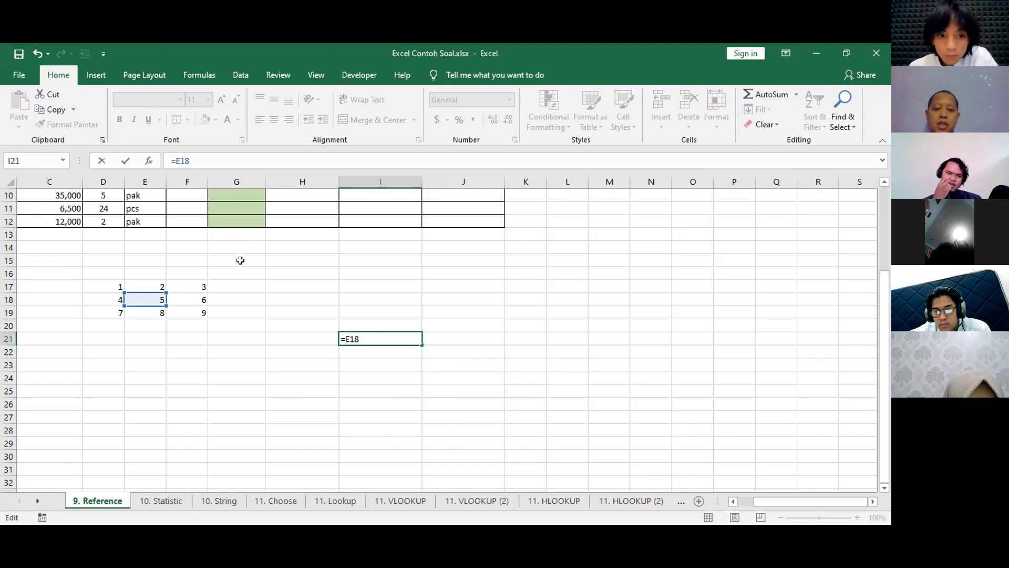
text($)
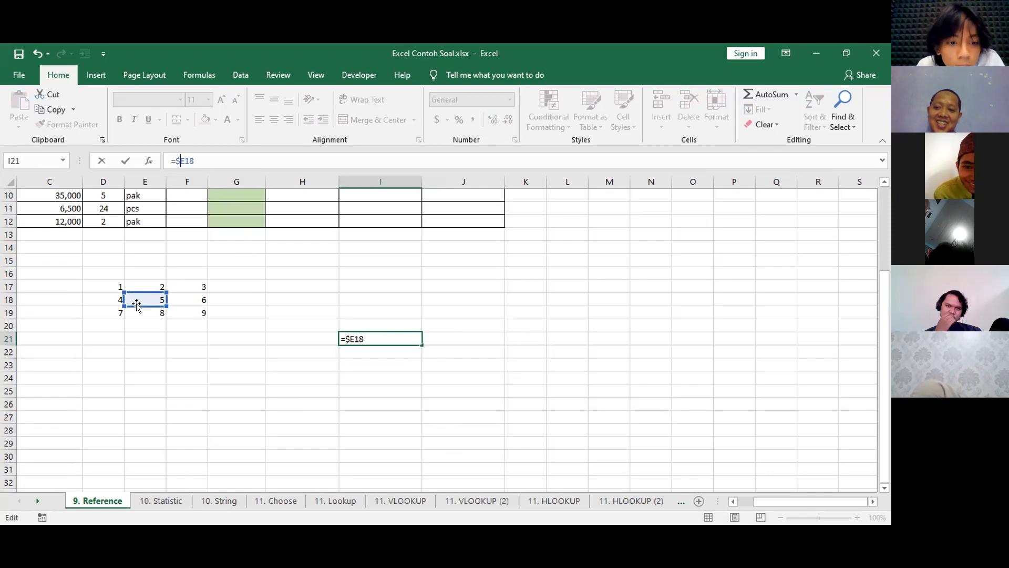
key(Return)
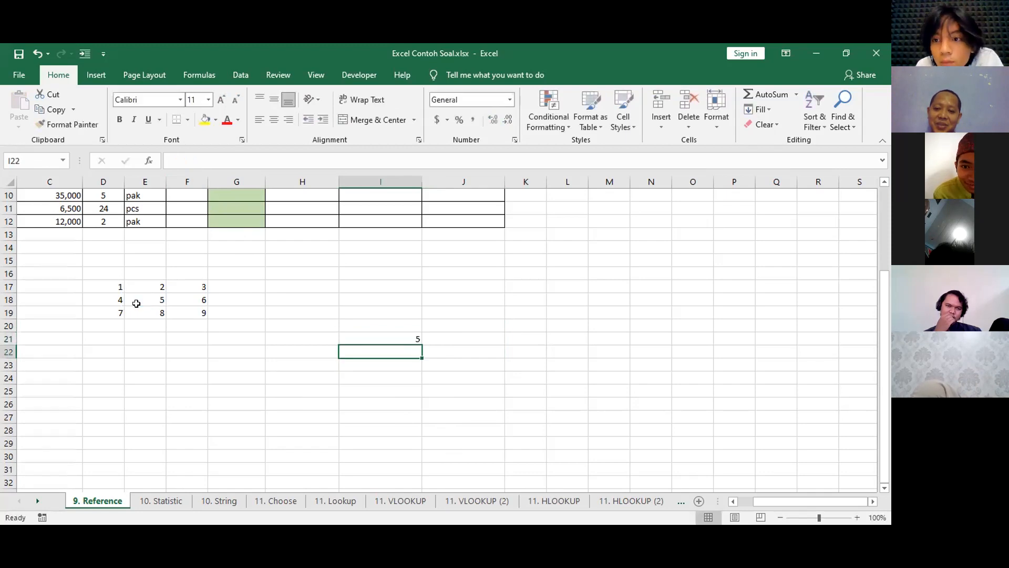
Copy the column-locked formula in I21 and paste it into J20 and H20.
key(Up)
key(ctrl+c)
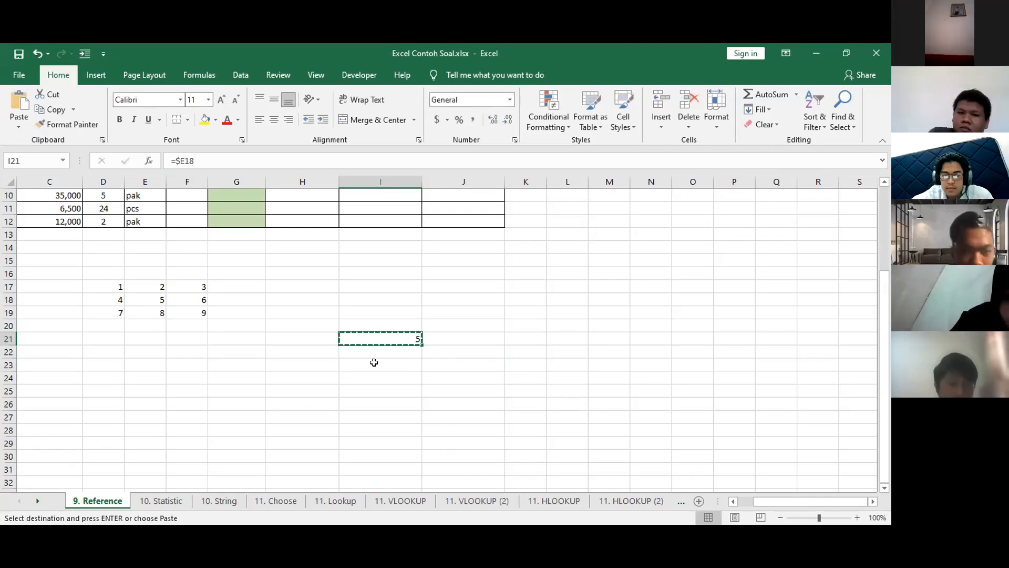
click(443, 323)
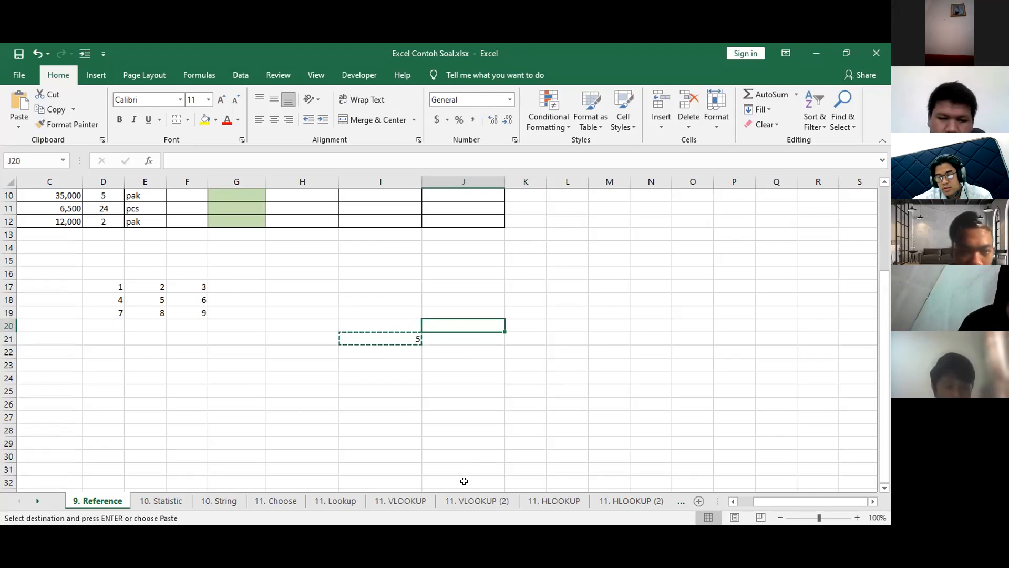
key(ctrl+v)
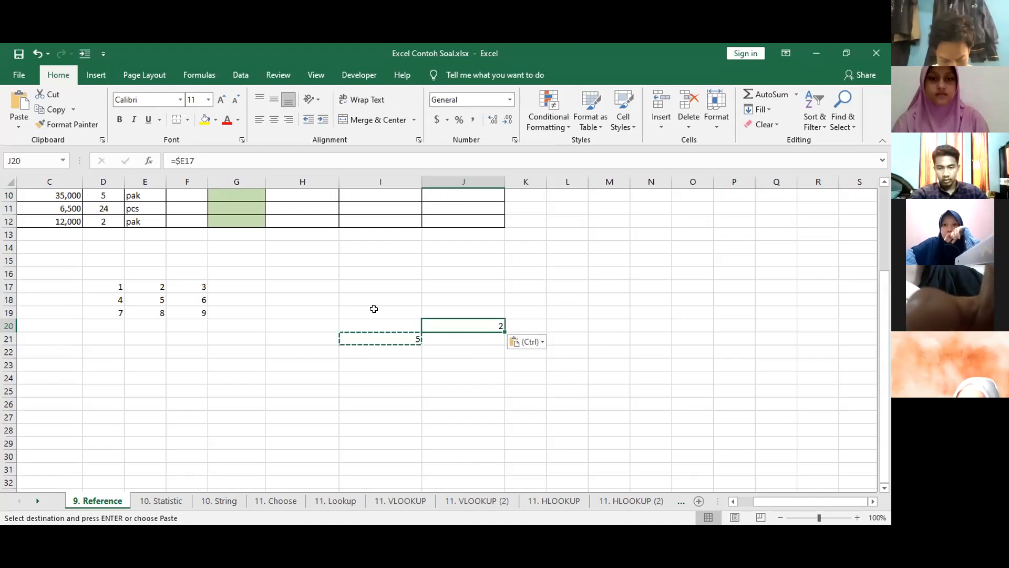
key(Left)
key(Left)
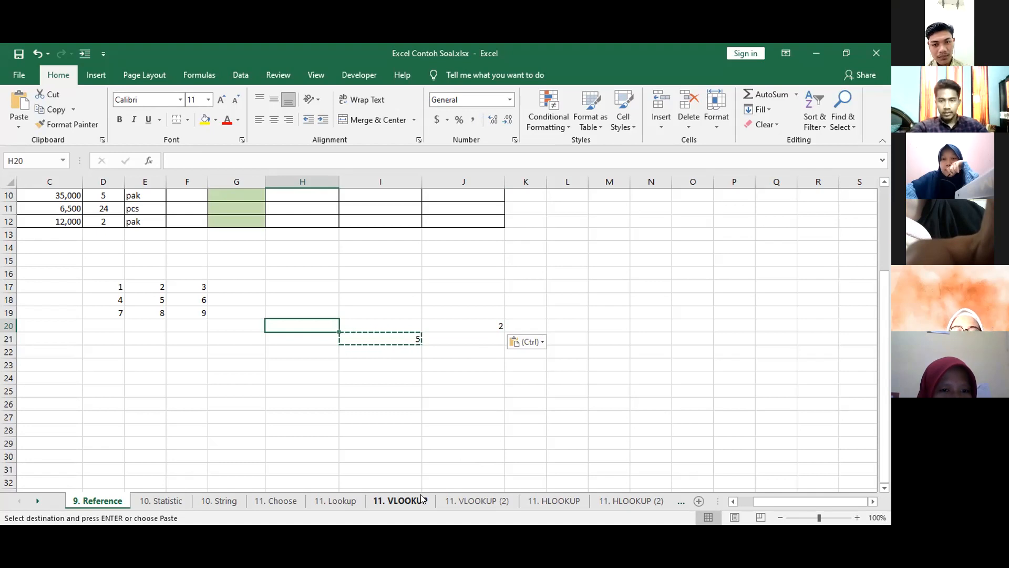
key(ctrl+v)
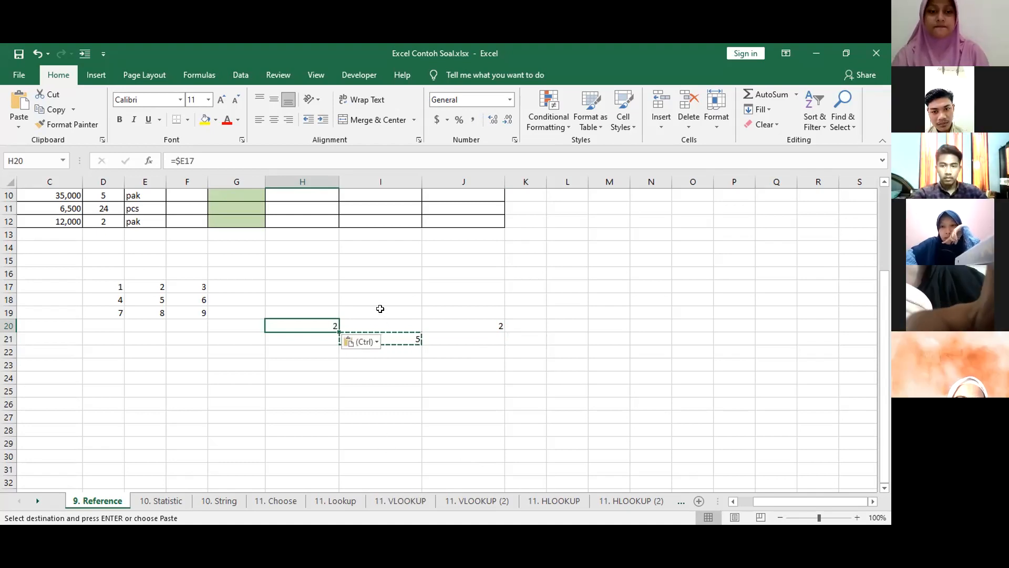
Paste the copied column-locked formula into cells F21, K20 and D22 as well.
click(178, 336)
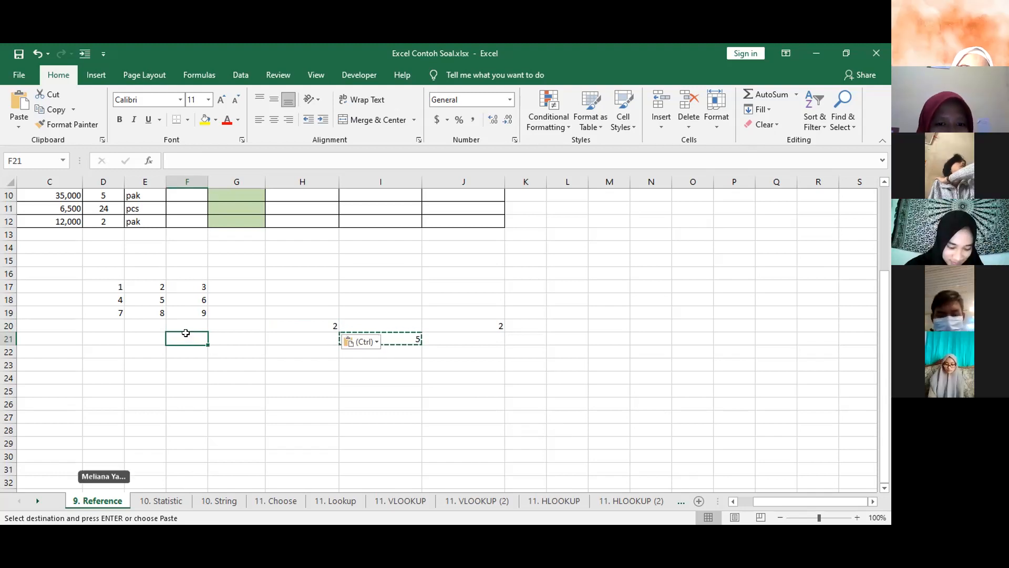
key(ctrl+v)
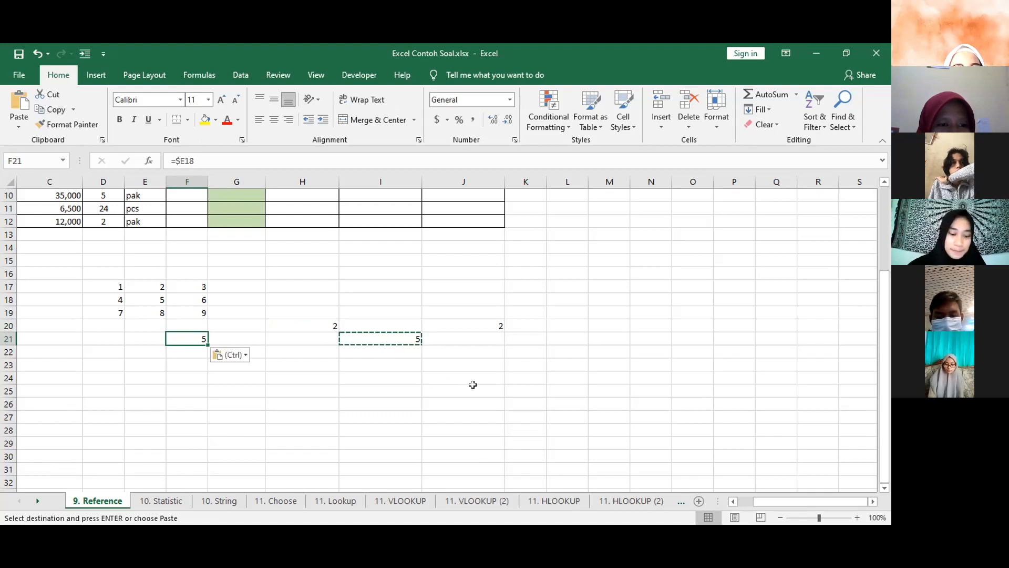
click(524, 329)
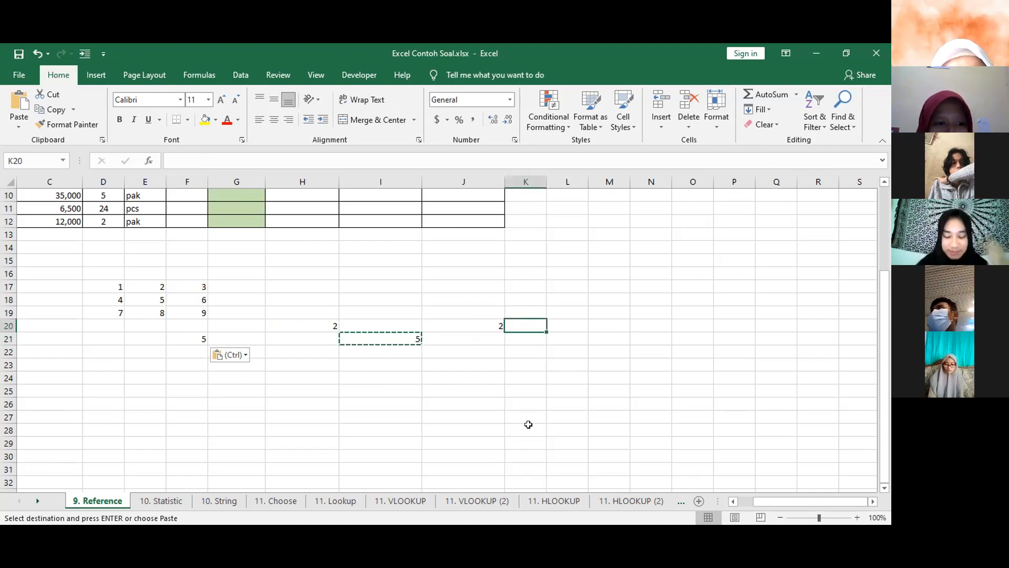
key(ctrl+v)
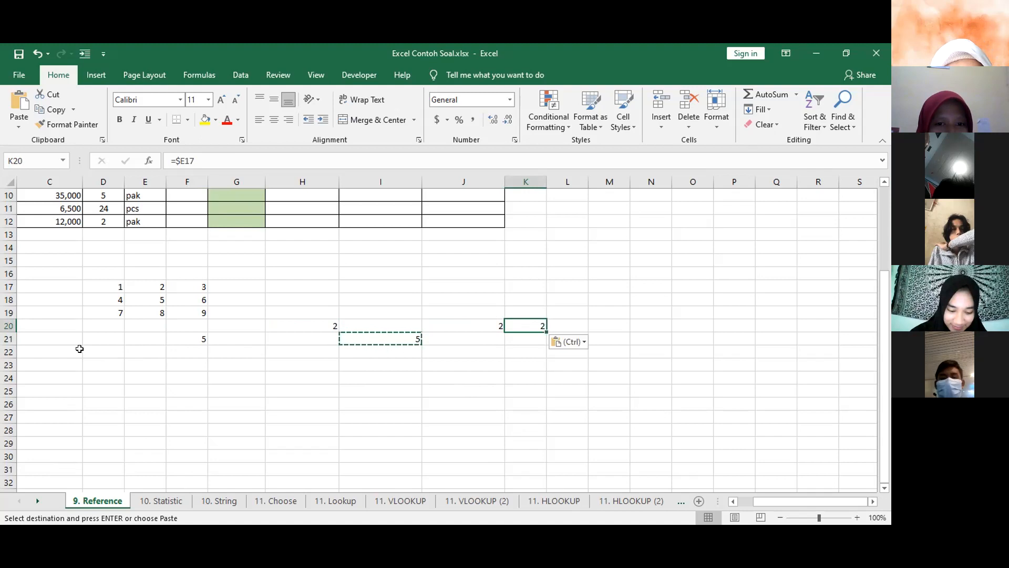
click(96, 355)
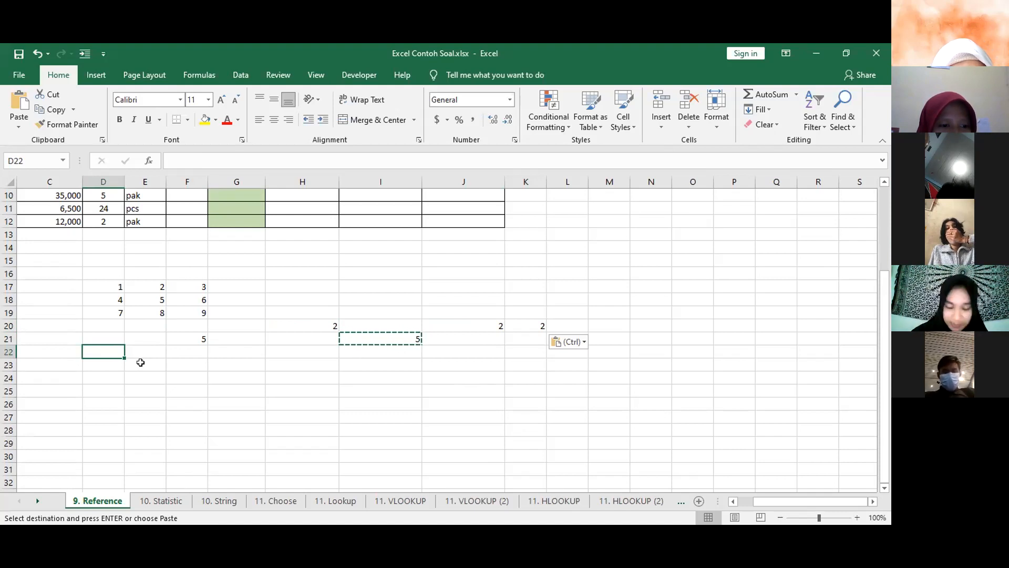
key(ctrl+v)
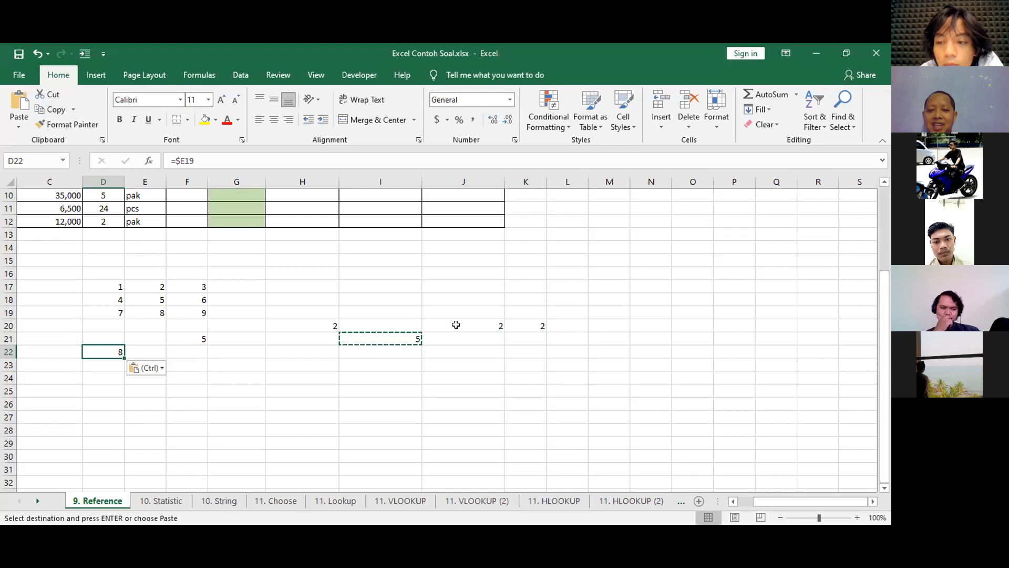
key(Escape)
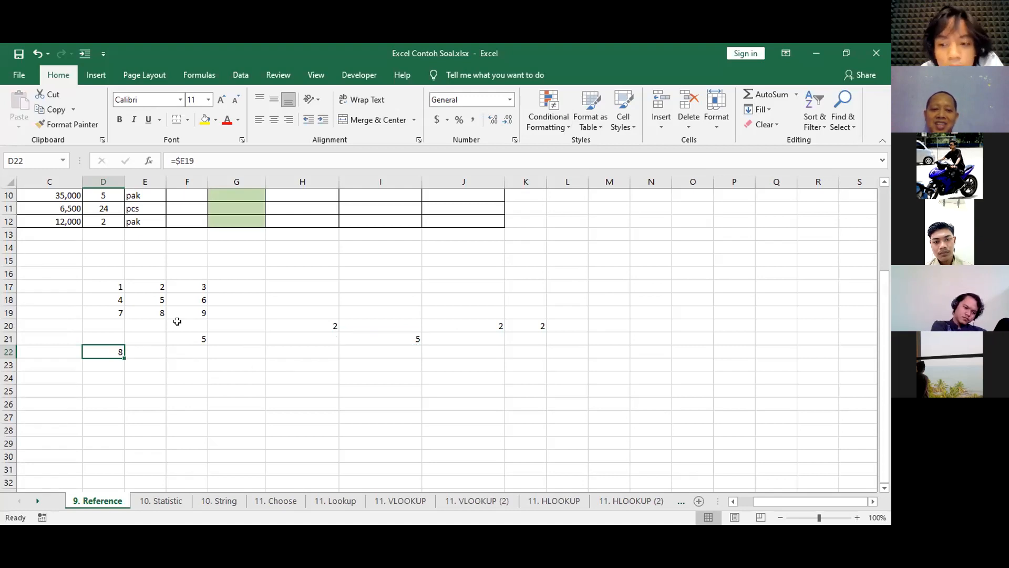
Clear the copied results from D20:K22 and select cell I21.
drag(98, 325, 522, 351)
key(Delete)
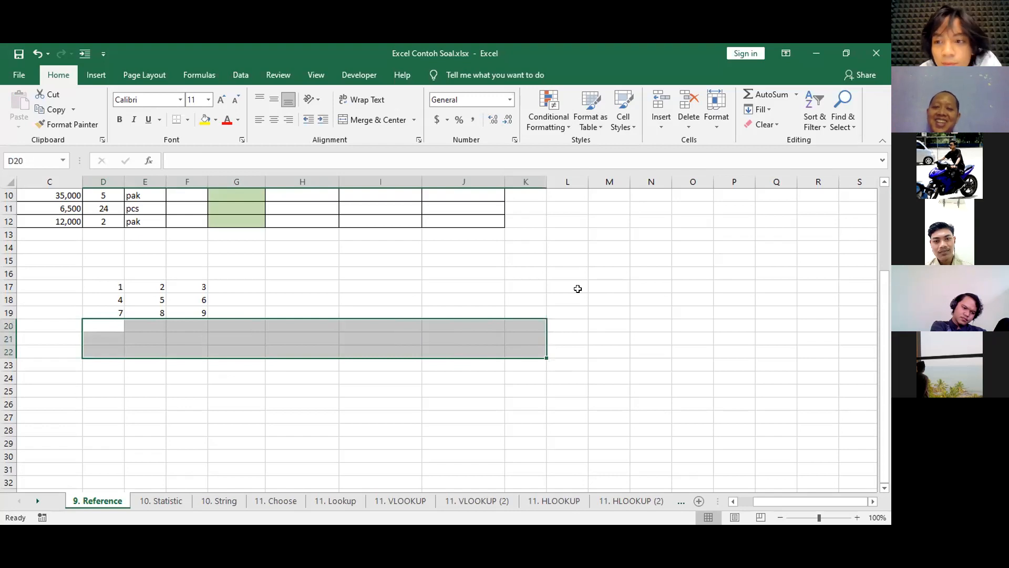
click(342, 336)
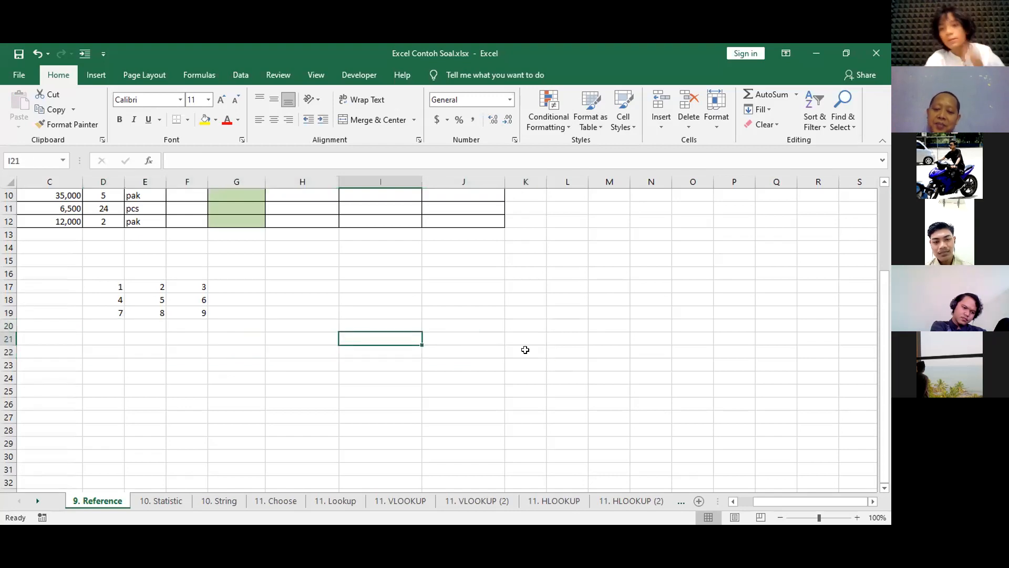
text(=)
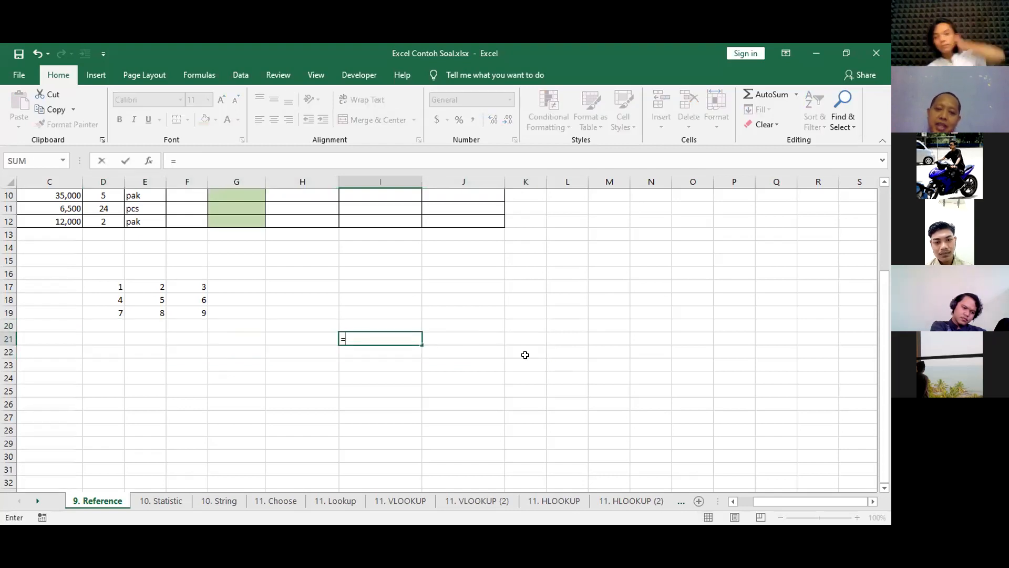
click(152, 298)
click(175, 157)
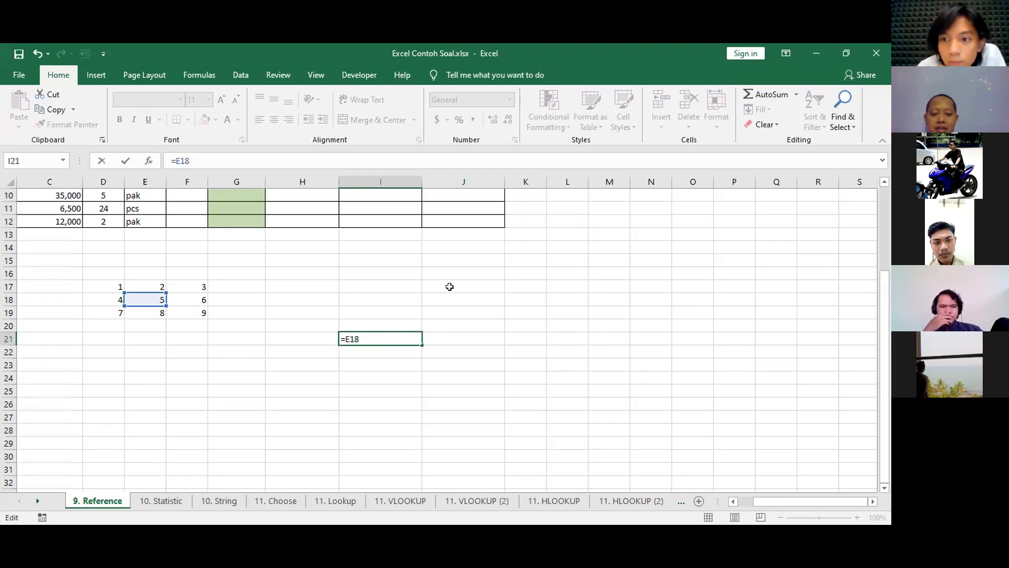
click(146, 310)
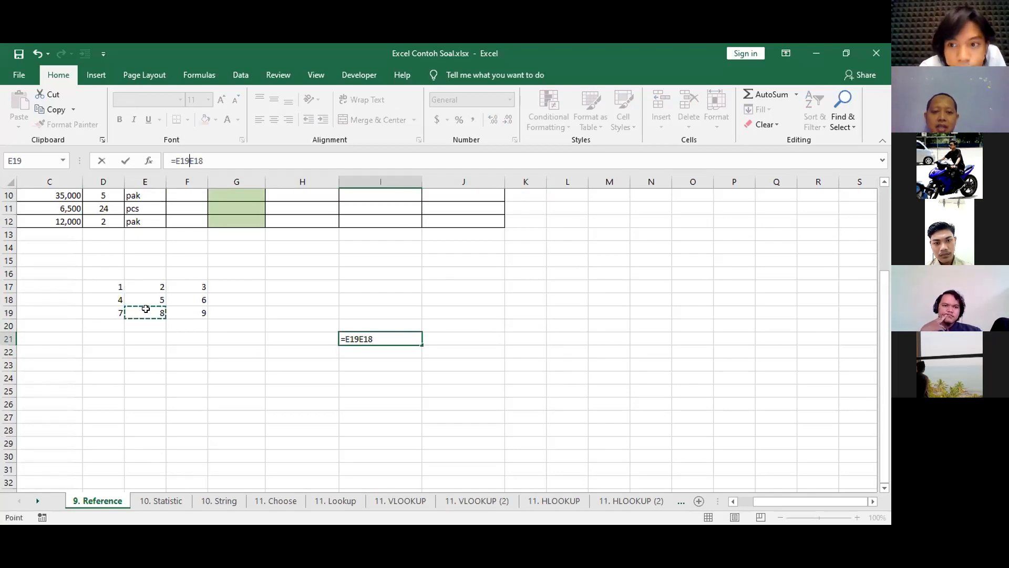
key(Escape)
Enter the column-locked formula =$E19 in cell I21 and reselect that cell.
text(=)
click(157, 311)
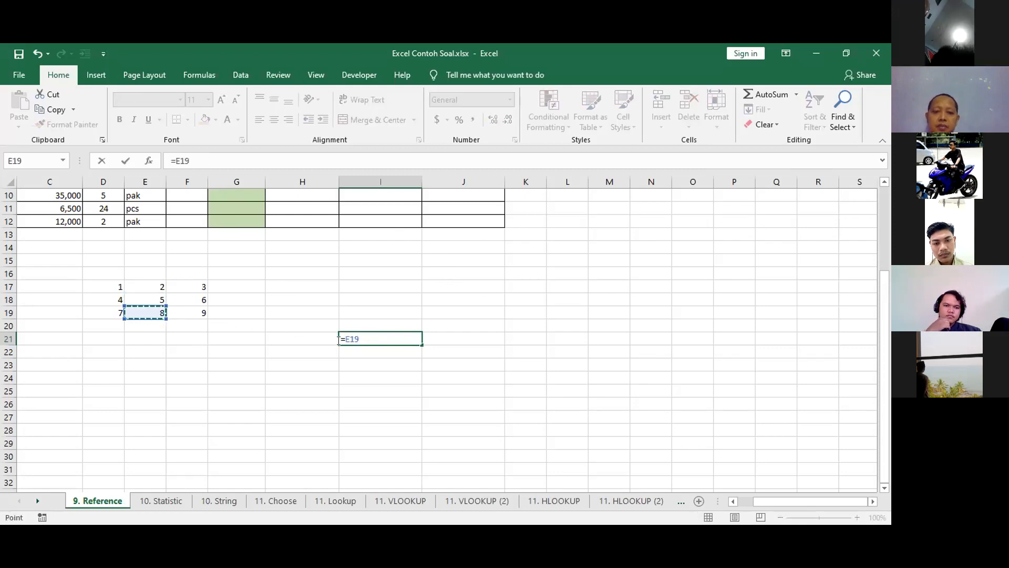
key(F2)
text($)
key(Tab)
click(379, 332)
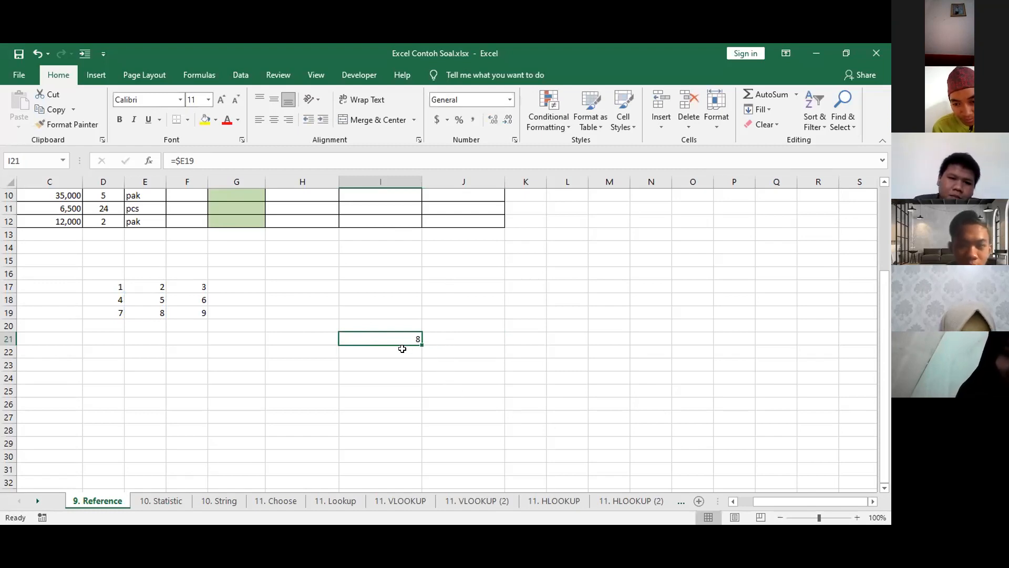
Copy the column-locked formula in I21 and paste it into J19 and H19.
key(ctrl+c)
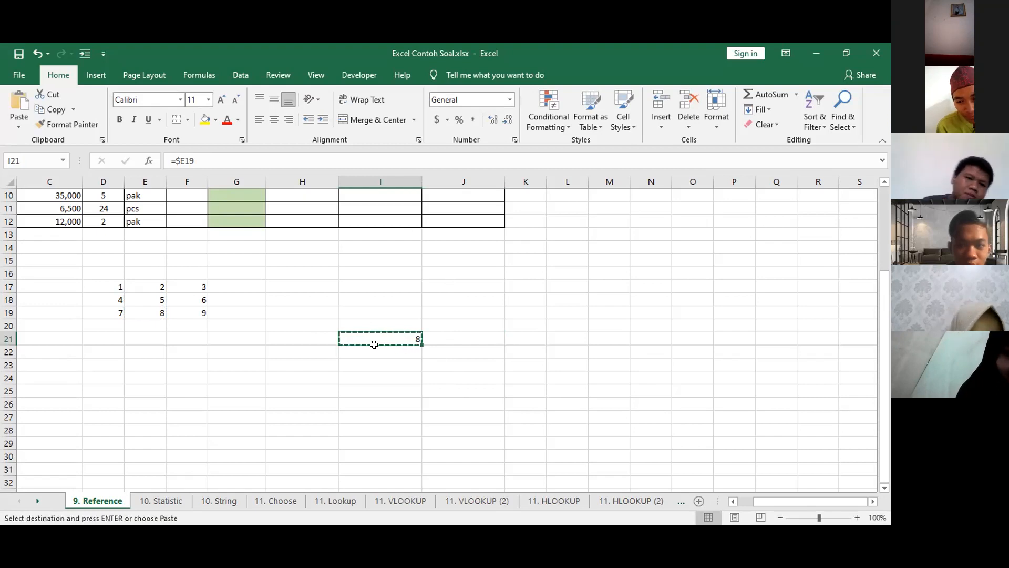
click(442, 314)
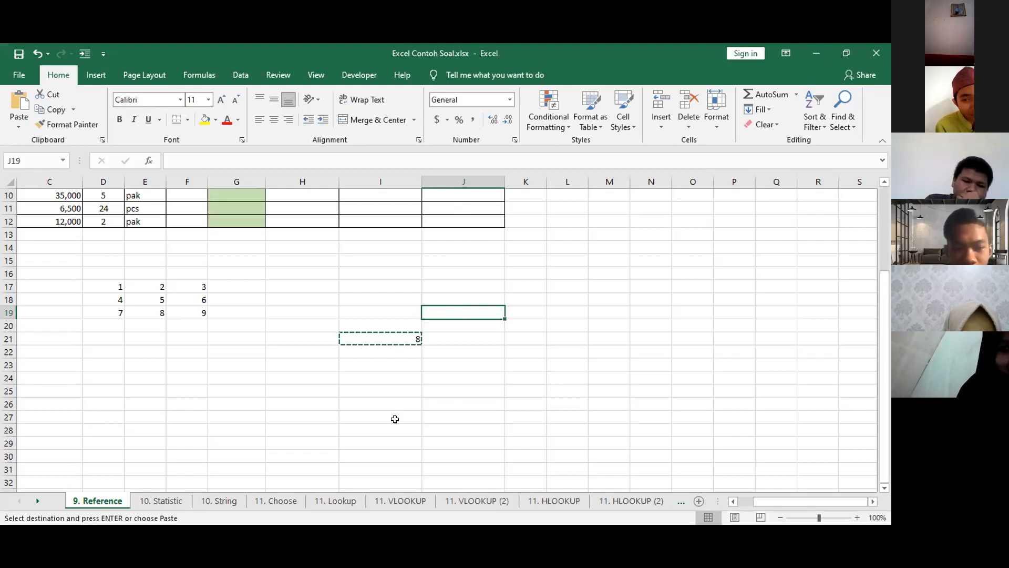
key(ctrl+v)
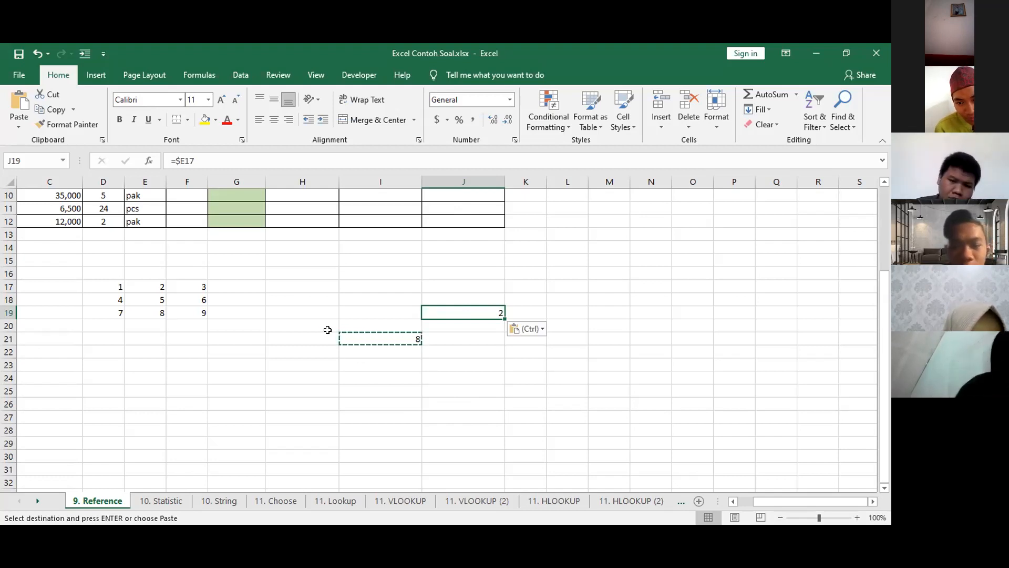
click(310, 314)
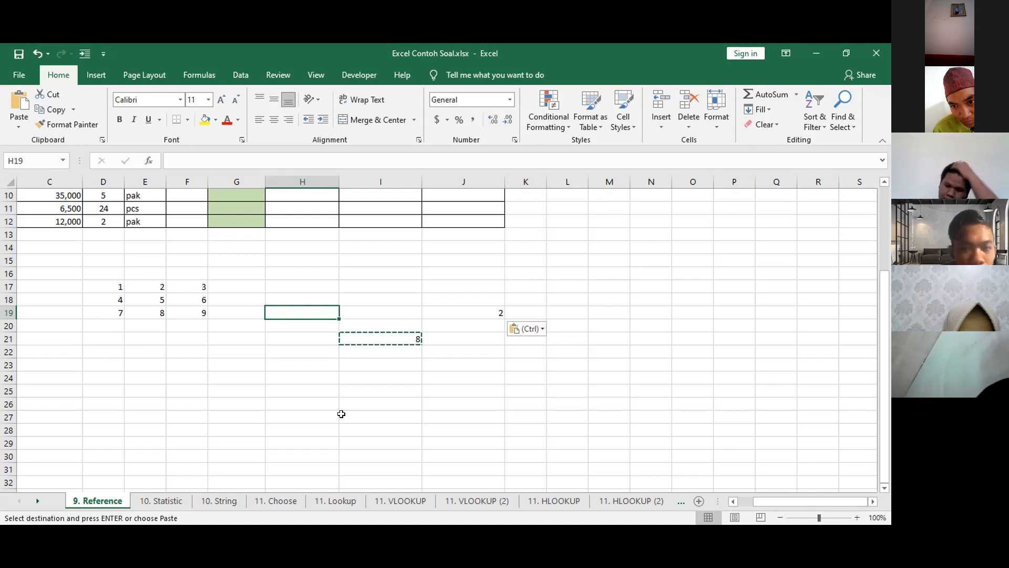
key(ctrl+v)
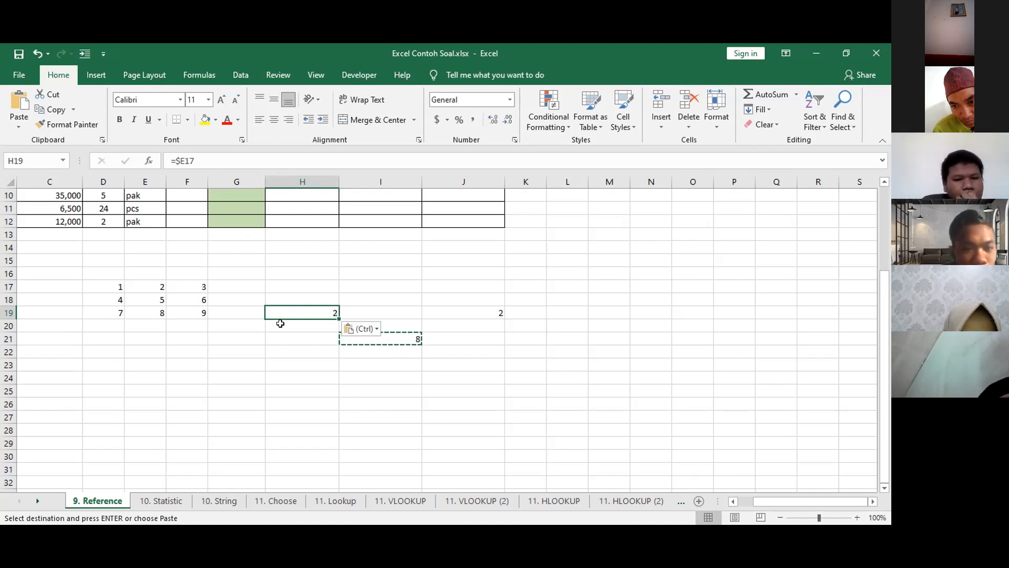
Paste the copied I21 formula into cells F23, K20 and H20 as well.
click(177, 364)
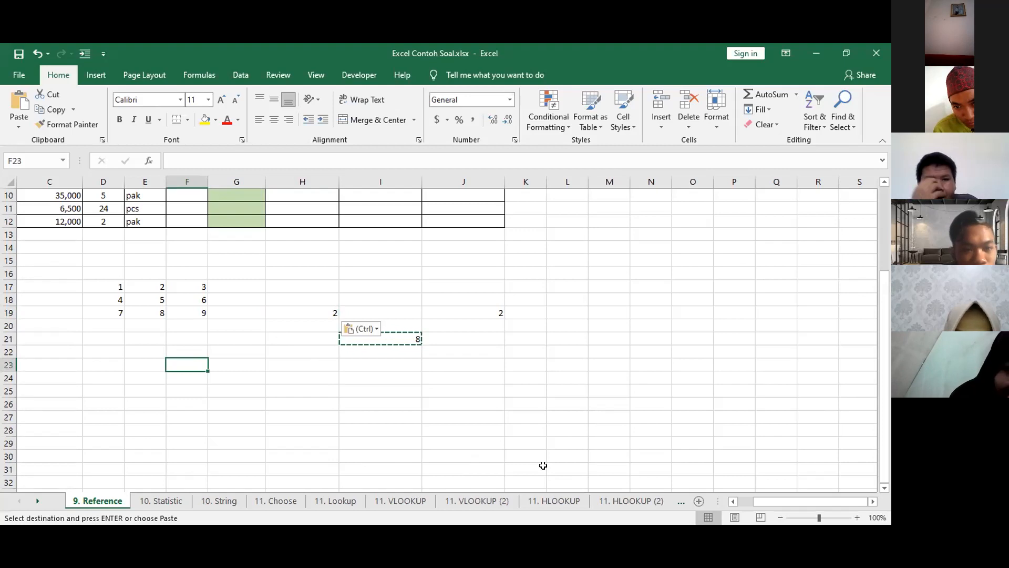
key(ctrl+v)
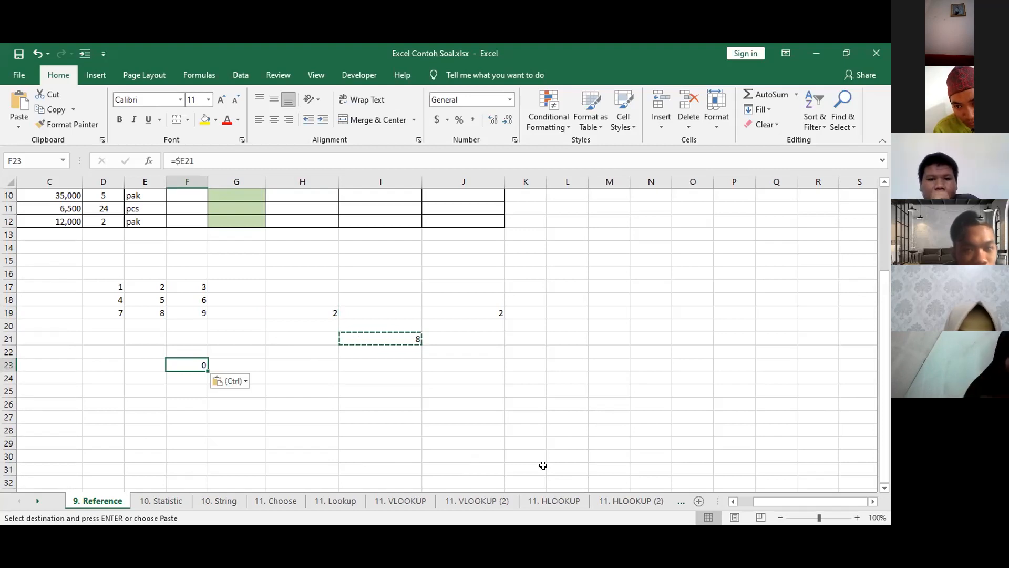
click(462, 324)
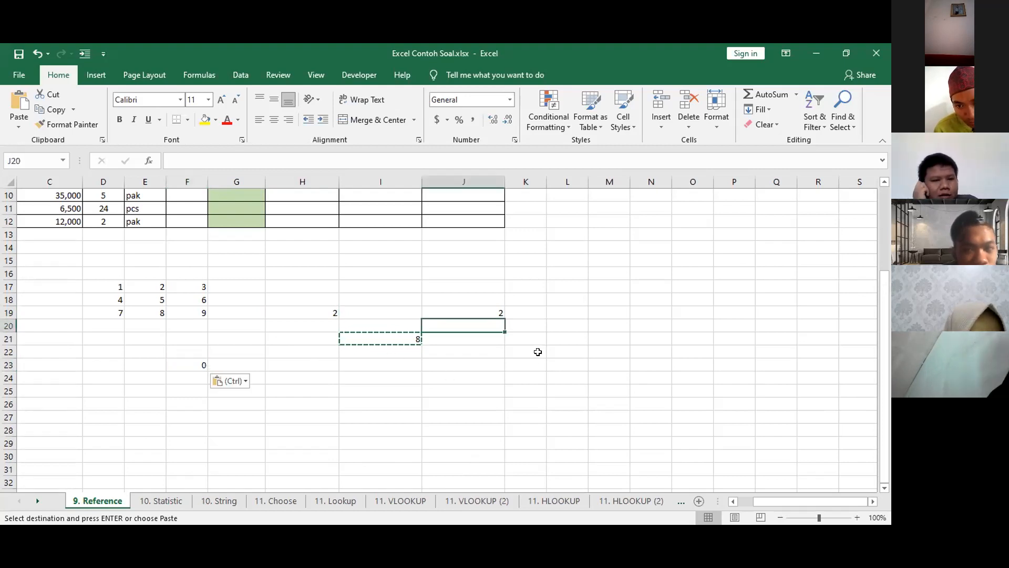
click(524, 323)
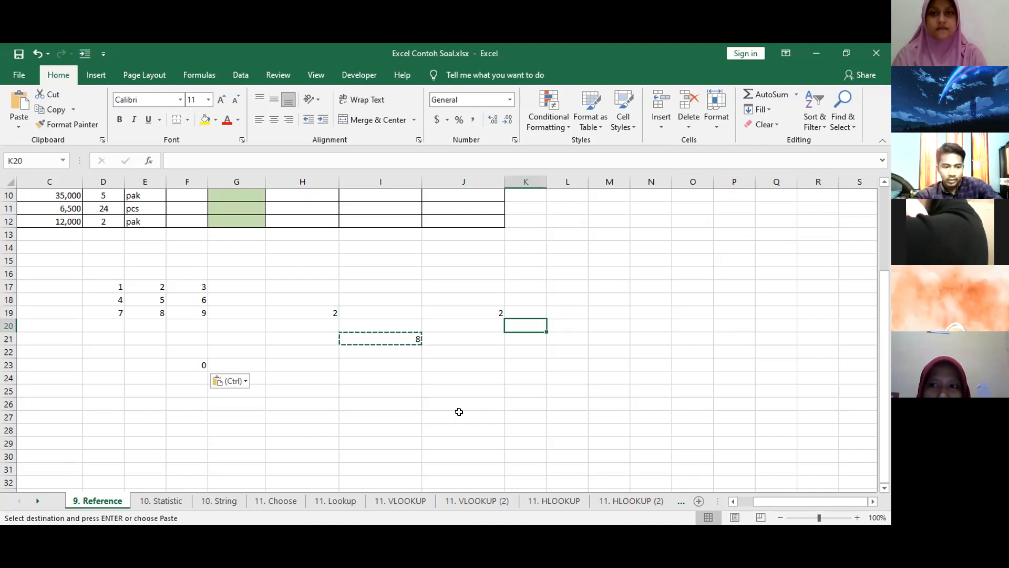
key(ctrl+v)
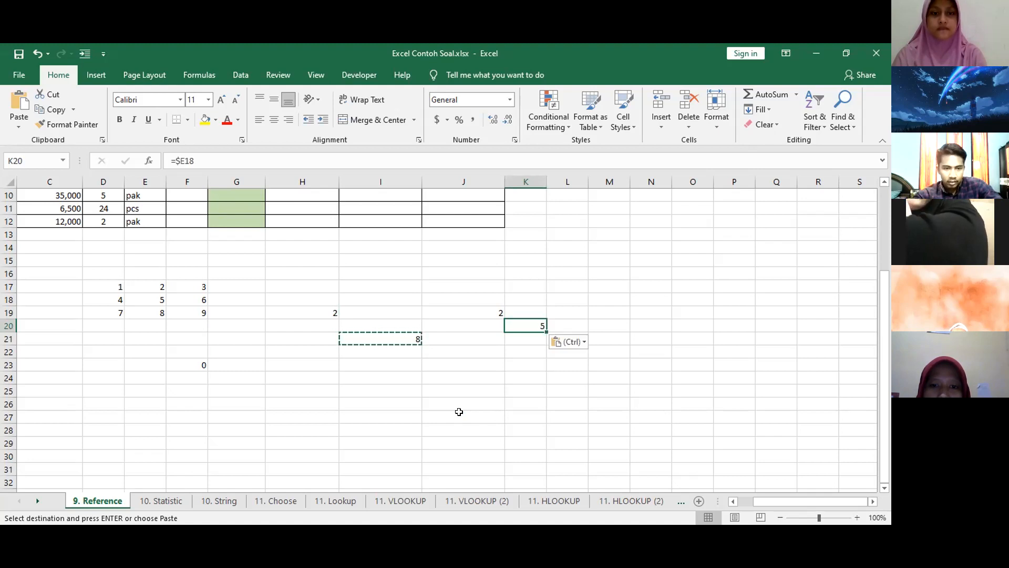
click(336, 326)
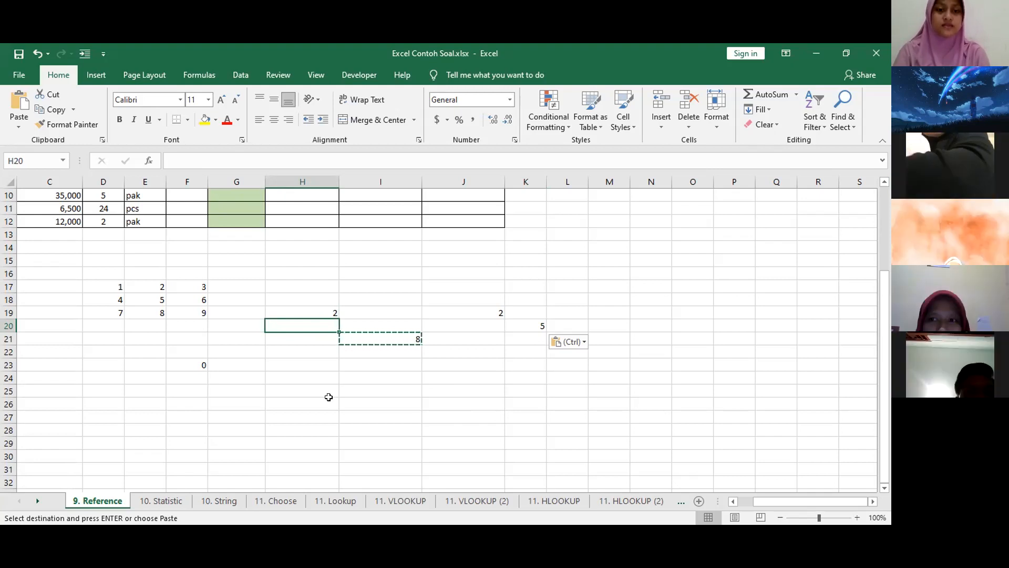
key(ctrl+v)
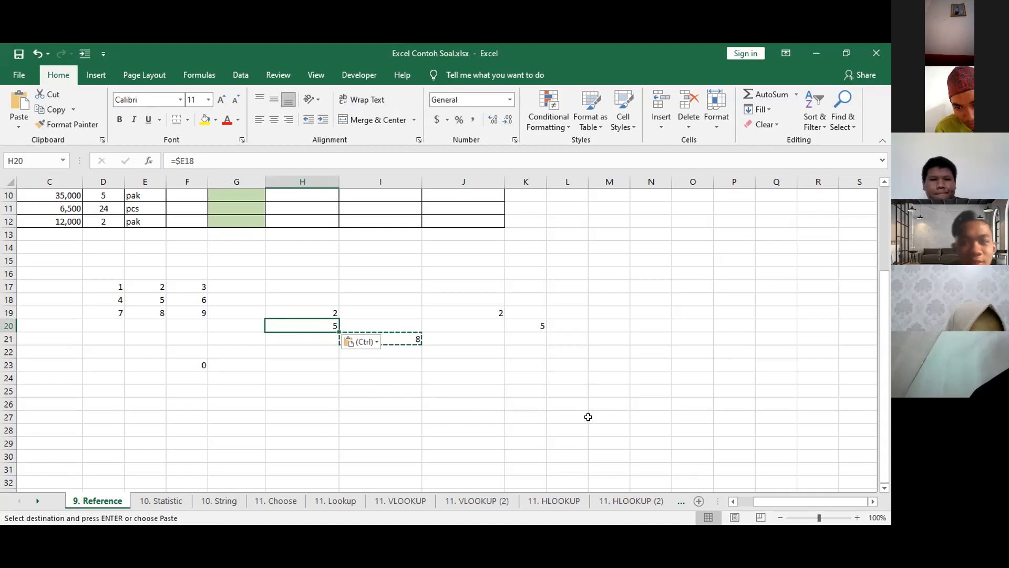
Highlight the locked column part $E in the formula of cell I21, leaving the formula as it is.
click(399, 337)
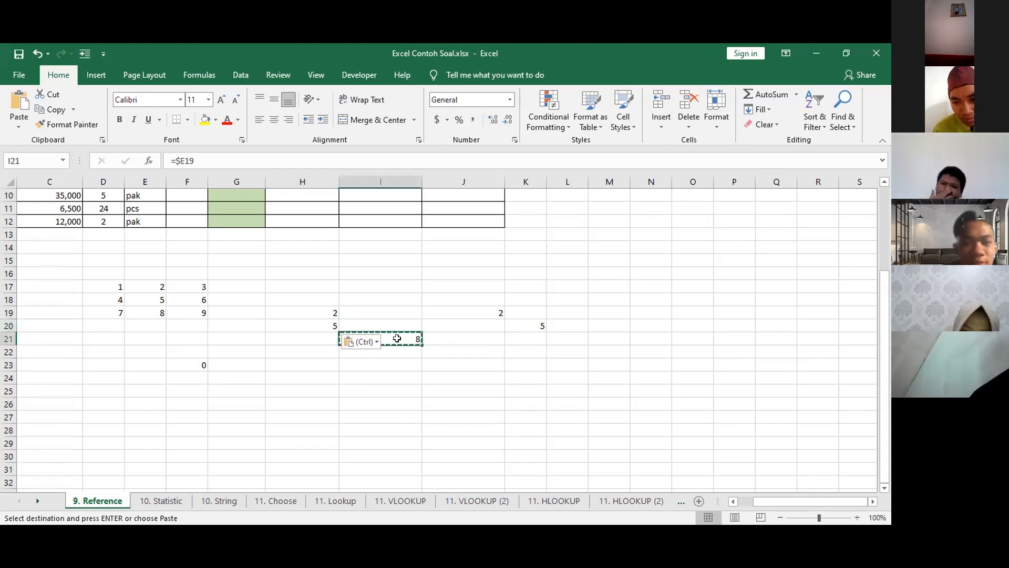
click(176, 159)
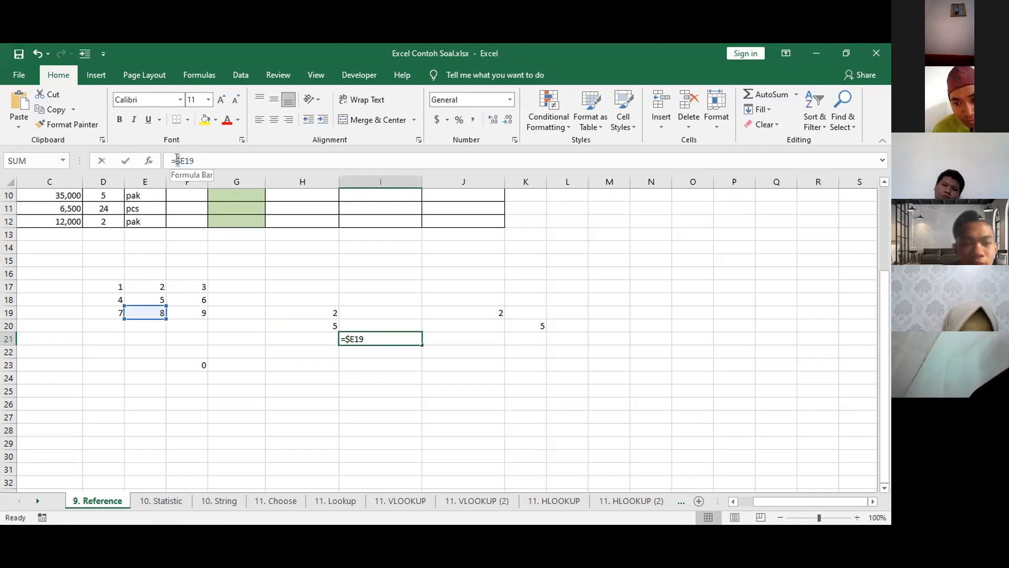
drag(177, 161, 184, 160)
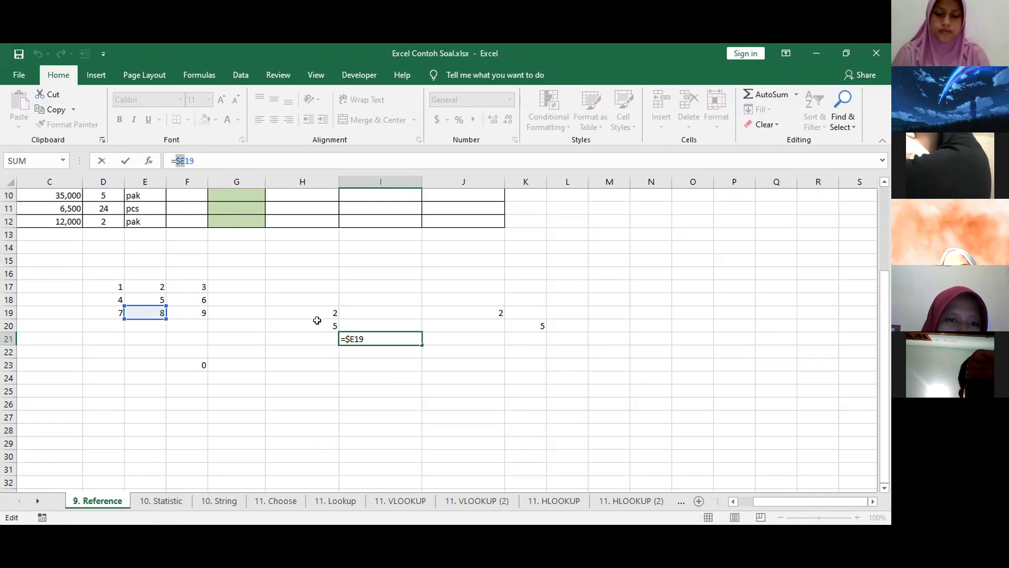
key(ctrl+Return)
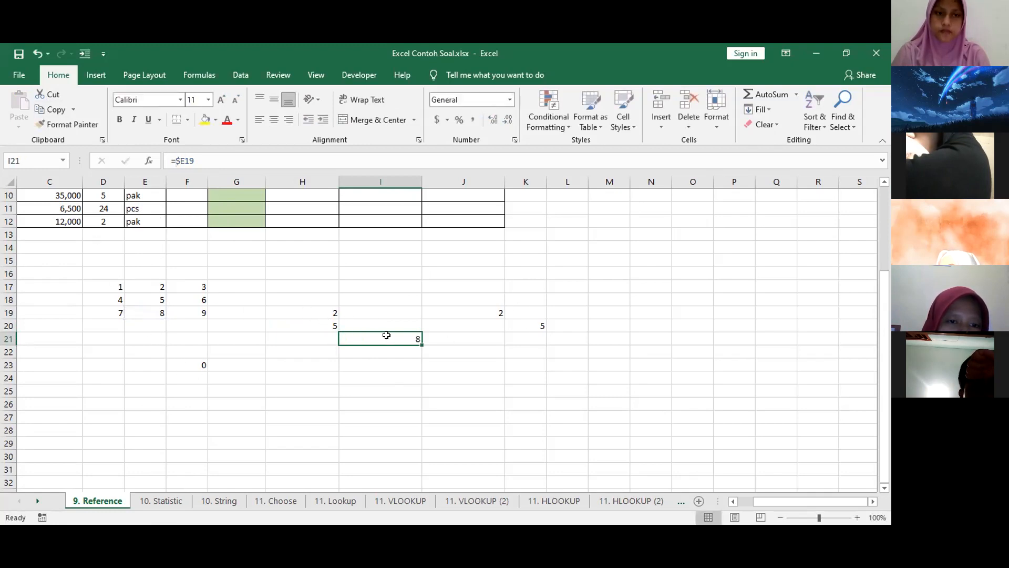
Copy the formula in I21 again and paste it into I15 and C19.
key(ctrl+c)
click(384, 259)
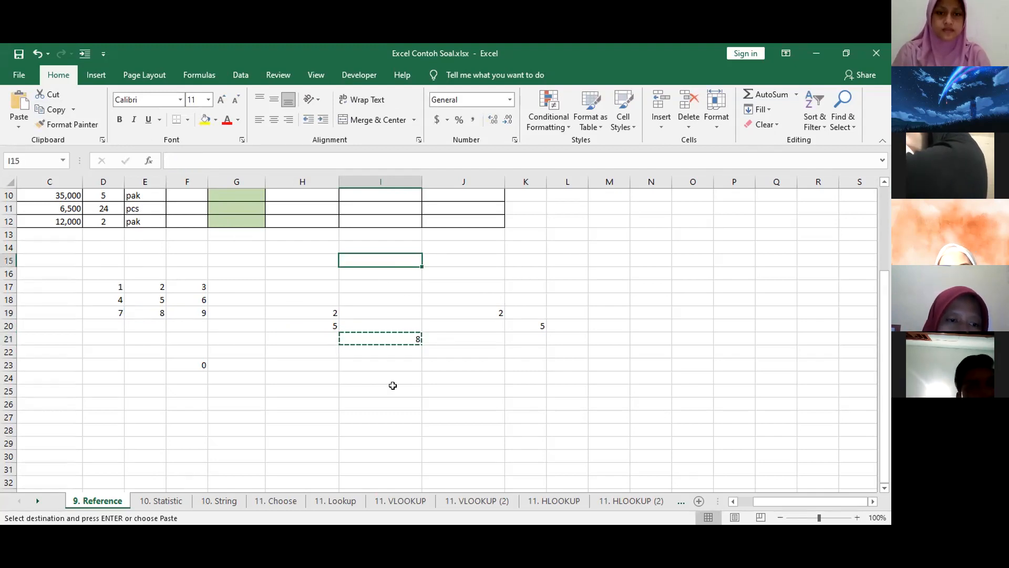
key(ctrl+v)
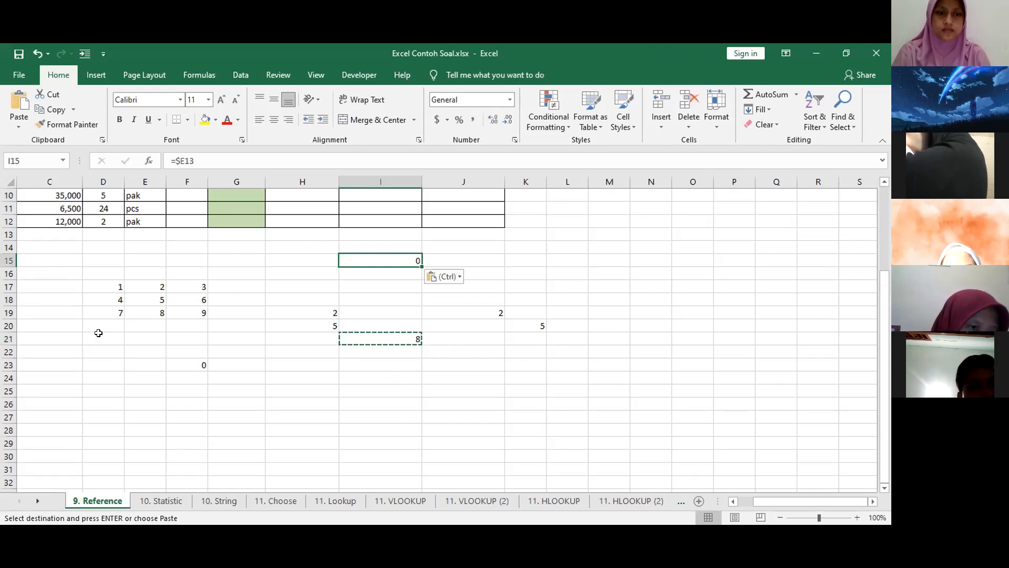
click(61, 312)
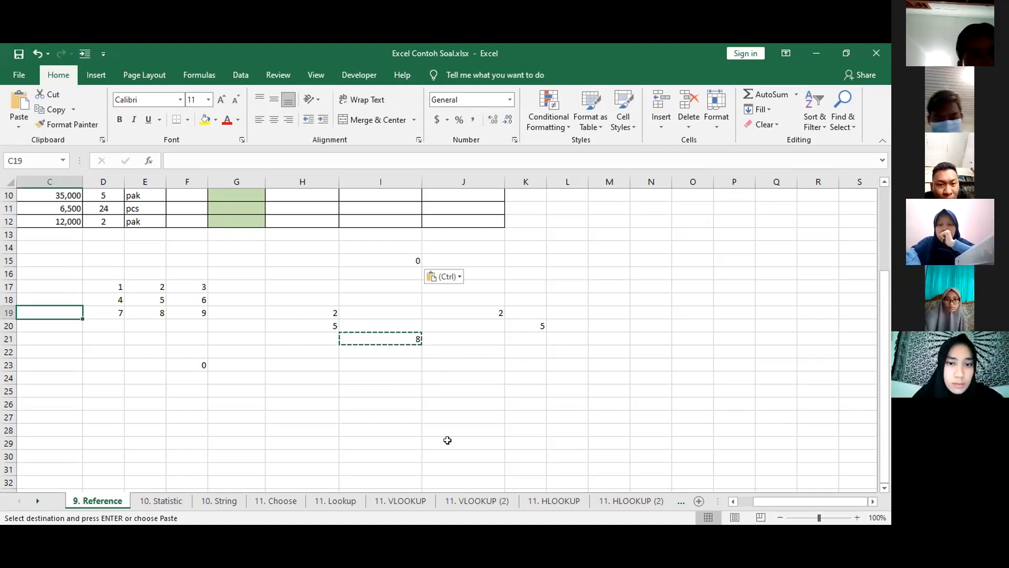
key(ctrl+v)
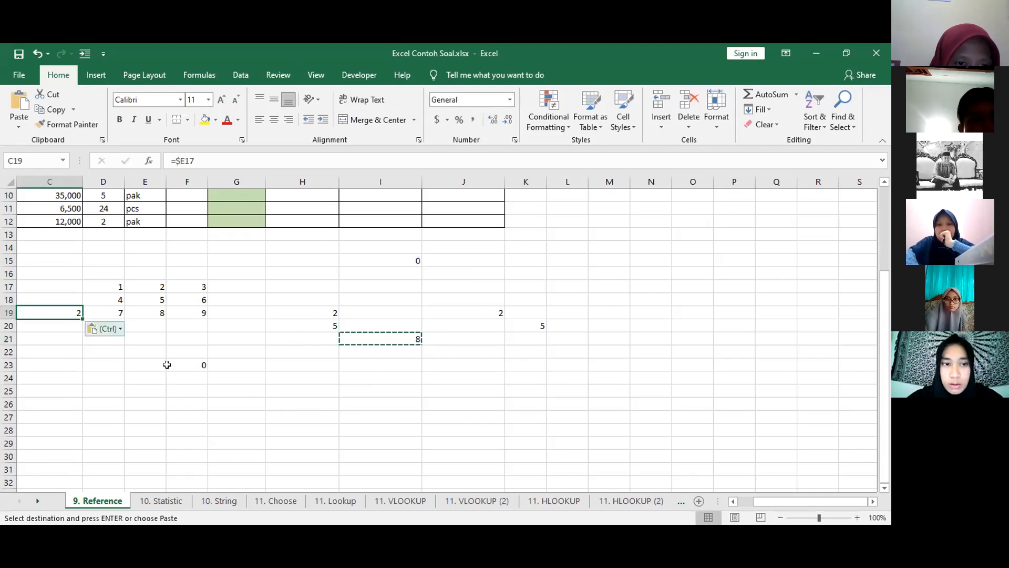
key(ctrl)
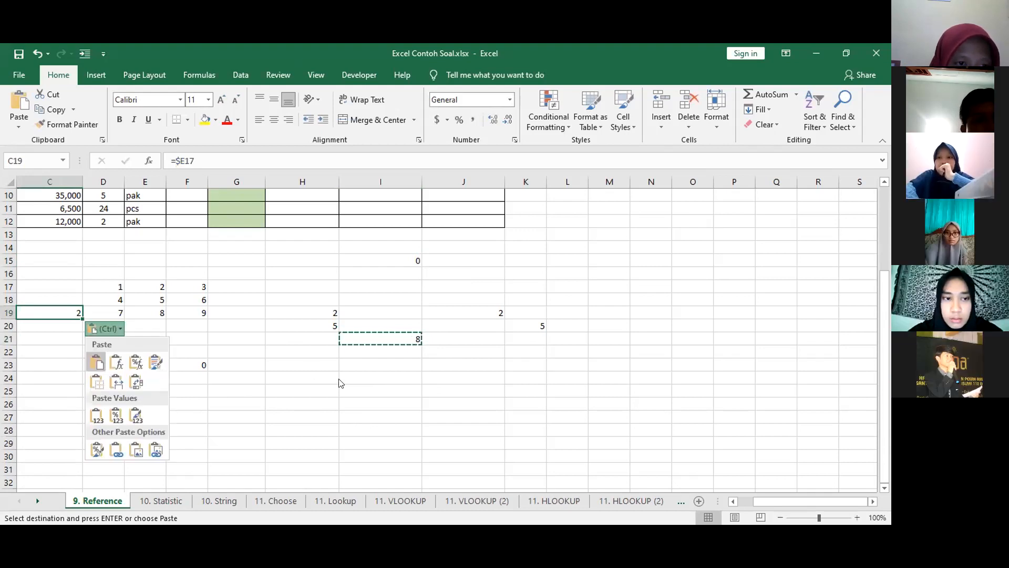
click(30, 310)
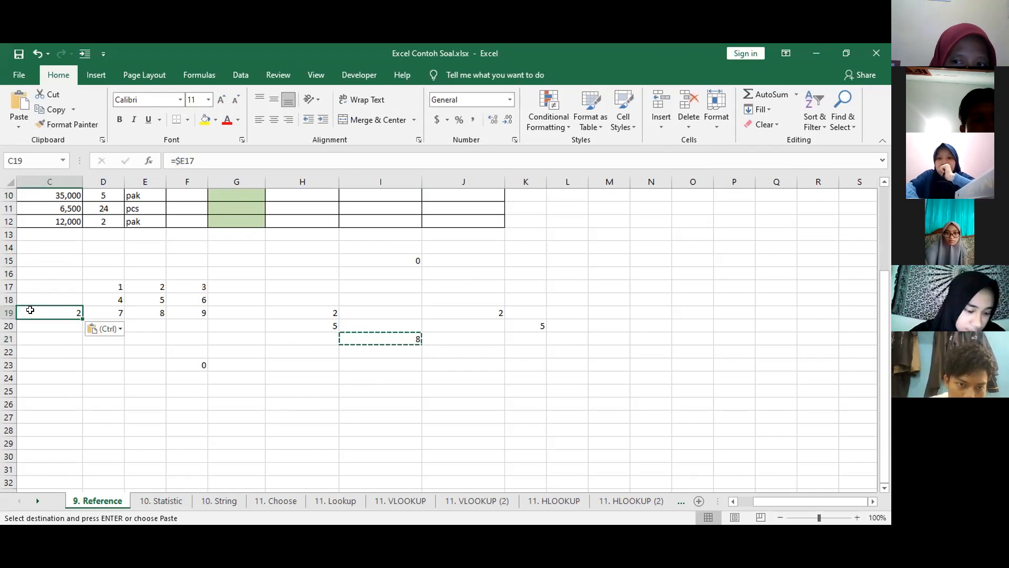
Clear the formula and its pasted copies from C19, F23 and the range H15:K22.
key(Escape)
click(199, 362)
click(327, 255)
drag(328, 255, 542, 353)
key(Delete)
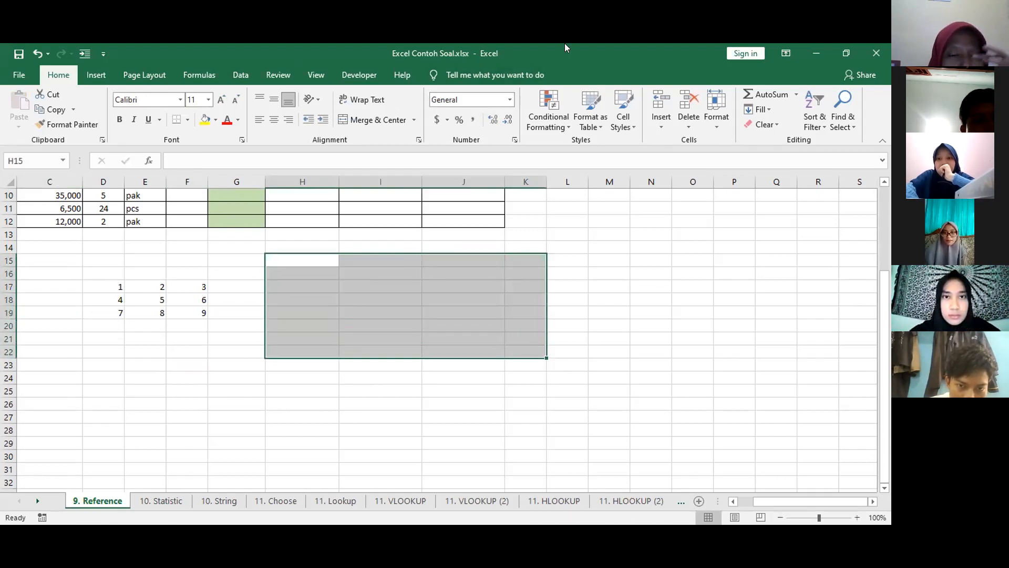
click(211, 82)
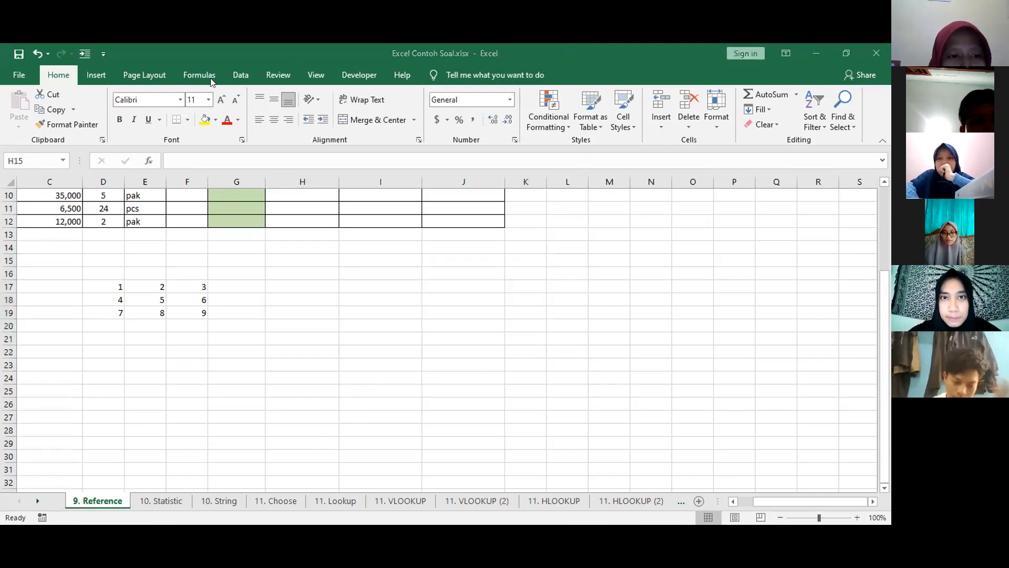
click(391, 322)
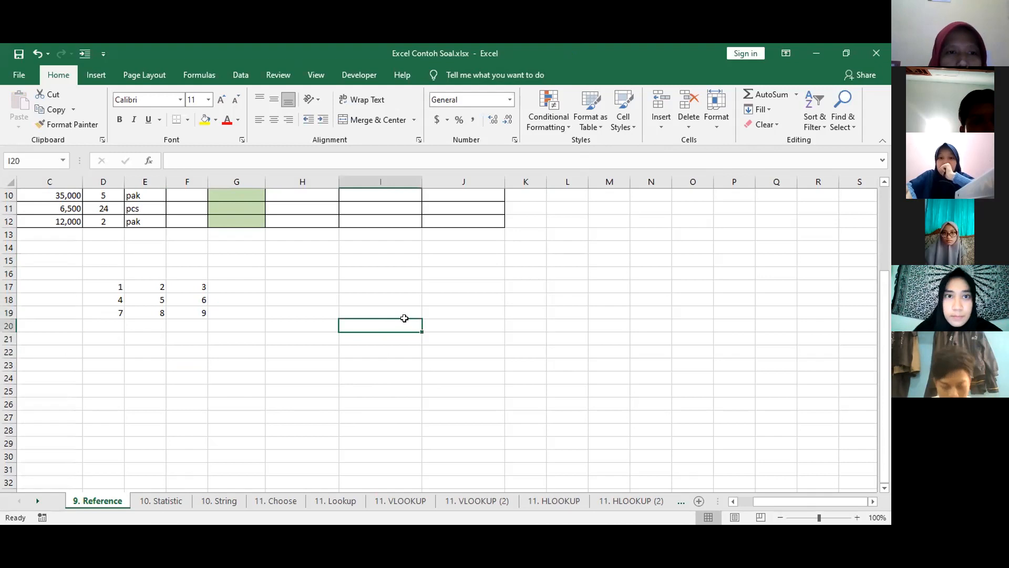
click(432, 322)
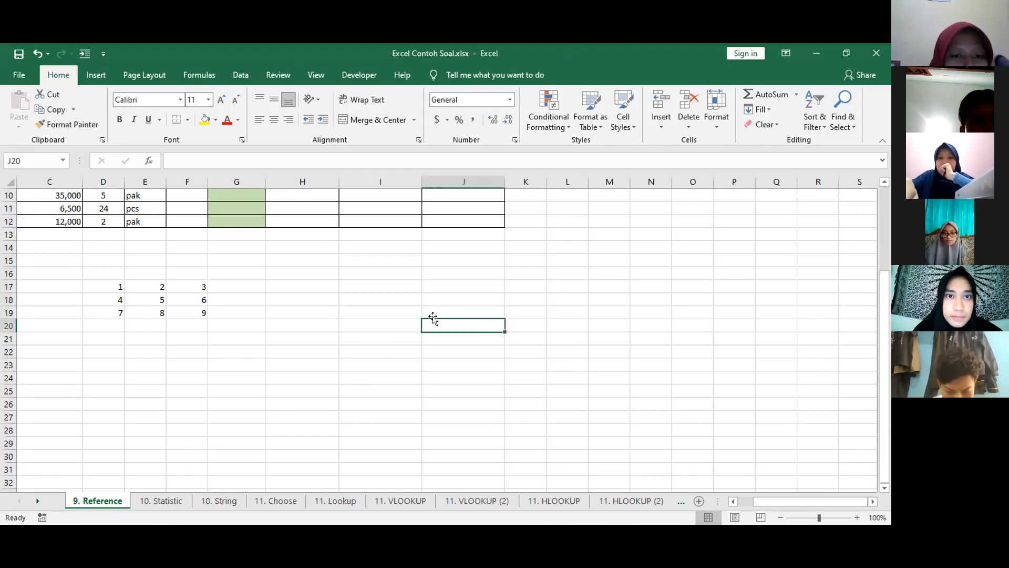
click(379, 322)
Enter the row-locked formula =E$18 in cell I22, referencing the centre cell of the number grid.
click(393, 348)
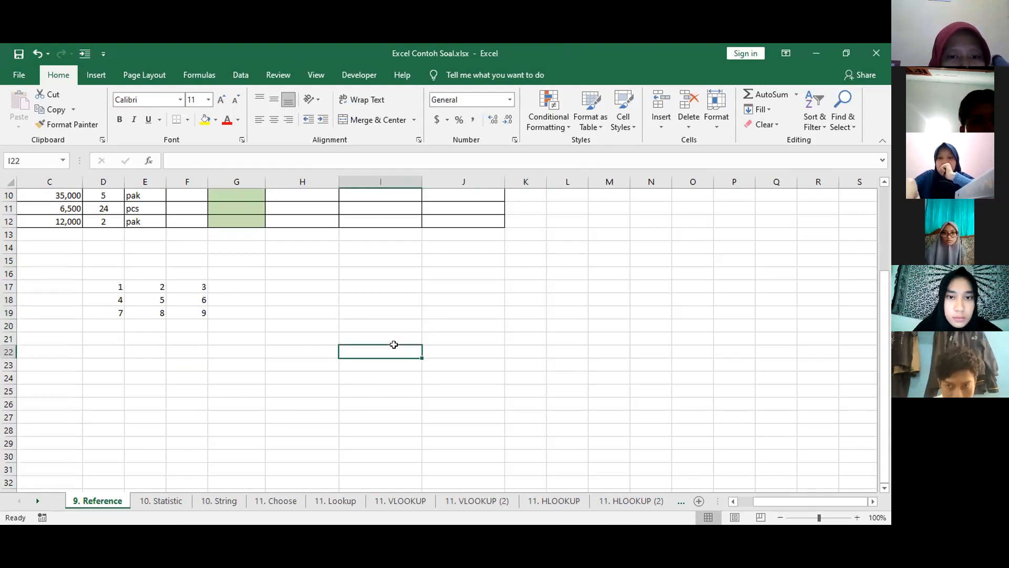
text(=)
click(157, 300)
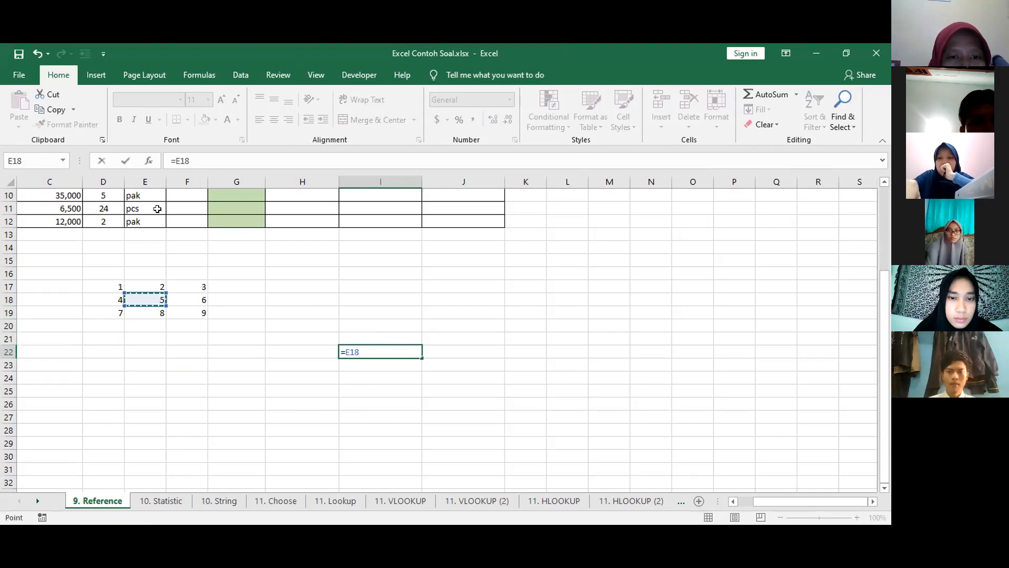
click(178, 160)
text($)
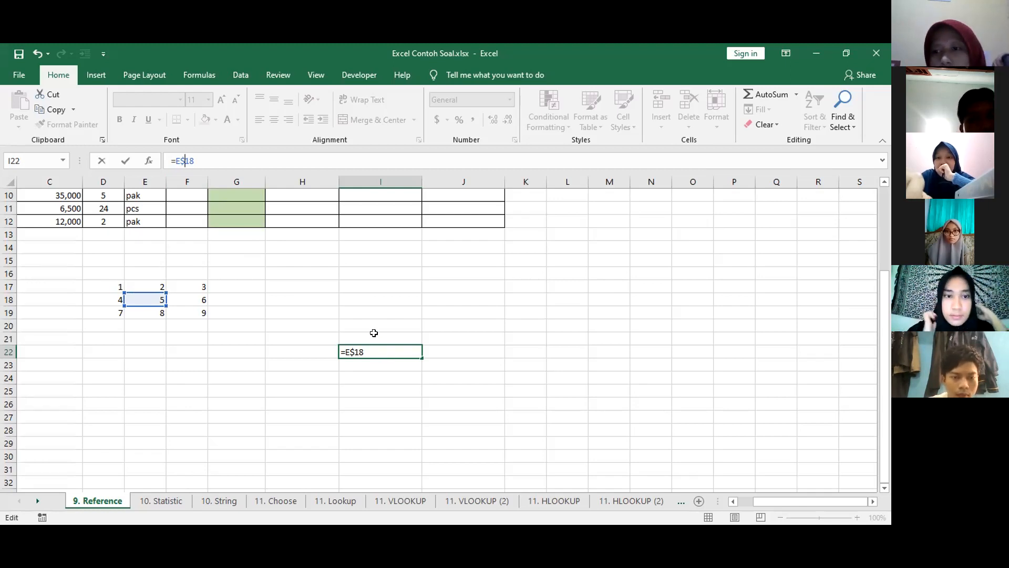
key(ctrl+Return)
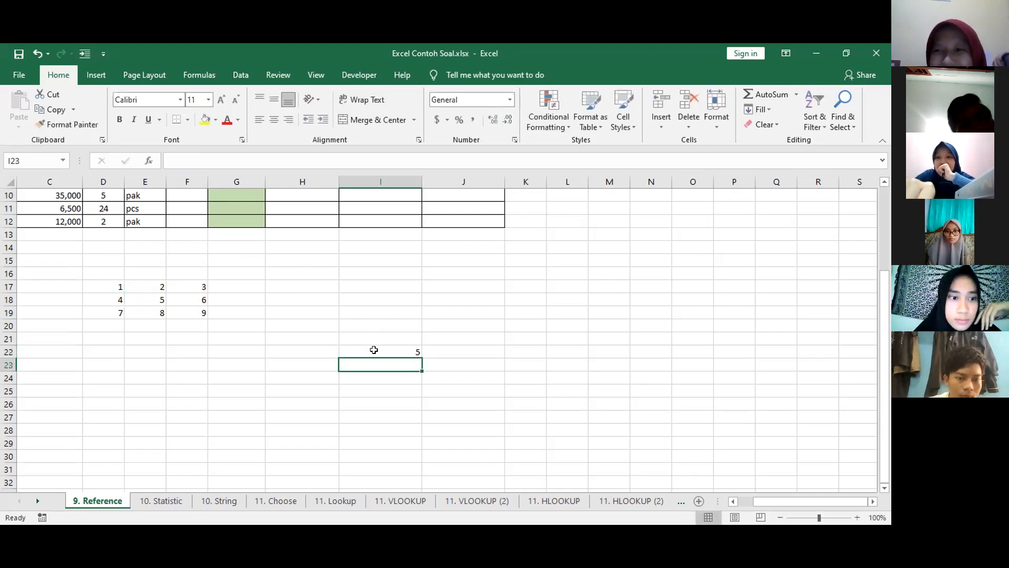
Copy the formula in I22 to G24 and show which cell the pasted copy references.
key(ctrl+c)
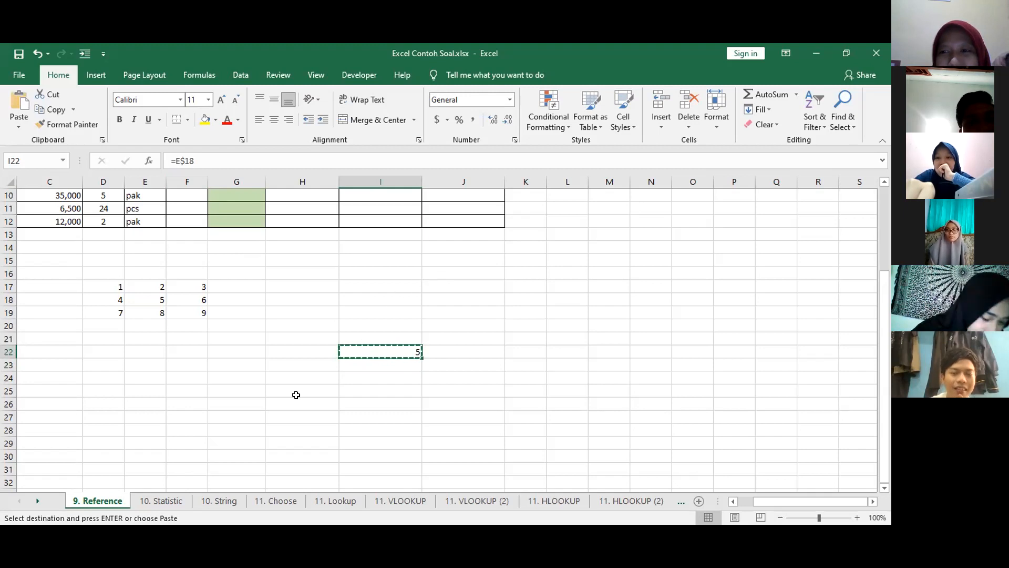
click(287, 363)
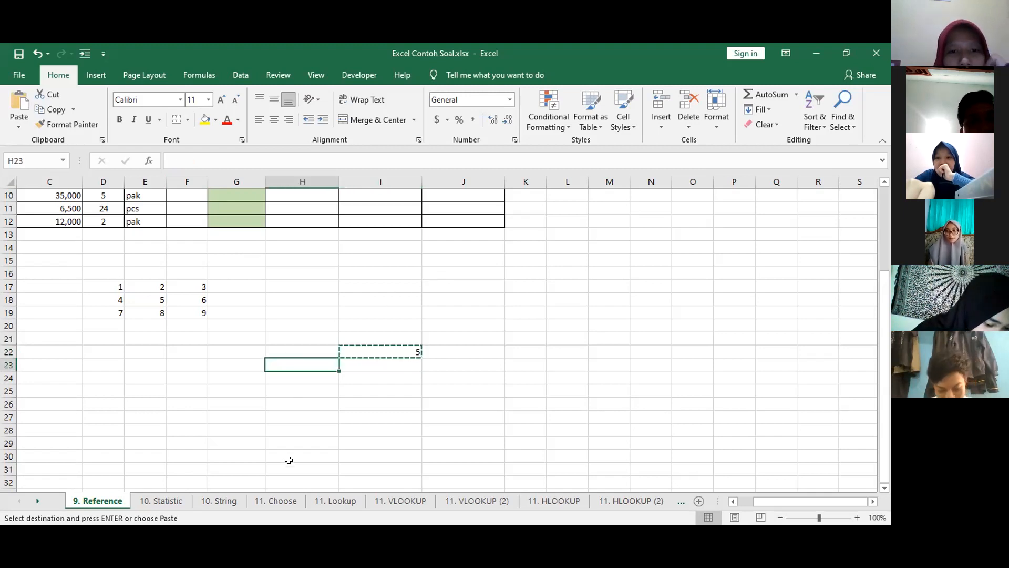
click(261, 383)
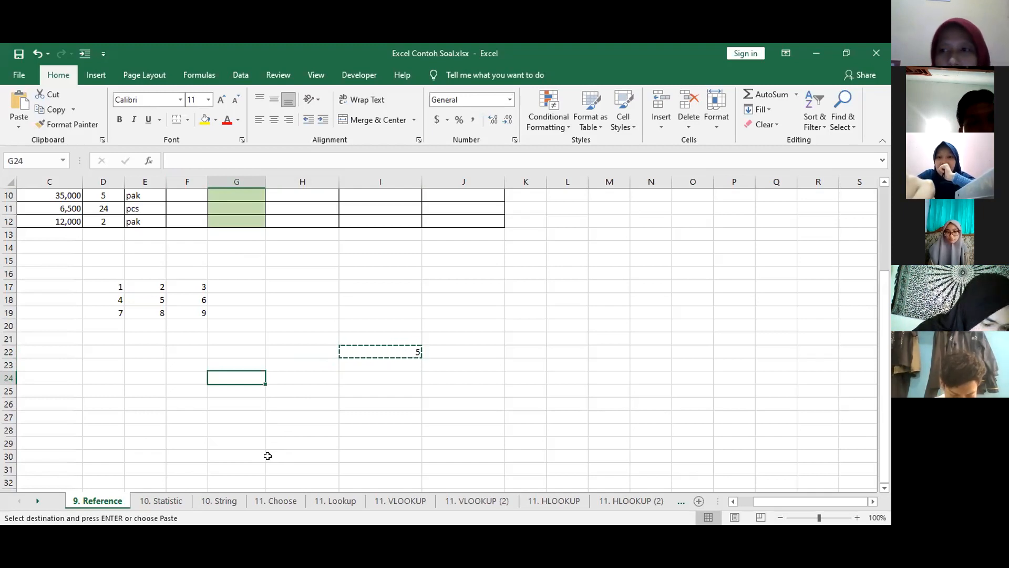
key(ctrl+v)
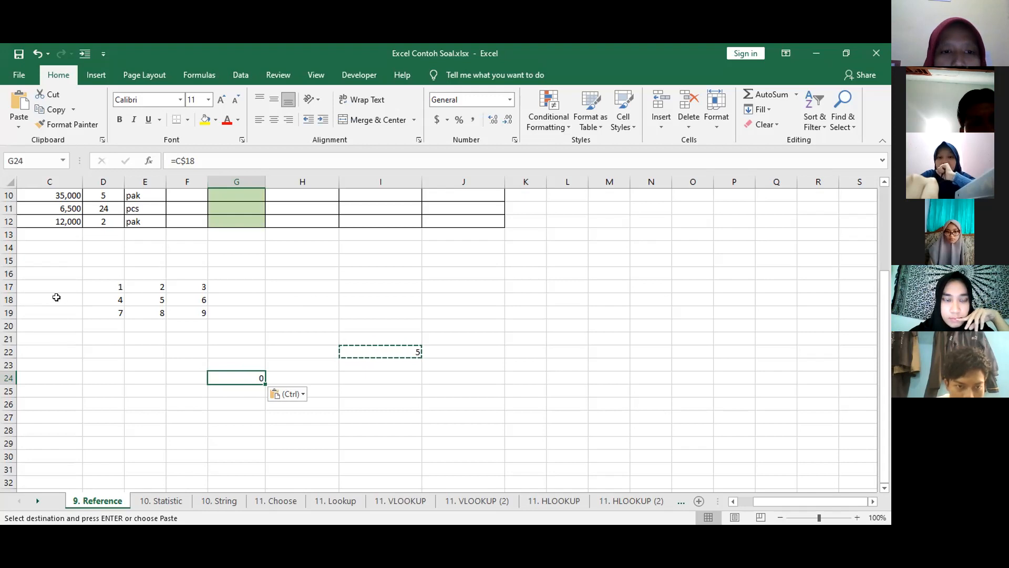
key(Escape)
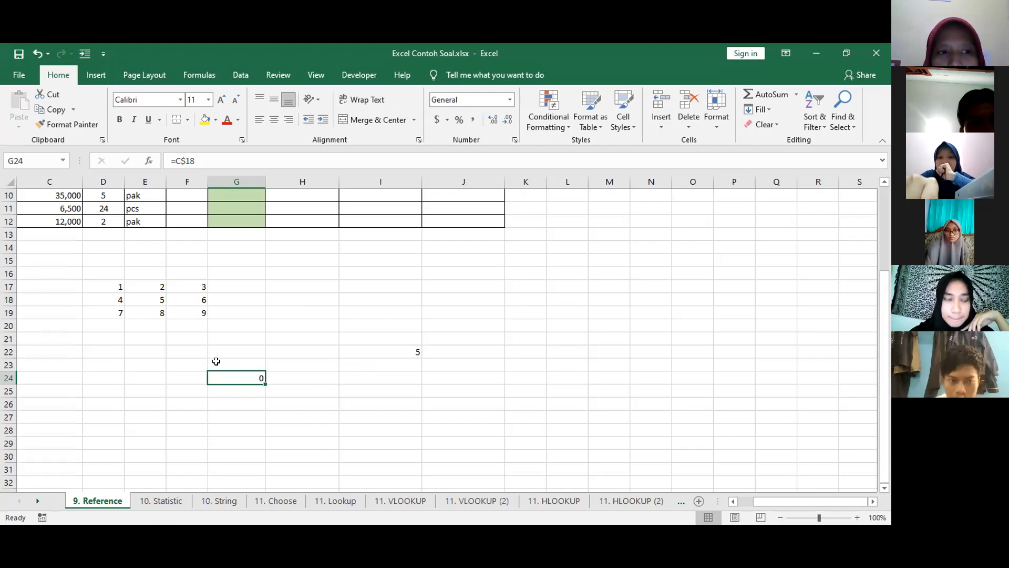
key(F2)
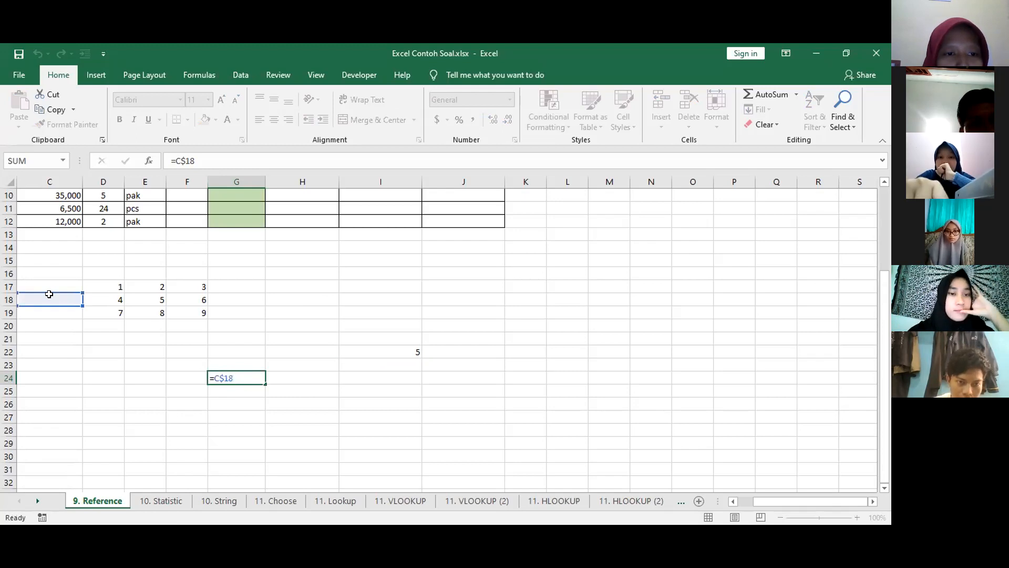
key(Escape)
Copy the formula in I22 again and paste it into K19, H19, J26 and H25.
click(370, 352)
key(ctrl+c)
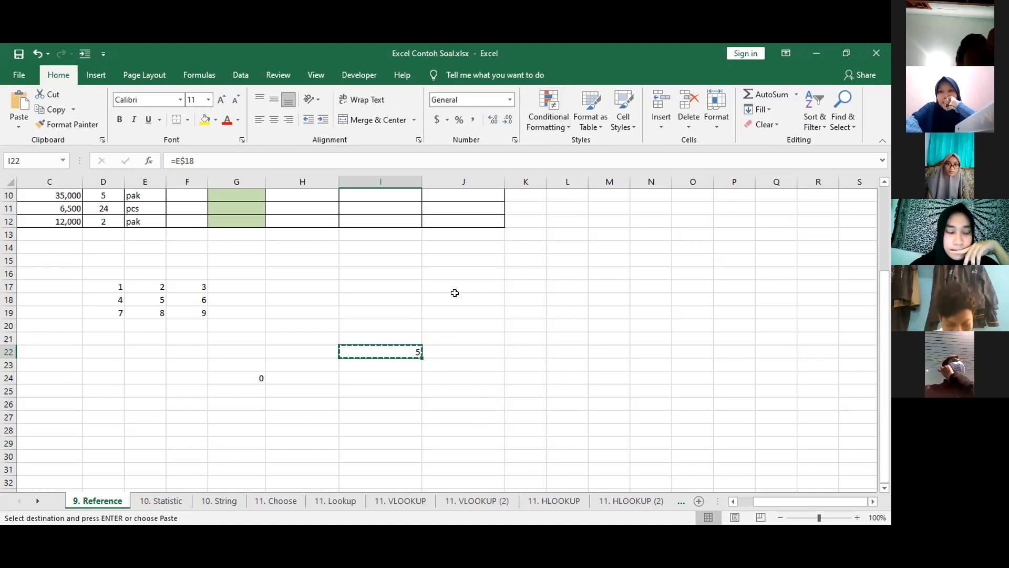
click(510, 311)
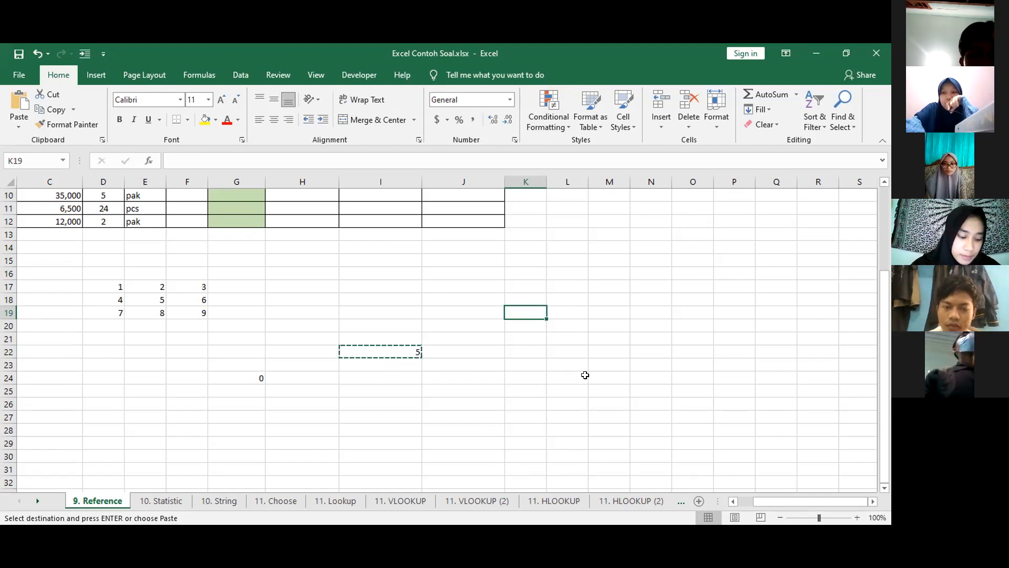
key(ctrl+v)
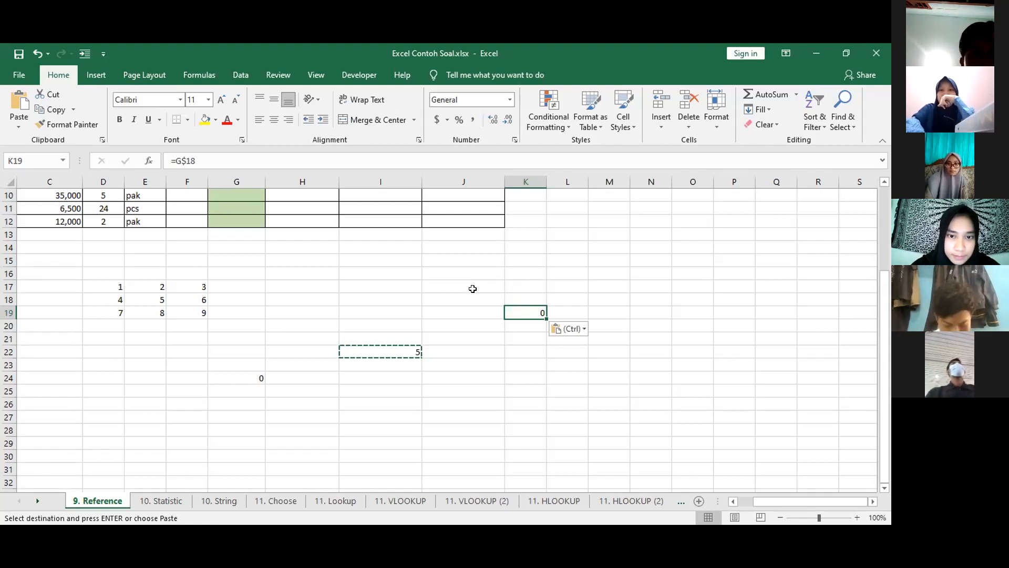
click(310, 313)
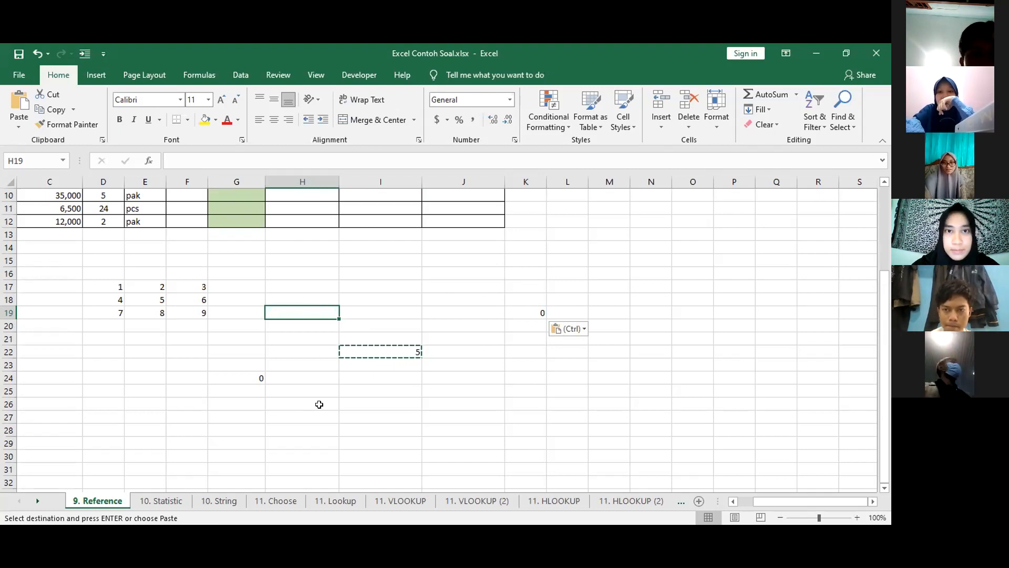
key(ctrl+v)
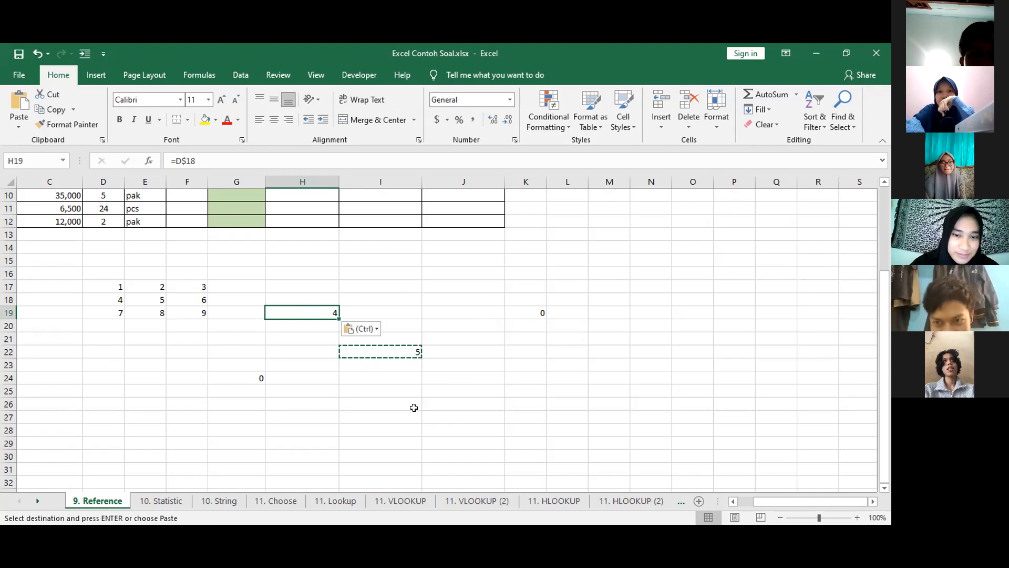
click(463, 403)
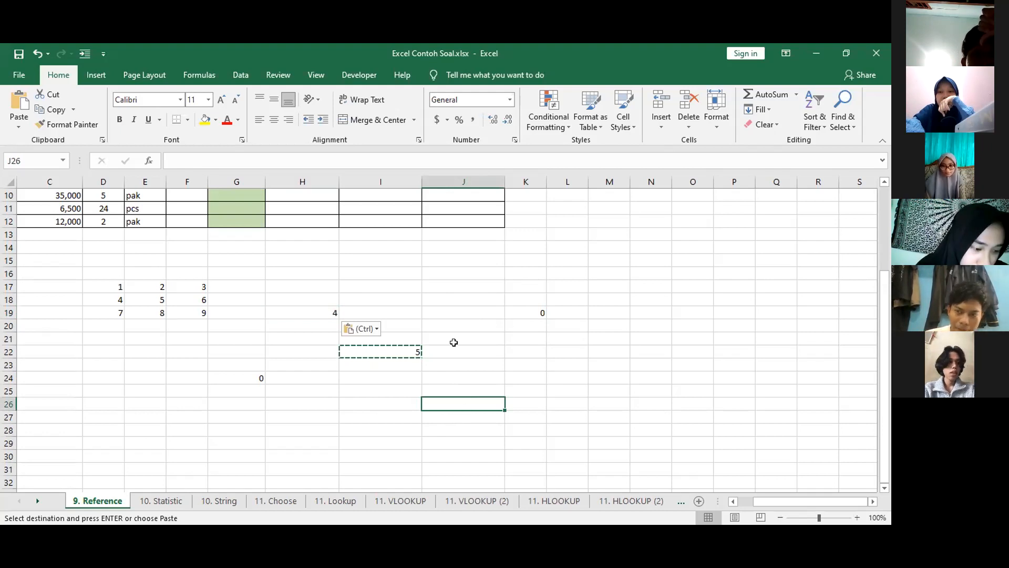
key(ctrl+v)
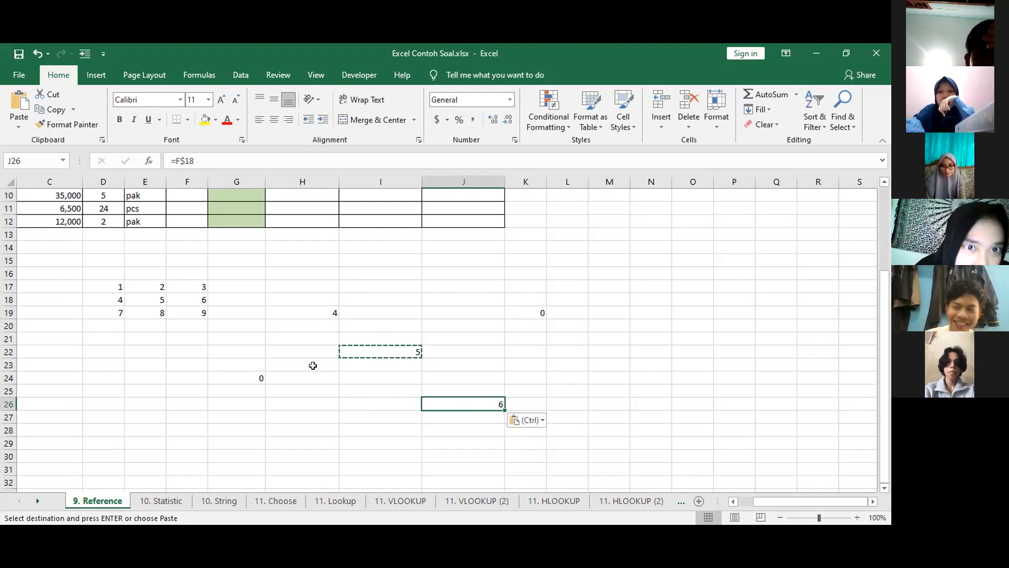
click(300, 394)
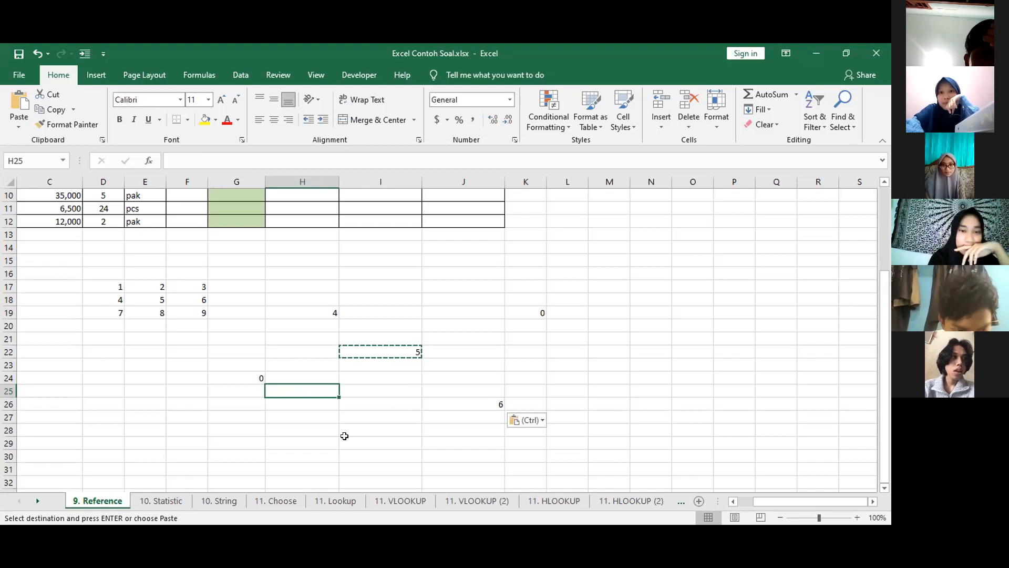
key(ctrl+v)
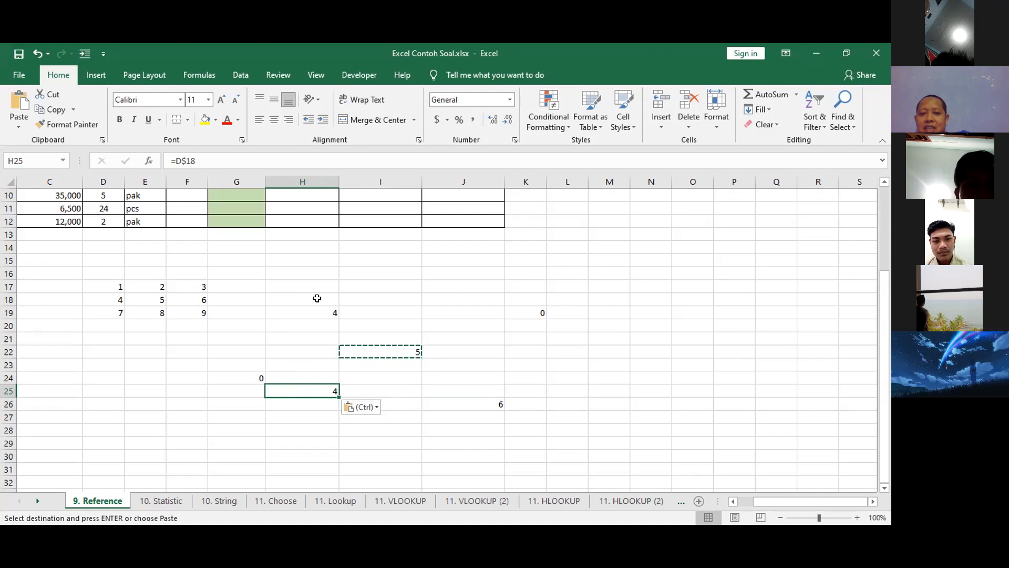
Clear the row-locked formula and all its pasted copies from the range G18:K26.
drag(267, 298, 532, 403)
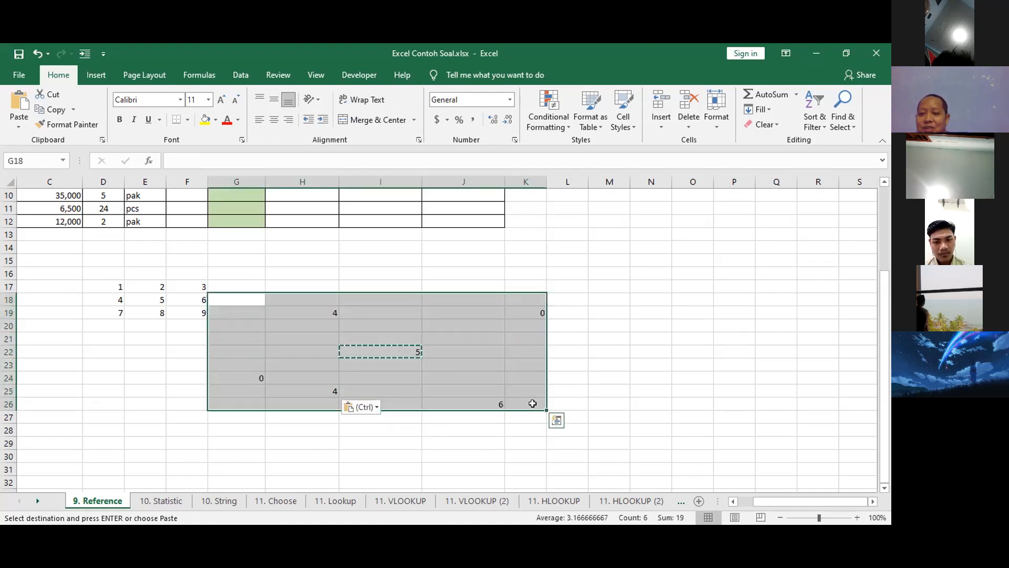
key(Delete)
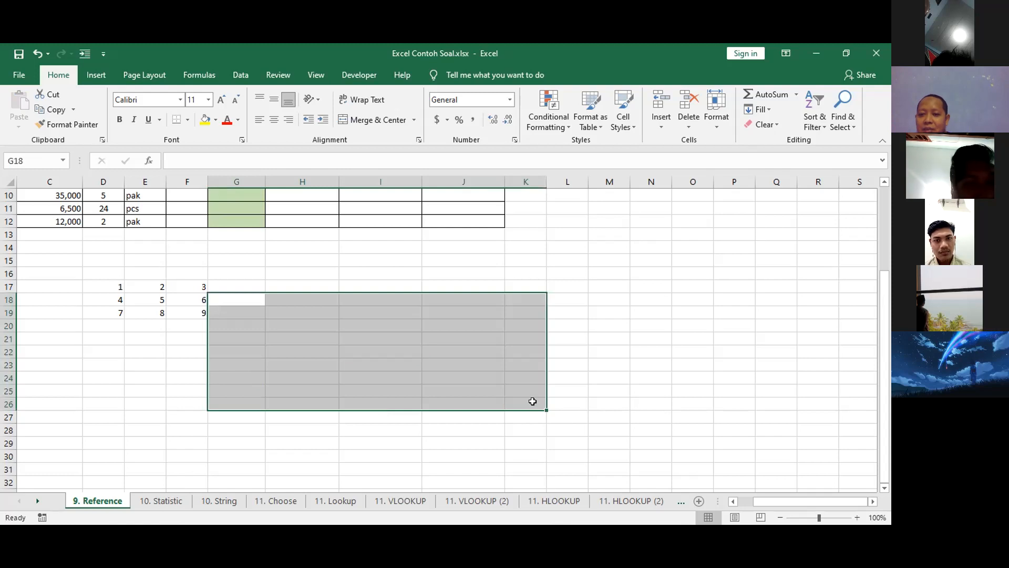
click(393, 327)
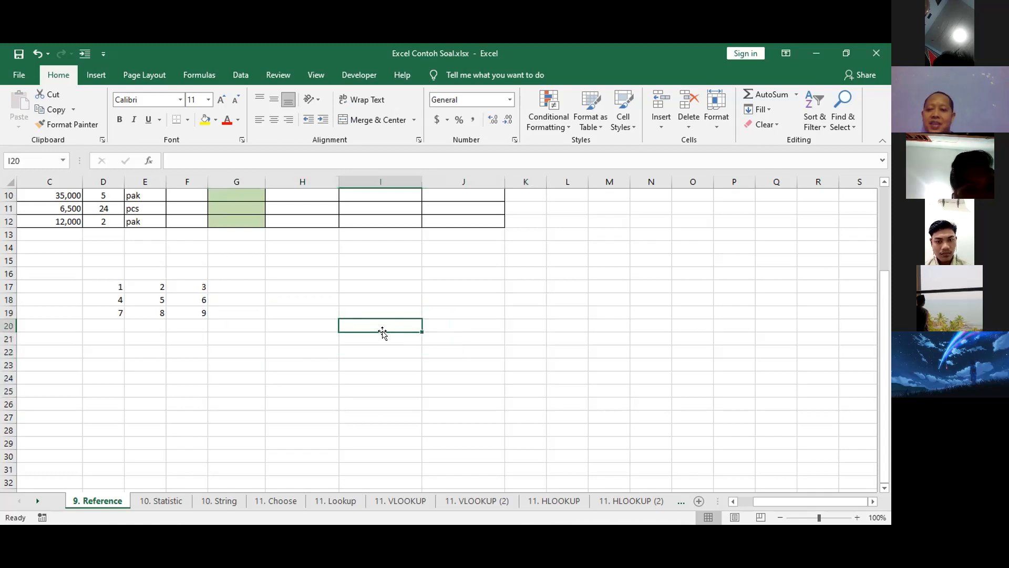
Enter the column-locked formula =$E18 in cell I21, referencing the centre cell of the number grid.
click(373, 337)
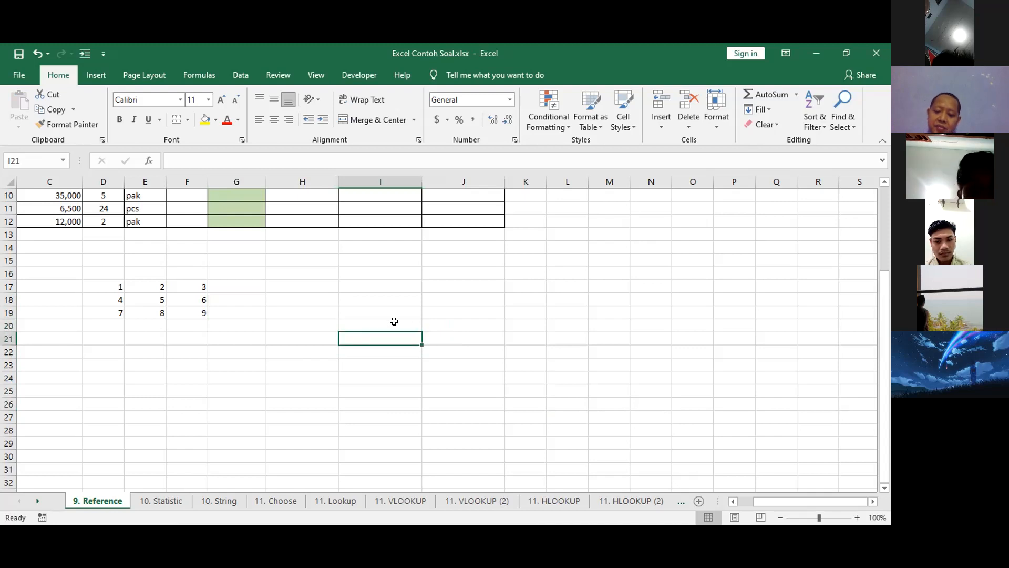
text(=)
click(151, 298)
click(175, 160)
text($E18)
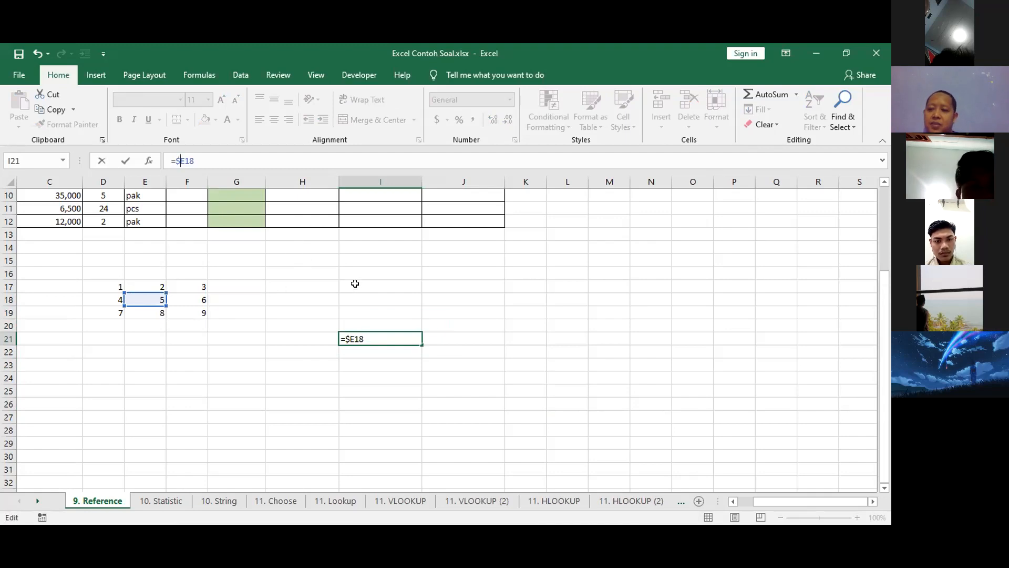
key(Return)
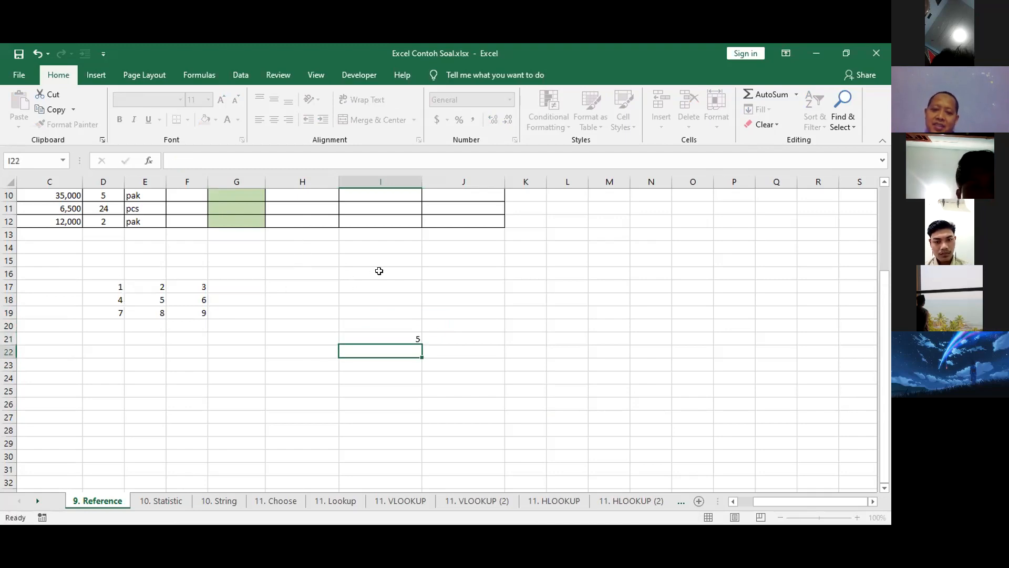
Examine the cell referenced by the formula in I21 and look over the Plus Pajak table headers, leaving the formula as it is.
key(Up)
key(F2)
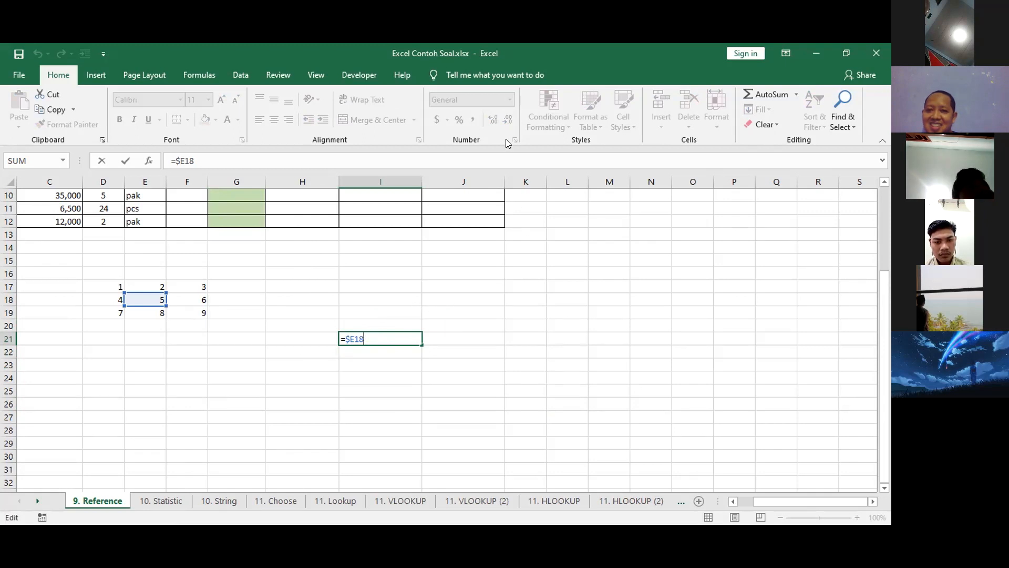
click(374, 334)
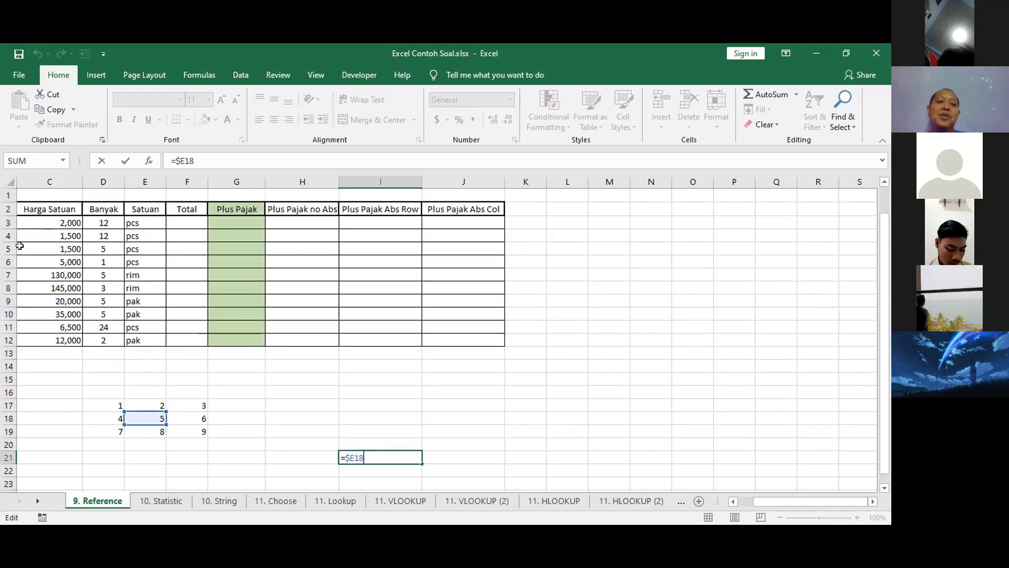
scroll(11, 203, up, 3)
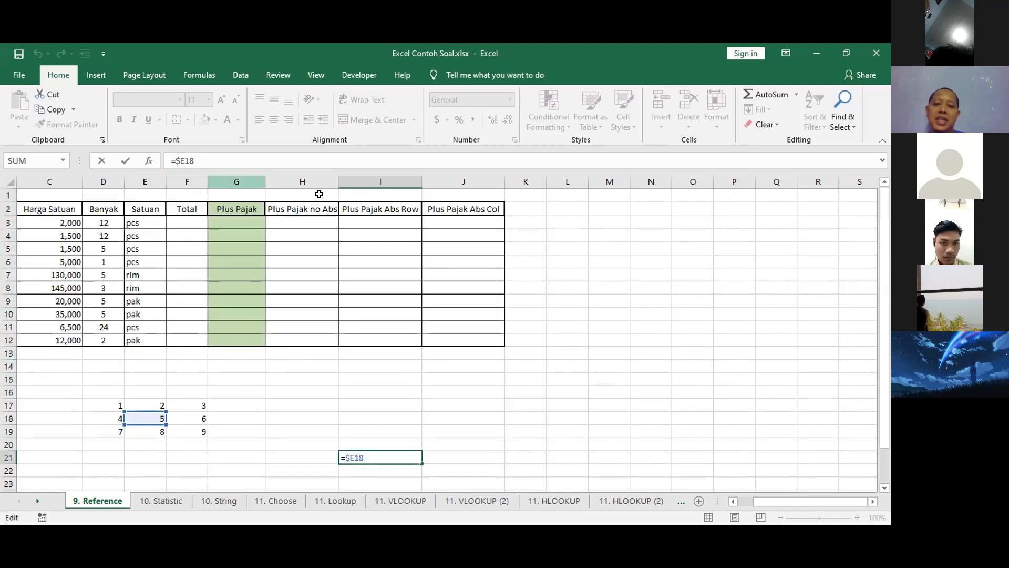
scroll(400, 363, down, 2)
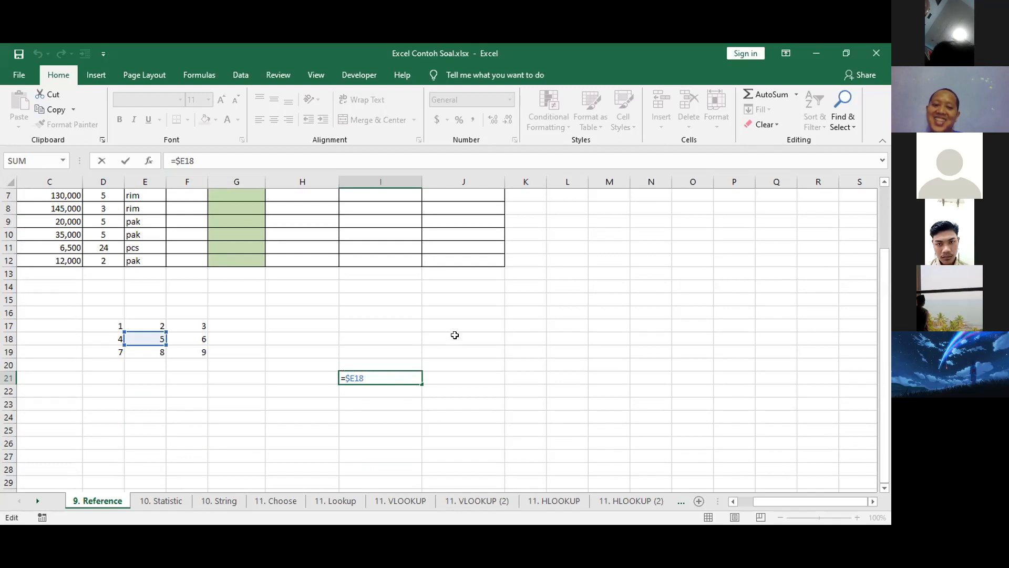
key(Return)
Reopen the formula in I21 to examine the $ sign before its column letter, keeping the formula as it is.
key(Up)
key(F2)
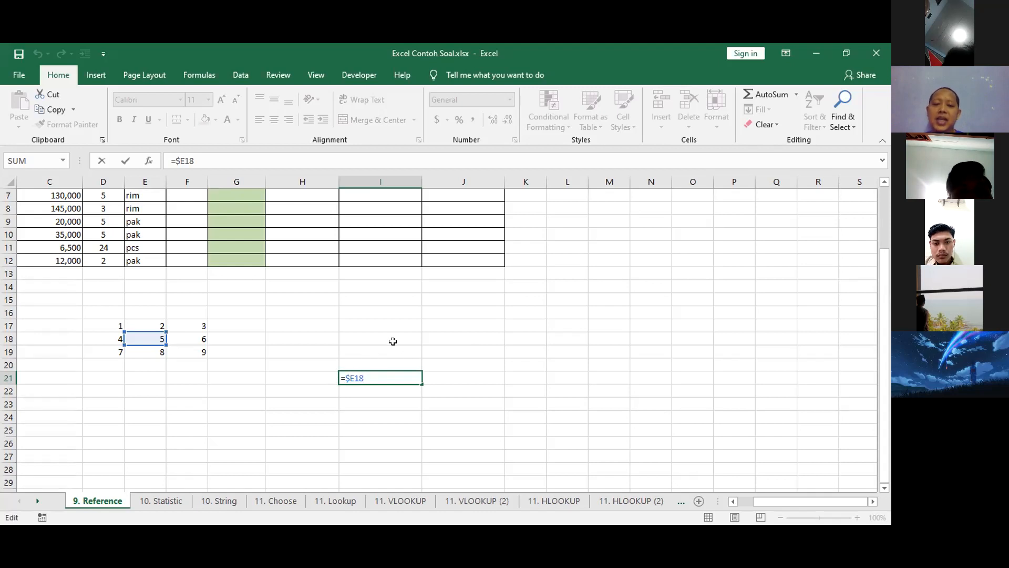
click(348, 376)
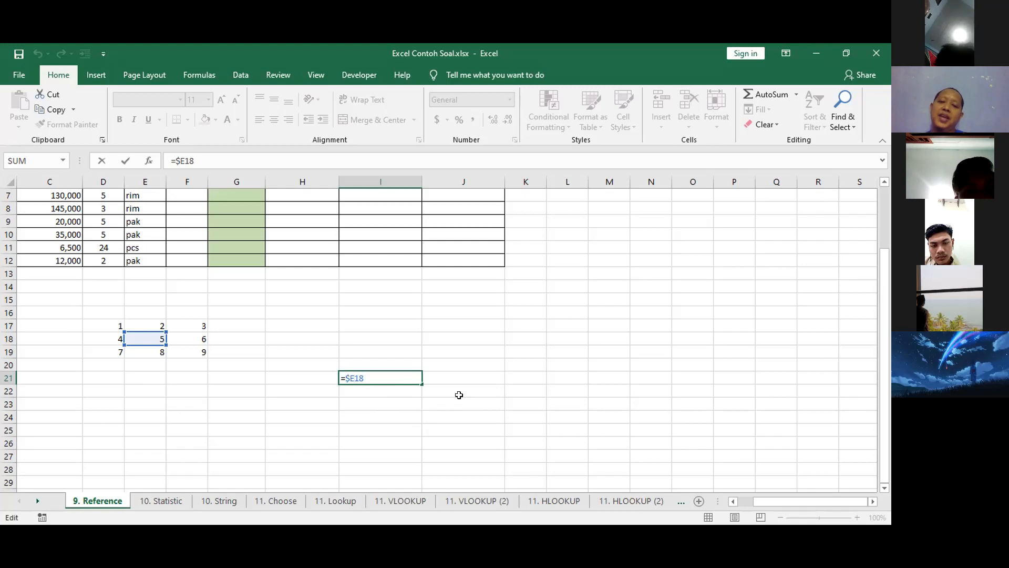
key(Return)
key(Down)
key(Up)
key(Up)
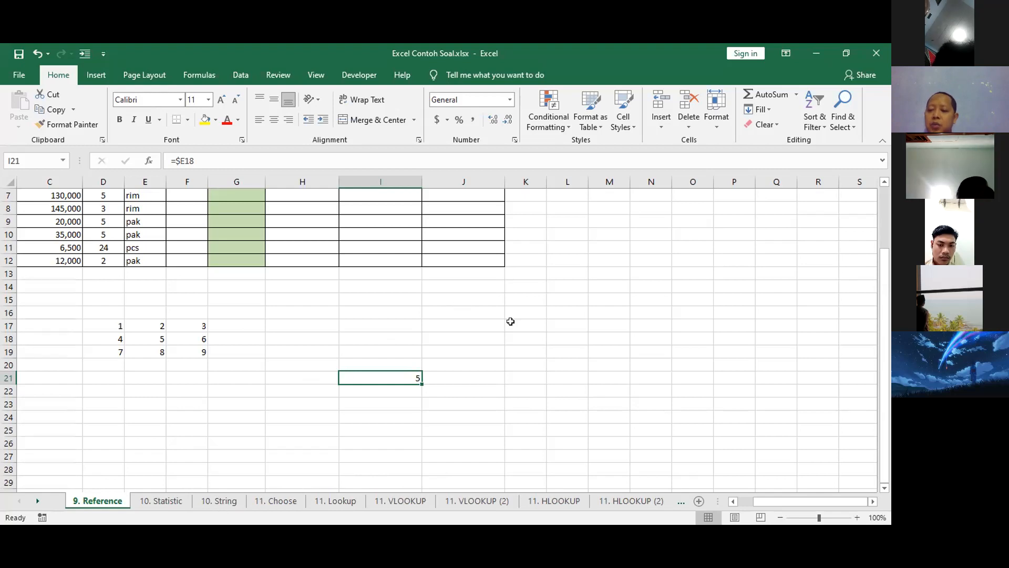
Inspect the column-locked formula in I21 and the grid cell it references, keeping the formula as it is.
click(535, 44)
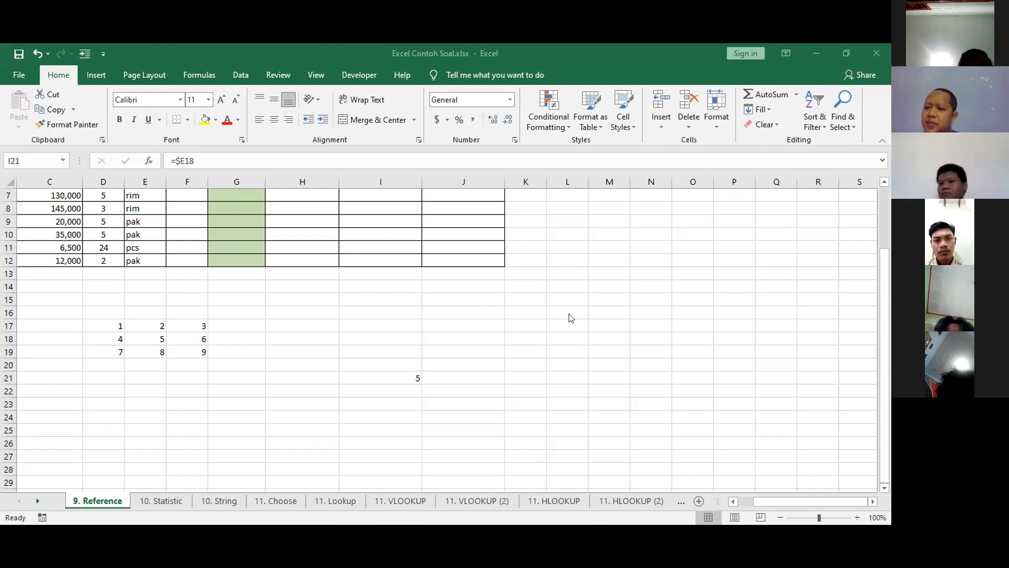
click(390, 377)
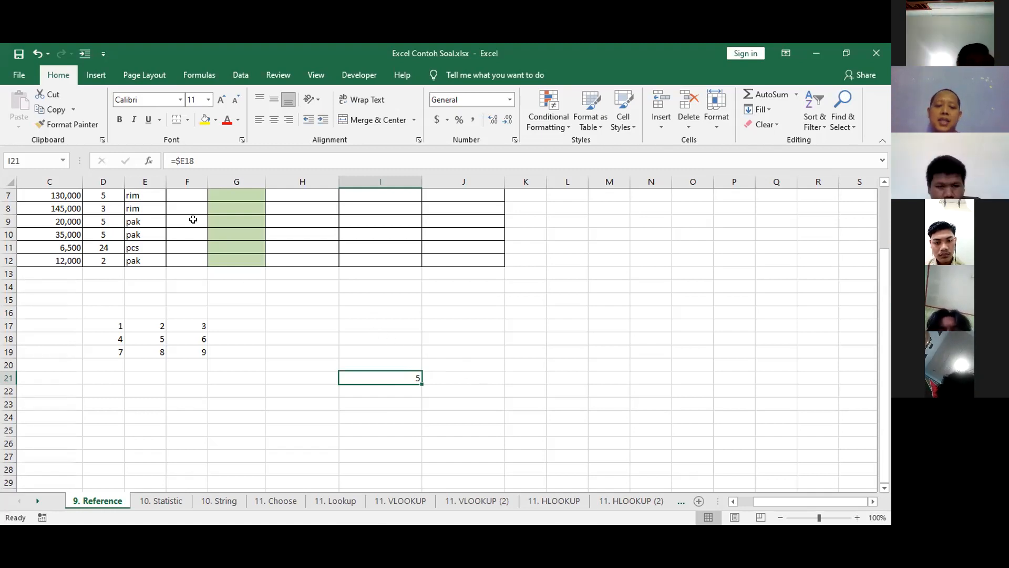
key(F2)
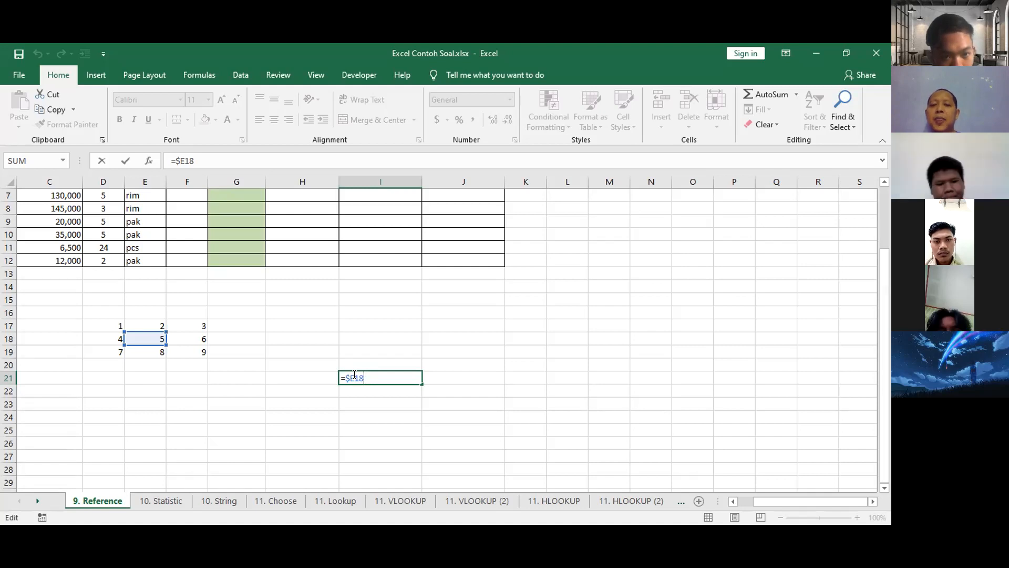
key(ctrl+Return)
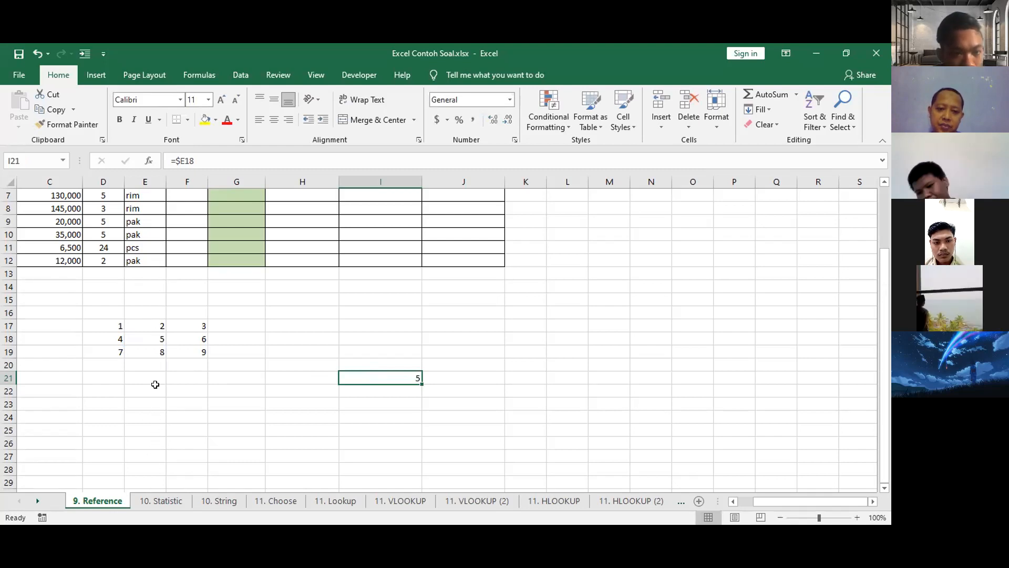
Copy the column-locked formula from I21 into cells I19, H20, H25 and I15.
key(ctrl+c)
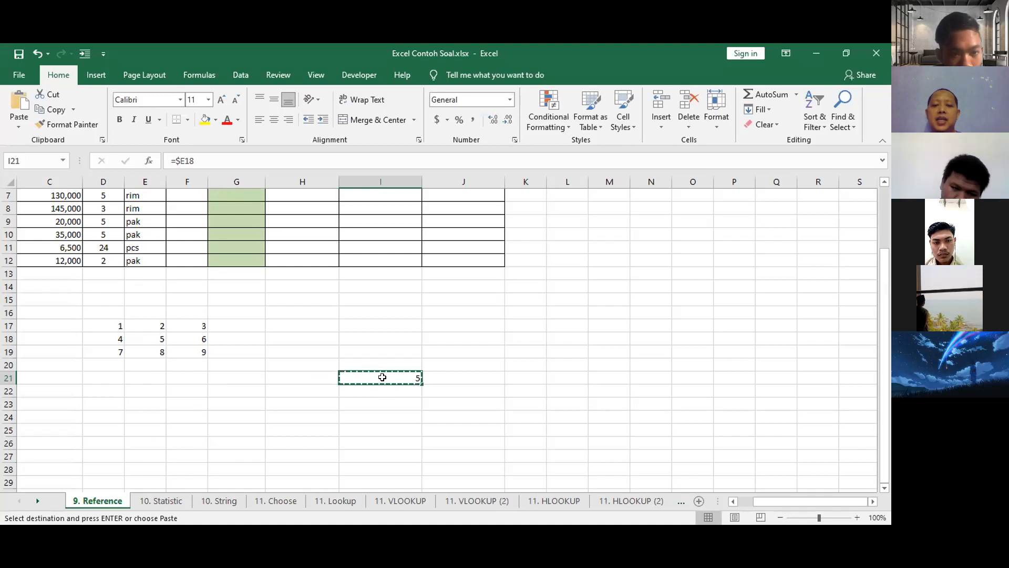
click(382, 350)
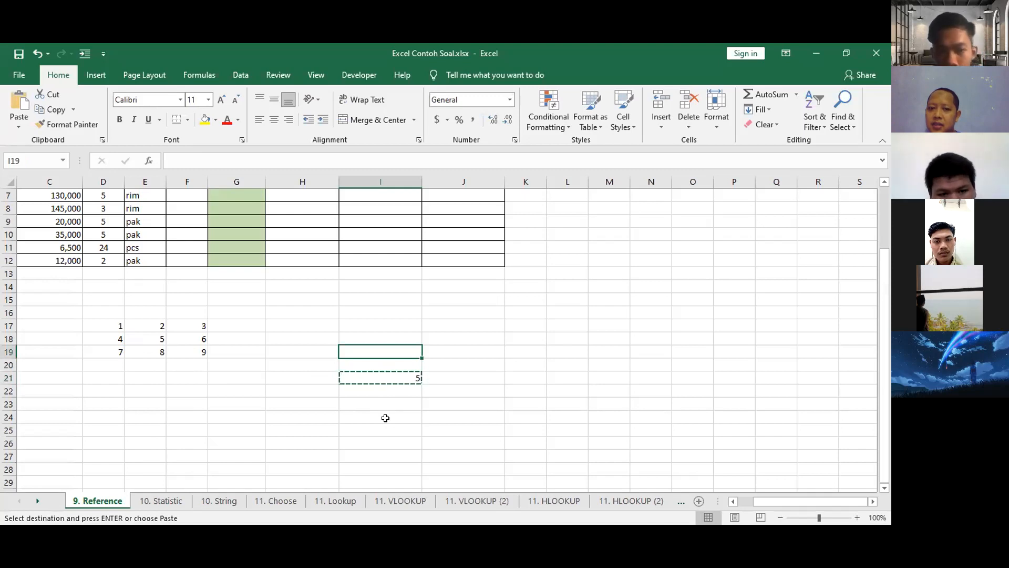
key(ctrl+v)
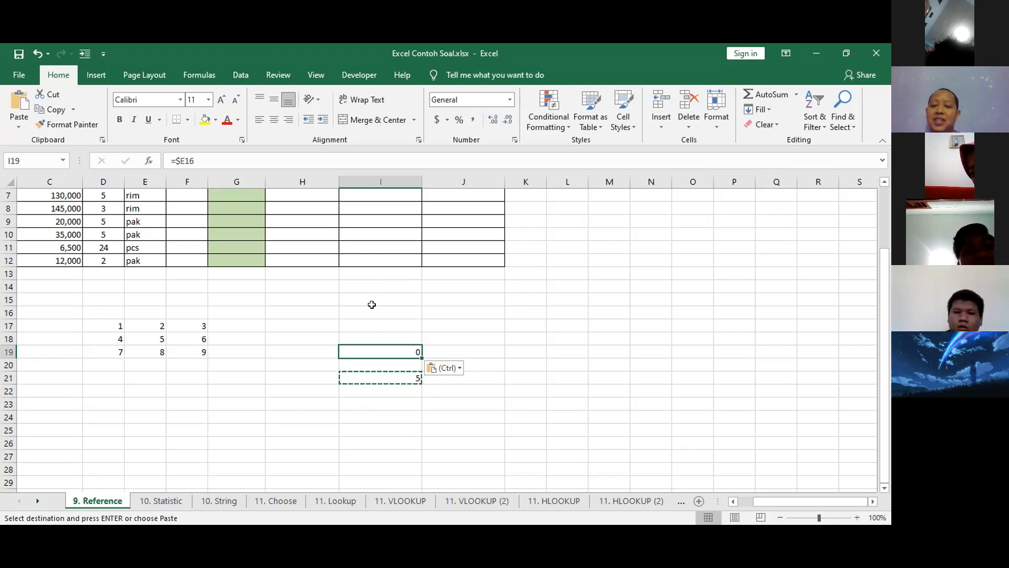
click(308, 364)
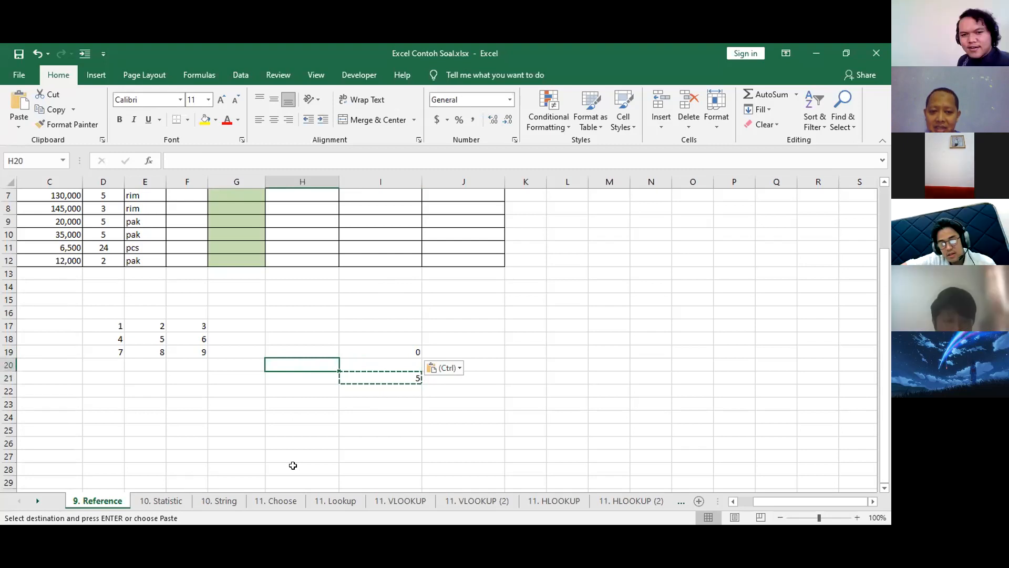
key(ctrl+v)
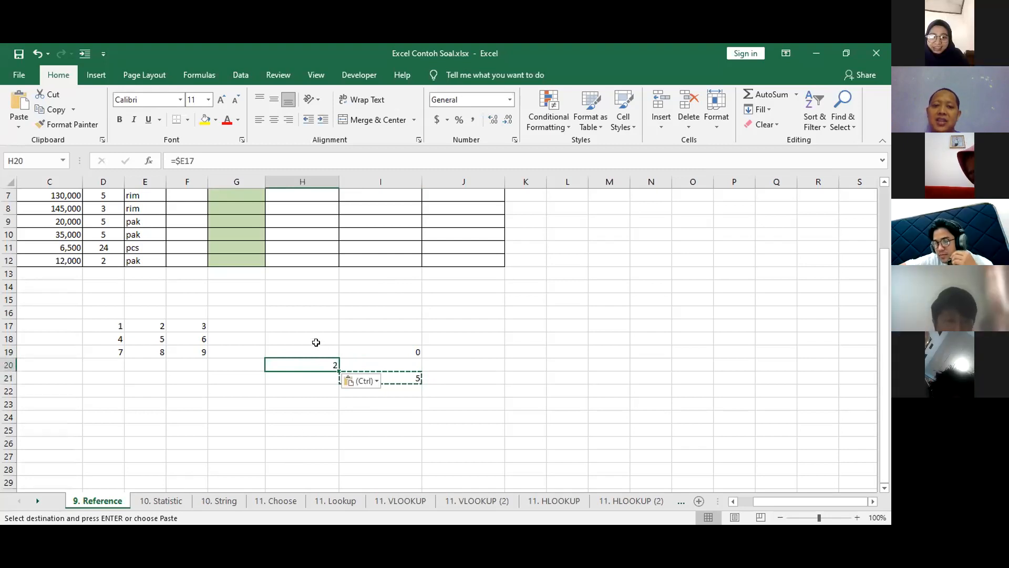
click(315, 427)
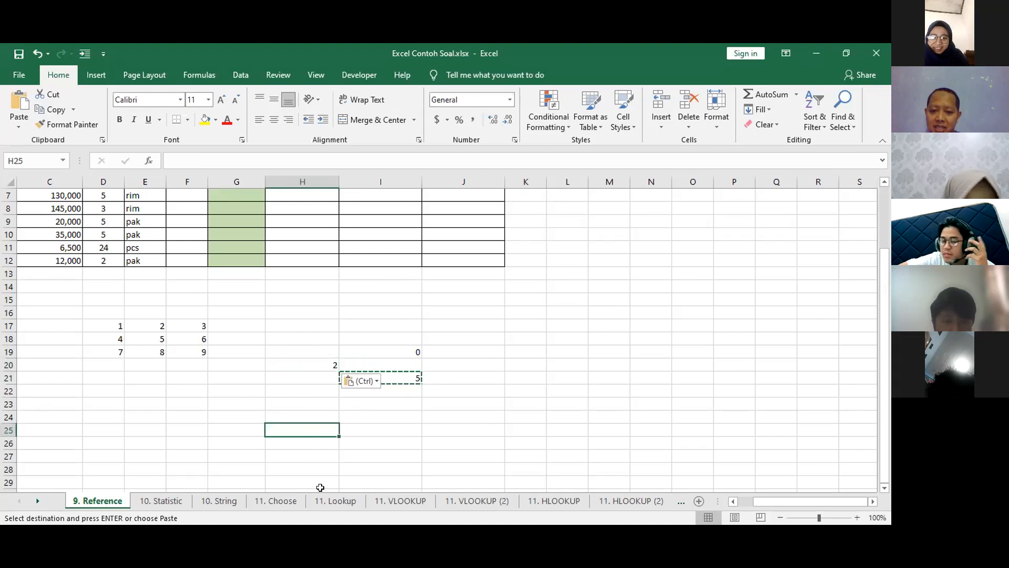
key(ctrl+v)
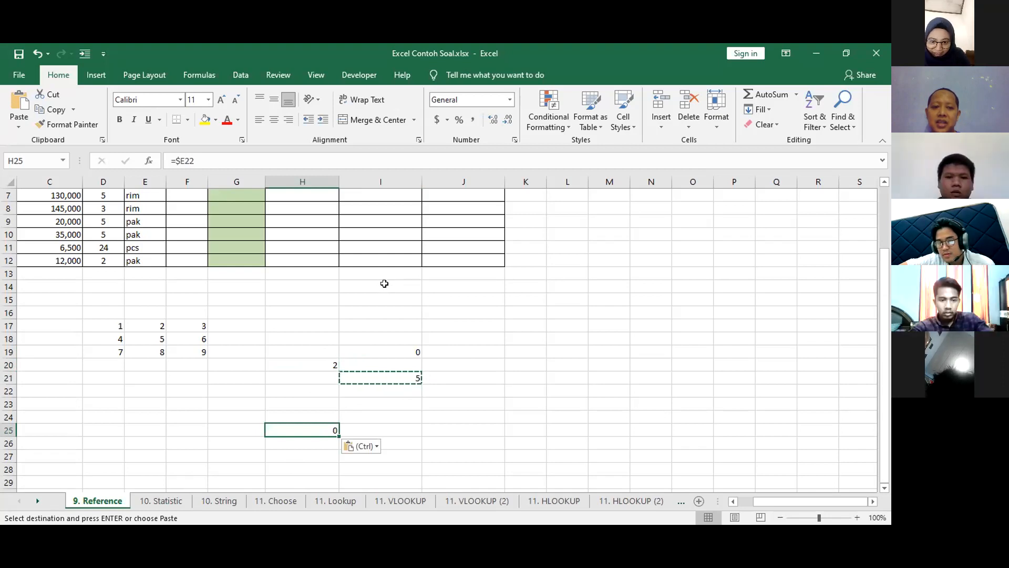
click(392, 300)
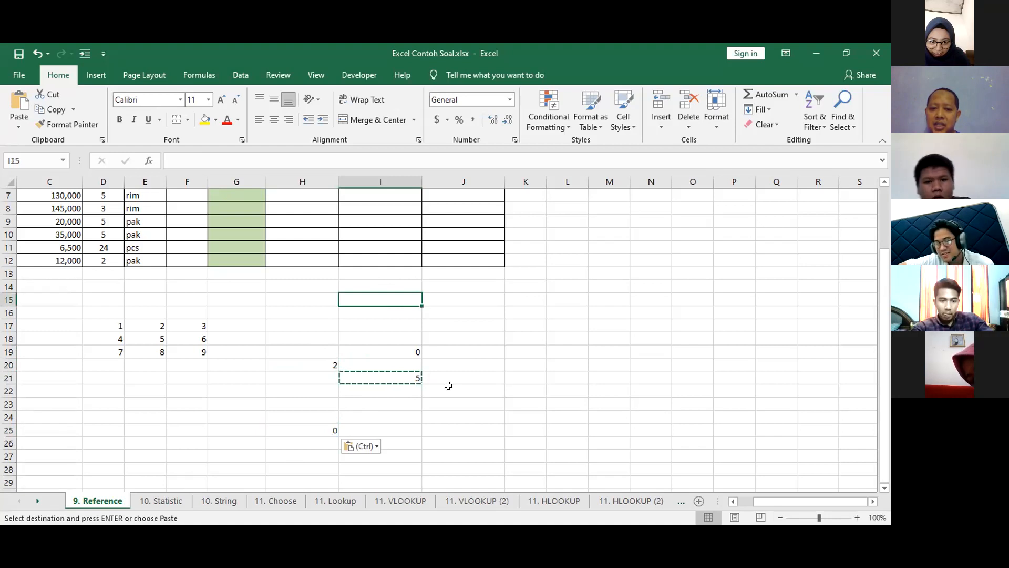
key(ctrl+v)
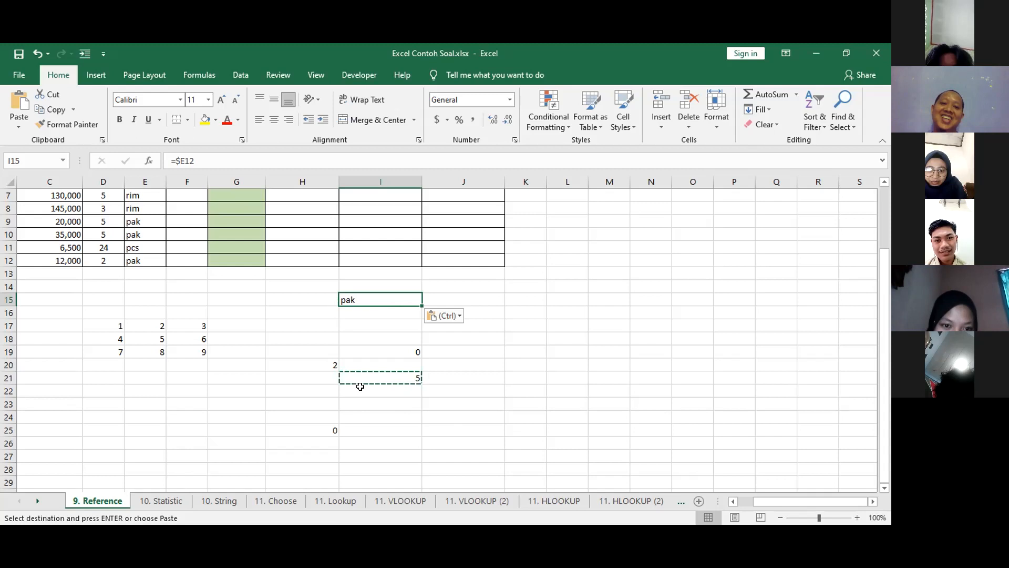
key(ctrl)
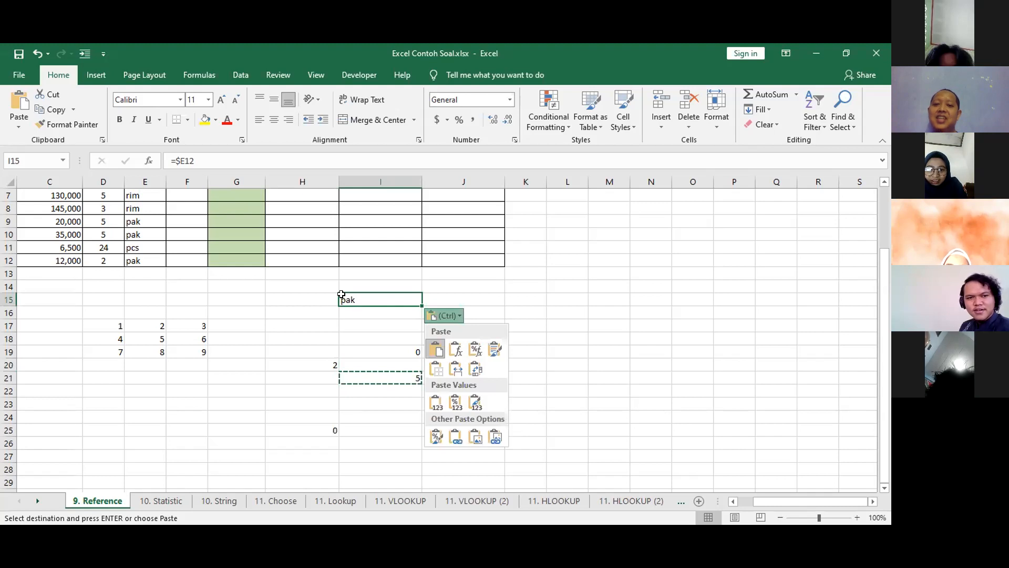
key(Escape)
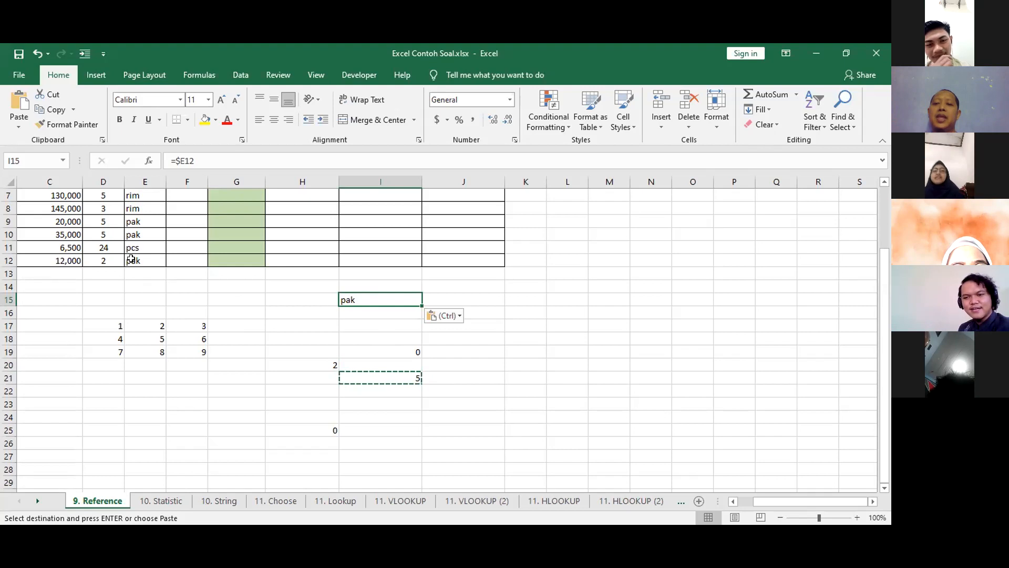
Examine the locked column letter in the pasted formula in I15, leaving the formula as it is.
click(178, 160)
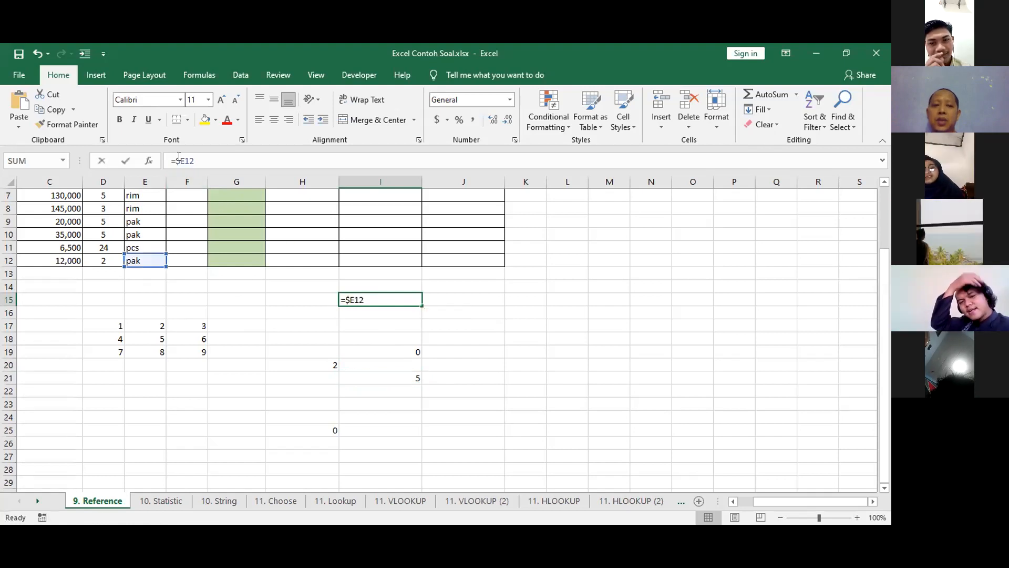
click(179, 160)
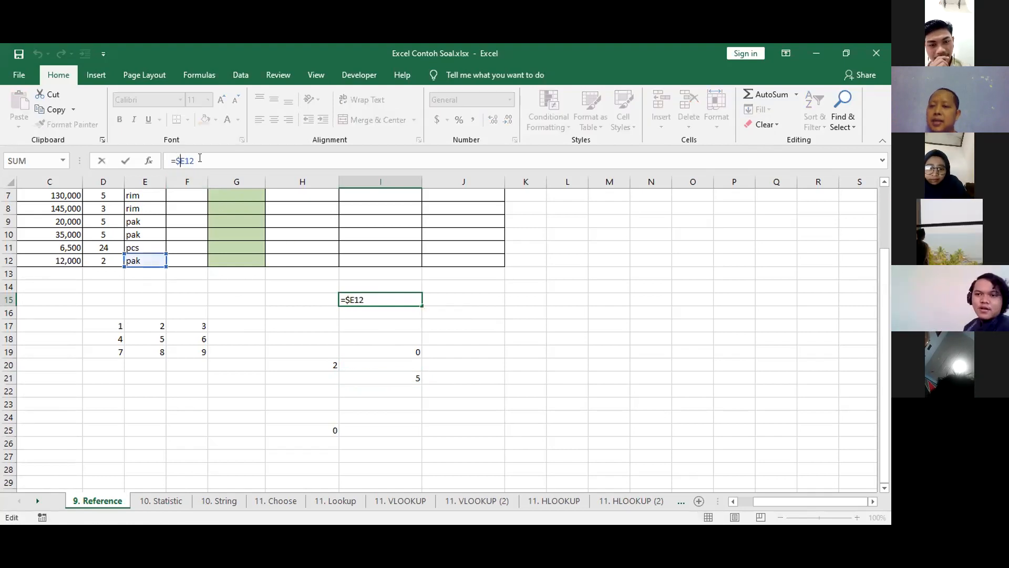
key(Escape)
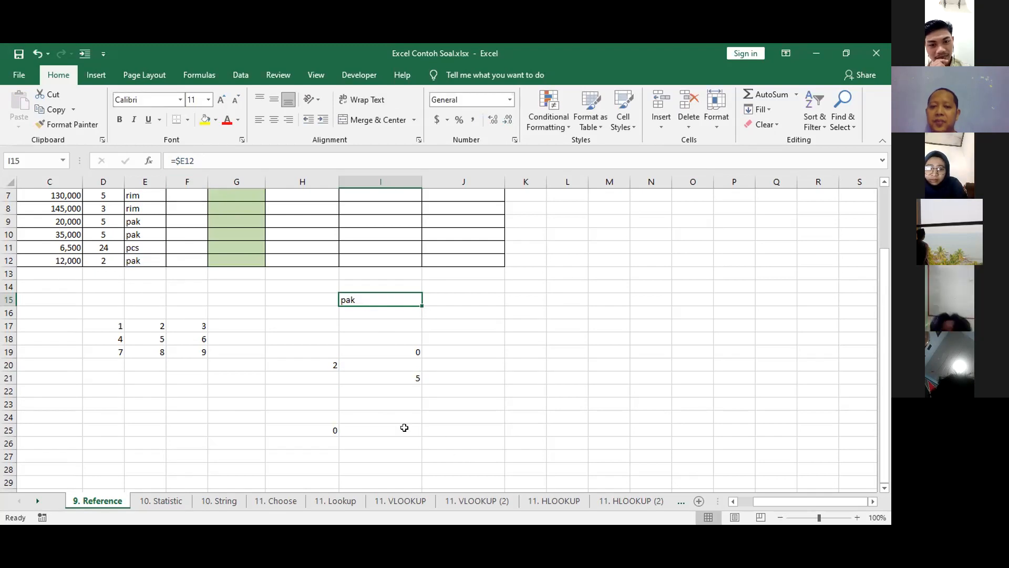
Copy the column-locked formula from I21 again and paste it into cell H16.
click(306, 313)
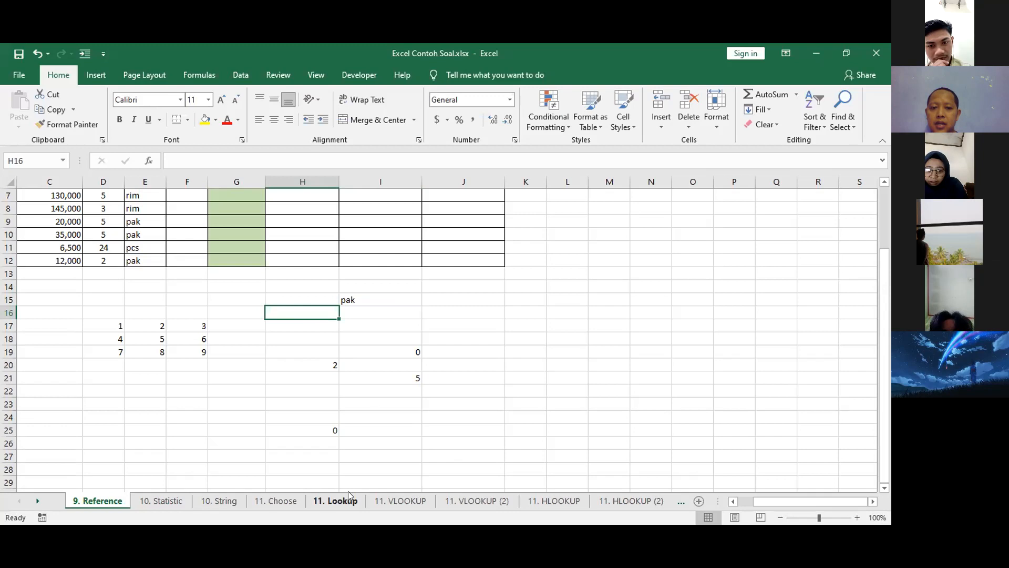
click(391, 375)
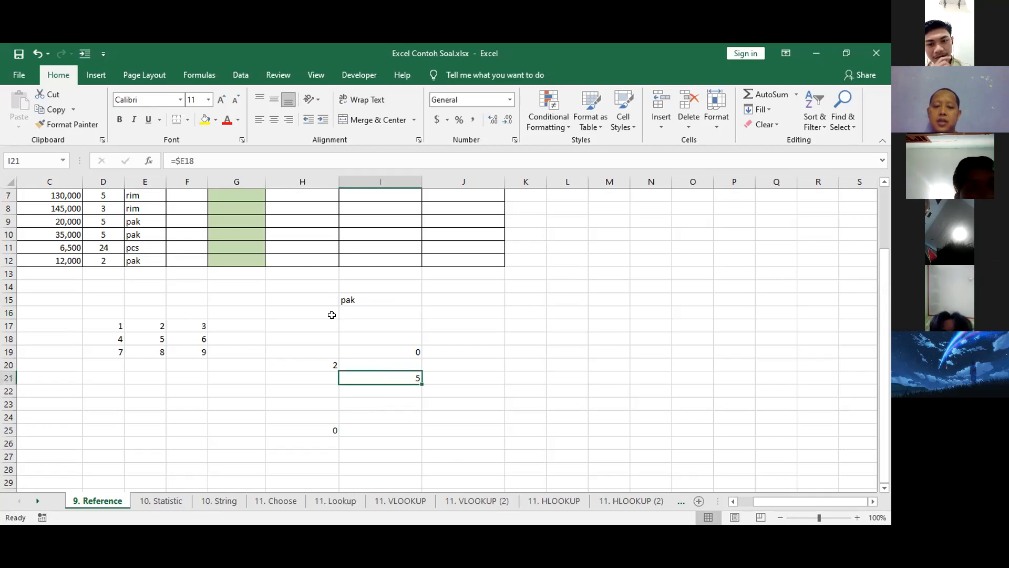
key(ctrl+c)
click(307, 311)
key(ctrl+v)
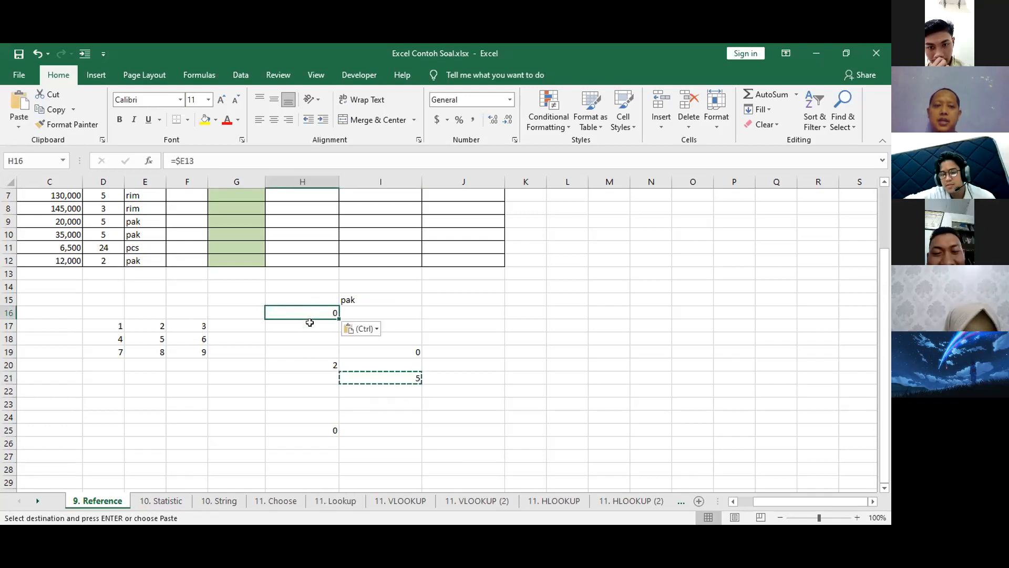
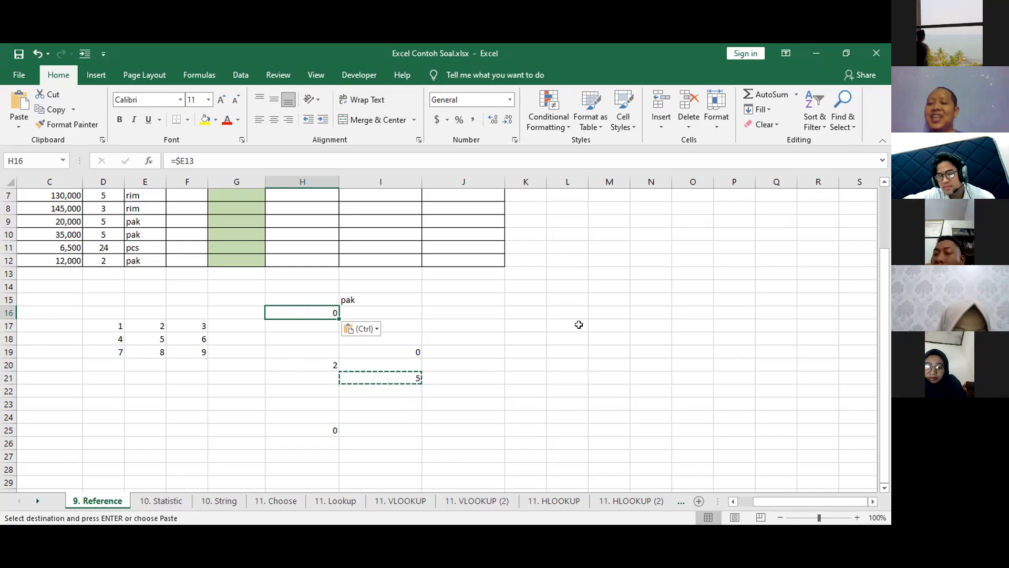
Paste the copied column-locked formula into cells H15, I14, J13 and I27.
click(306, 293)
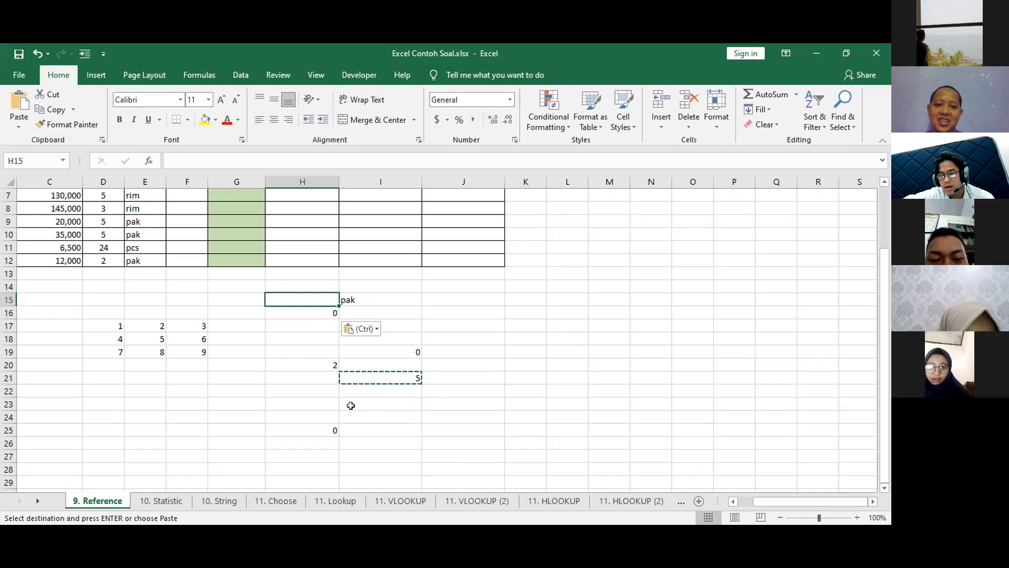
text(pak)
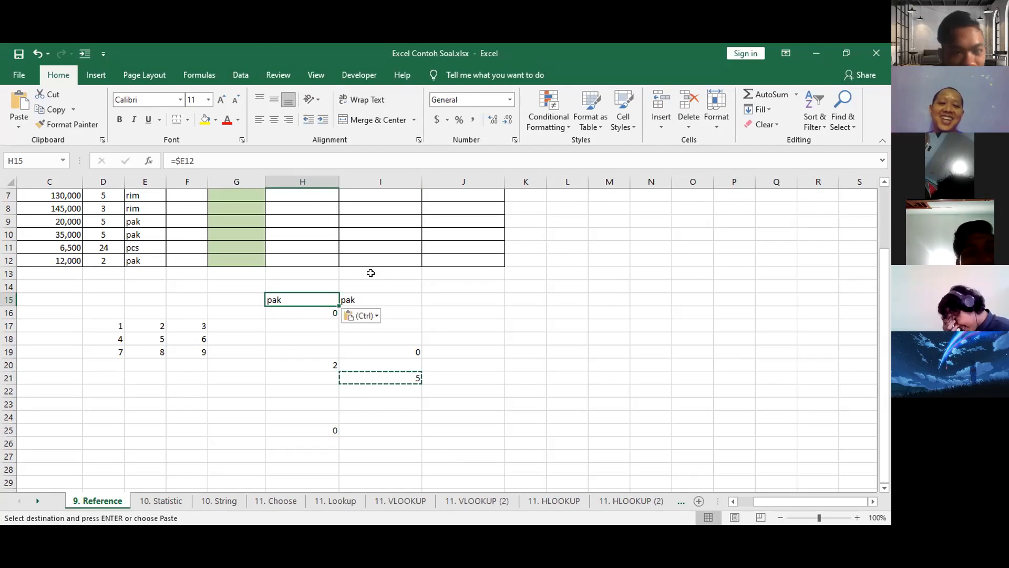
click(381, 286)
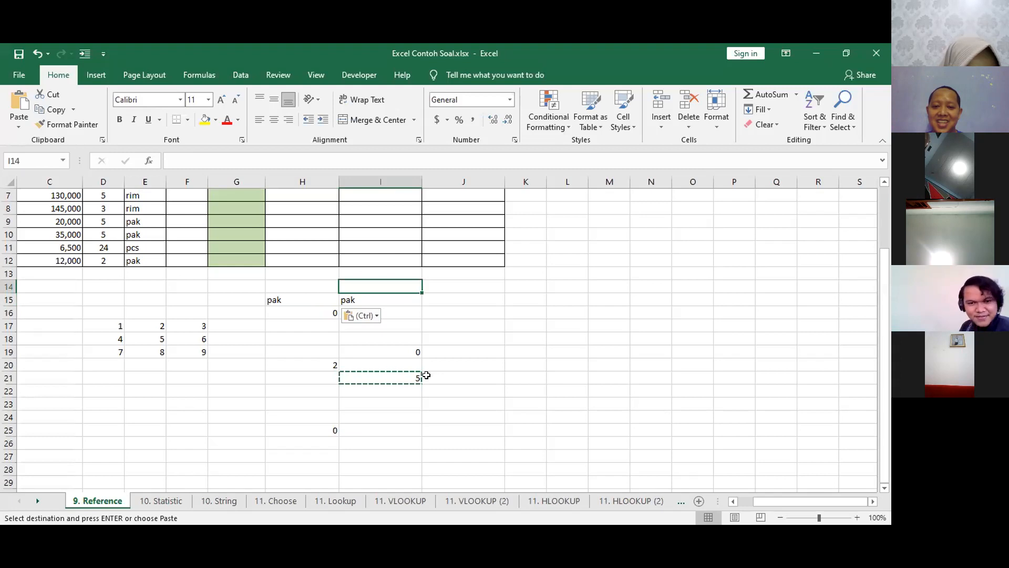
text(=$E11)
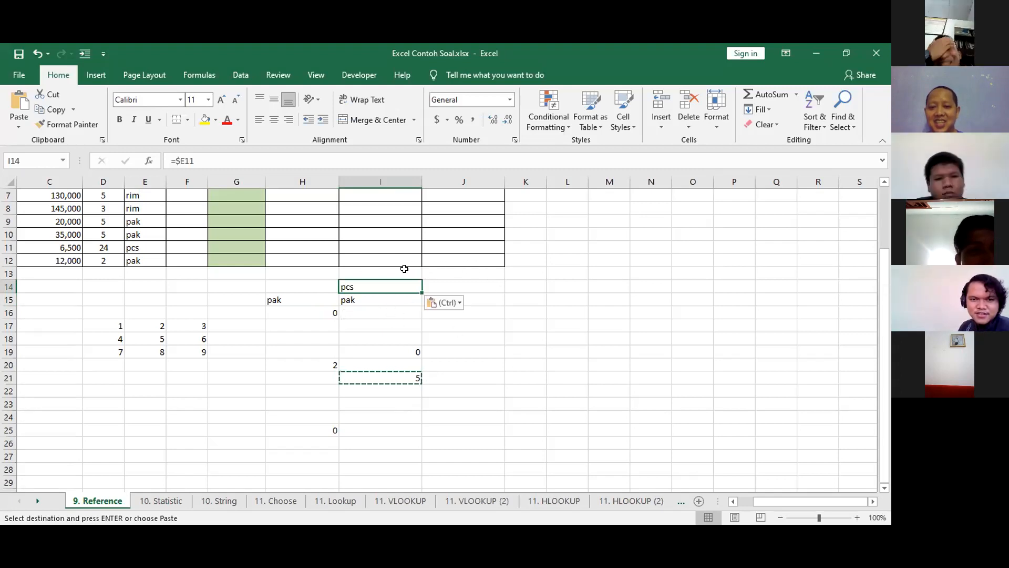
click(435, 273)
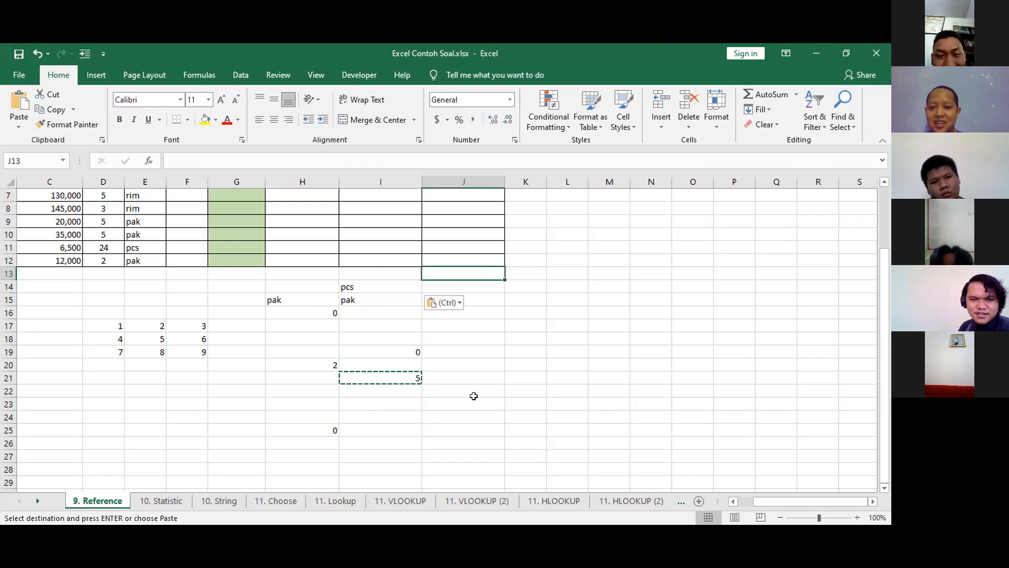
key(ctrl+v)
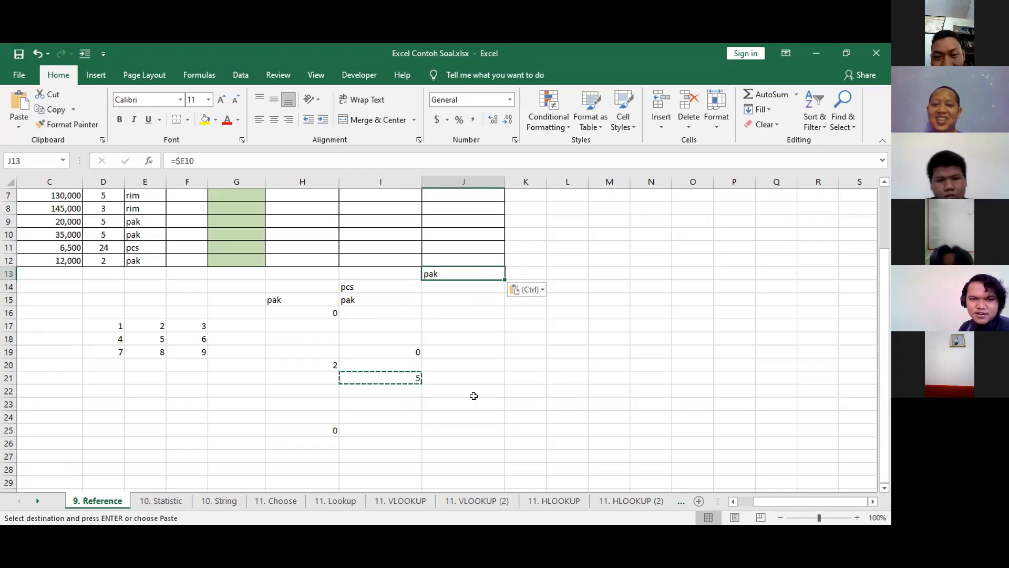
click(385, 453)
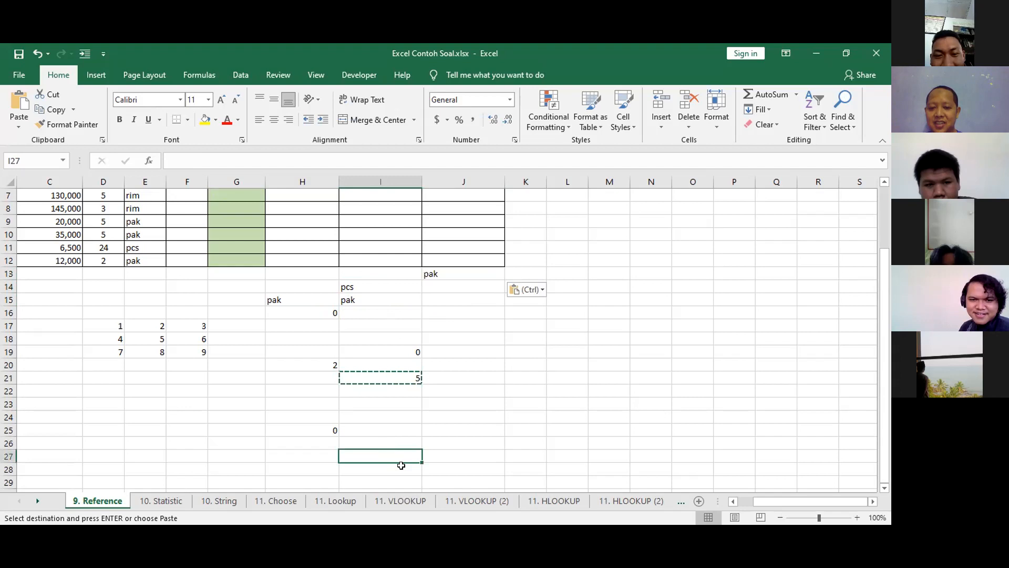
key(ctrl+v)
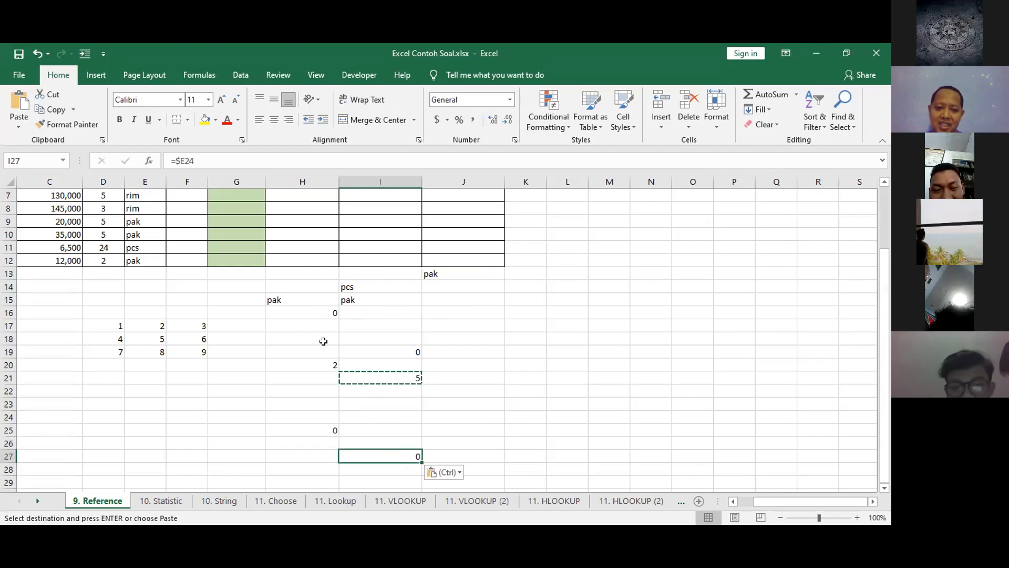
Clear all the pasted test formulas from the range H13:J28.
click(277, 280)
drag(277, 279, 468, 448)
key(Delete)
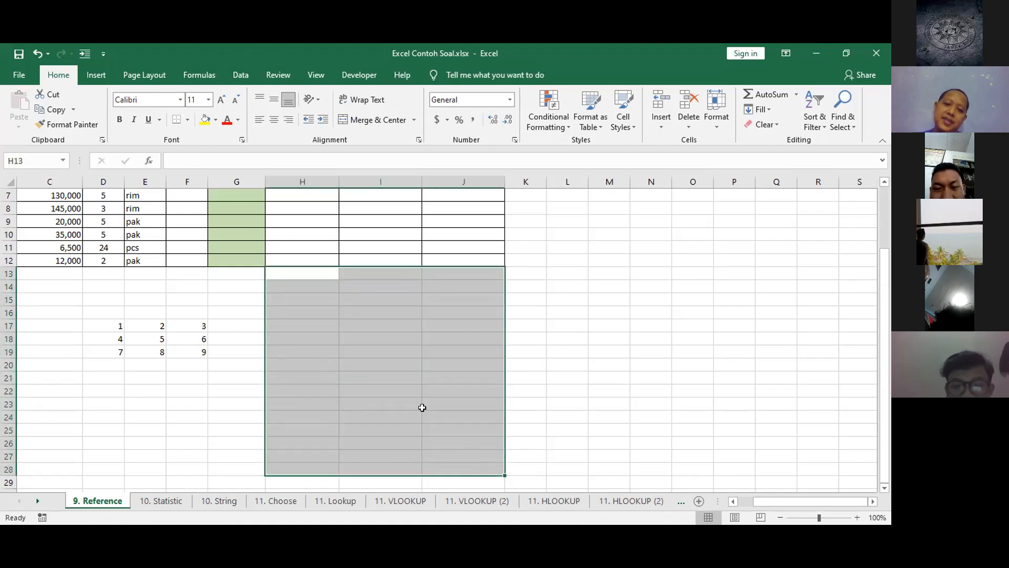
Enter the row-locked formula =E$18 in cell I20.
click(390, 365)
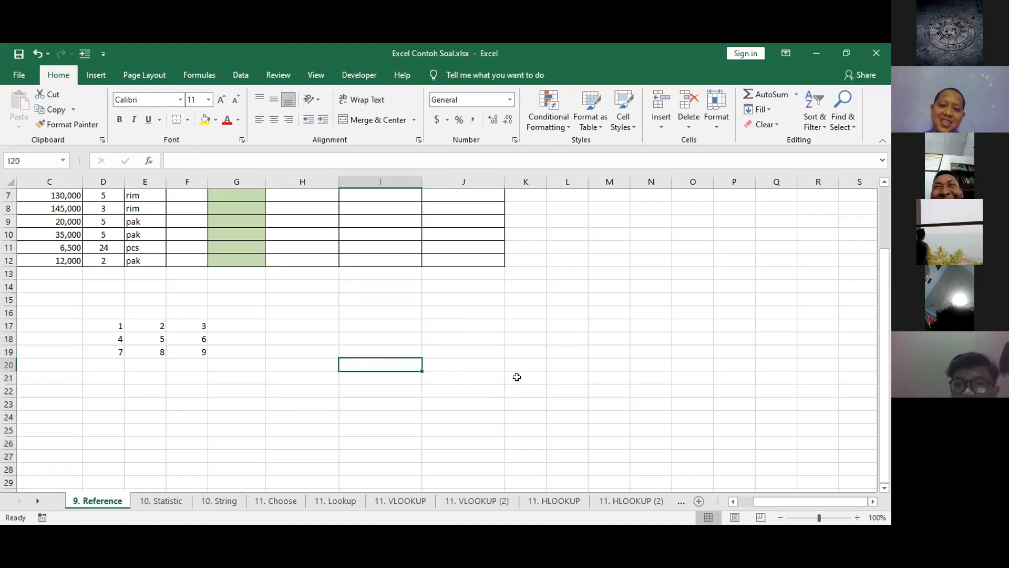
text(=)
click(152, 339)
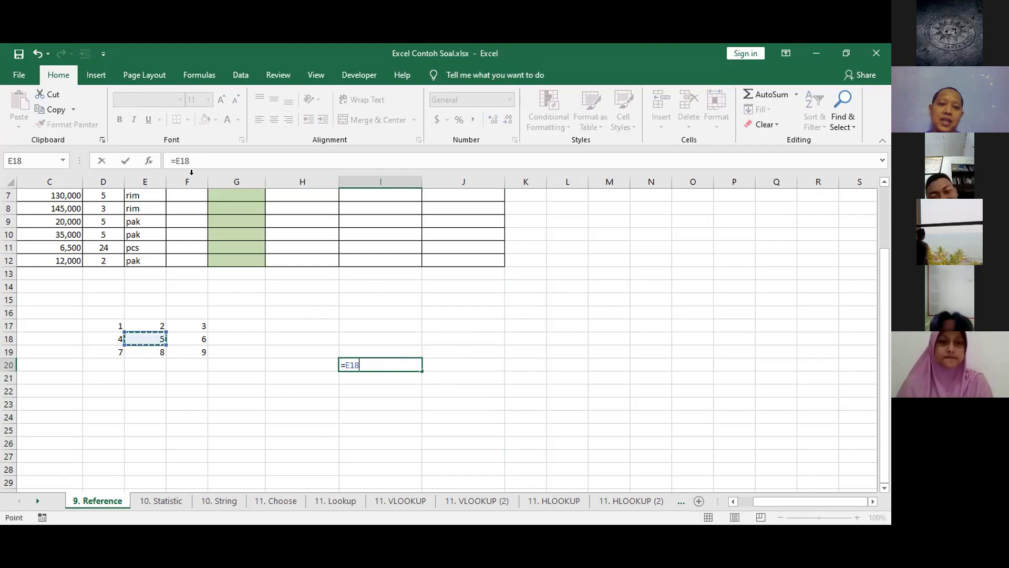
text($)
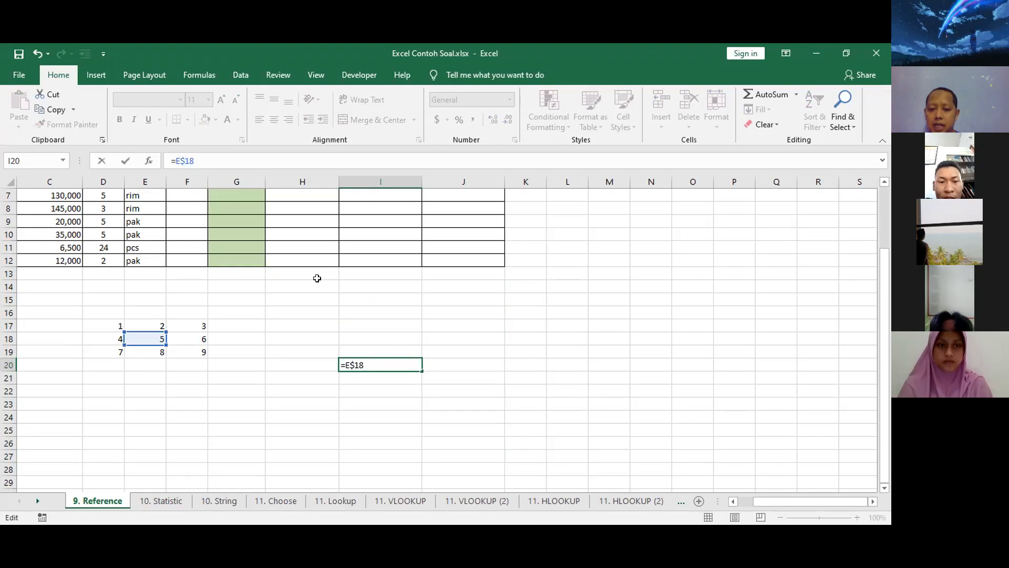
key(ctrl+Return)
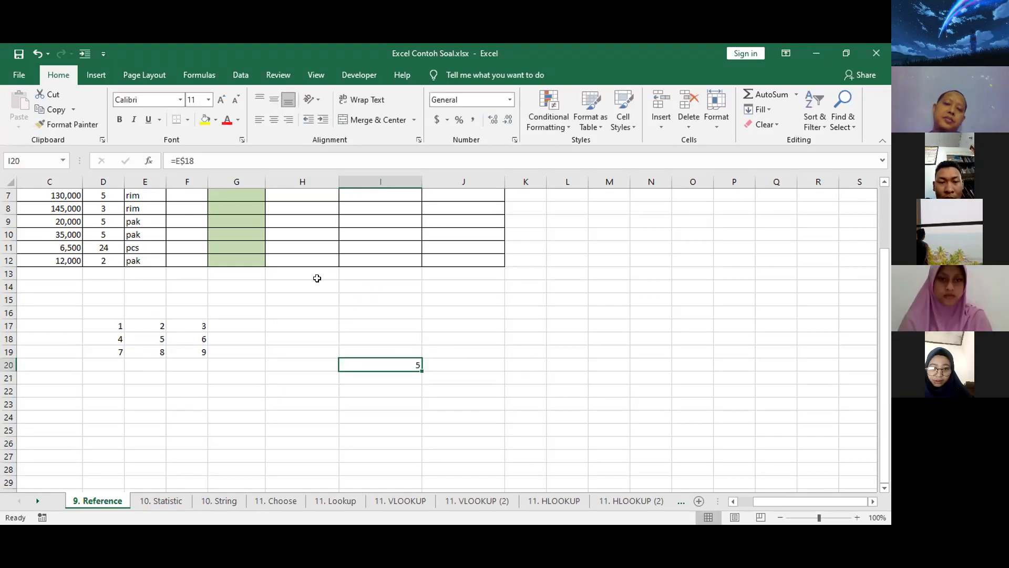
Copy the row-locked formula from I20 into cells H18, J16 and K21.
key(ctrl+c)
click(309, 337)
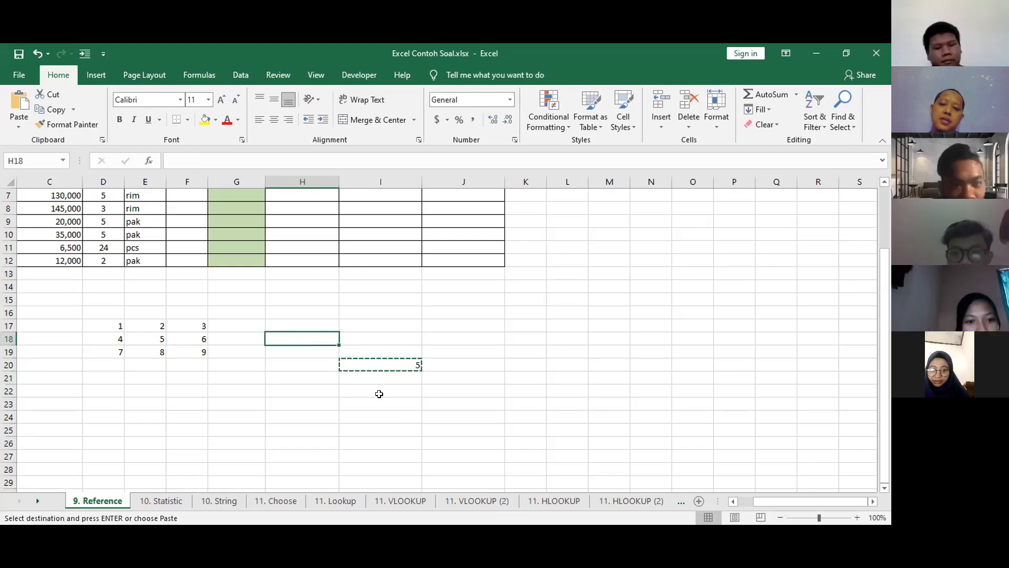
key(ctrl+v)
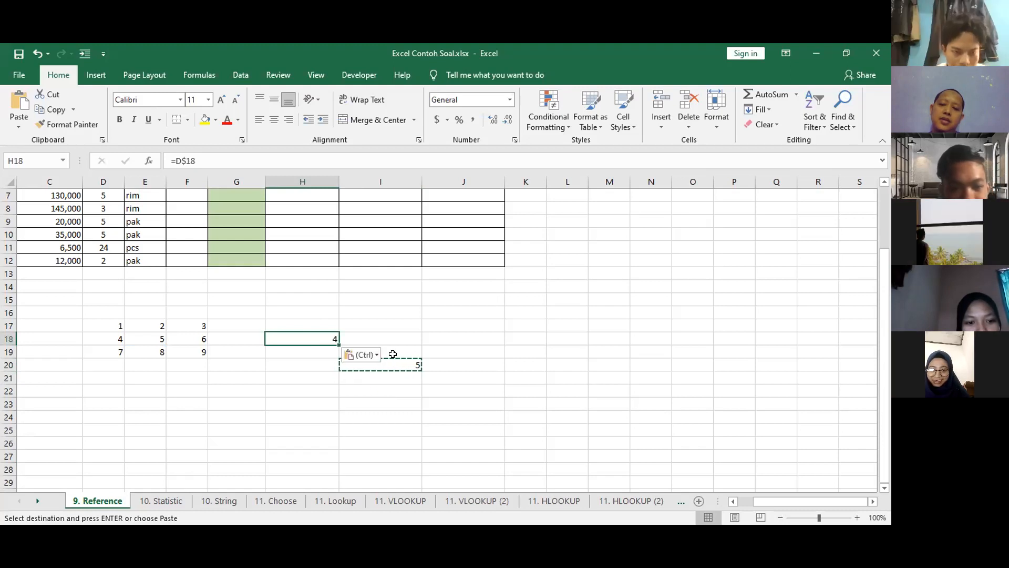
click(494, 312)
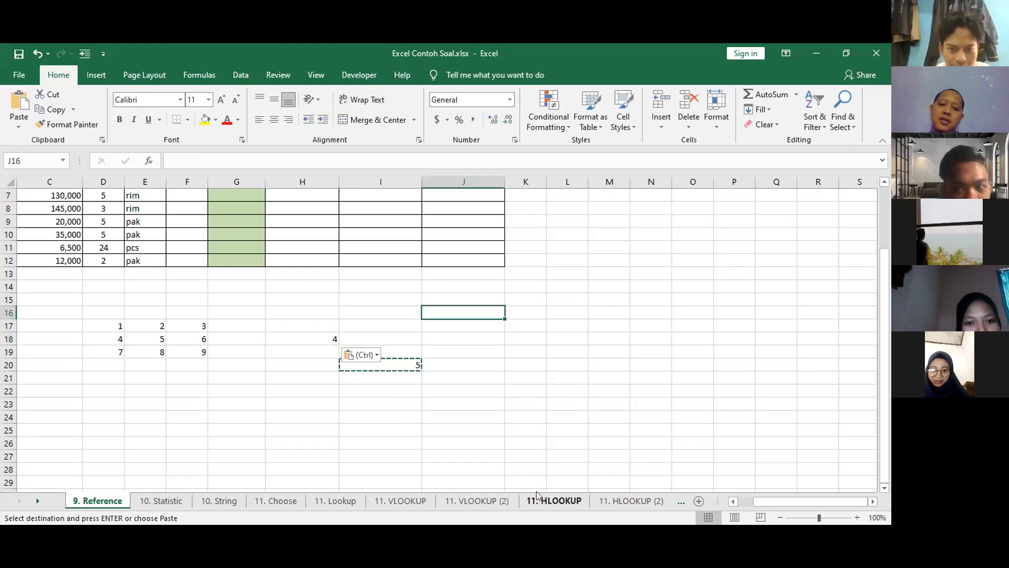
key(ctrl+v)
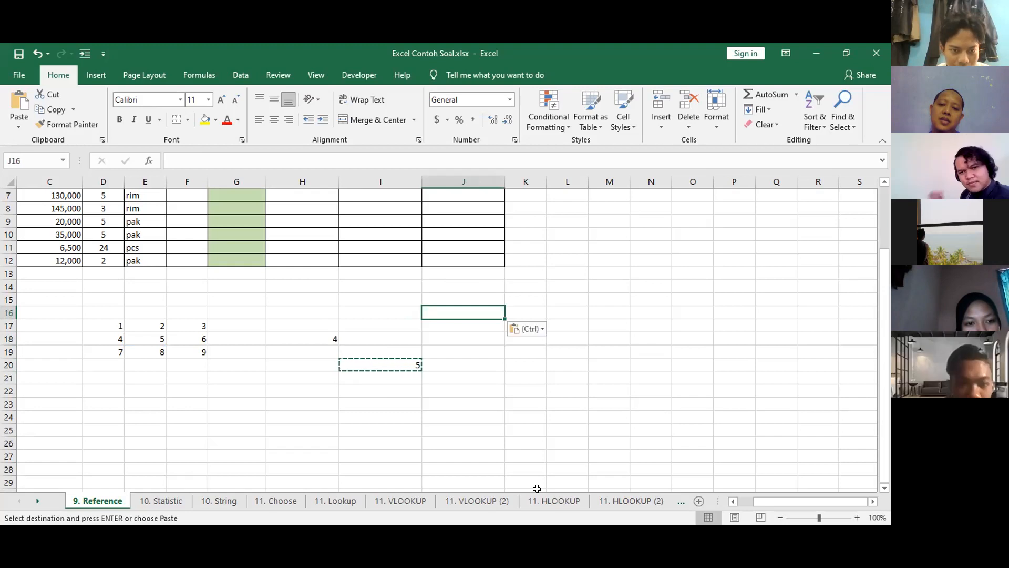
click(530, 378)
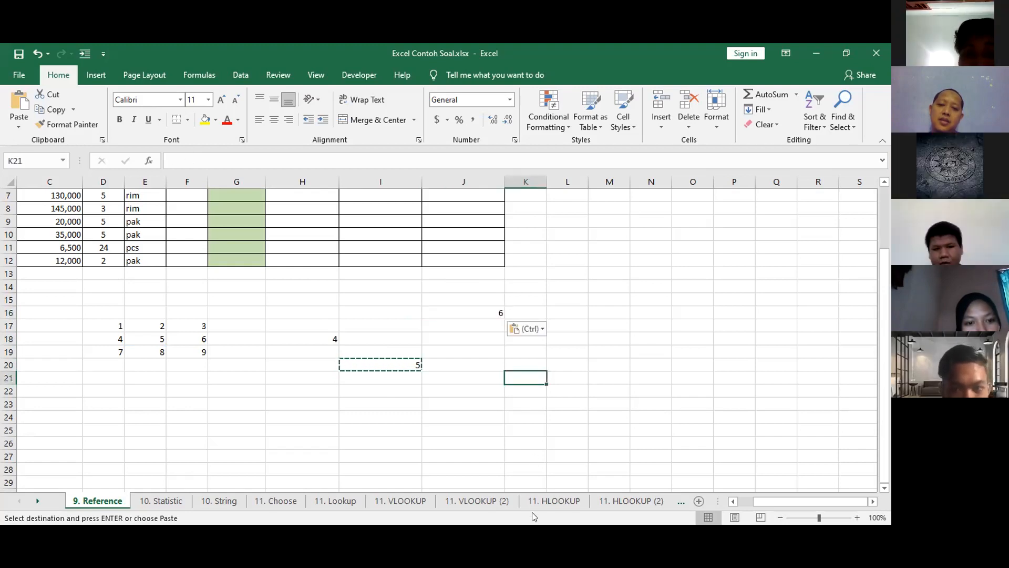
key(ctrl+v)
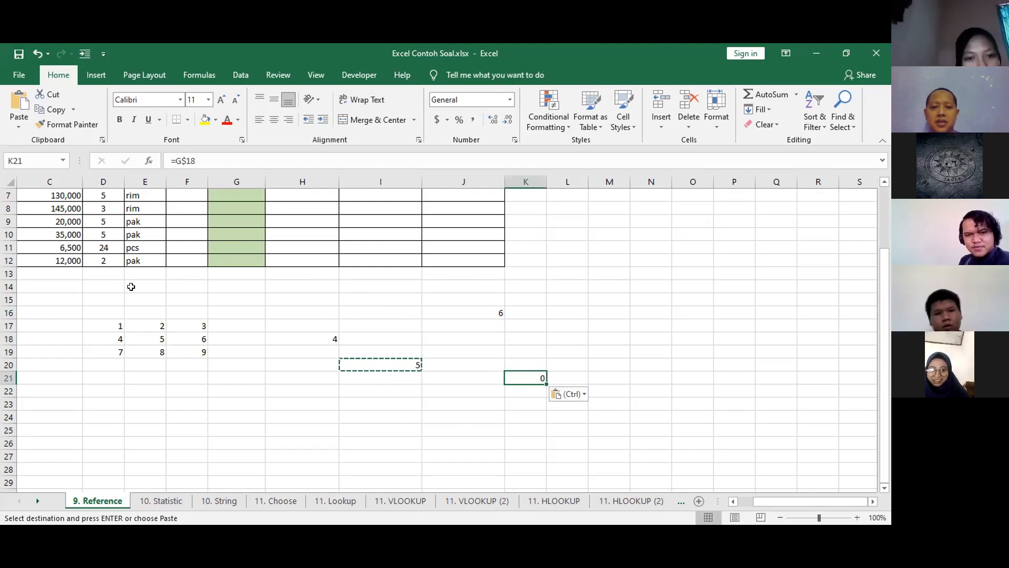
Paste the row-locked formula from I20 into cells C14, F20, E20 and D20.
click(57, 280)
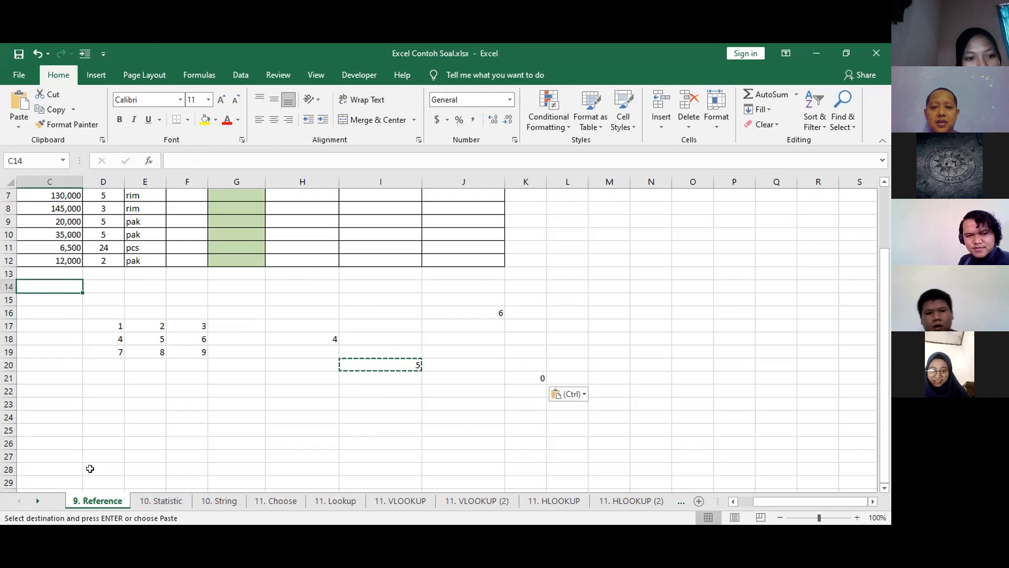
key(Escape)
key(ctrl+v)
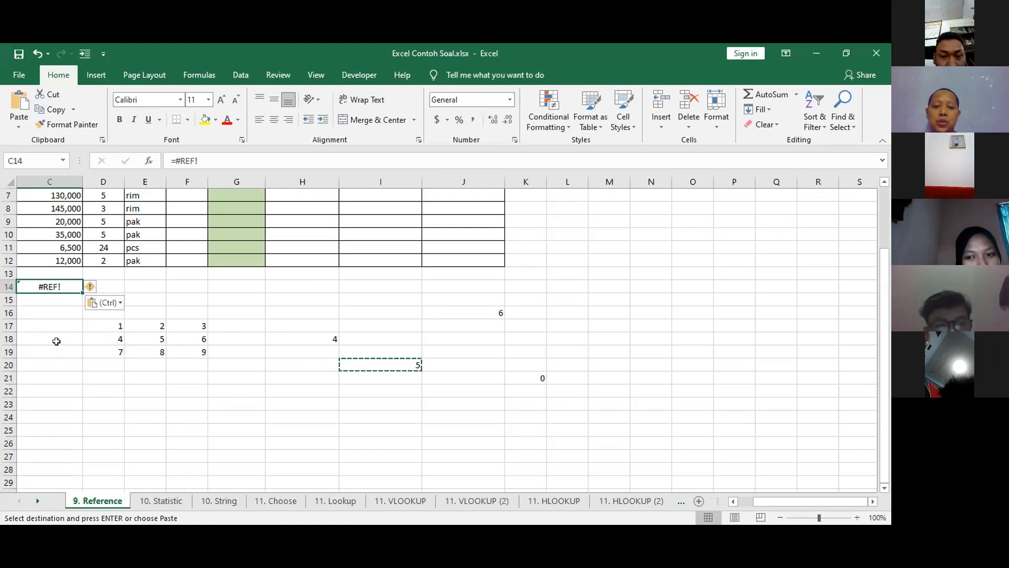
click(240, 363)
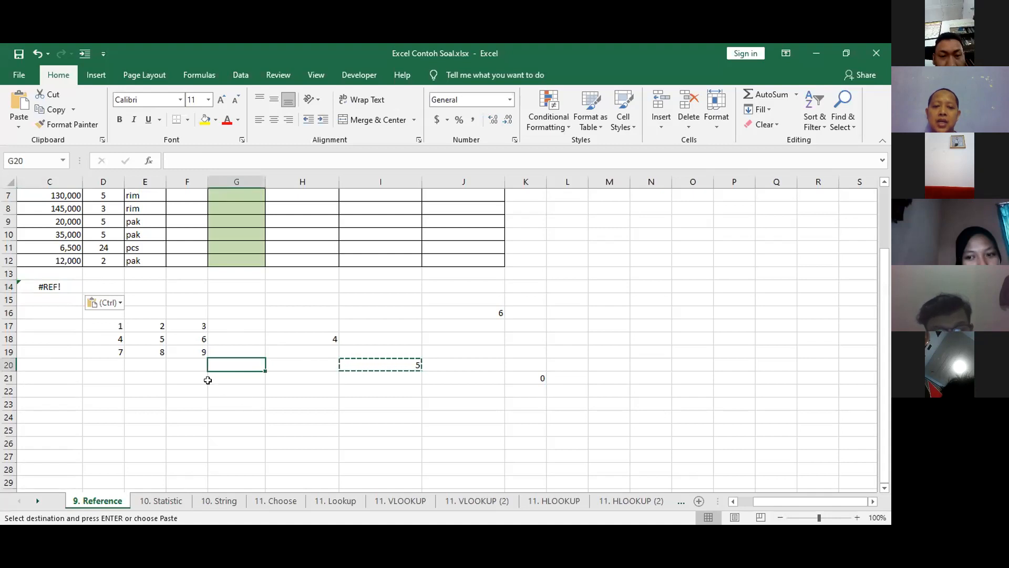
click(187, 364)
key(ctrl+v)
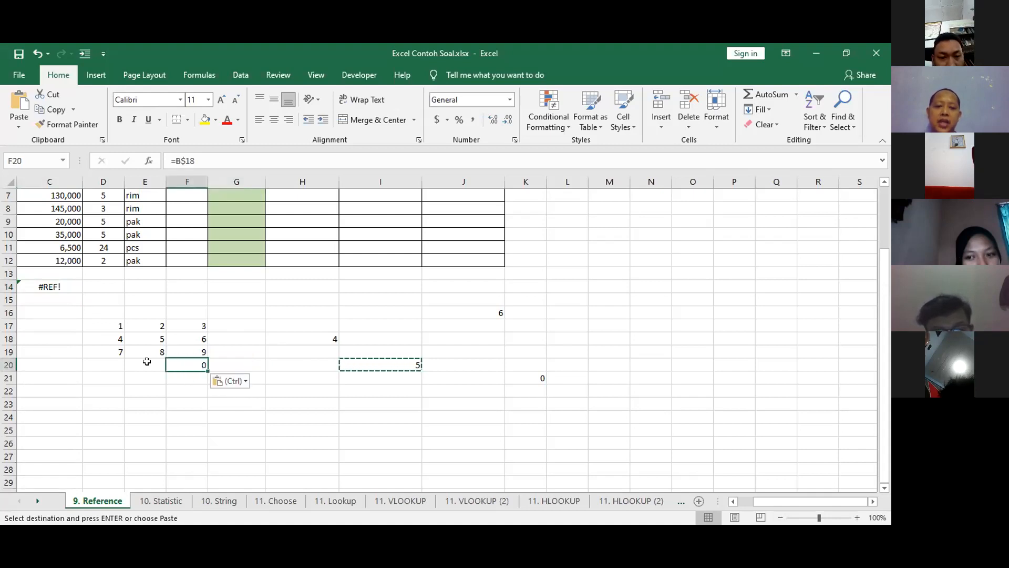
click(146, 362)
key(ctrl+v)
click(111, 367)
key(ctrl+v)
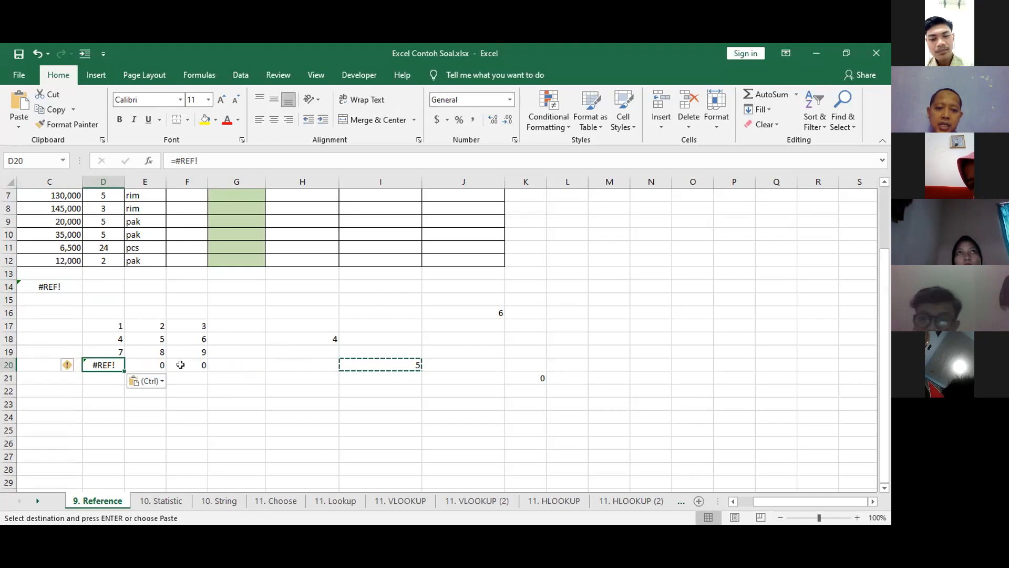
Examine row 20 cell by cell from H20 to E20 to trace how the column letter shifts in the copied formulas.
click(292, 362)
click(237, 364)
click(176, 364)
click(131, 364)
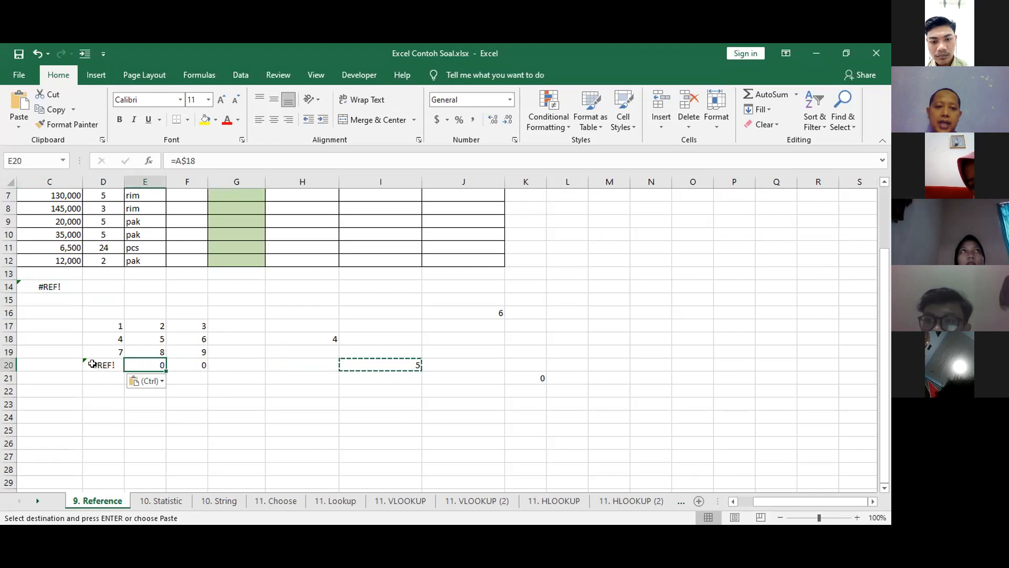
Clear the pasted formulas from D20 and C14, along with the test formulas in columns H to K beside the grid.
click(92, 364)
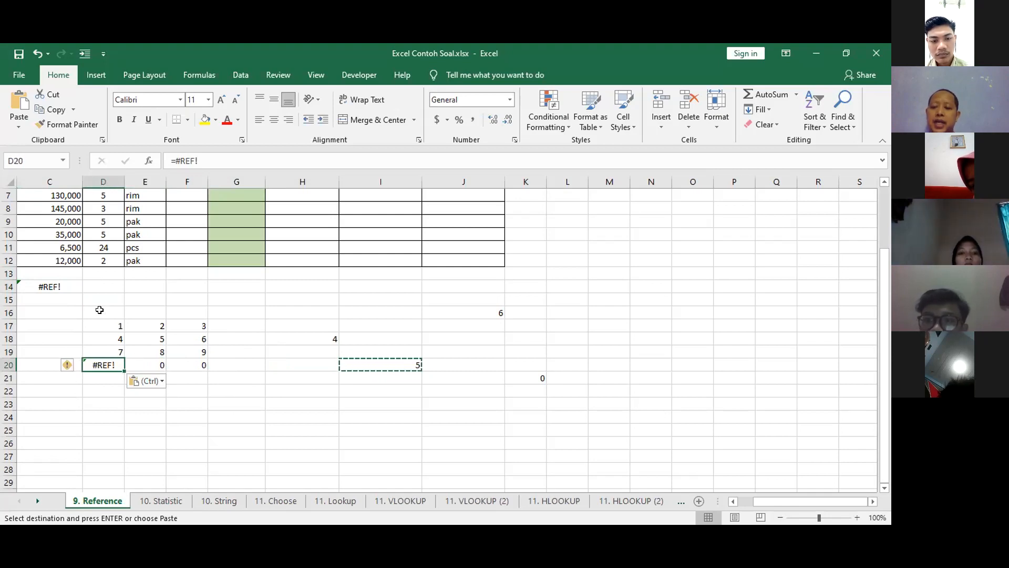
key(Delete)
click(62, 290)
key(Delete)
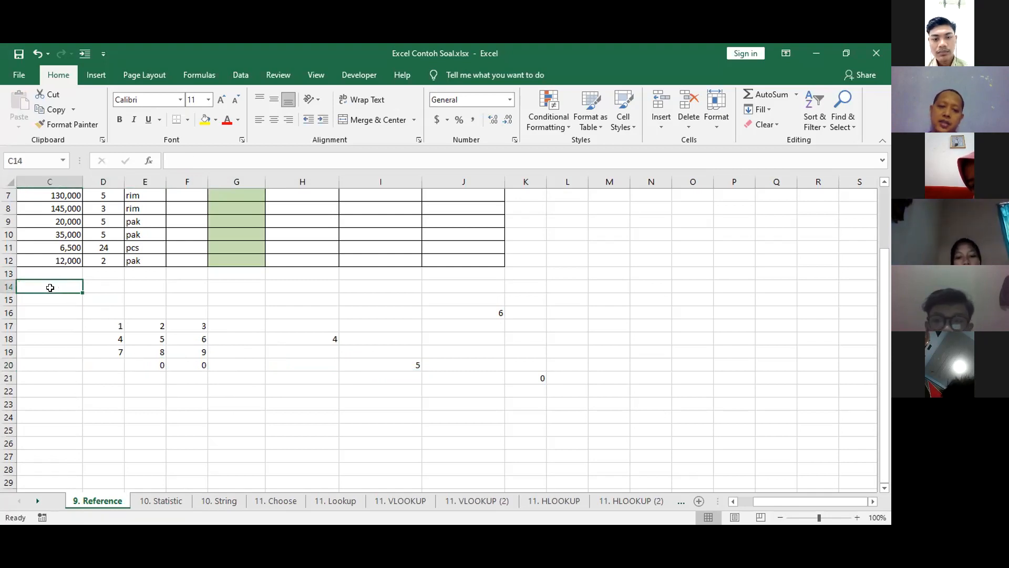
drag(312, 300, 527, 440)
key(Delete)
click(412, 366)
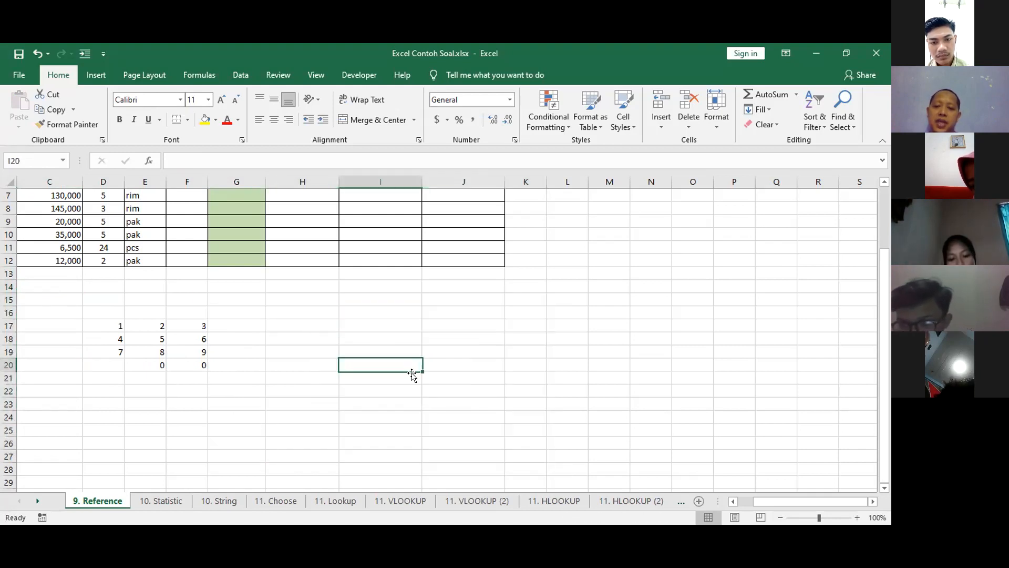
text(=)
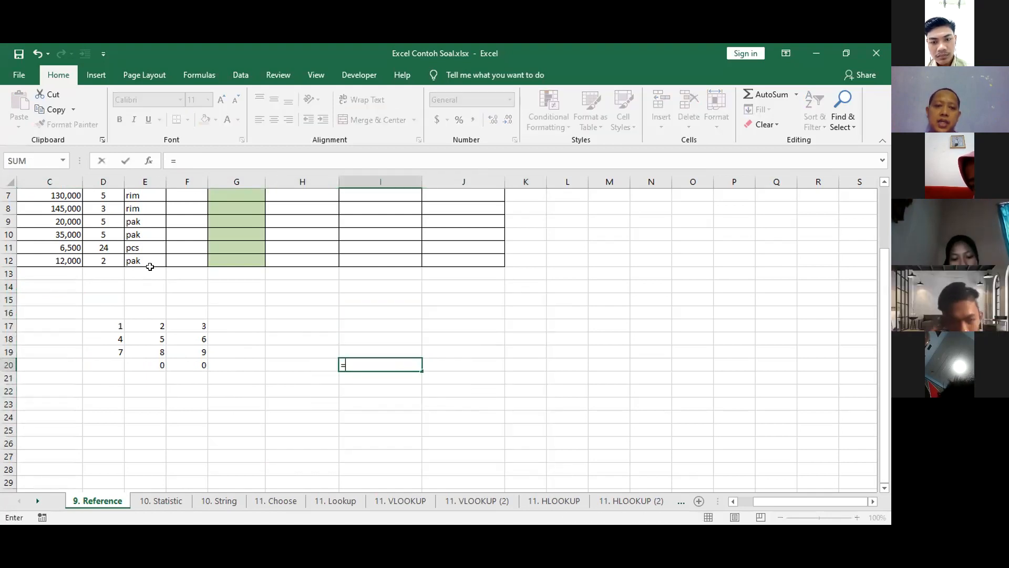
click(154, 363)
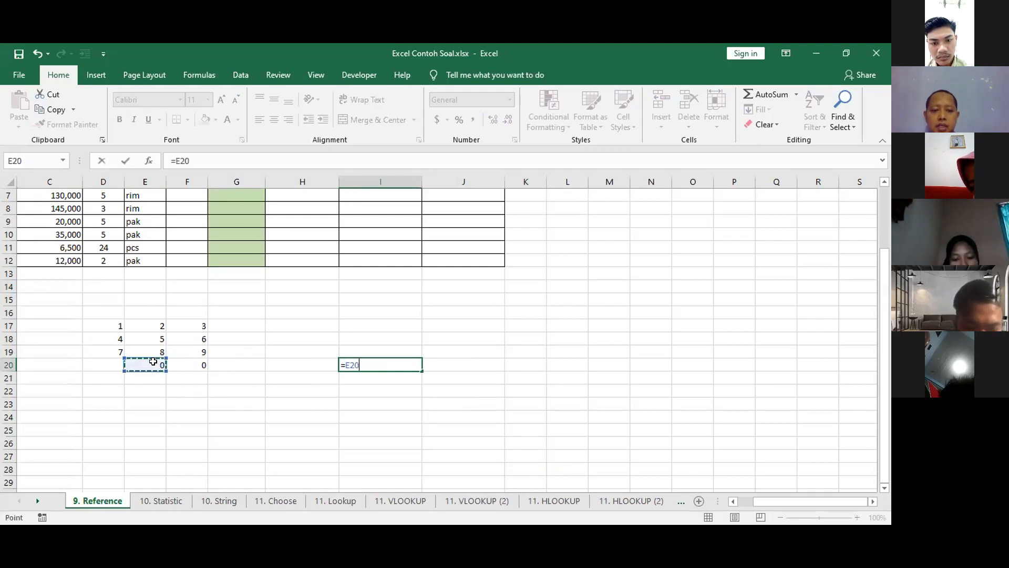
key(Escape)
Clear the leftover formulas in E20:F20, and enter a mixed reference to E17 with a single dollar sign in cell I21.
drag(153, 361, 187, 364)
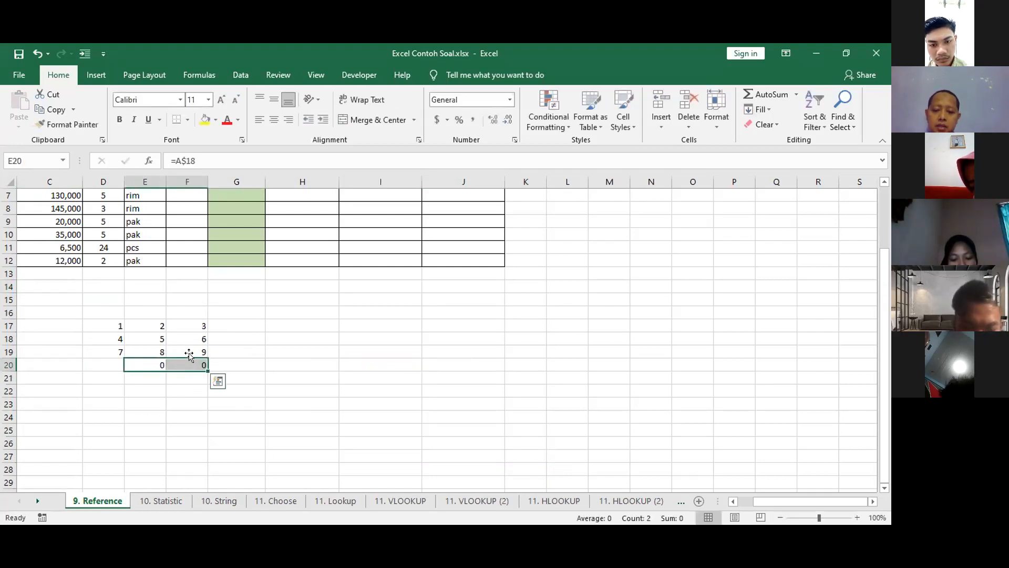
key(Delete)
click(374, 376)
text(=)
click(139, 324)
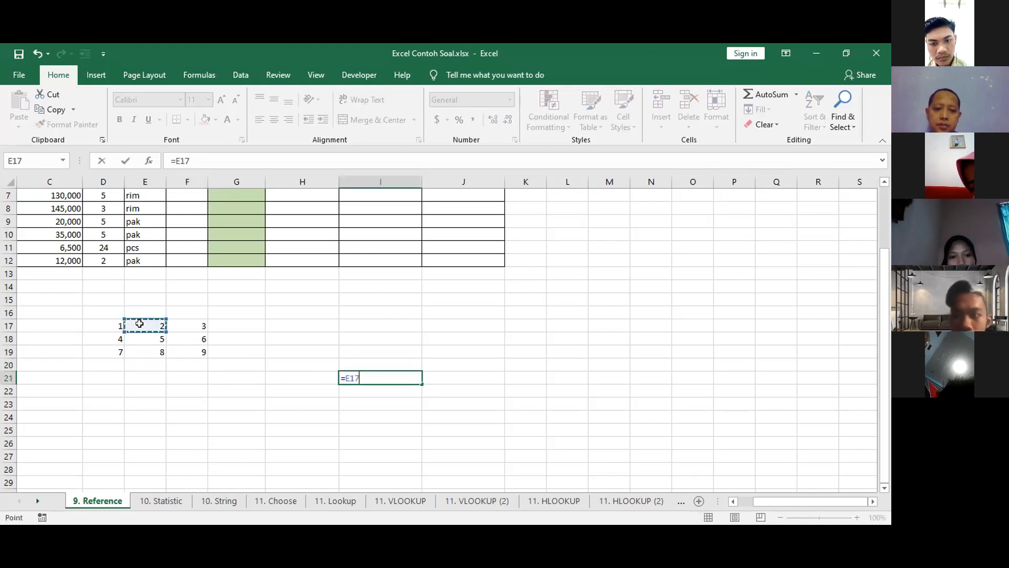
click(180, 160)
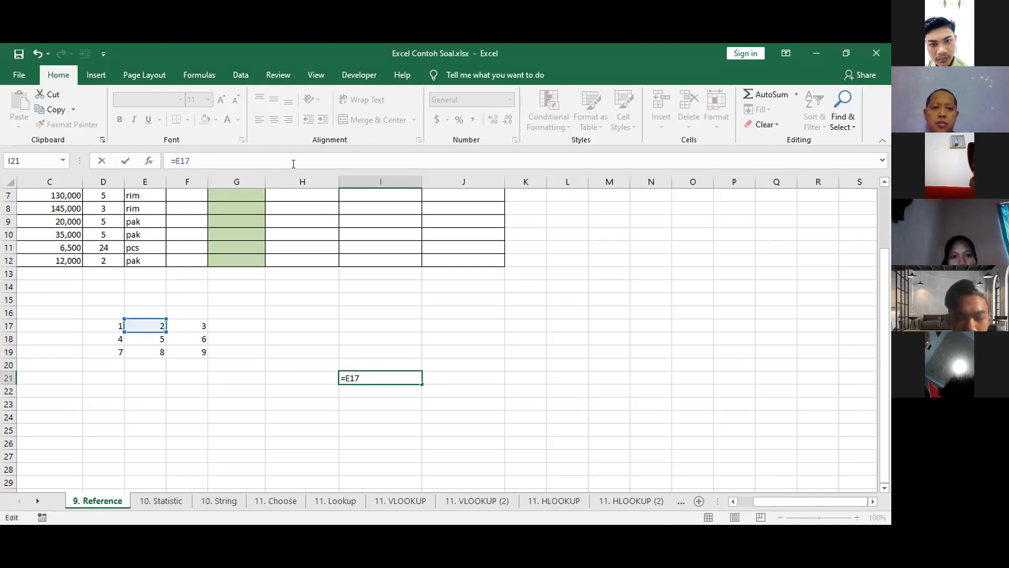
text($)
key(Return)
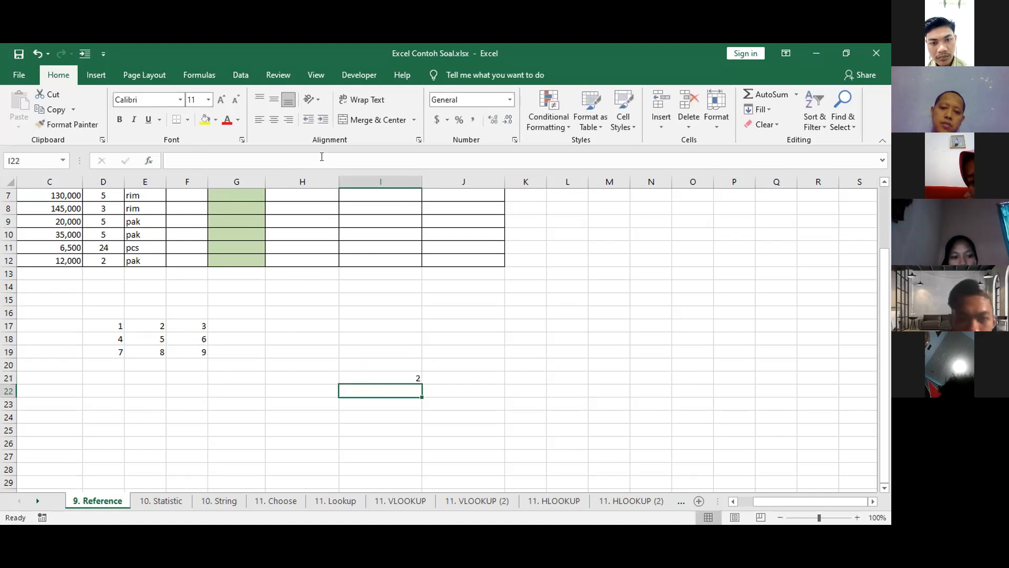
Copy the column-locked formula from I21 into cells G21, G24 and K21.
click(354, 373)
key(ctrl+c)
click(254, 375)
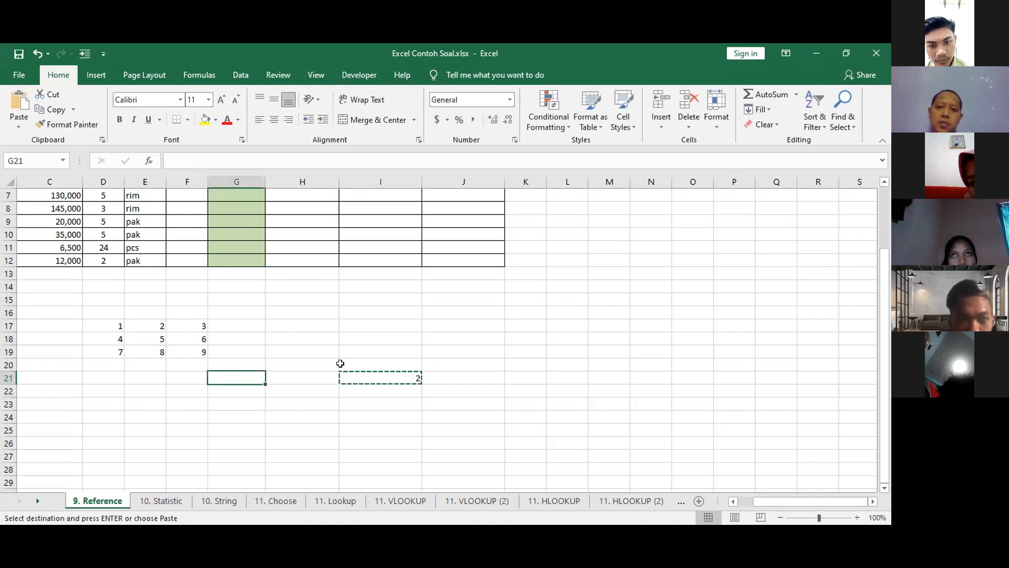
click(419, 116)
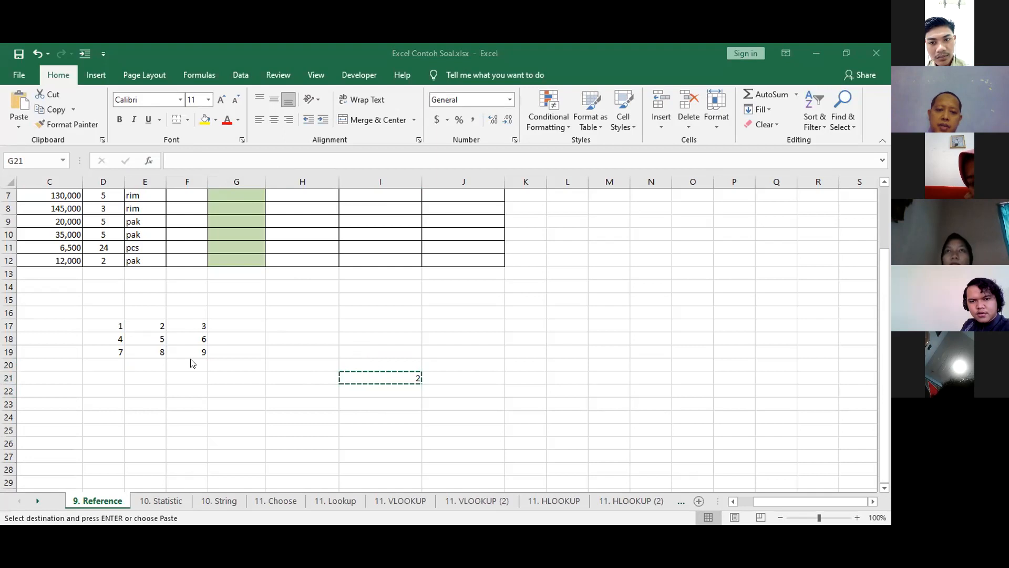
click(210, 377)
key(ctrl+v)
click(278, 393)
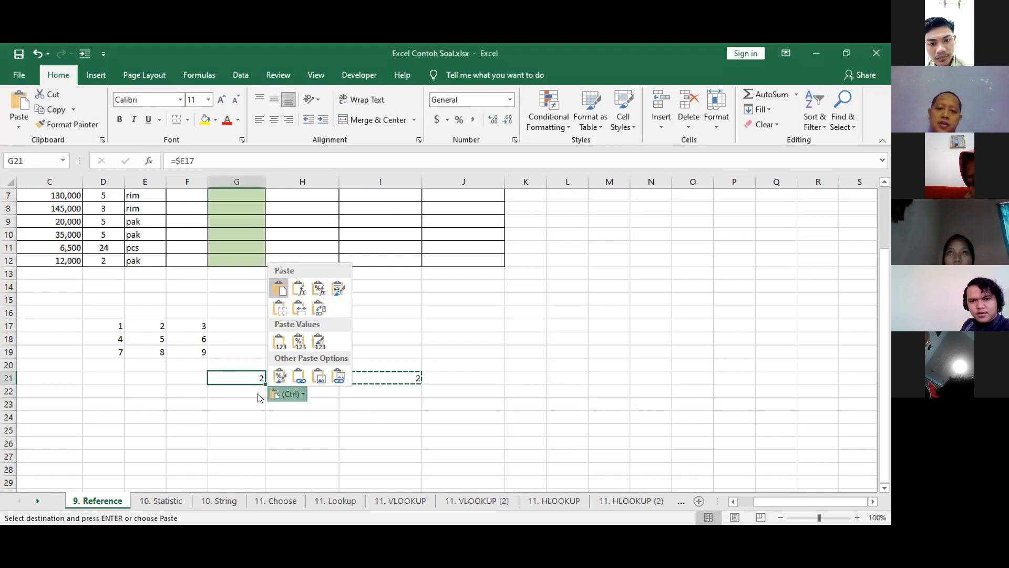
click(254, 416)
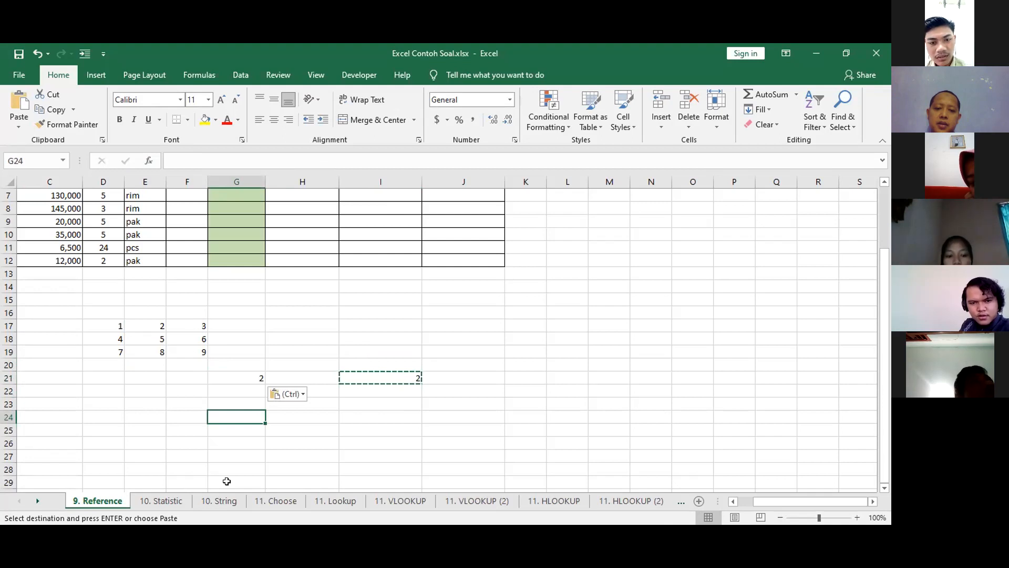
key(ctrl+v)
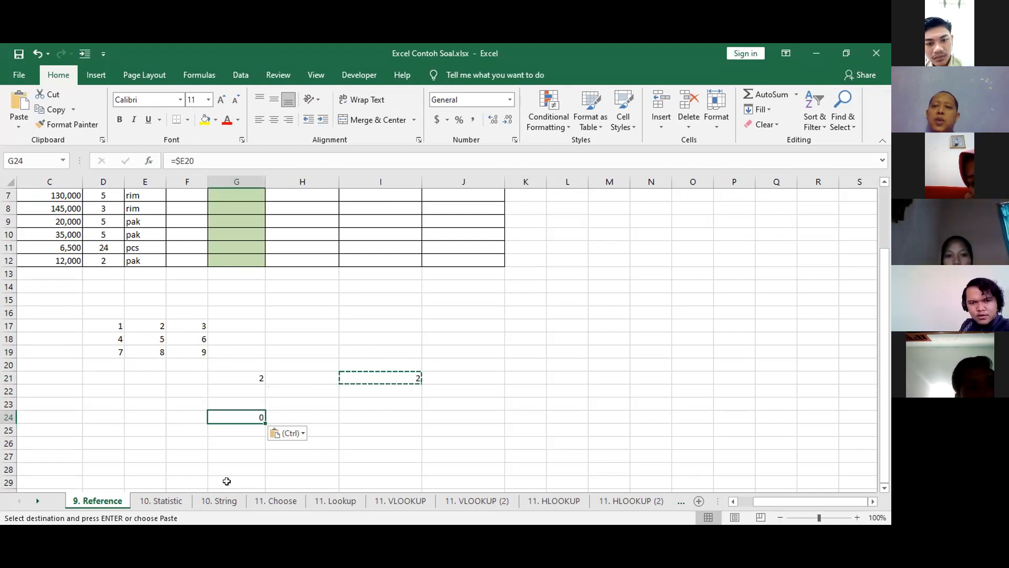
click(524, 378)
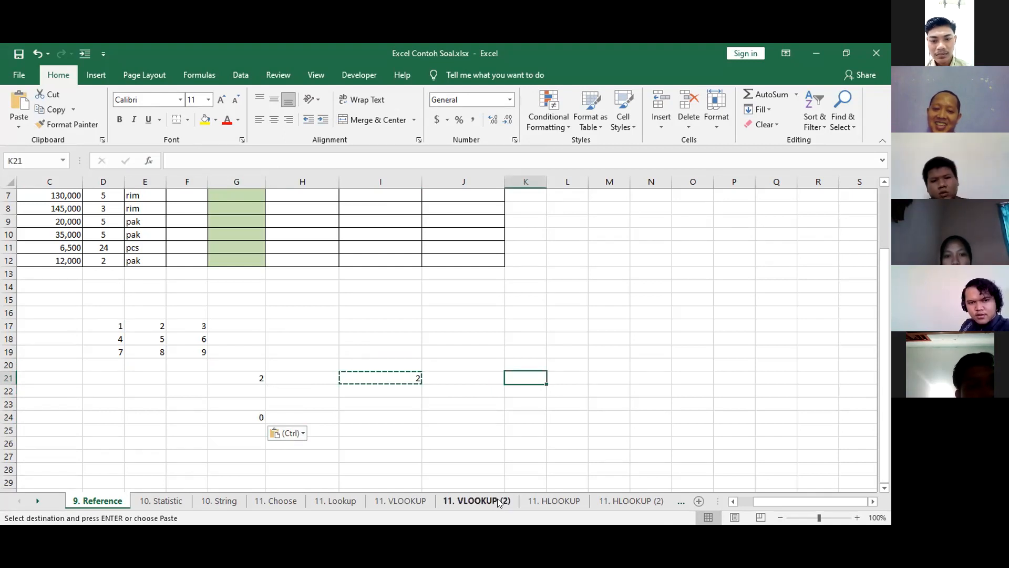
key(ctrl+v)
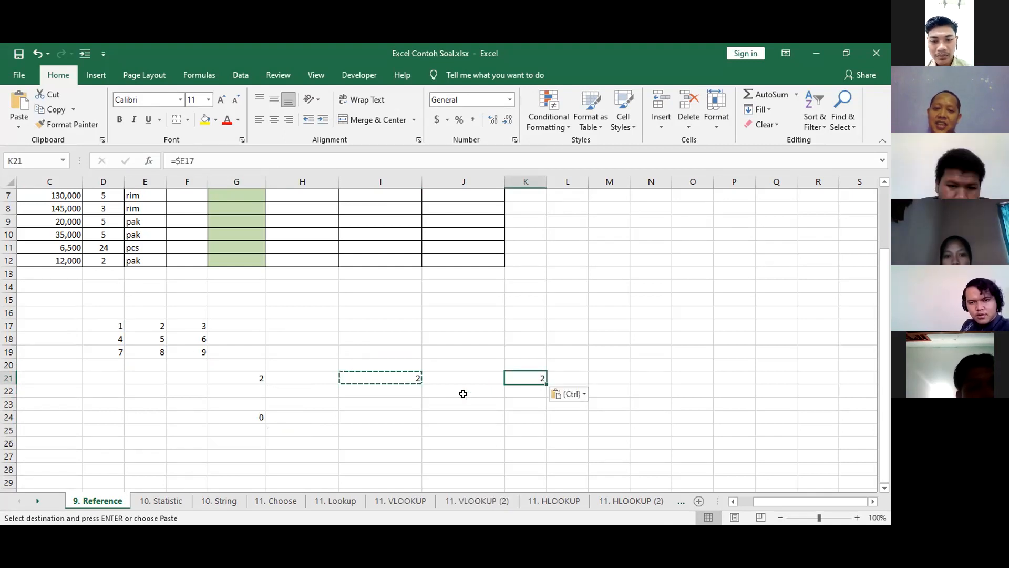
Check the formula in I21 and paste its copy into cells I19, I23 and H25.
click(382, 378)
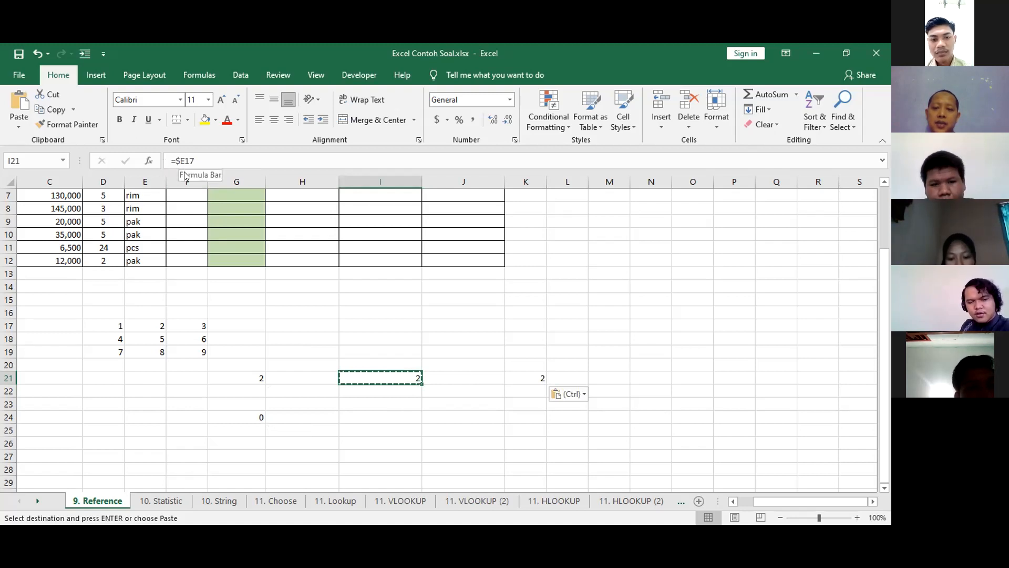
click(342, 352)
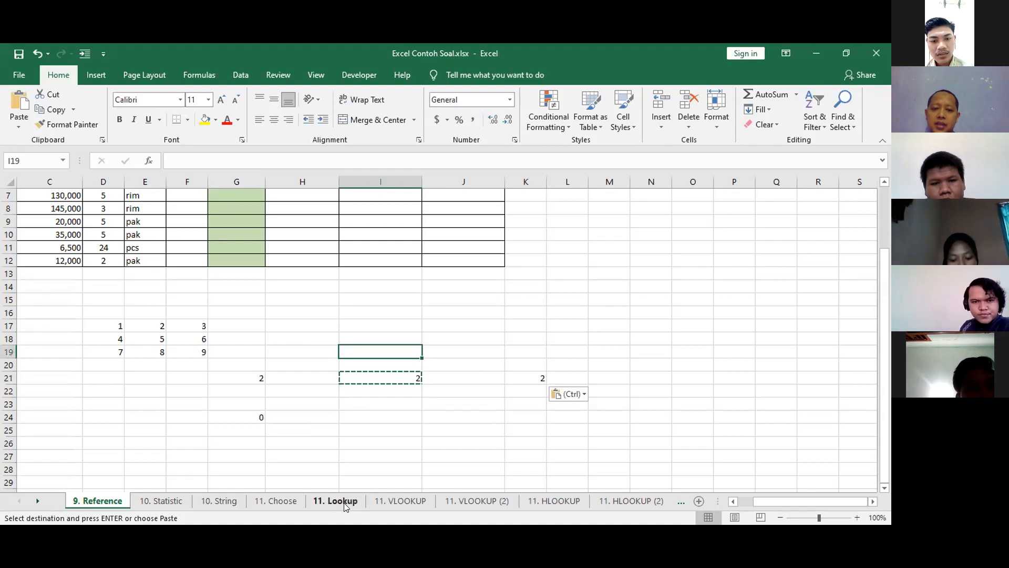
key(ctrl+v)
click(386, 403)
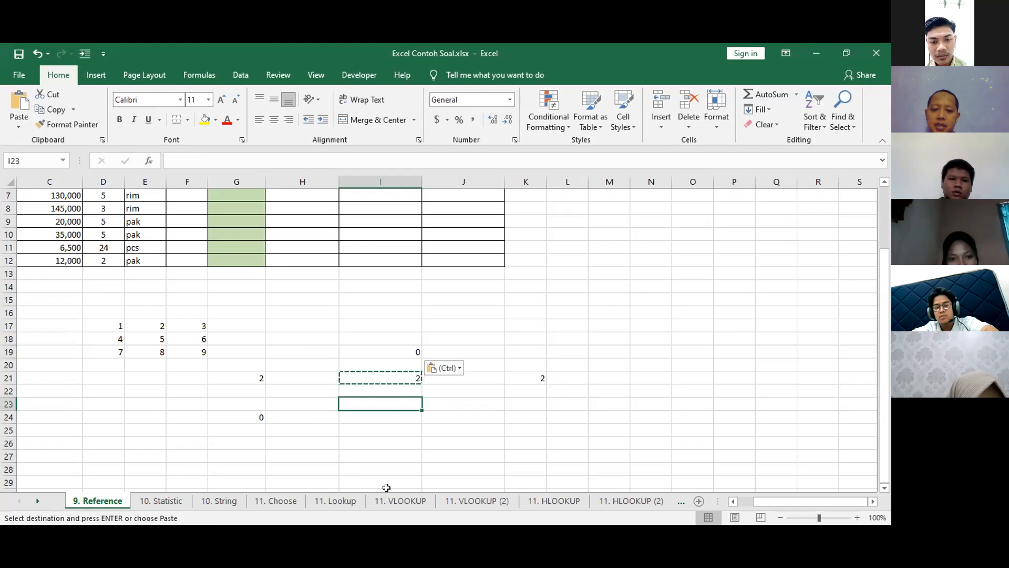
key(ctrl+v)
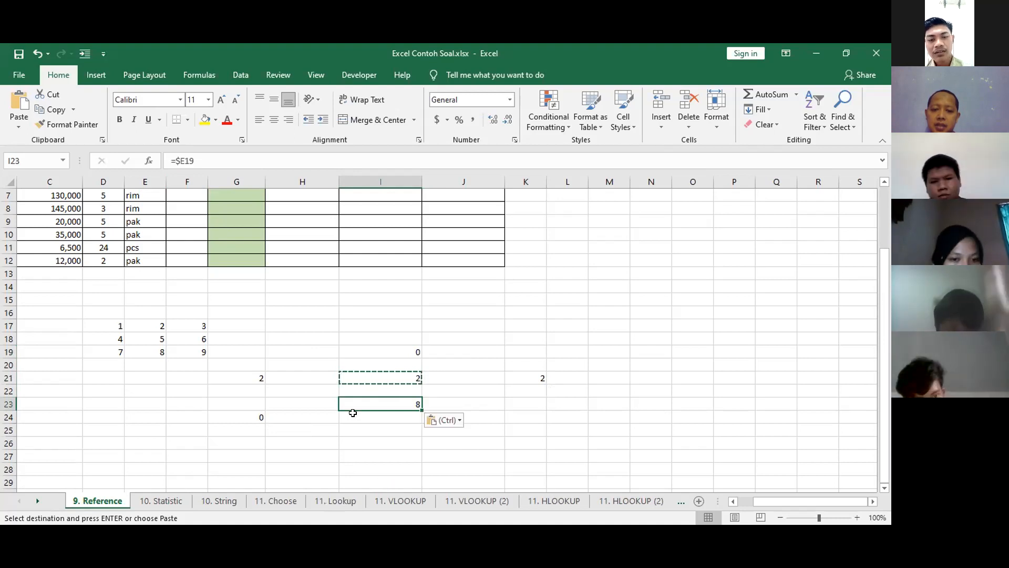
click(278, 429)
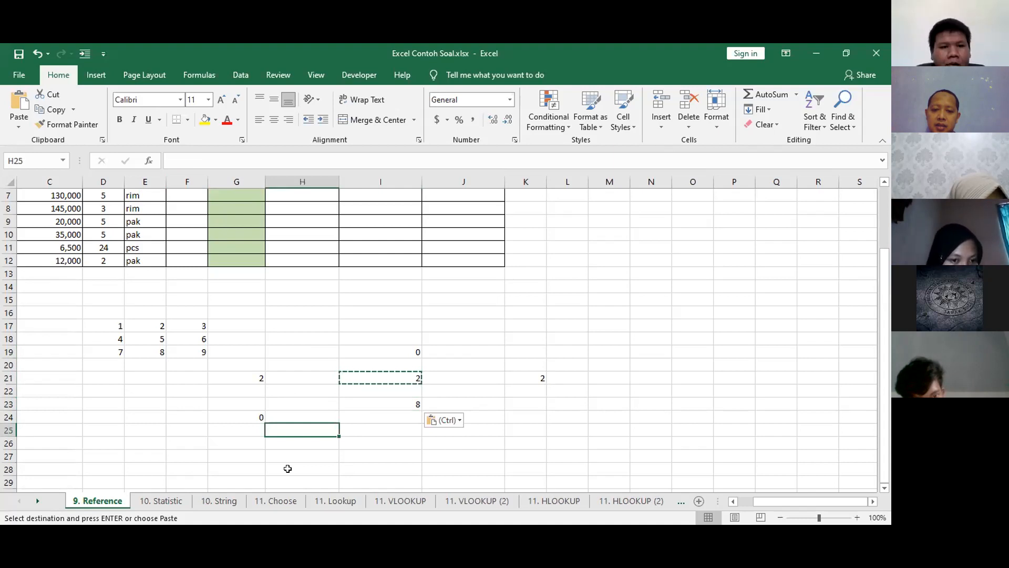
key(ctrl+v)
Paste the copied column-locked formula across the ranges H16:H24, E25:J25 and J16:J23.
drag(310, 313, 323, 417)
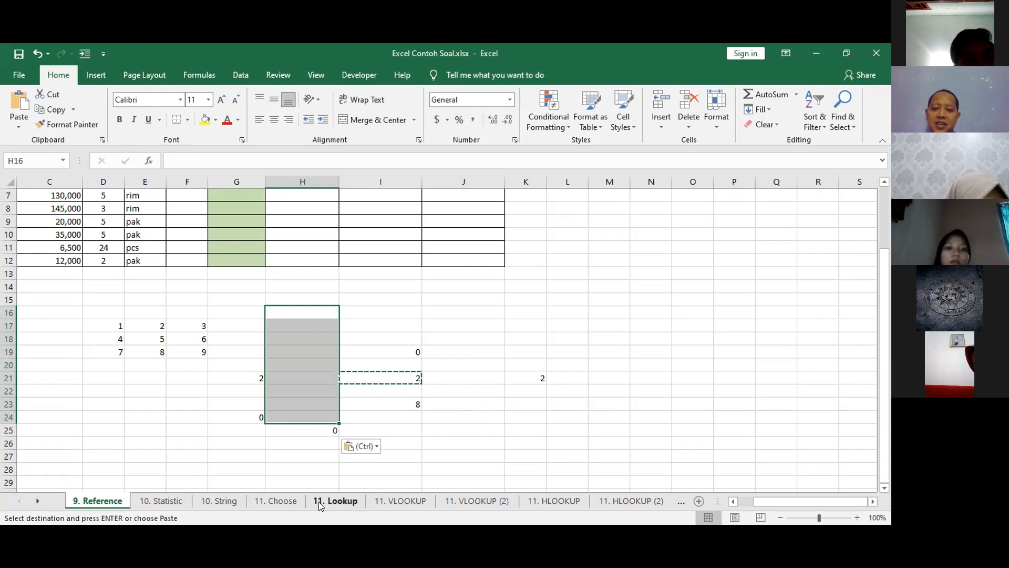
key(ctrl+v)
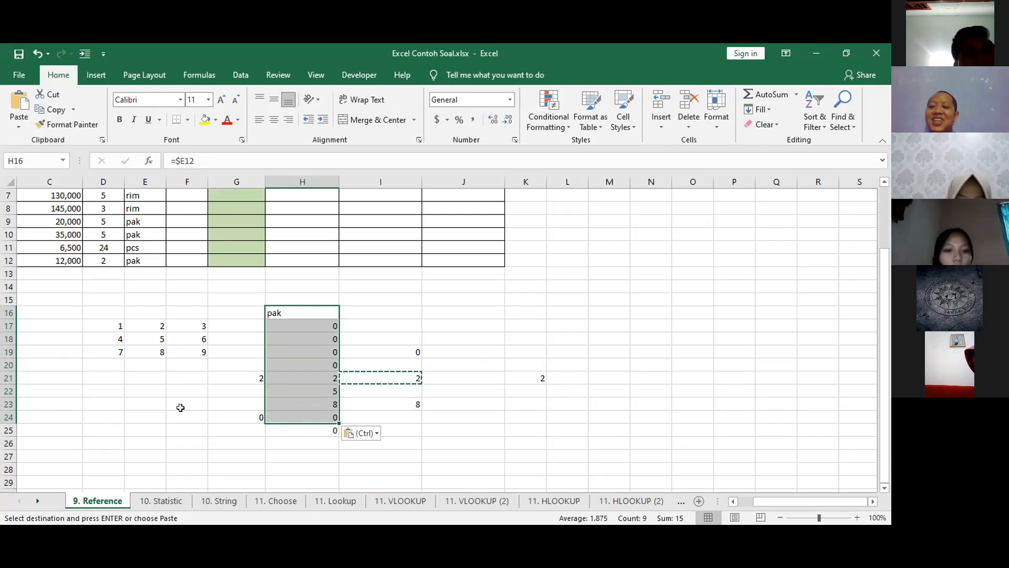
drag(143, 429, 446, 428)
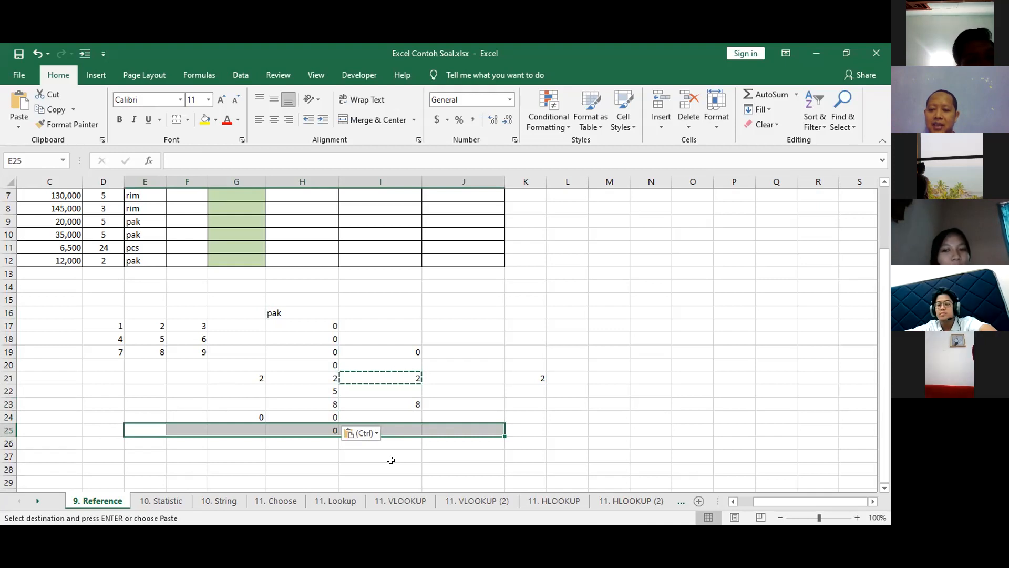
key(ctrl+v)
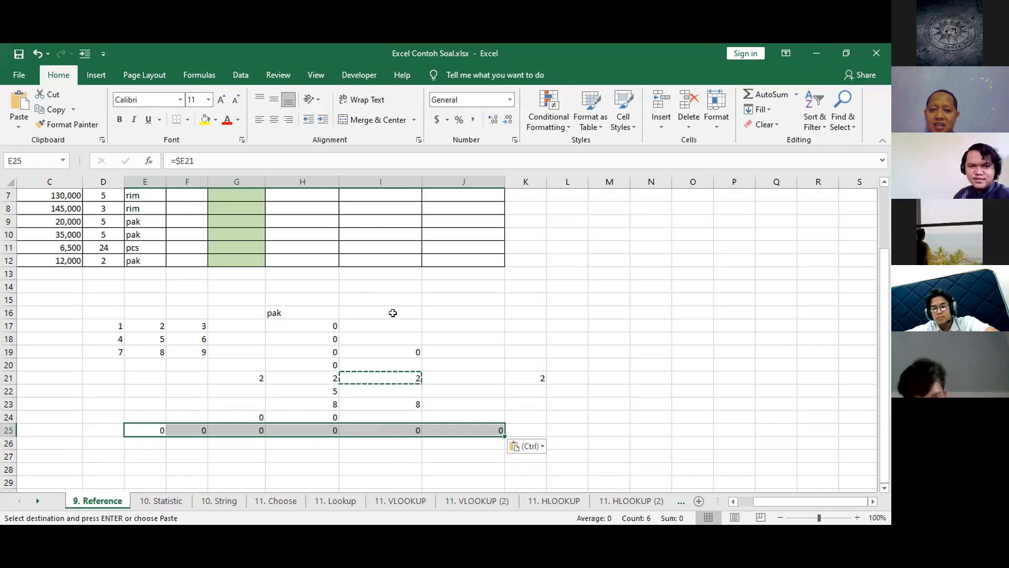
drag(481, 311, 484, 402)
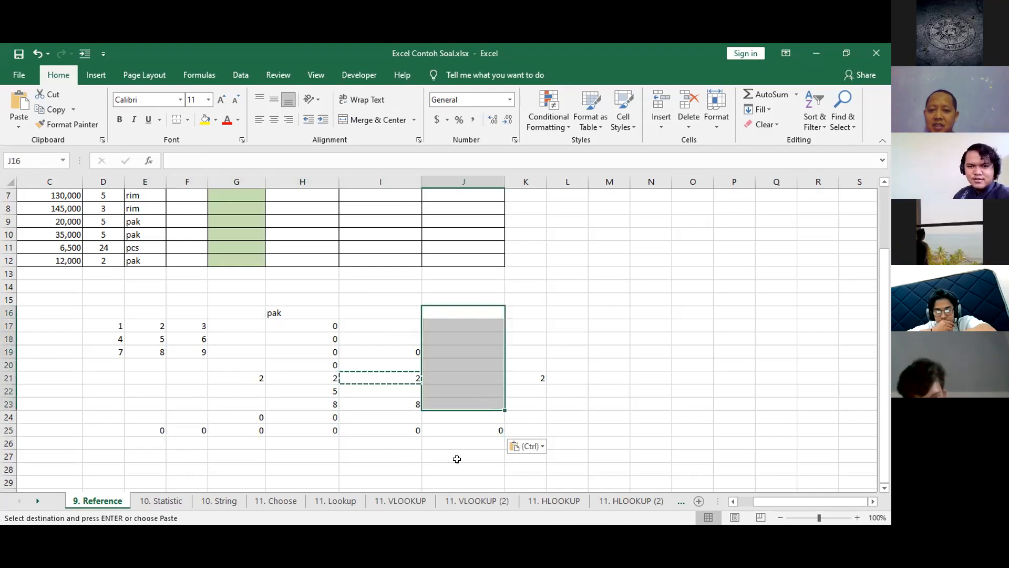
key(ctrl+v)
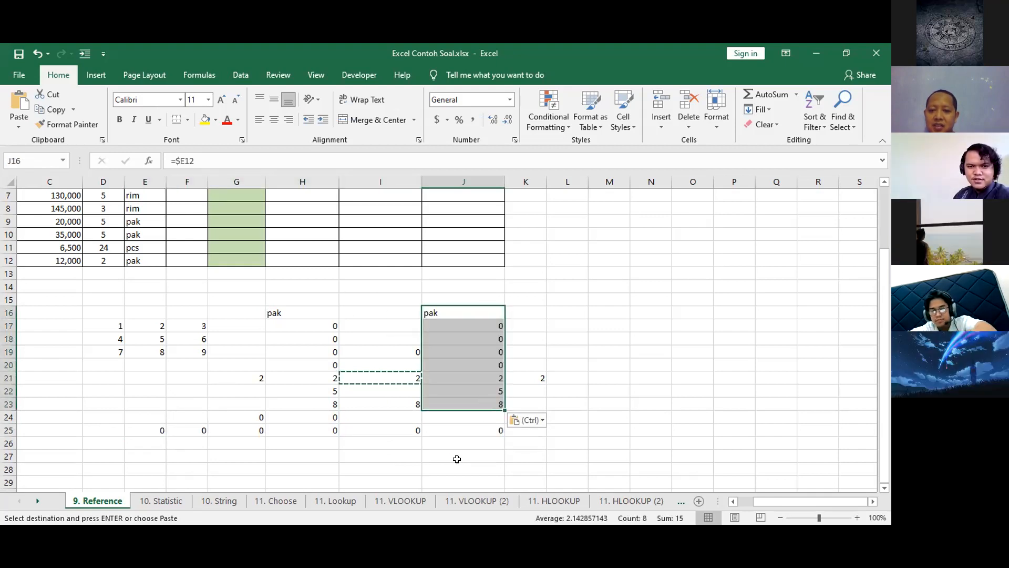
Clear all test formulas from G16:K27 and E25:F25.
drag(259, 310, 531, 455)
key(Delete)
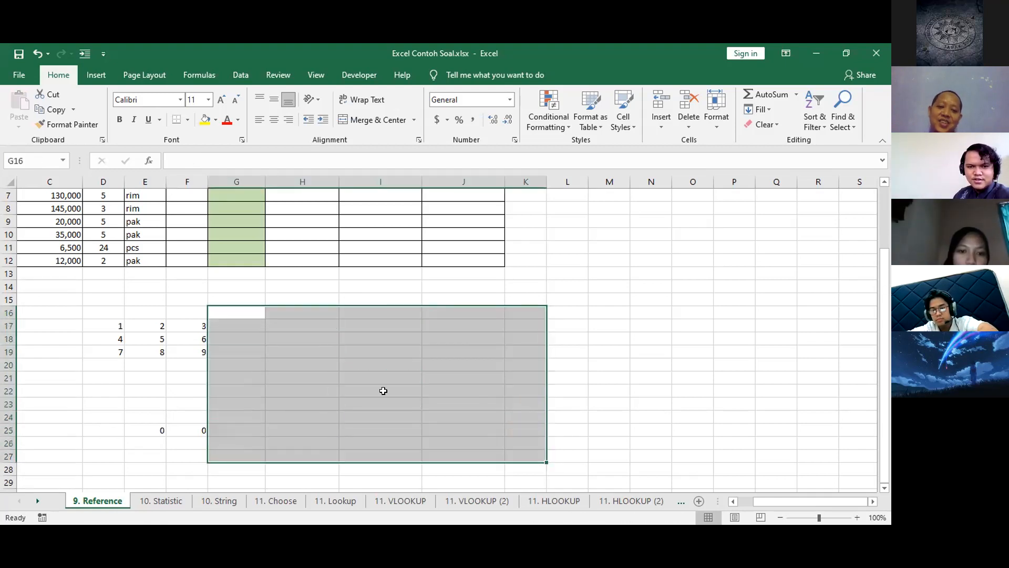
drag(152, 435, 184, 426)
key(Delete)
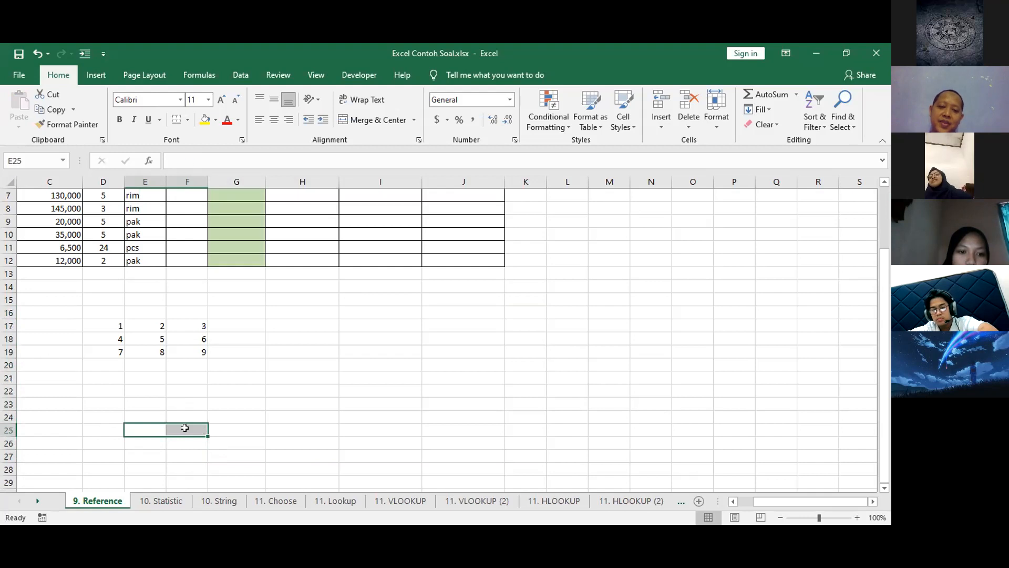
Enter the fully absolute reference =$E$18 in cell I21.
click(418, 375)
text(=)
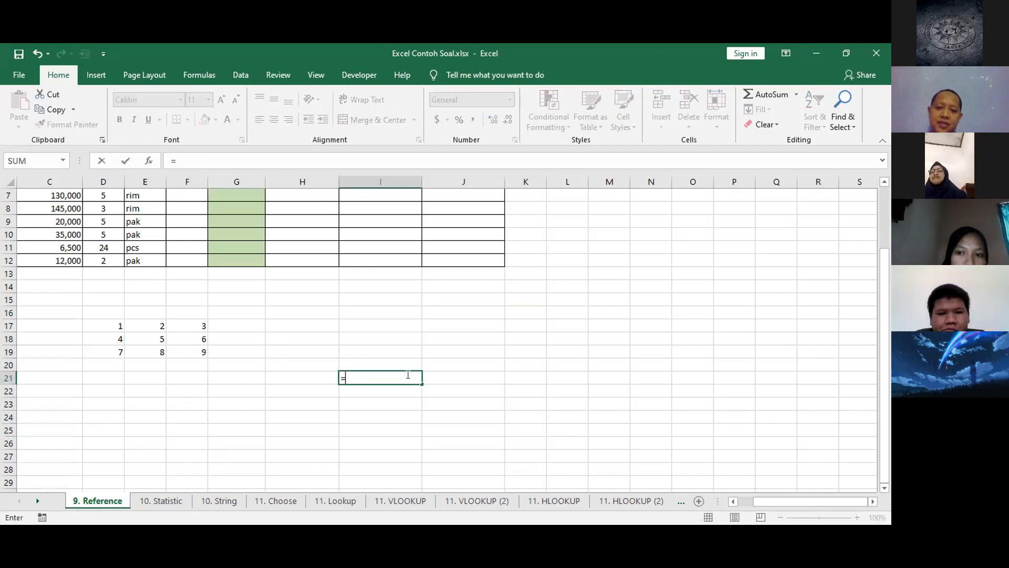
click(165, 339)
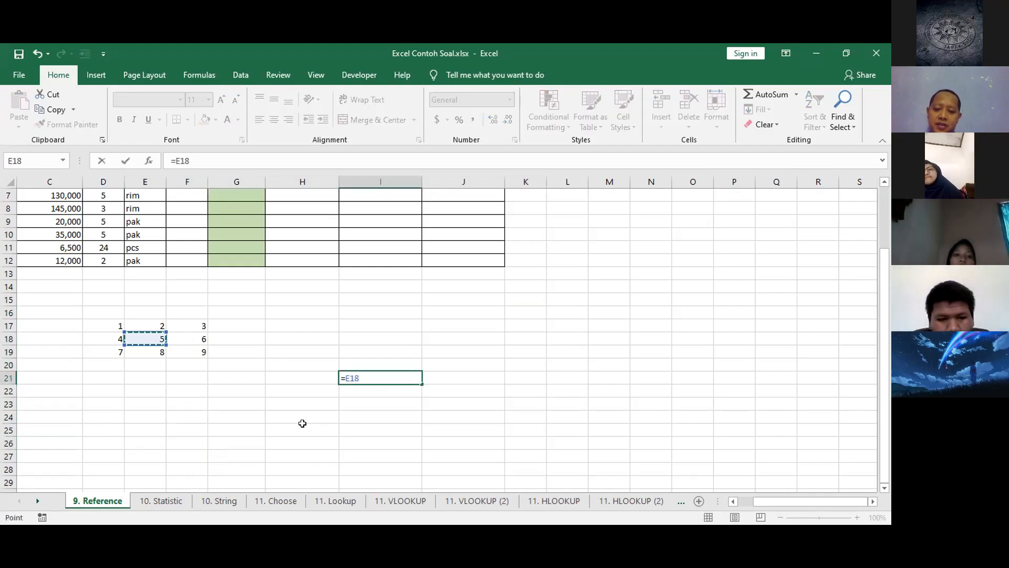
click(178, 161)
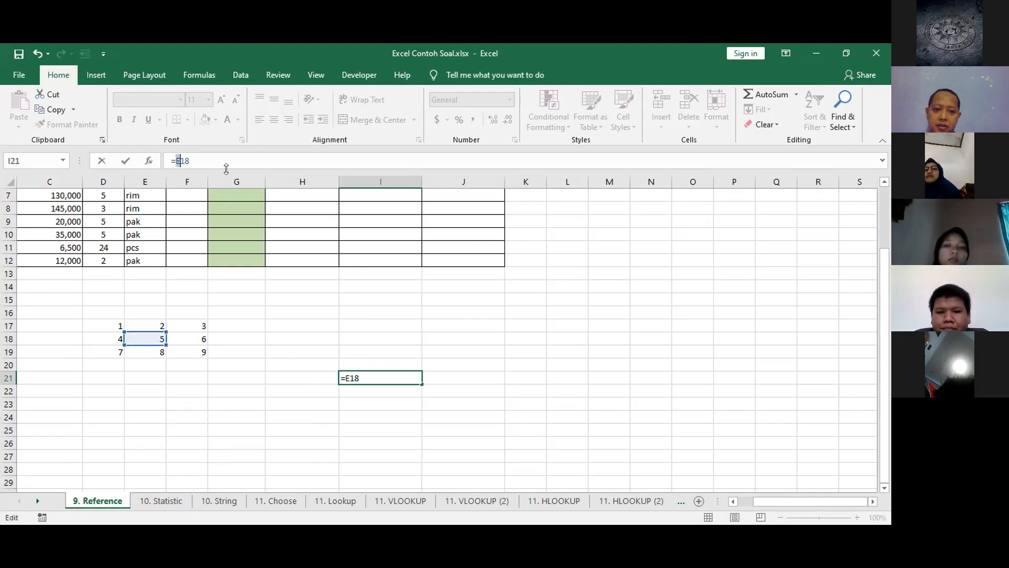
text($$)
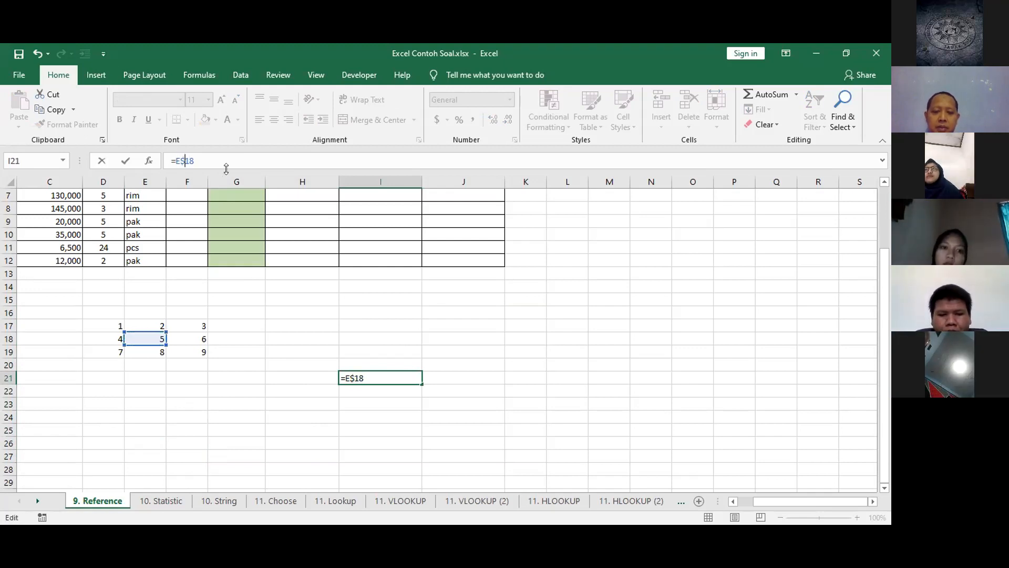
key(Return)
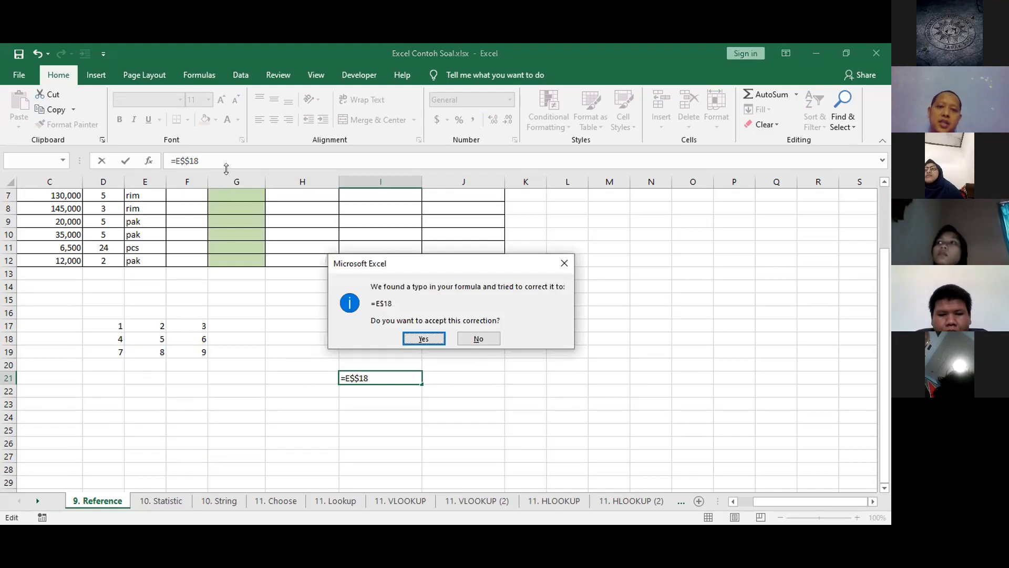
key(Escape)
key(Right)
key(Left)
key(Left)
key(Left)
key(BackSpace)
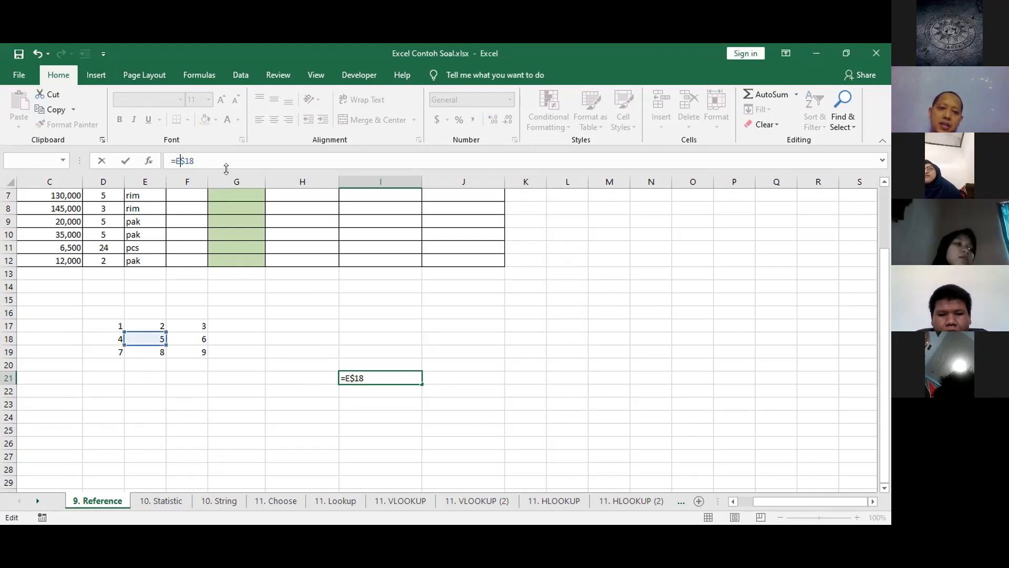
text($)
key(Return)
key(Up)
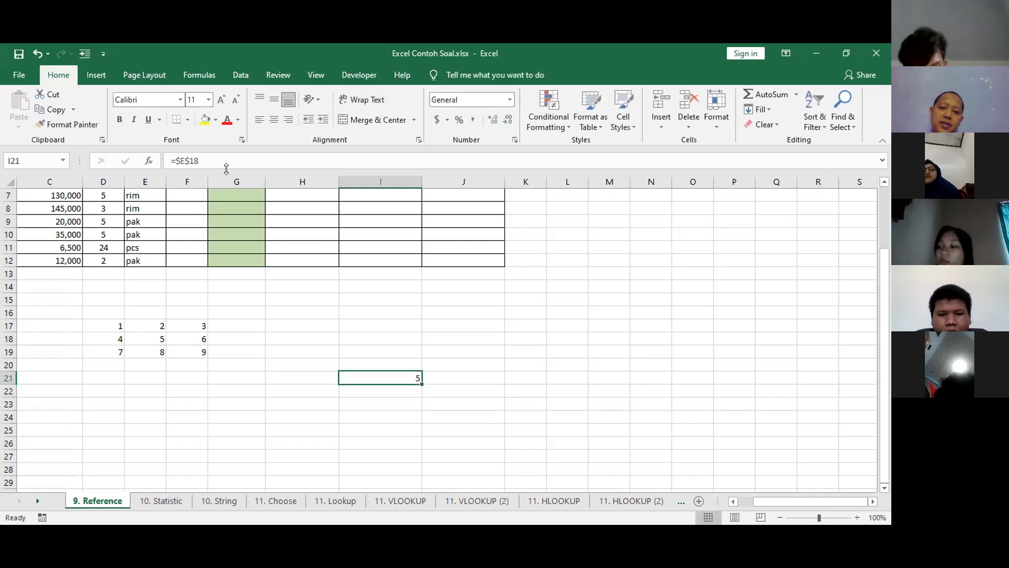
Copy the fully absolute formula from I21 and paste it into cells E22, J16 and H25.
key(ctrl+c)
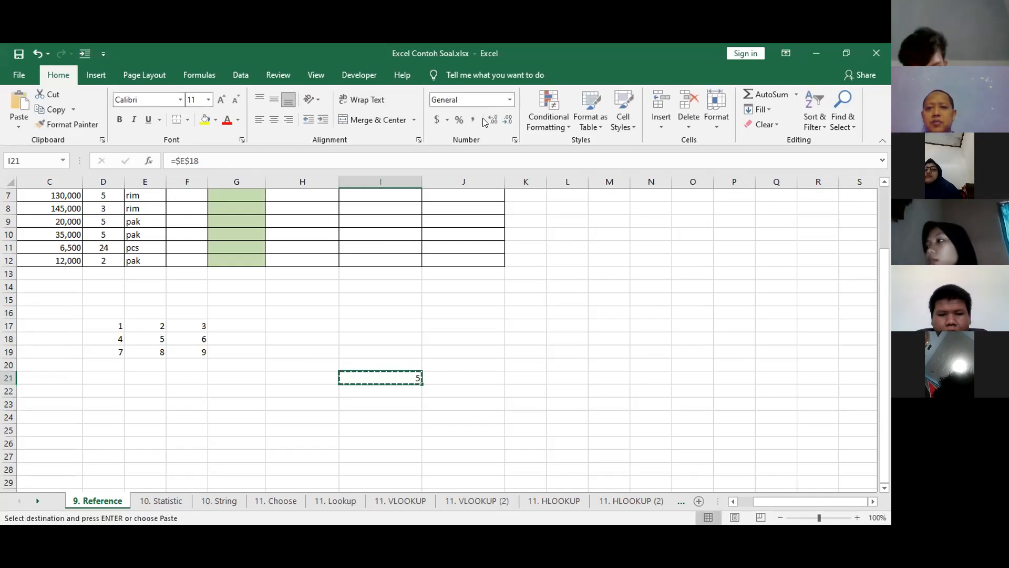
key(alt+Tab)
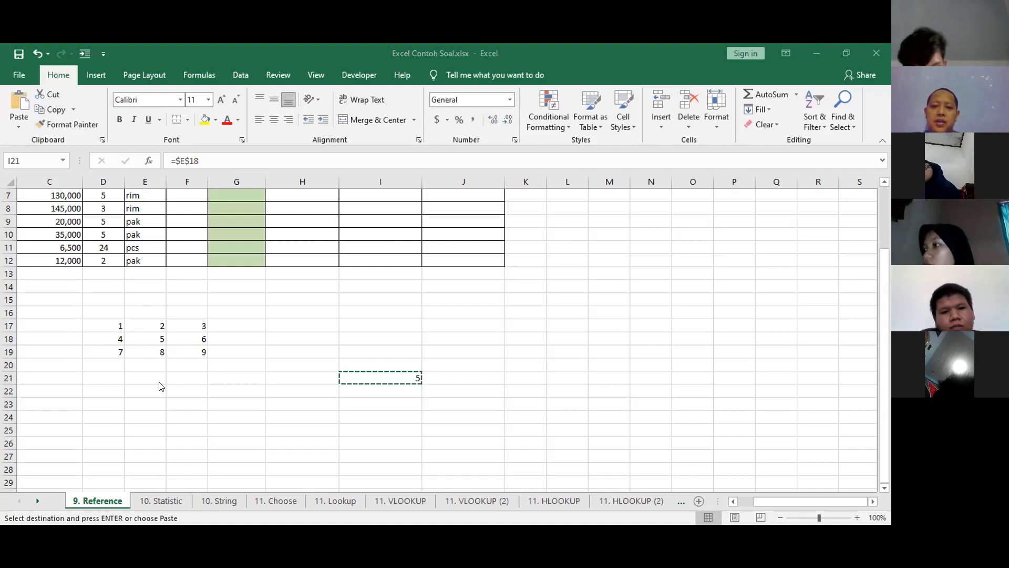
click(142, 391)
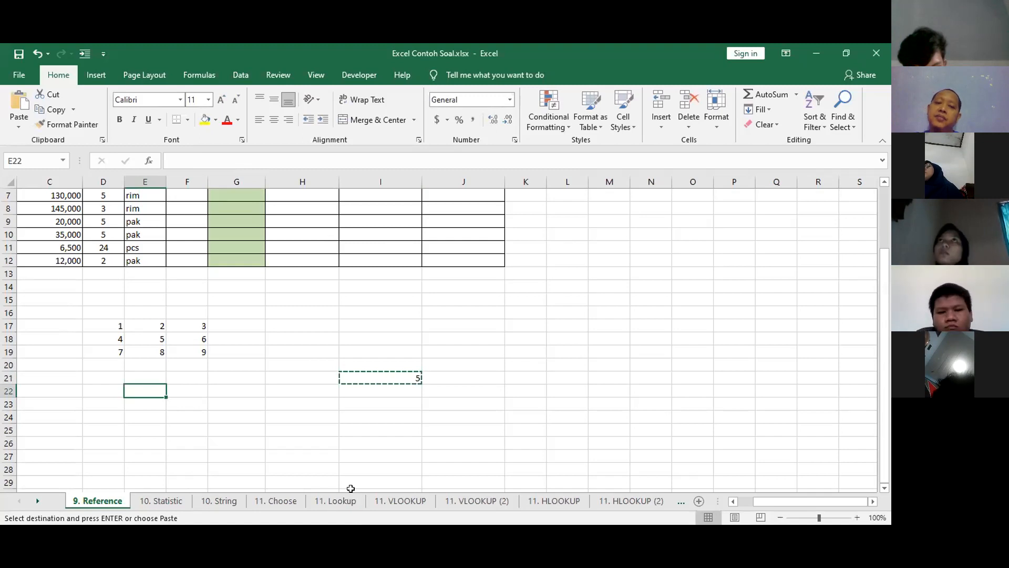
click(372, 376)
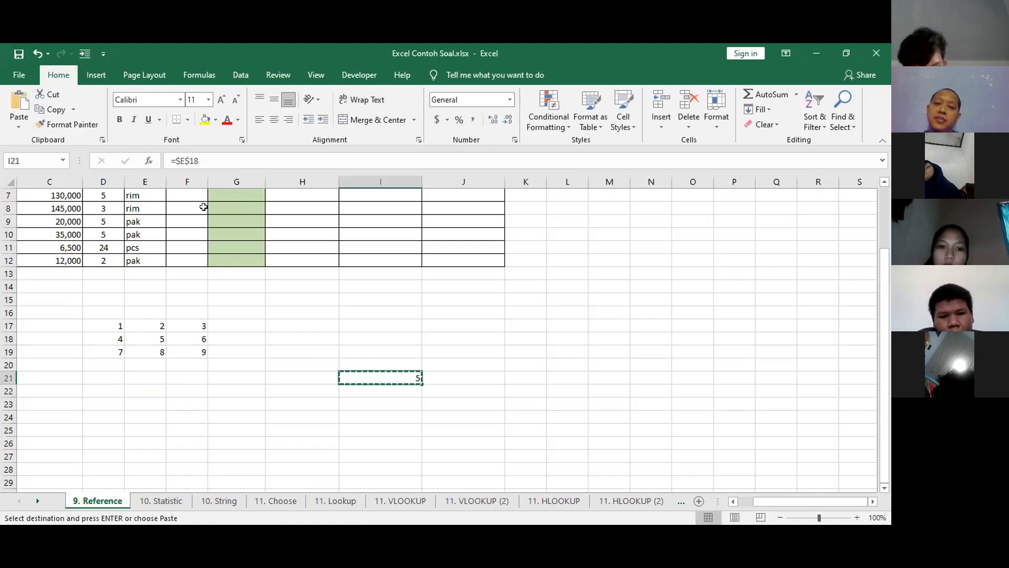
click(143, 391)
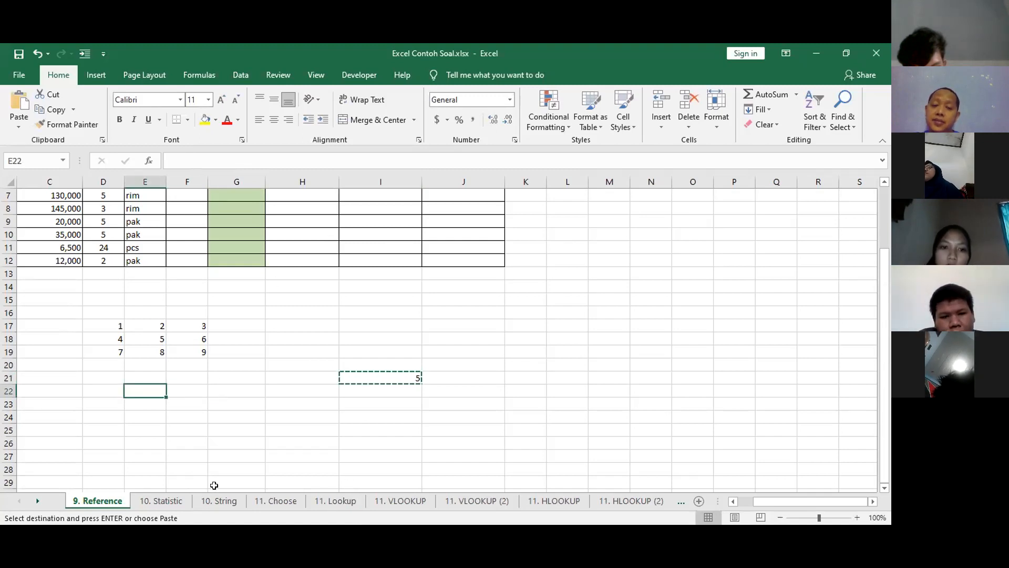
key(ctrl+v)
click(455, 313)
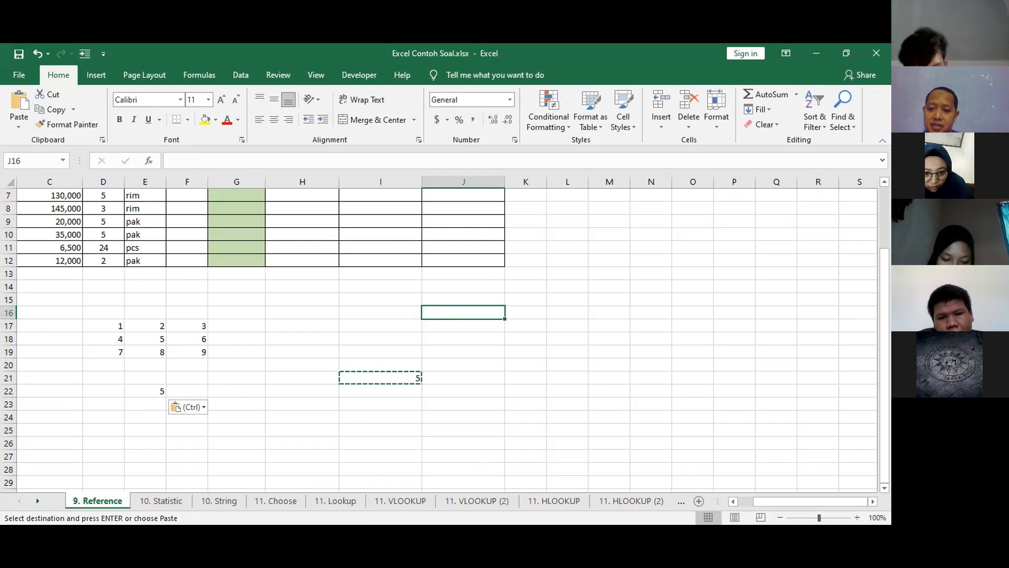
key(ctrl+v)
click(302, 430)
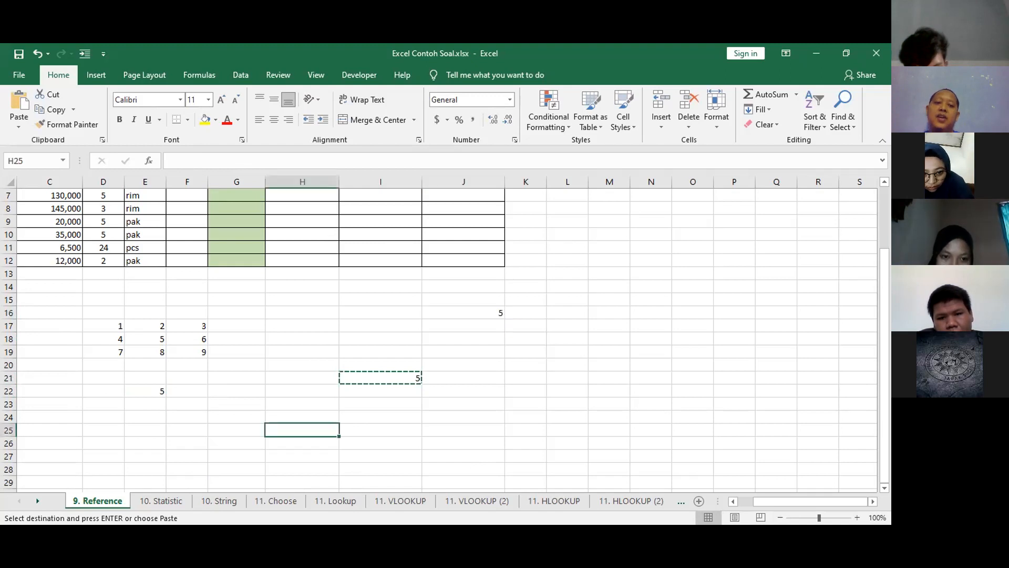
Clear the absolute-reference test formulas from the range D21:J26 and cell J16.
drag(103, 376, 452, 438)
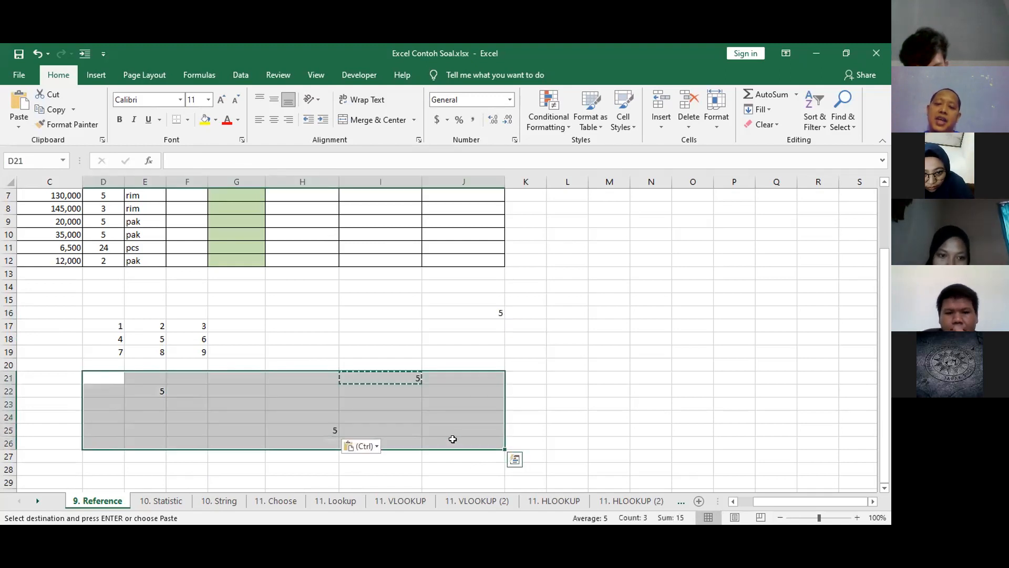
key(Escape)
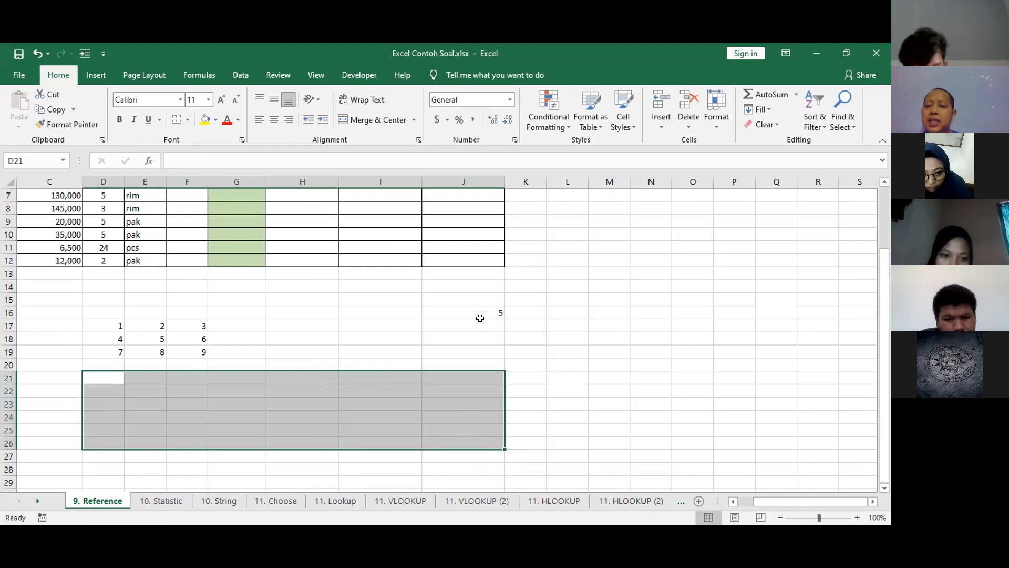
click(479, 312)
key(Delete)
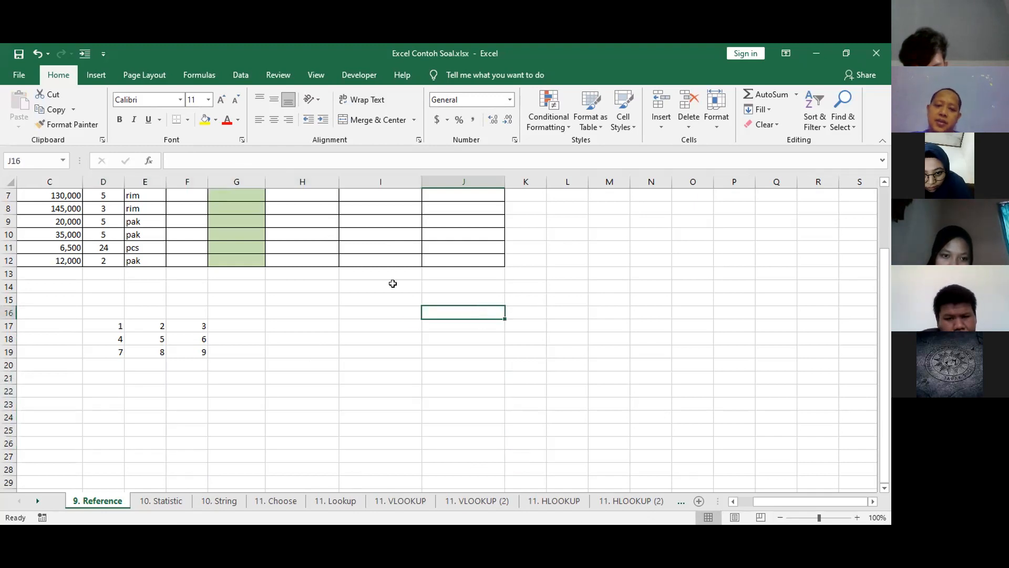
Enter the relative reference =E18 in cell I19.
click(389, 349)
text(=)
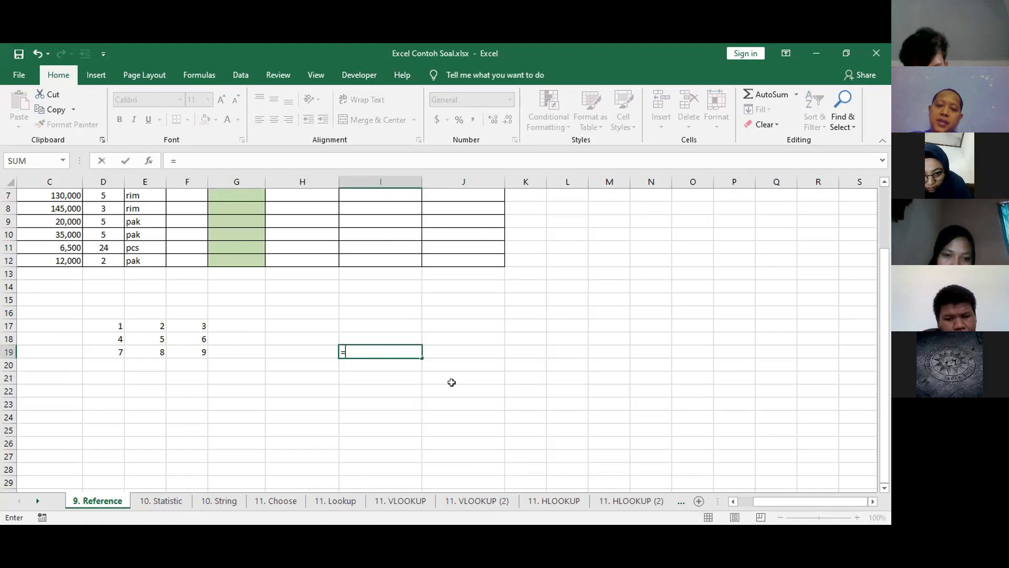
click(140, 338)
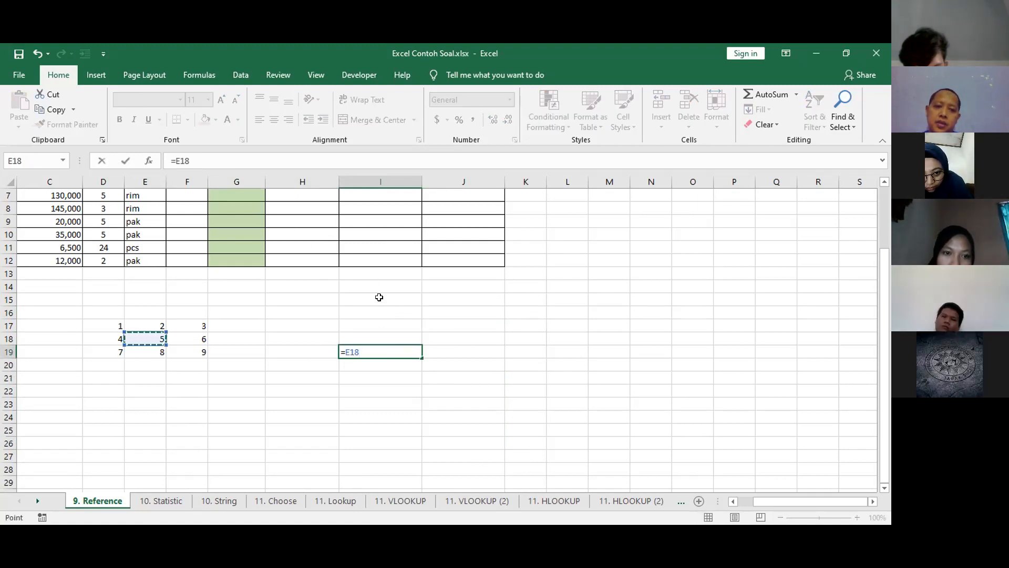
key(Return)
key(Up)
Check the relative formula in I19 and paste its copy into J19.
key(ctrl+c)
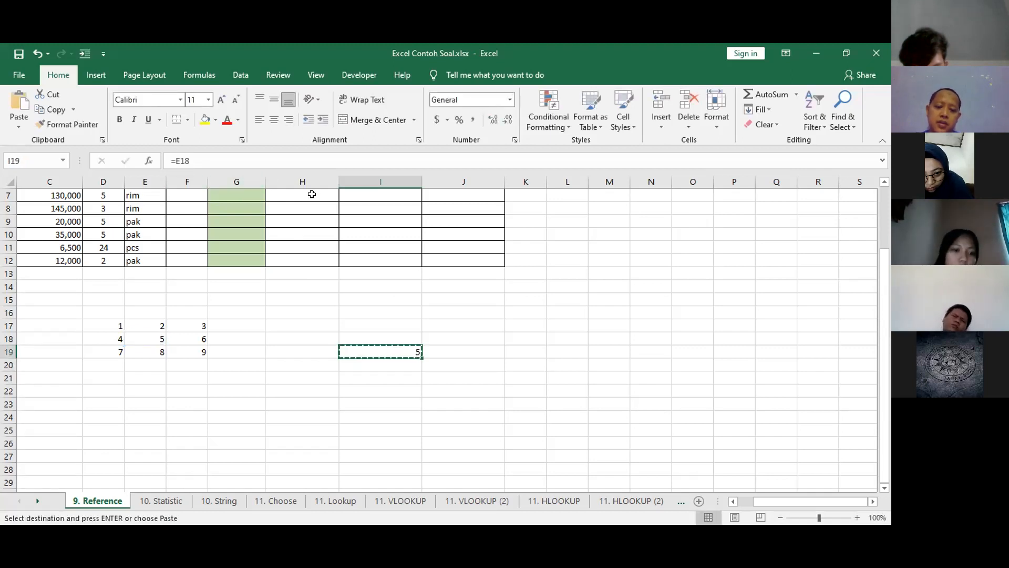
click(489, 349)
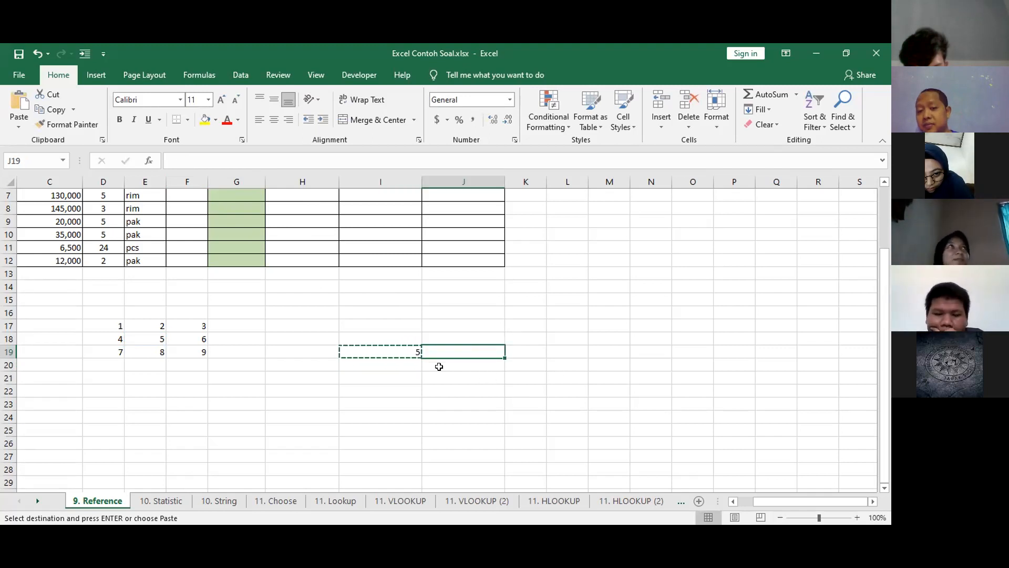
click(403, 355)
key(F2)
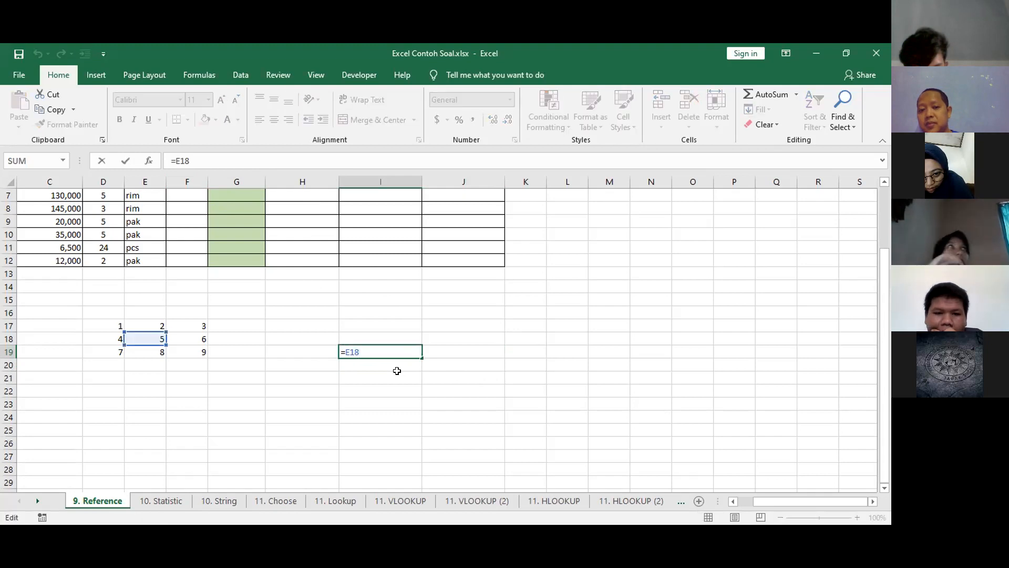
key(ctrl+Return)
key(ctrl+c)
click(457, 354)
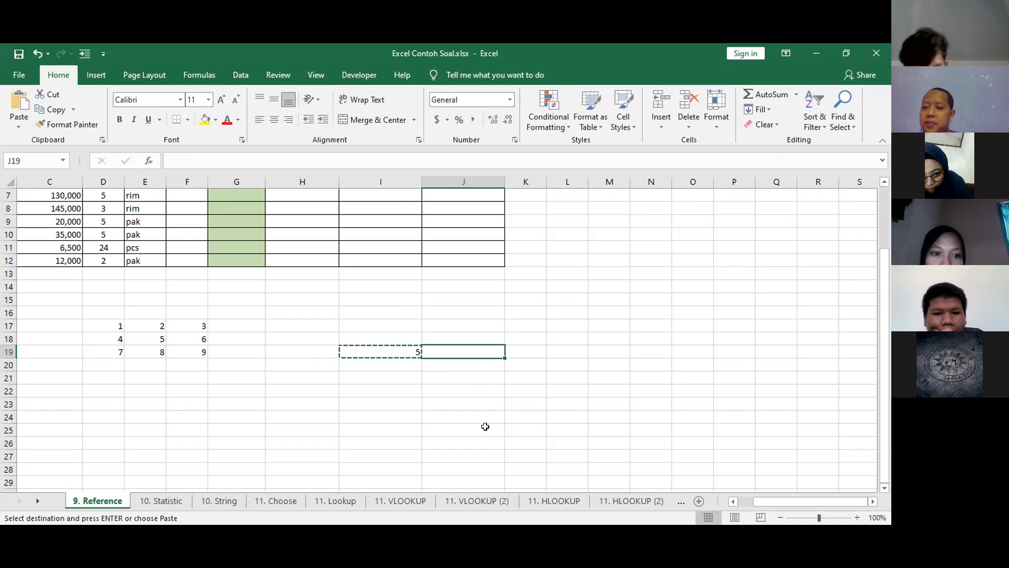
key(ctrl+v)
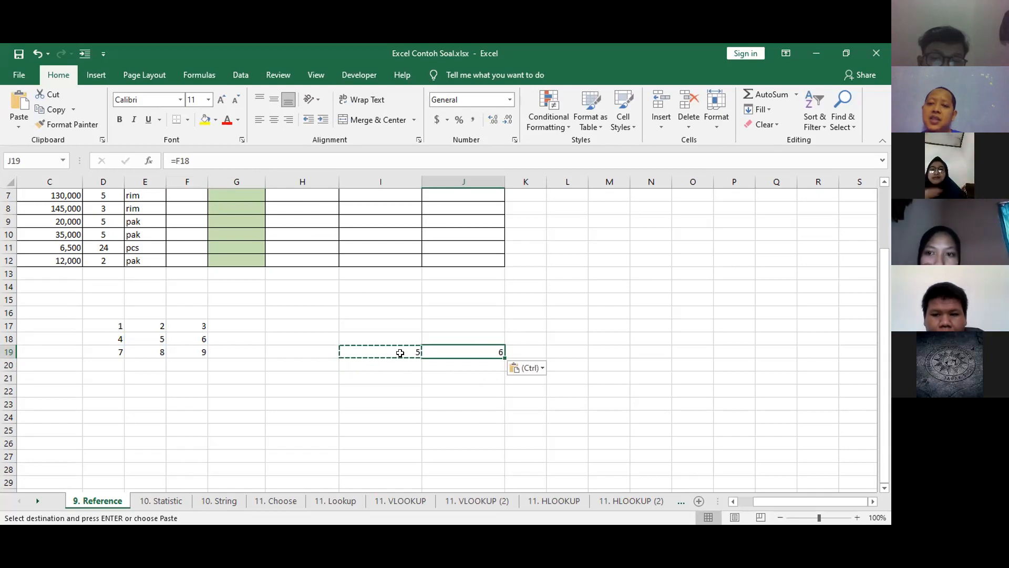
Compare the original relative formula in I19 with the pasted one in J19.
click(383, 348)
click(448, 351)
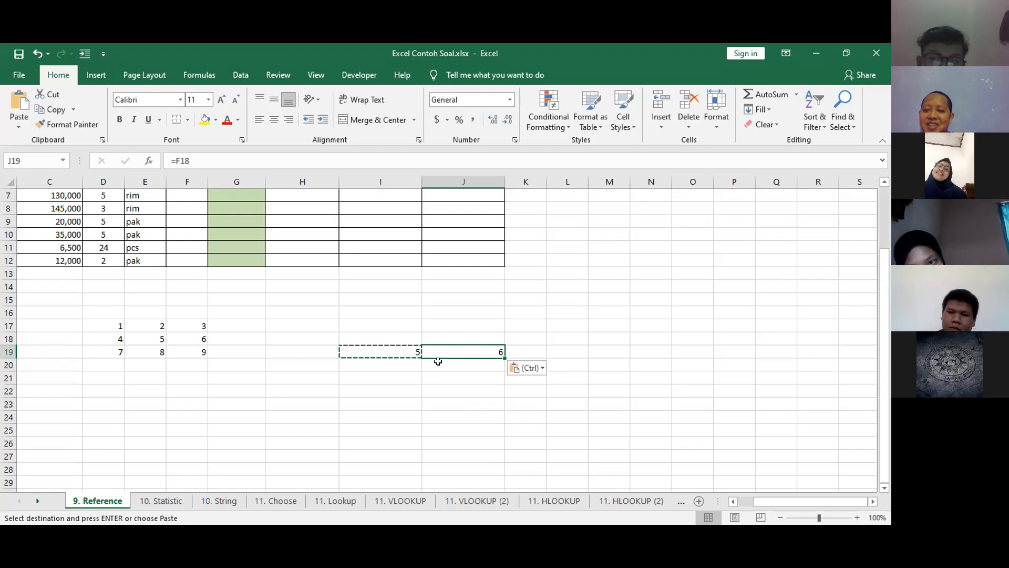
click(400, 358)
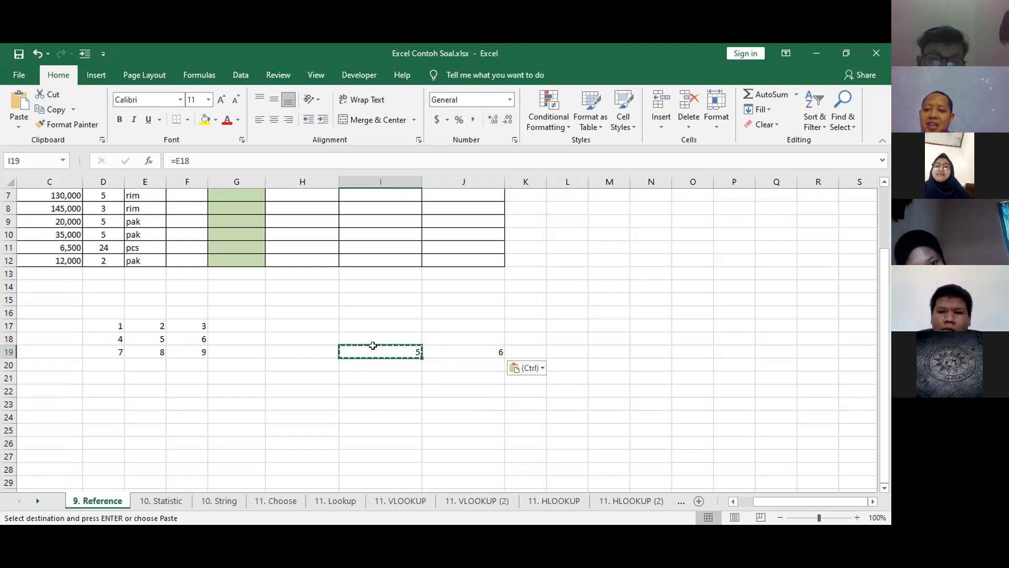
click(462, 350)
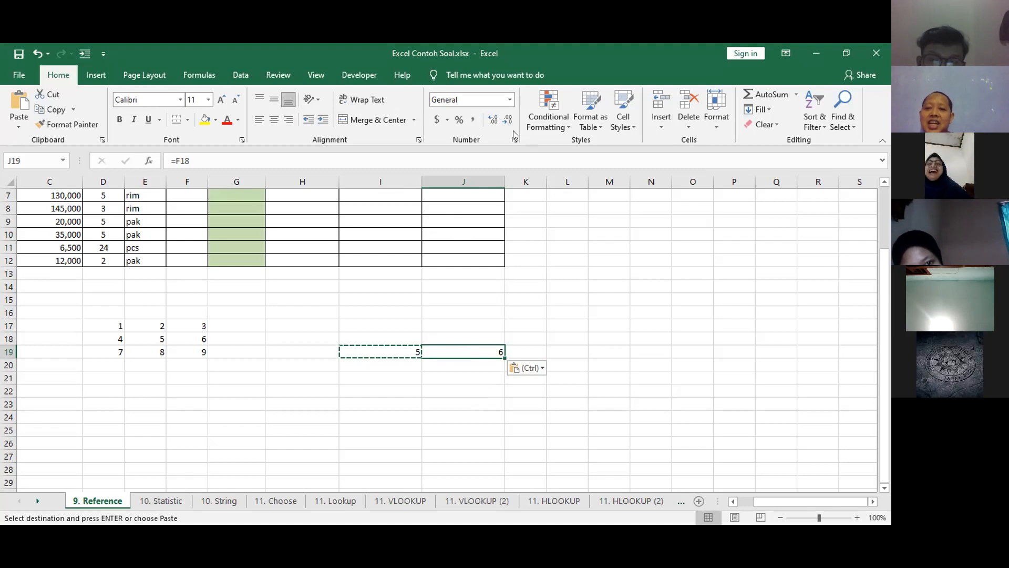
key(alt+Tab)
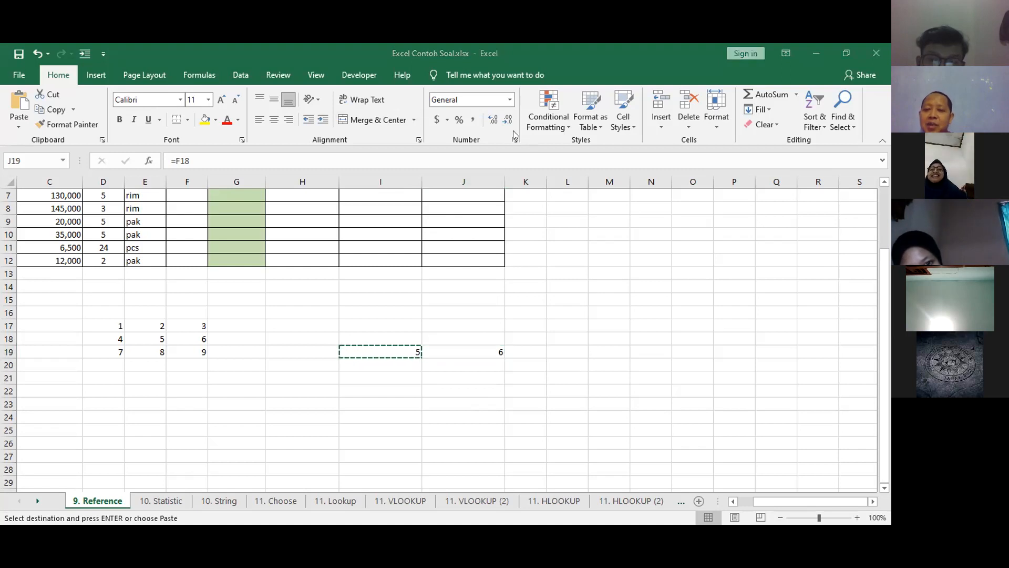
click(455, 355)
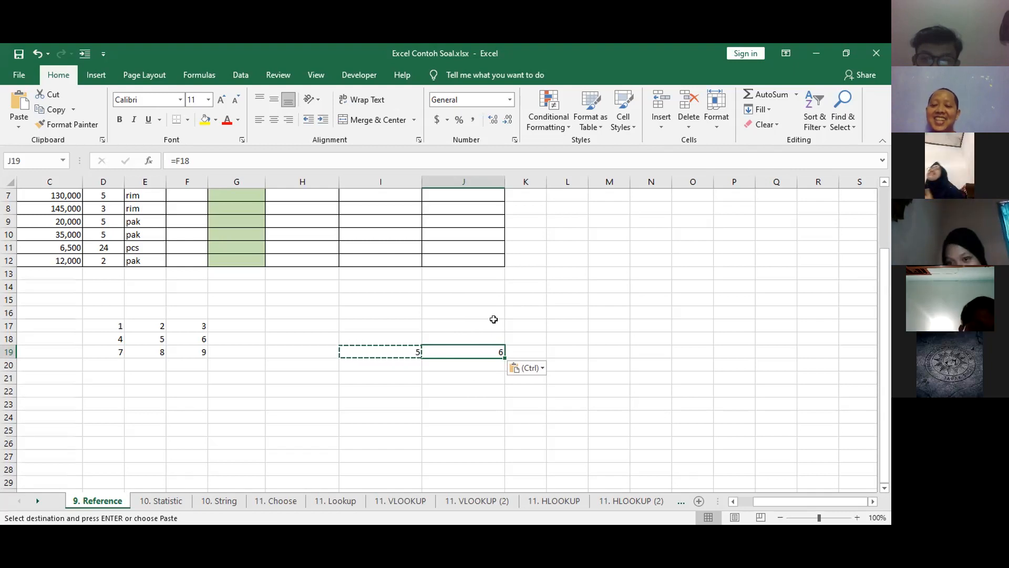
click(393, 353)
click(479, 345)
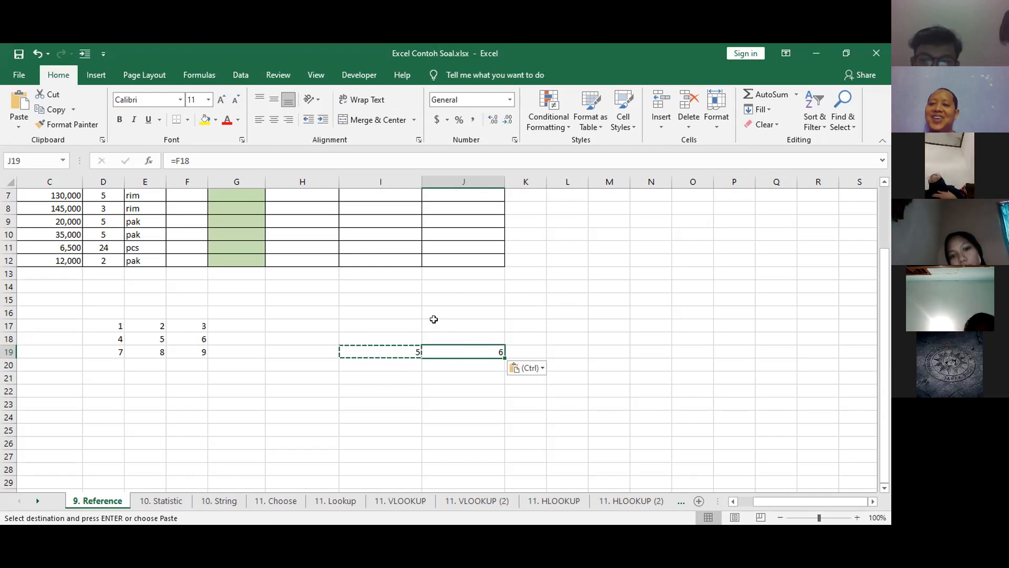
click(465, 112)
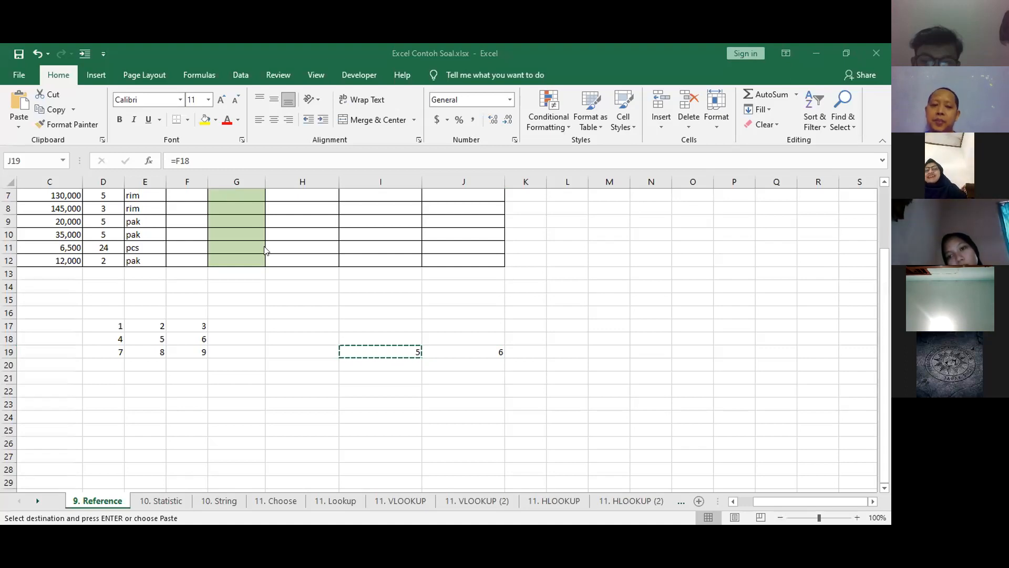
Highlight the cells down column I and across row 19 to illustrate the column and row directions.
click(33, 180)
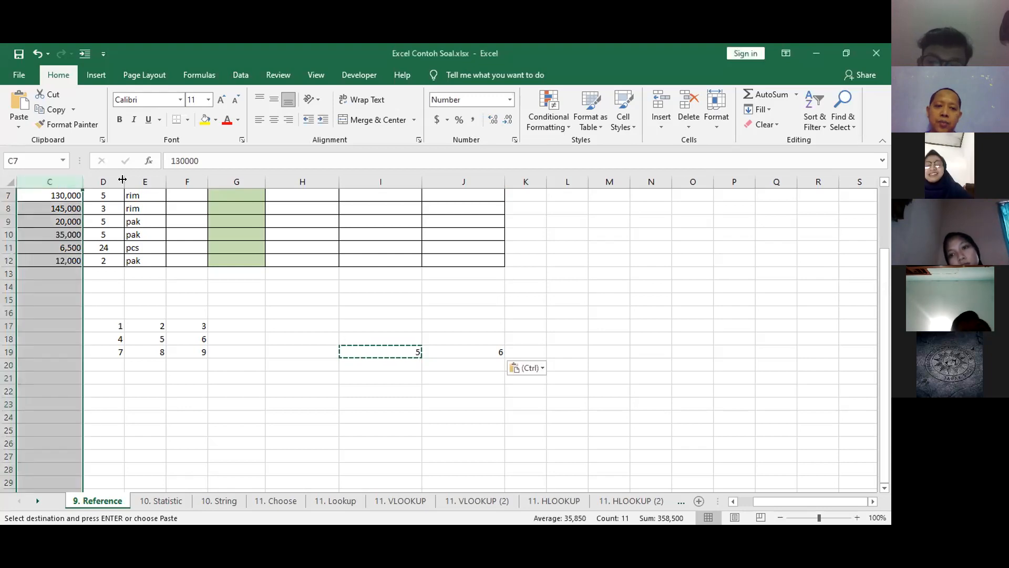
drag(401, 274, 400, 338)
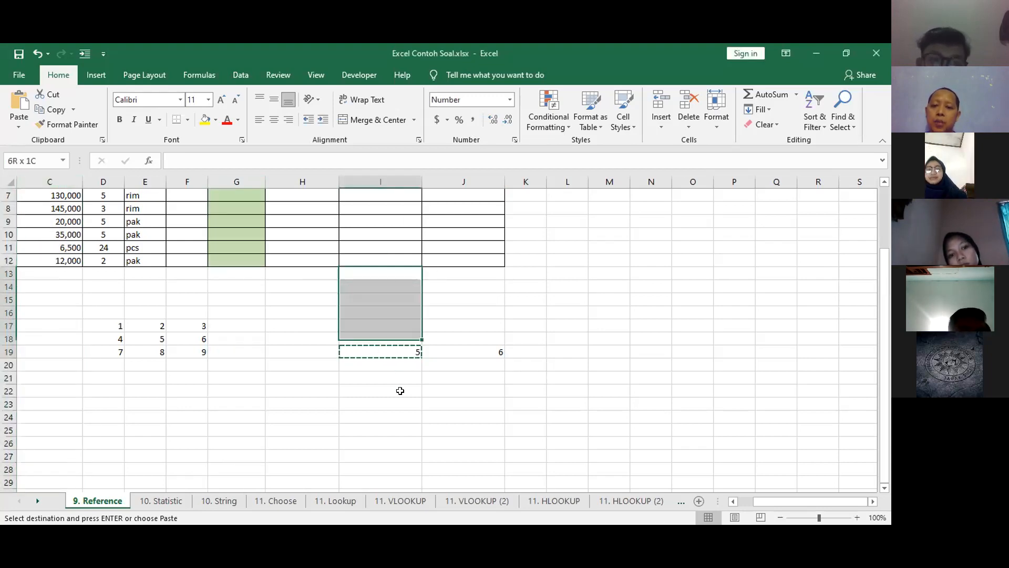
drag(400, 391, 398, 430)
key(Escape)
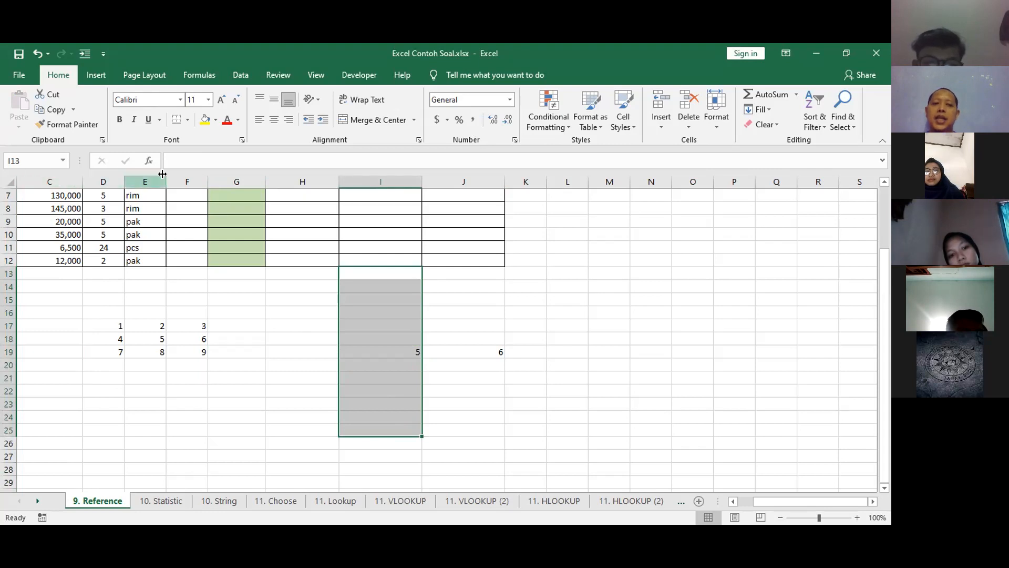
click(393, 331)
mouse_move(384, 297)
mouse_down()
mouse_move(386, 444)
mouse_move(360, 428)
mouse_up()
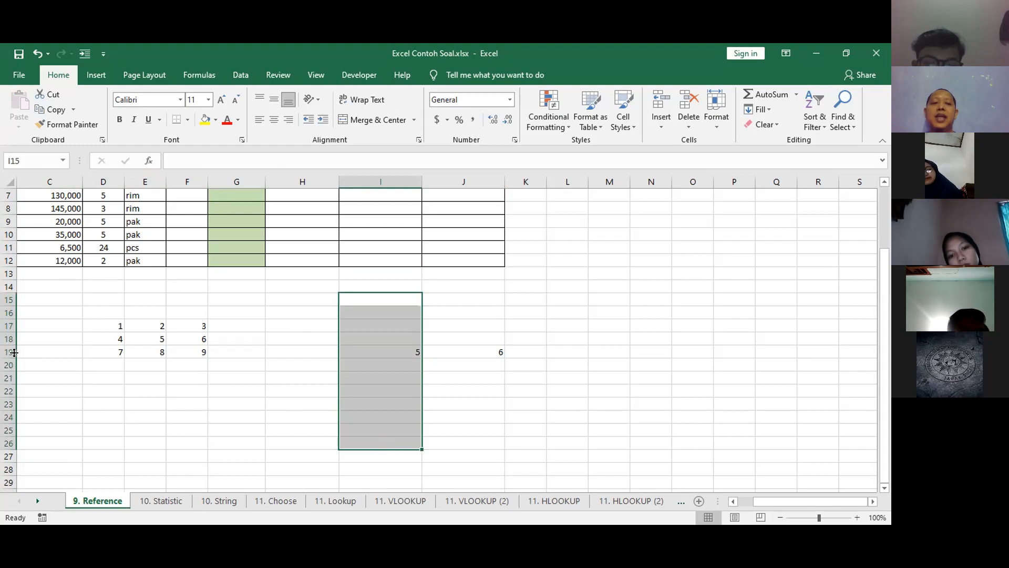
click(34, 353)
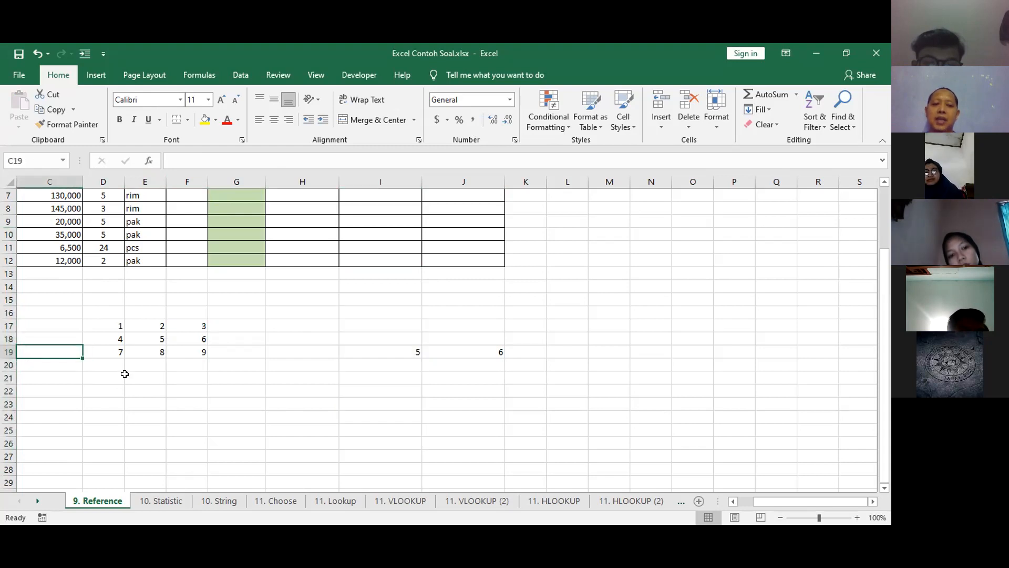
drag(76, 350, 483, 352)
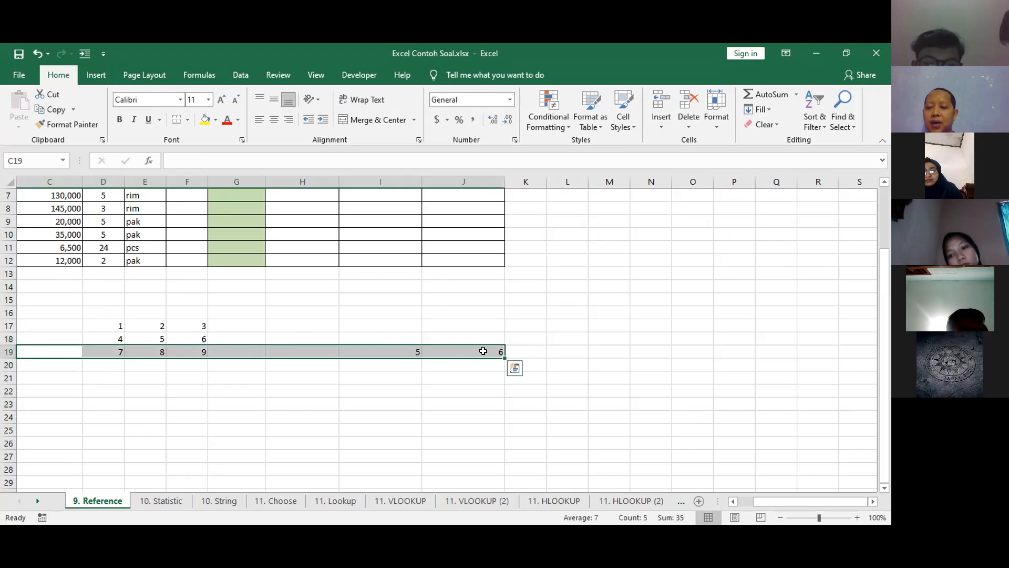
Examine the relative formulas in I19 and J19 and the cells next to the copied I19.
click(397, 351)
key(ctrl+c)
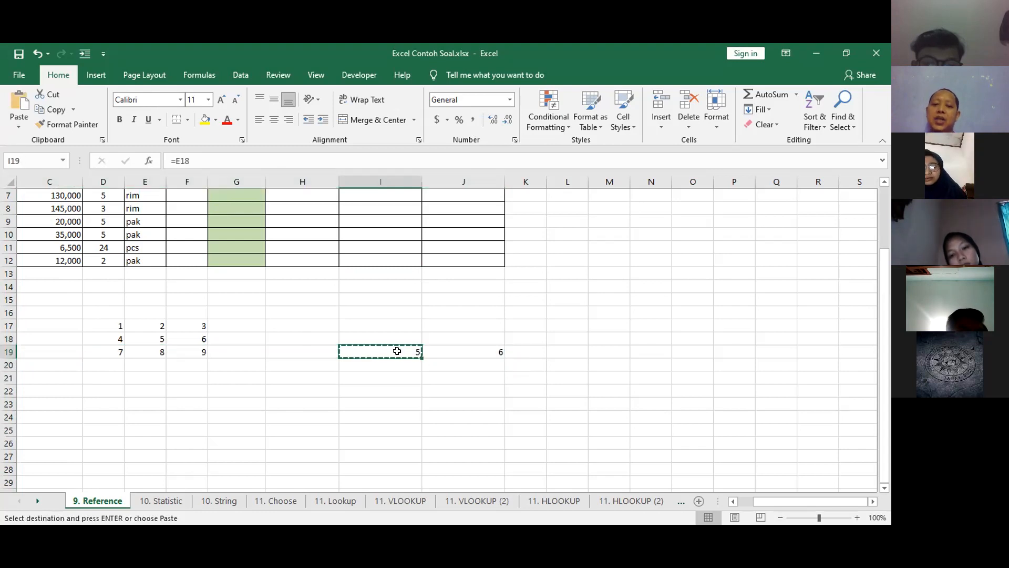
click(450, 367)
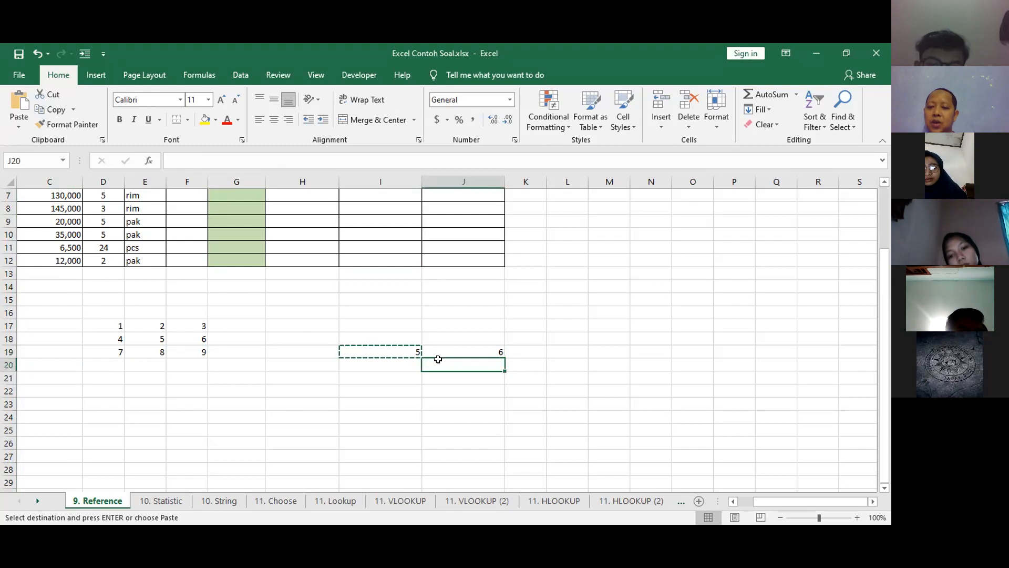
click(302, 347)
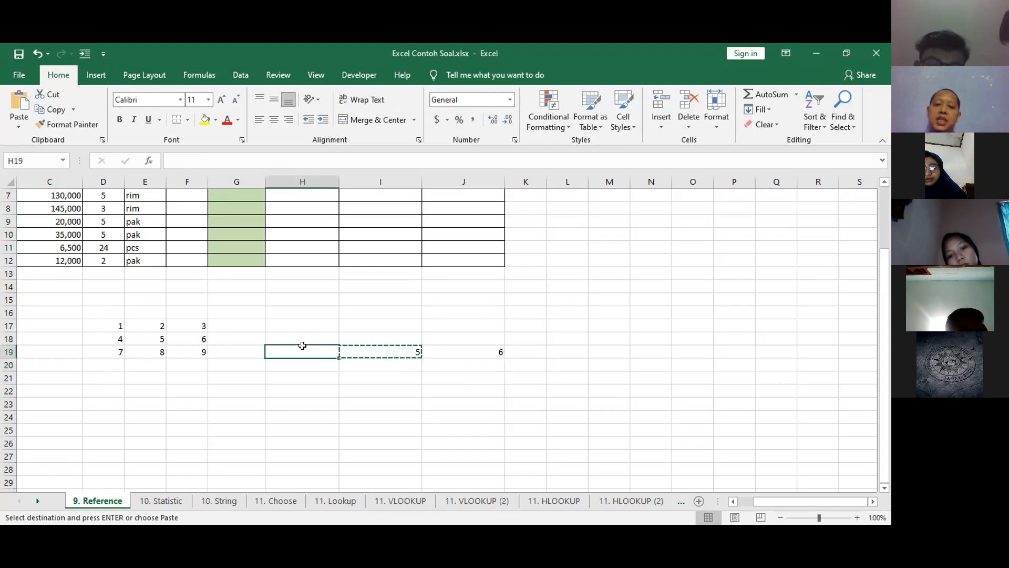
click(362, 338)
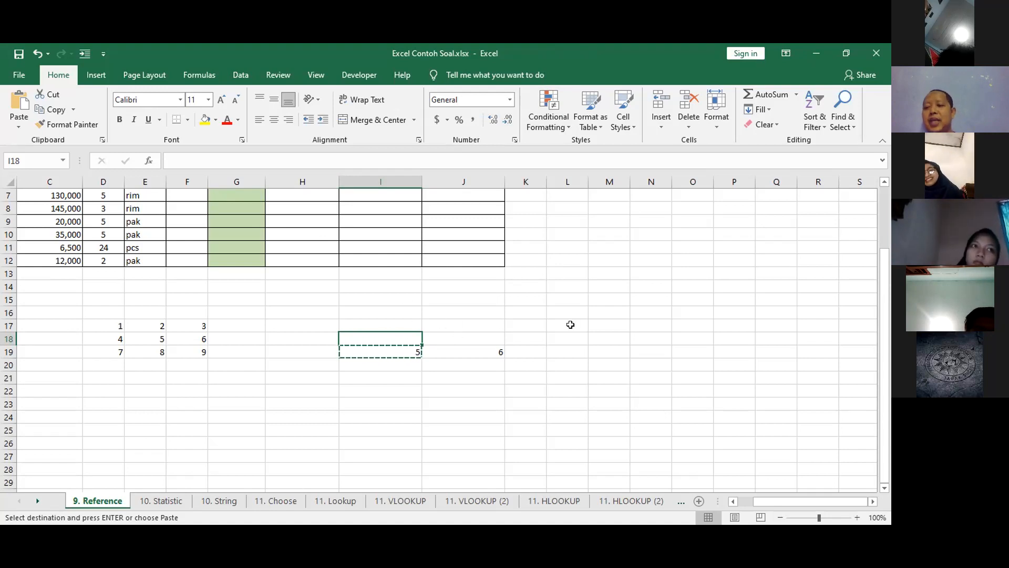
click(374, 360)
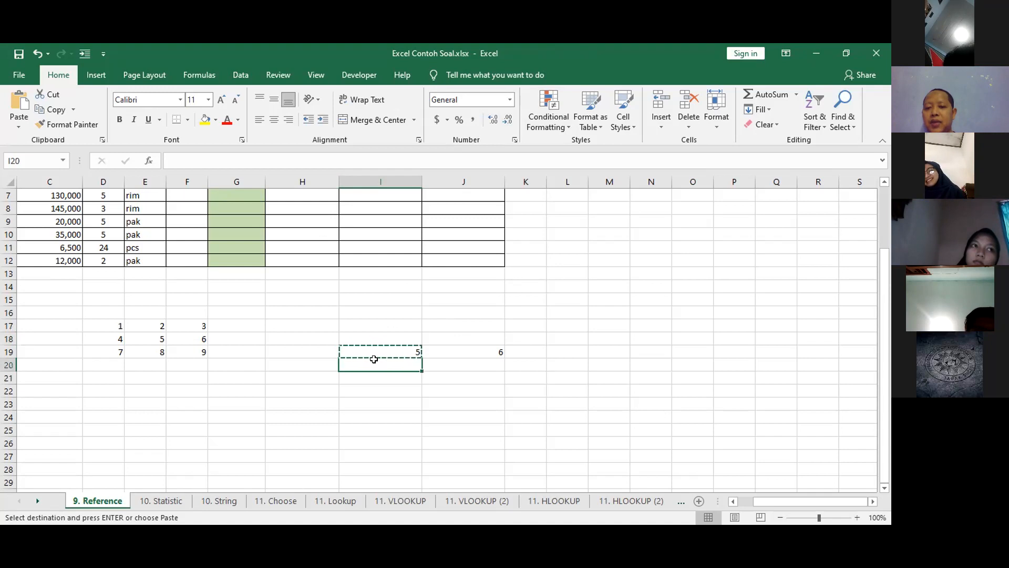
click(472, 348)
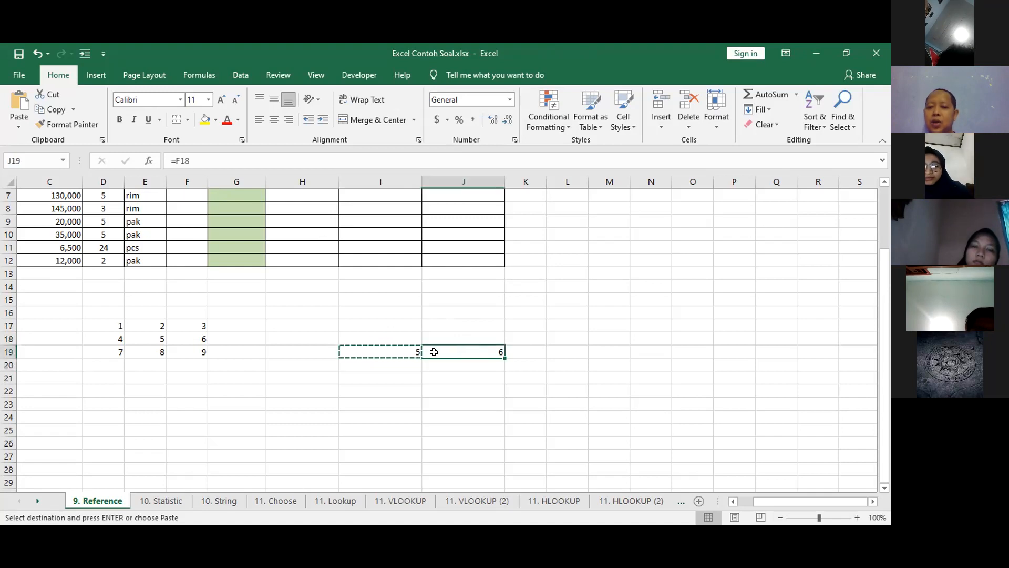
click(389, 352)
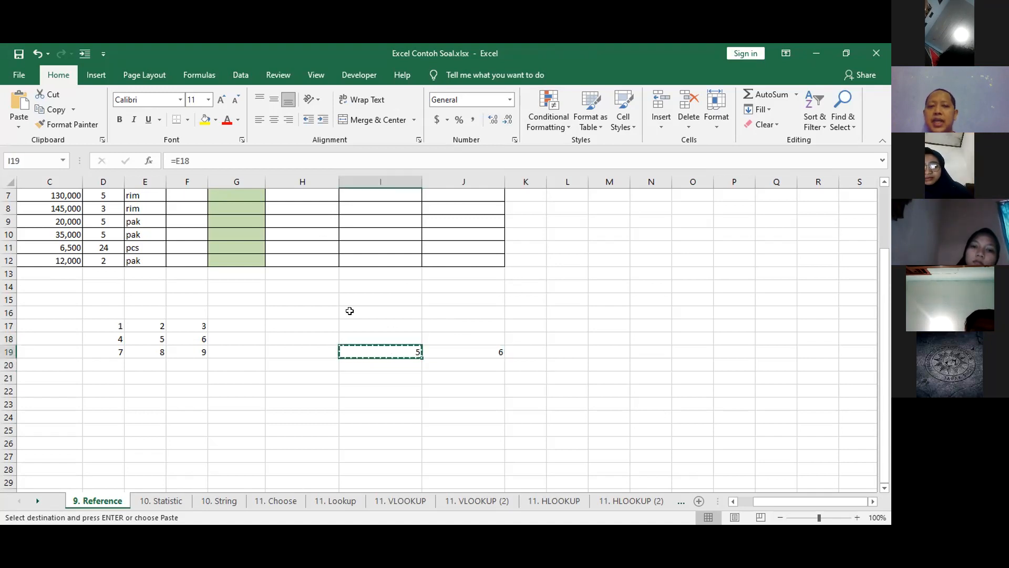
Lock the column in I19's reference so the formula reads =$E18.
click(177, 162)
text(#)
key(BackSpace)
text($)
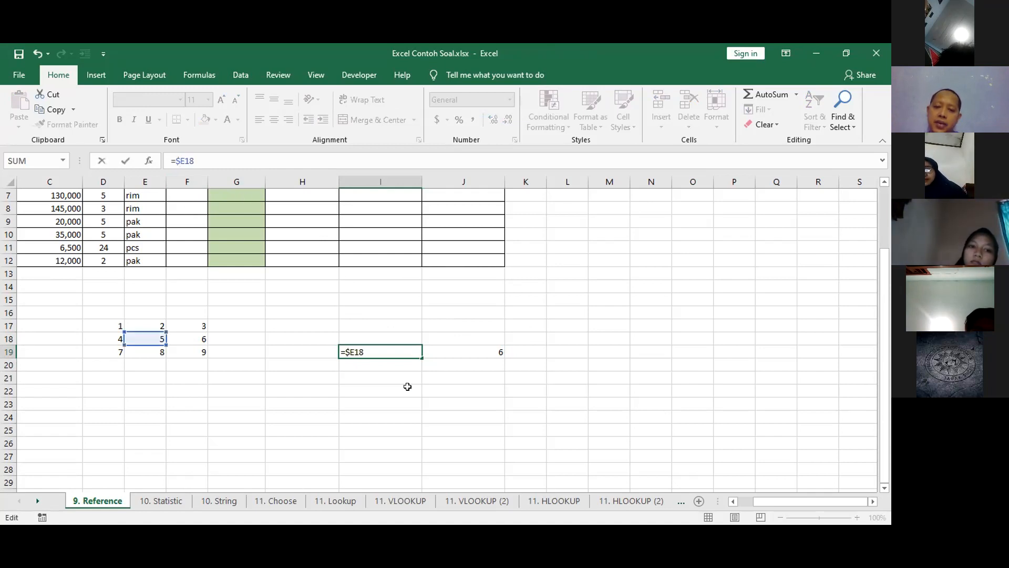
key(Return)
Copy the column-locked formula from I19 into J19 and K19.
click(360, 348)
key(ctrl+c)
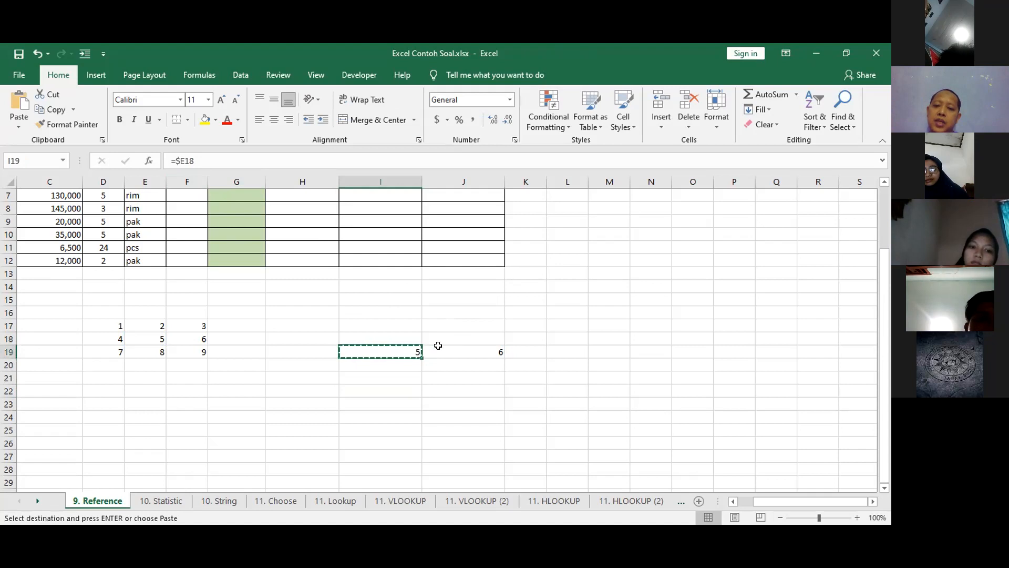
click(446, 348)
key(ctrl+v)
click(515, 349)
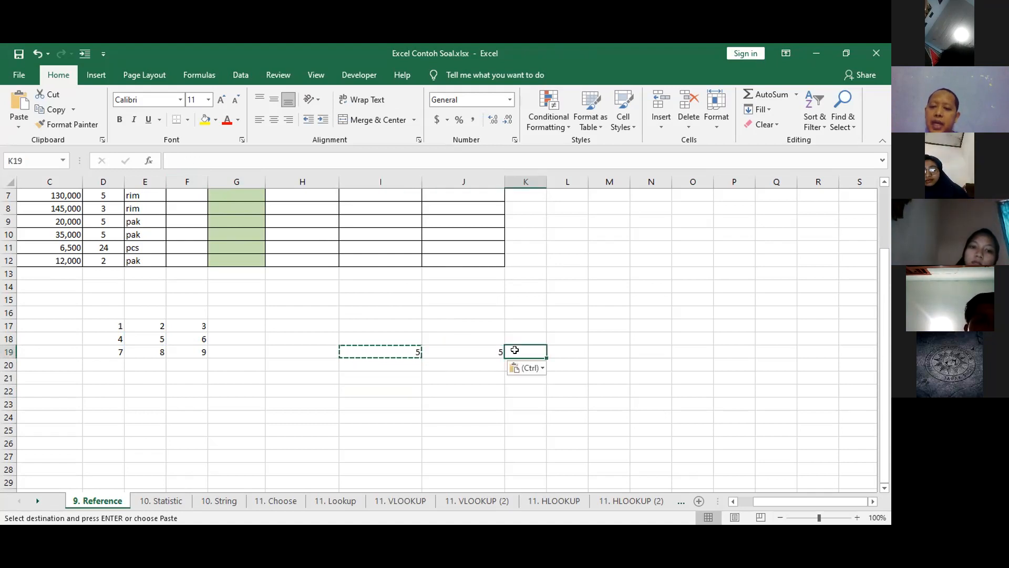
key(ctrl+v)
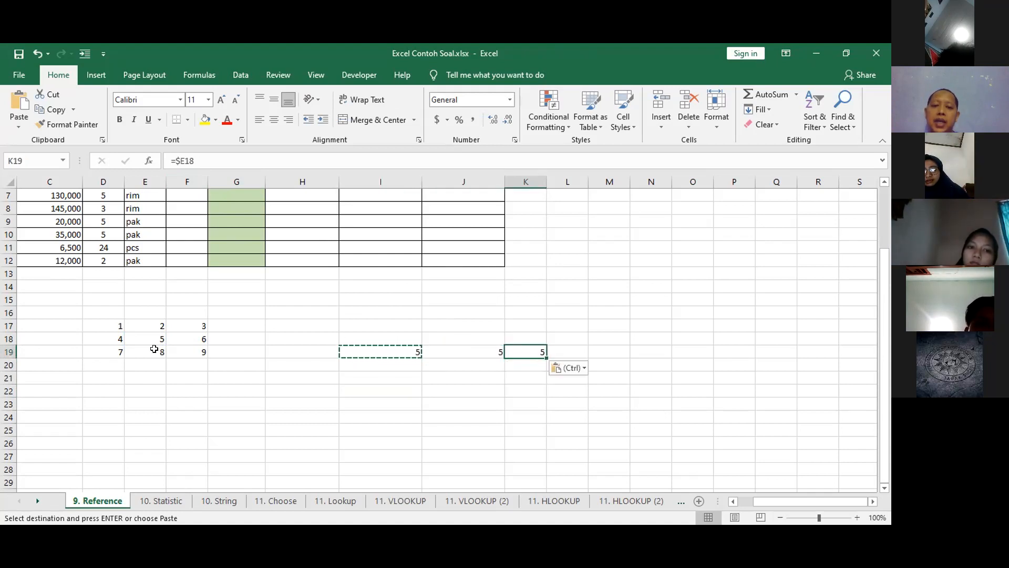
Point out source cell E18 and paste the column-locked formula across C20:K20.
click(360, 349)
drag(318, 352, 253, 351)
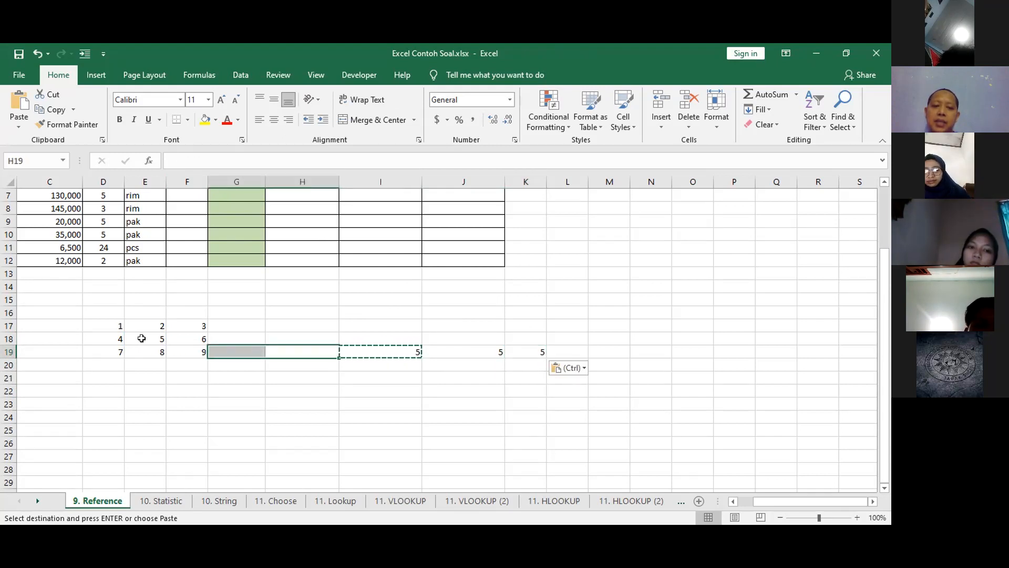
click(141, 339)
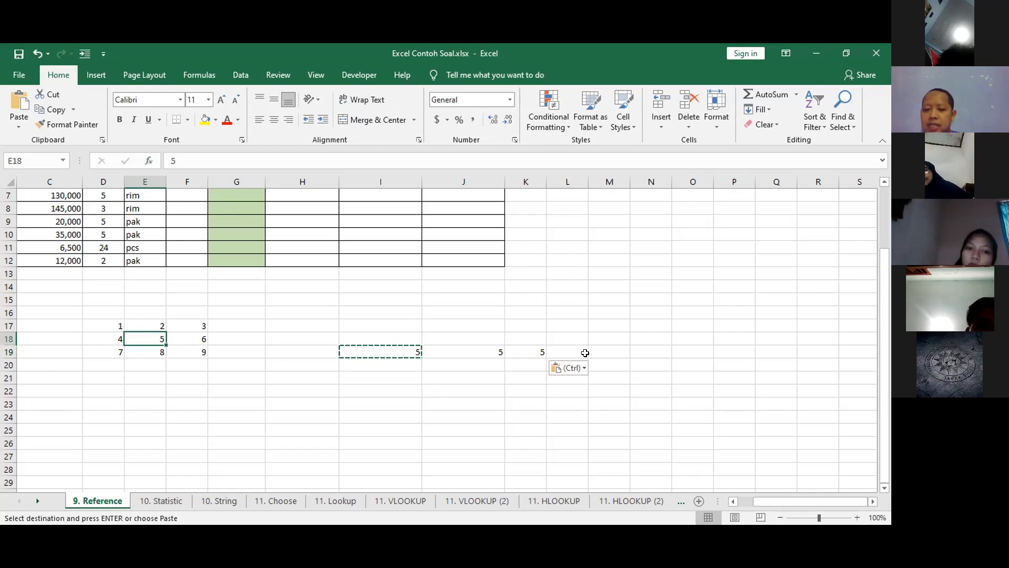
drag(73, 364, 525, 363)
key(ctrl+v)
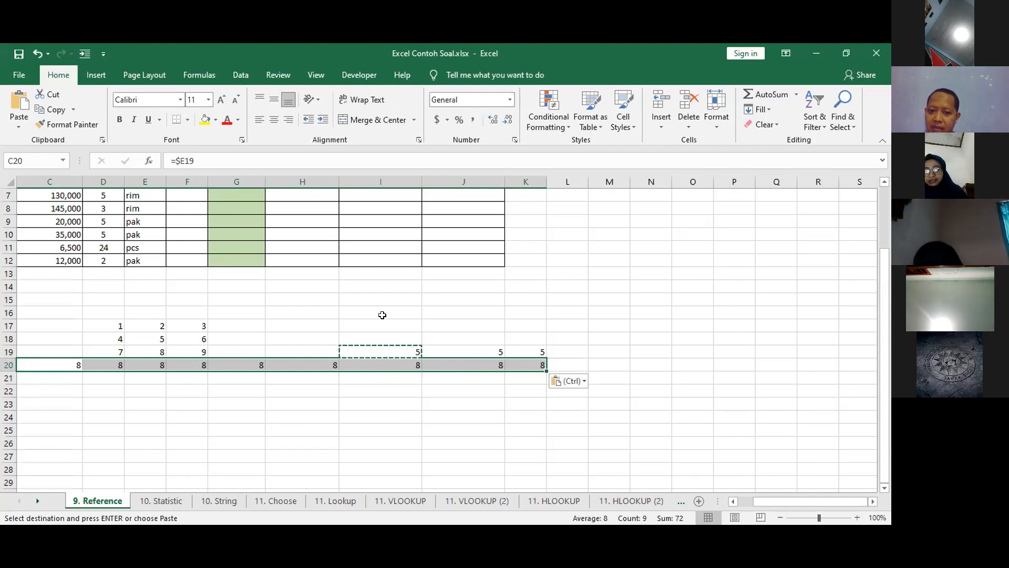
Paste the column-locked formula down H14:H18.
click(303, 289)
drag(303, 288, 306, 334)
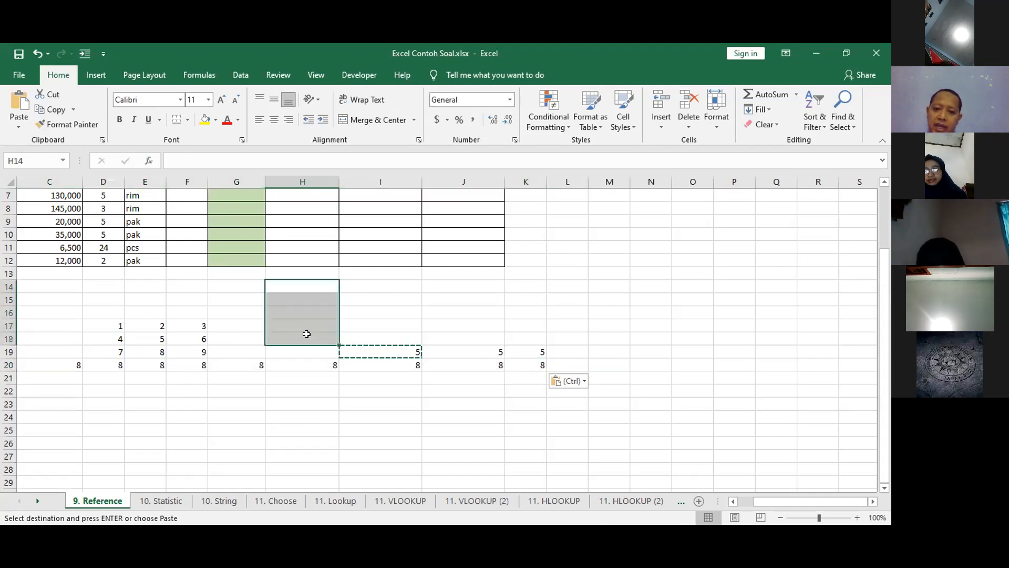
key(ctrl+v)
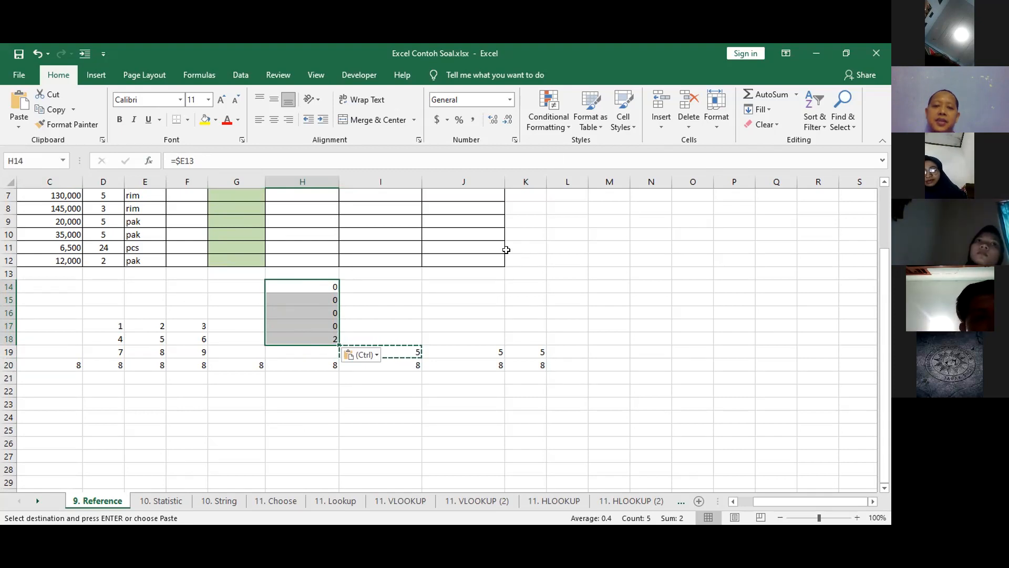
Change I19's formula to the row-locked reference =E$18.
click(390, 427)
click(390, 350)
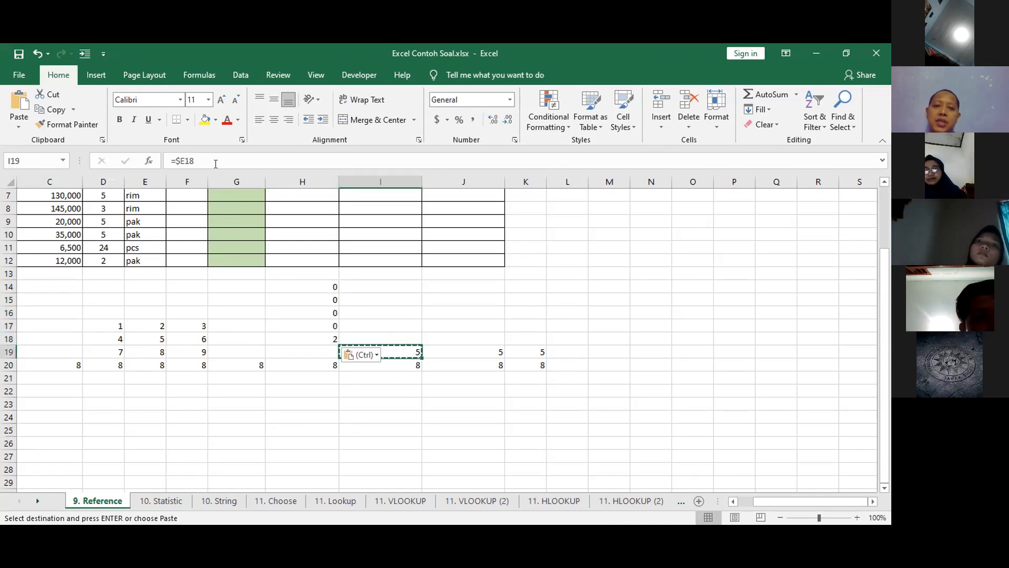
click(176, 159)
key(BackSpace)
key(Right)
text($)
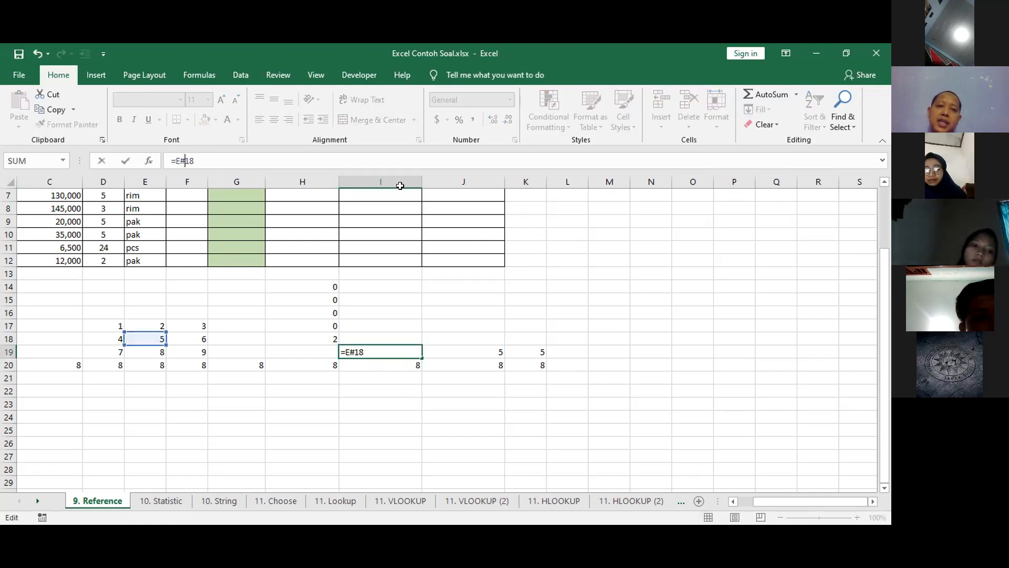
key(ctrl+Return)
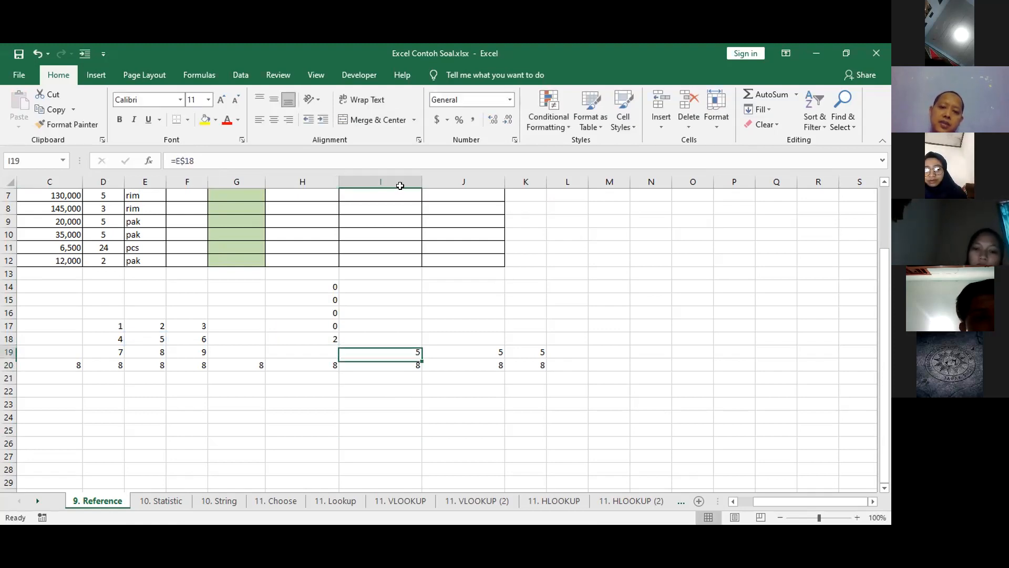
Copy the row-locked formula in I19 and highlight C18:E18 to illustrate the locked row.
key(ctrl+c)
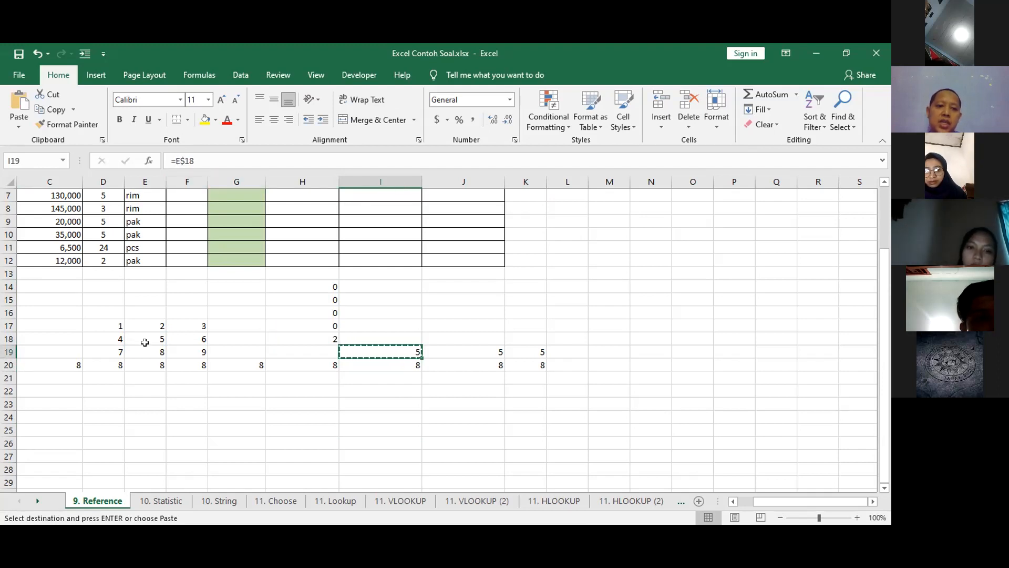
drag(143, 341, 52, 335)
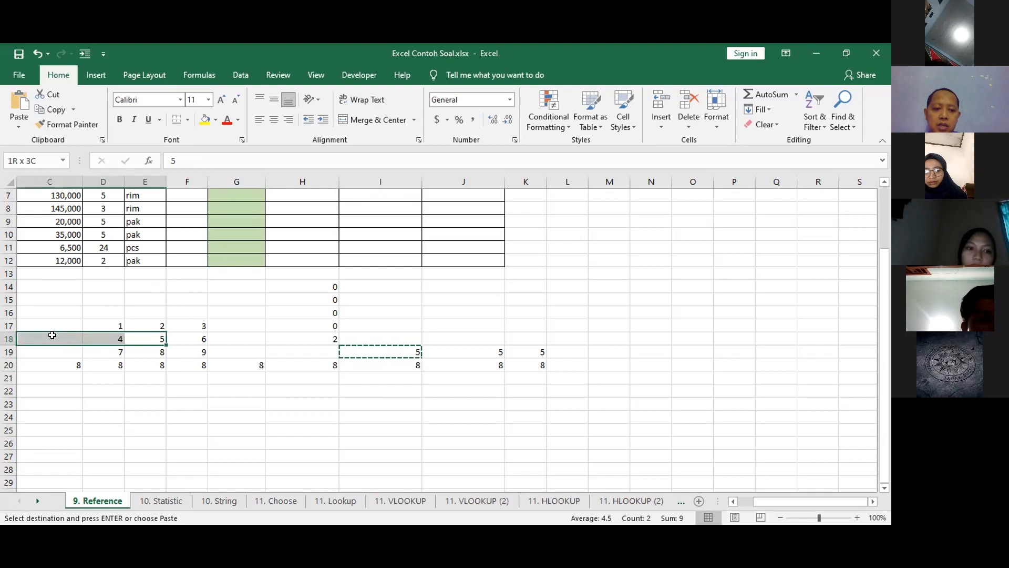
click(59, 335)
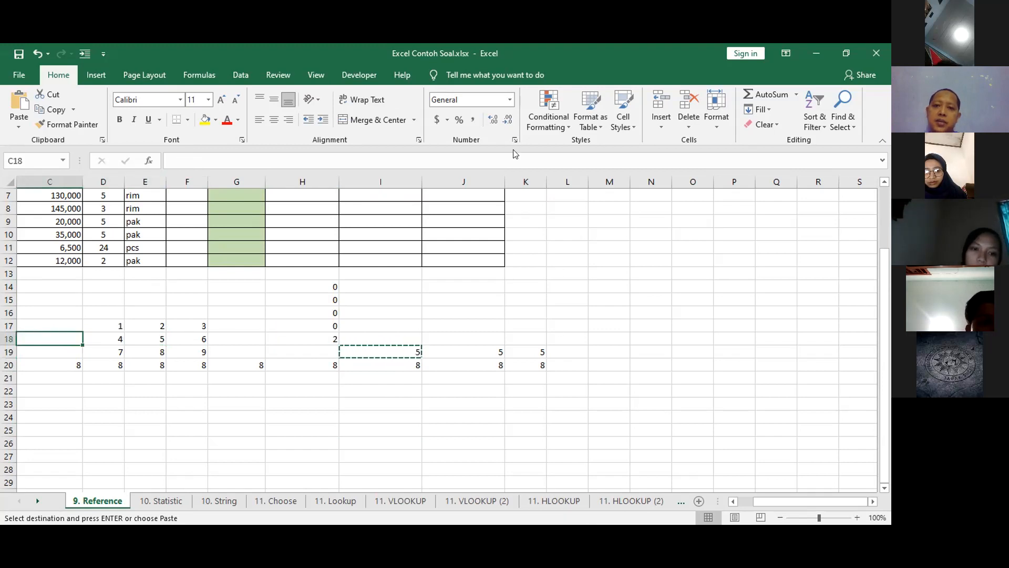
click(358, 536)
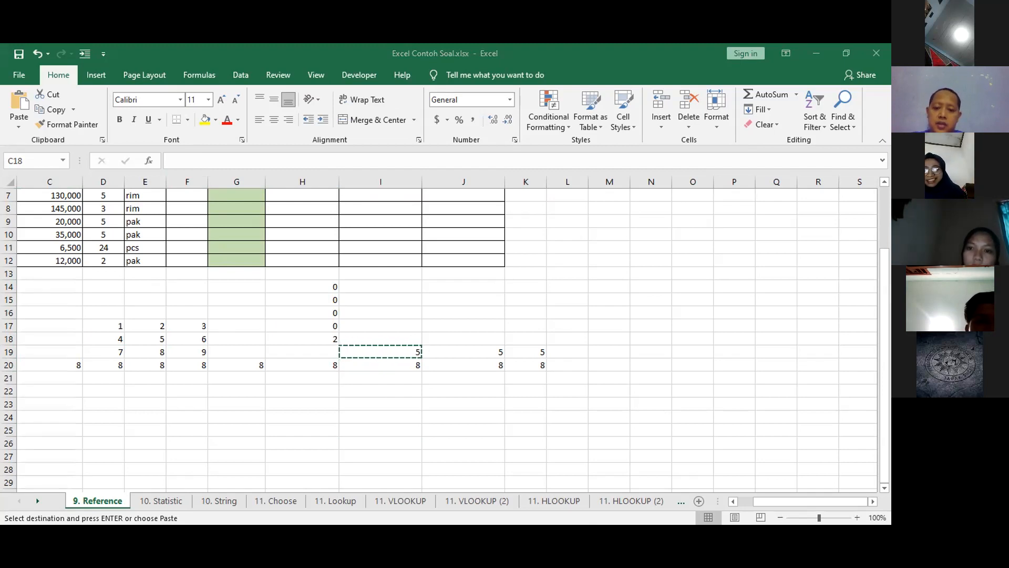
key(alt+Tab)
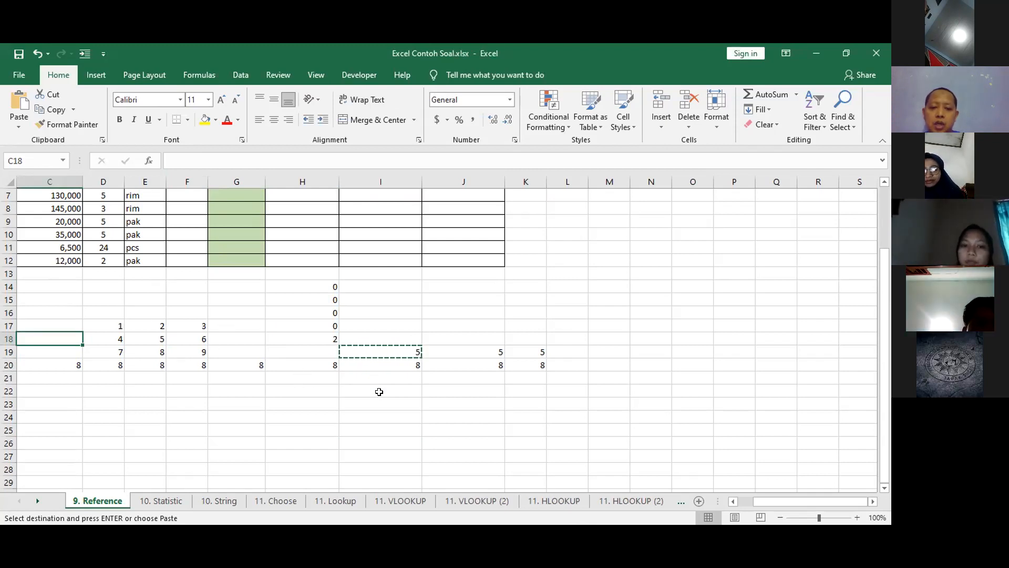
Paste the row-locked formula into I22, I20 and H20.
click(379, 391)
key(ctrl+v)
click(374, 367)
key(ctrl+v)
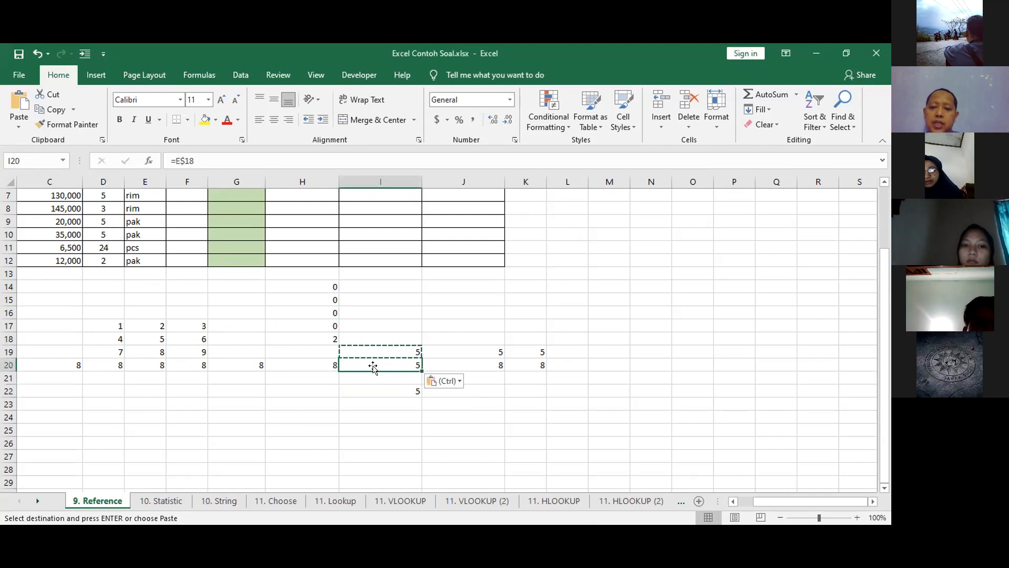
click(299, 363)
key(ctrl+v)
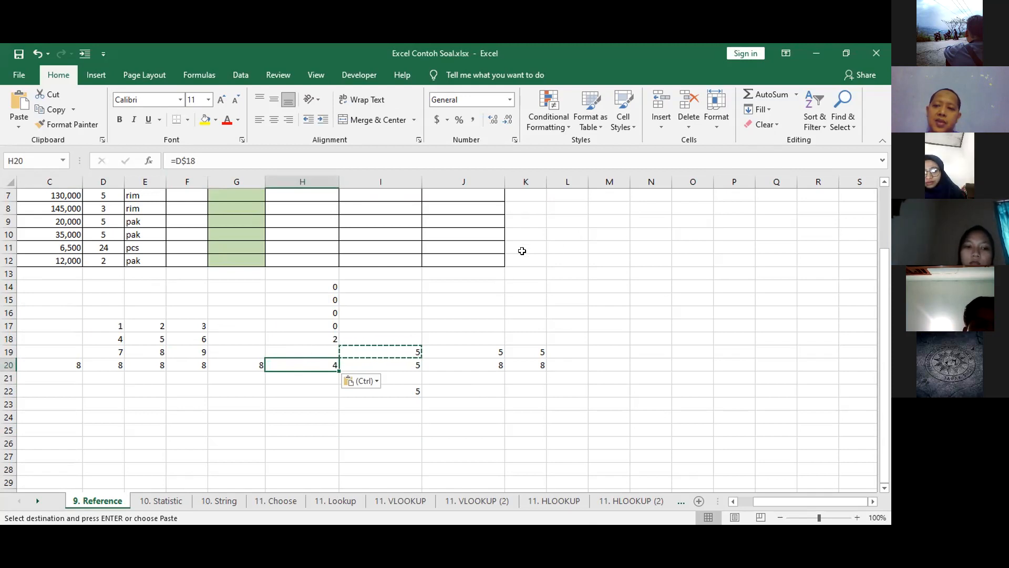
Clear the demonstration formulas from G14:L23 and from cell C20.
drag(259, 284, 548, 398)
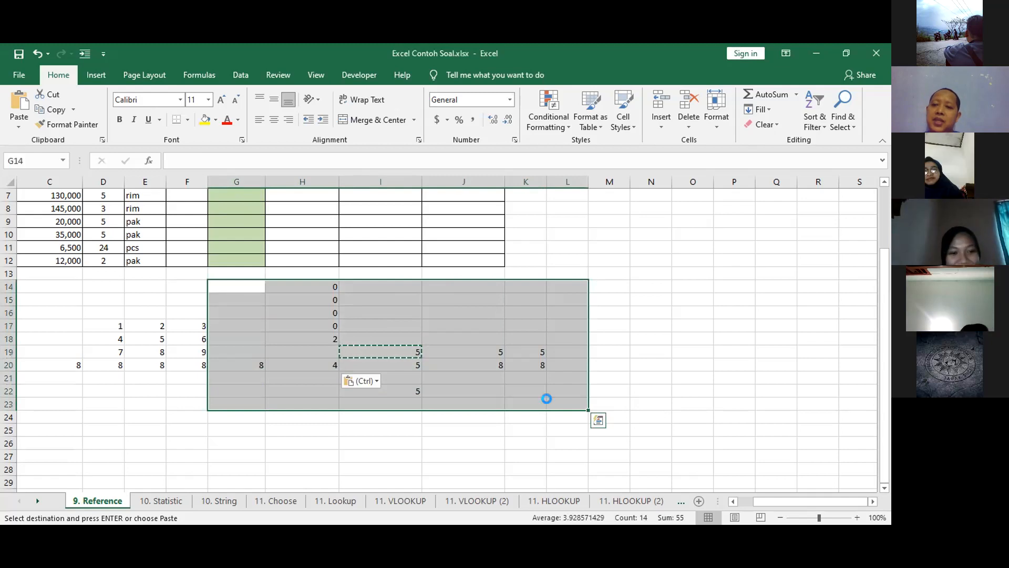
key(Delete)
click(78, 365)
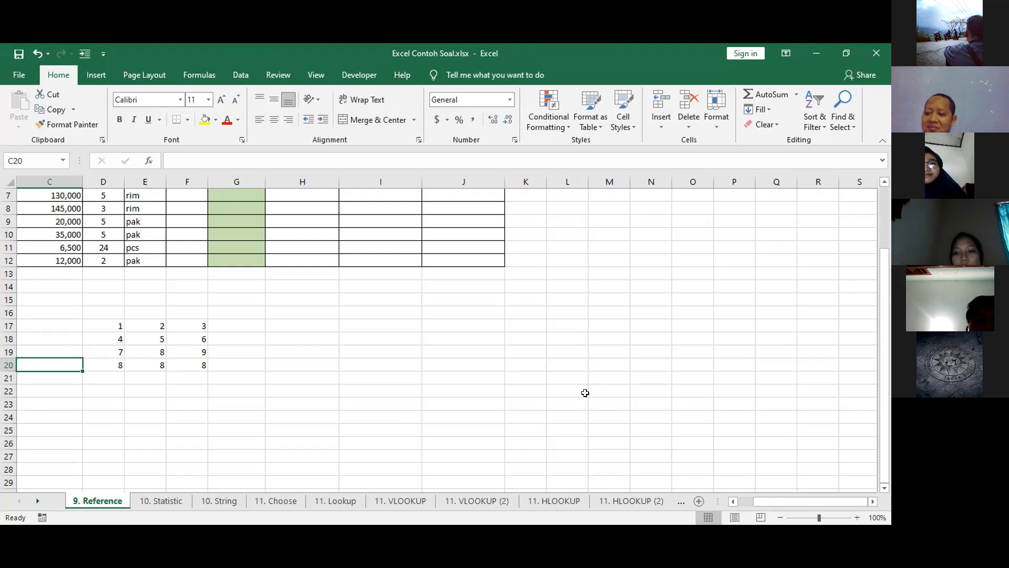
click(355, 374)
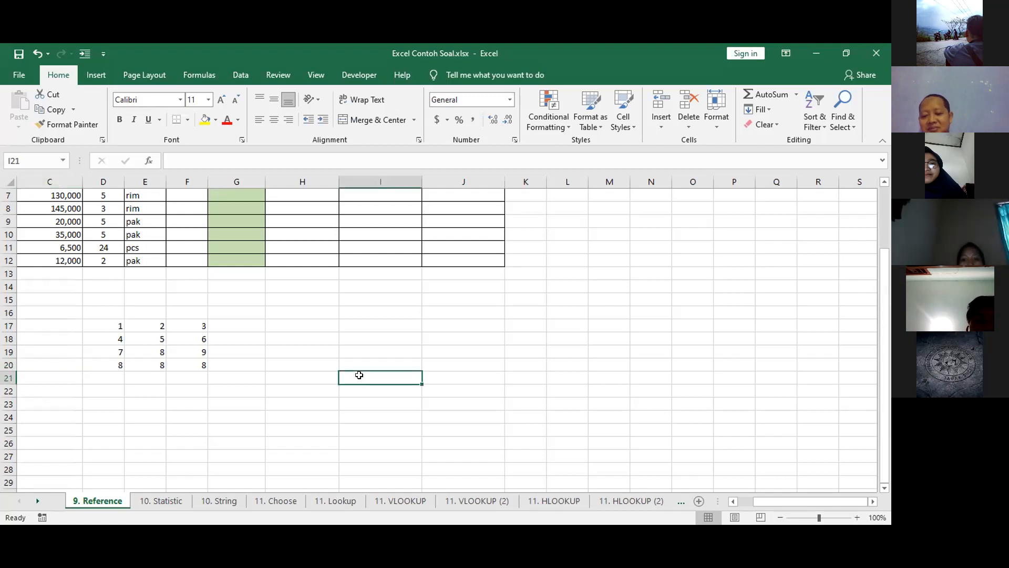
text(=)
click(102, 363)
key(Escape)
Clear the leftover pasted formulas in D20:F20 below the number grid.
click(102, 363)
drag(101, 363, 173, 363)
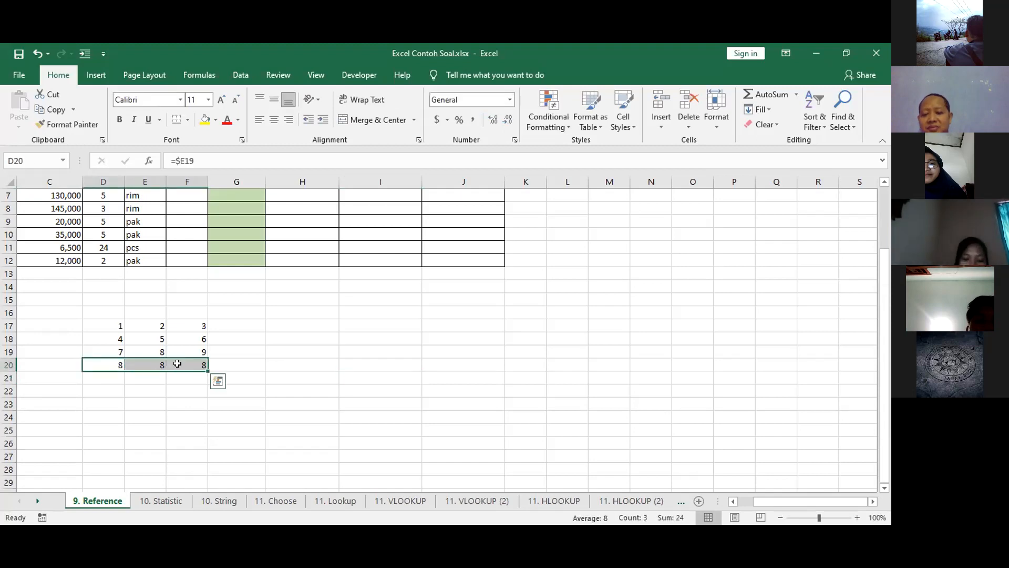
key(Delete)
Enter the row-locked reference =E$18 in cell I21.
click(352, 374)
text(=)
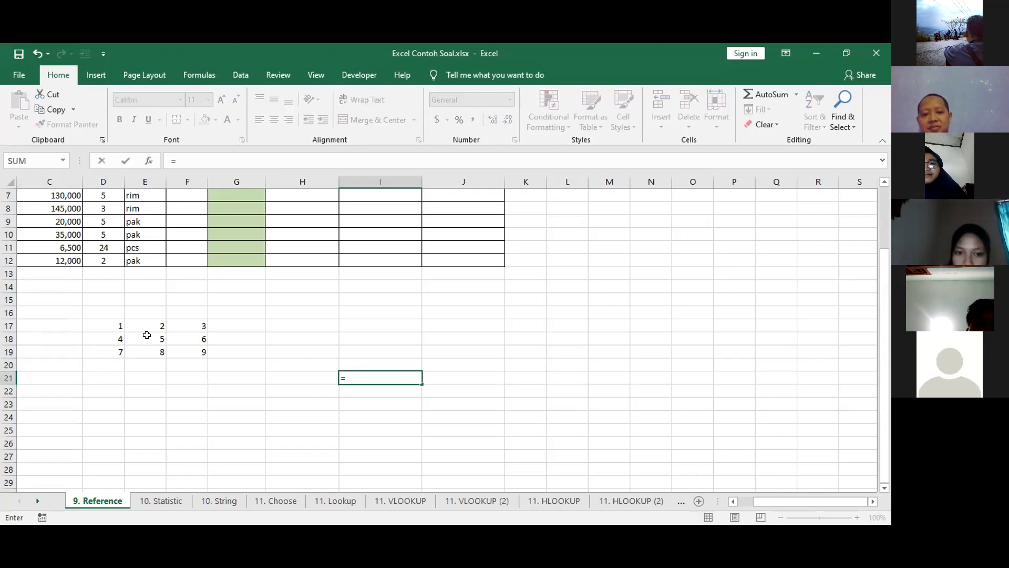
click(145, 338)
click(181, 161)
text($18)
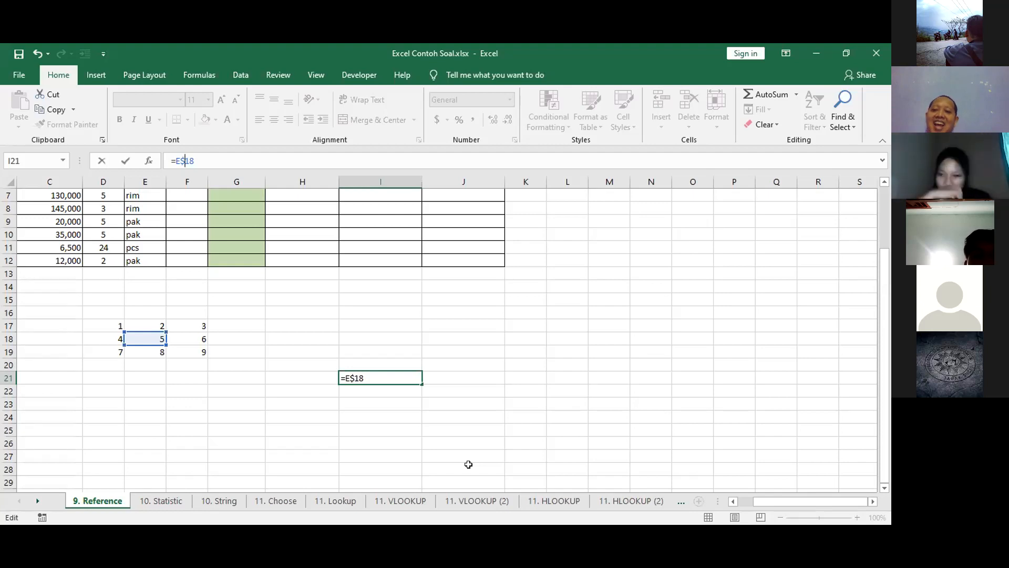
key(Return)
click(400, 376)
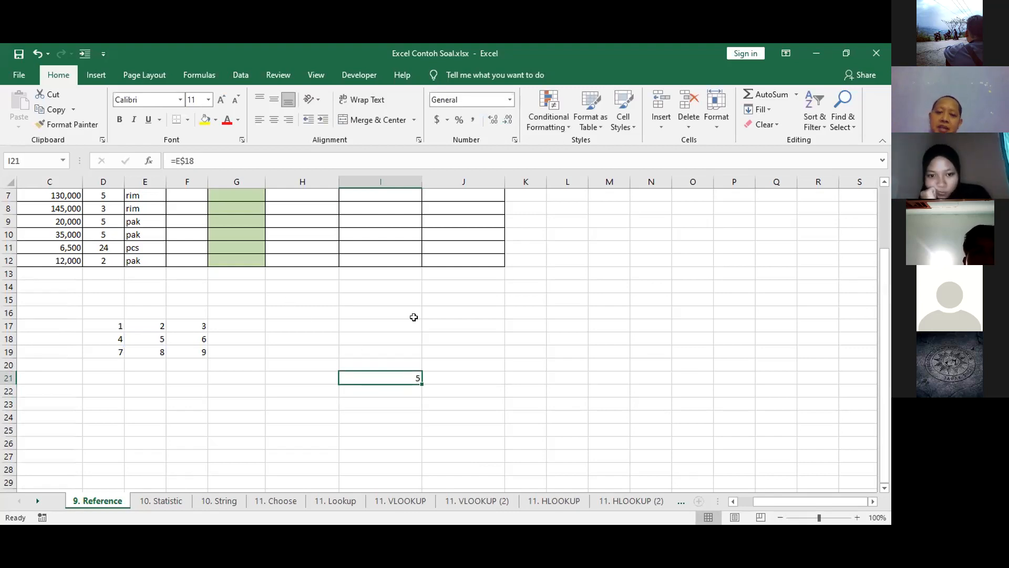
key(alt+Tab)
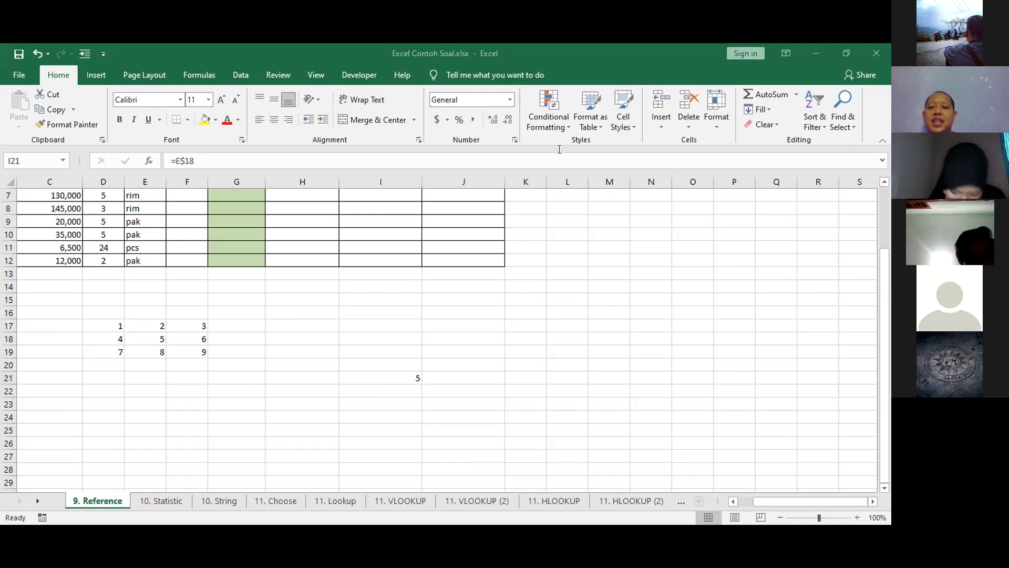
click(387, 377)
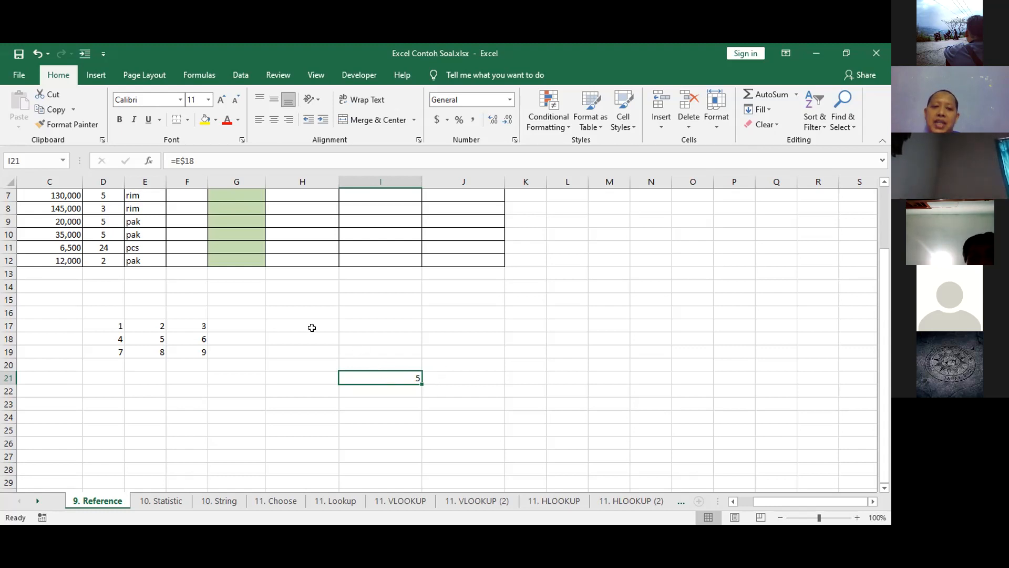
Examine the row-locked reference in I21 and the grid's row 18 that it points to.
key(F2)
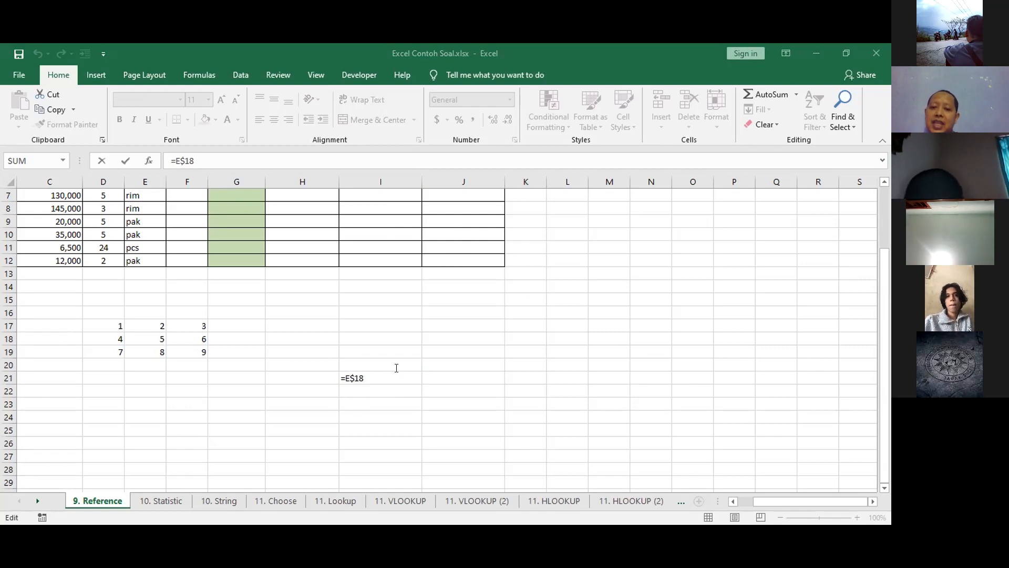
click(363, 368)
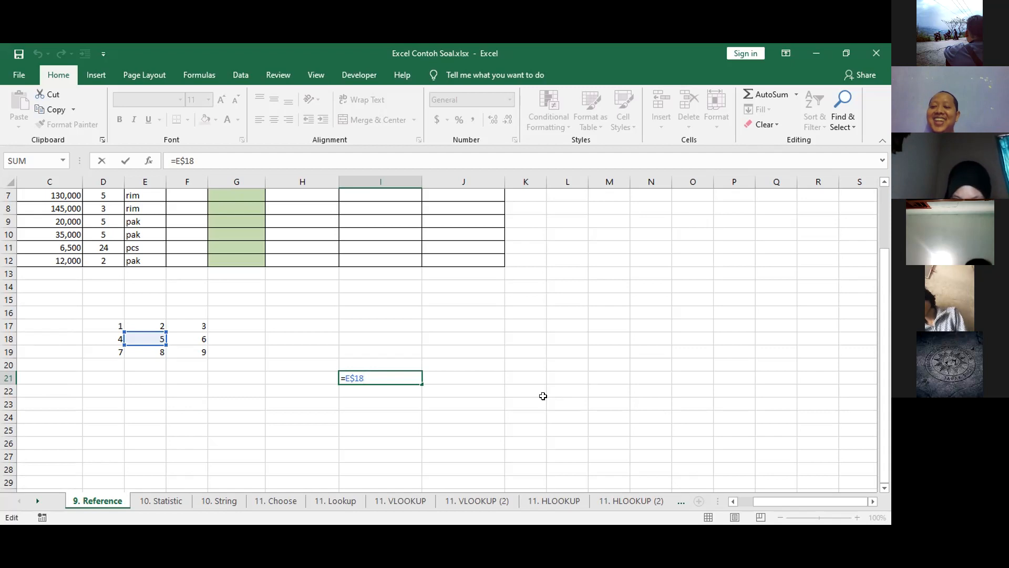
key(Return)
click(374, 376)
double_click(382, 381)
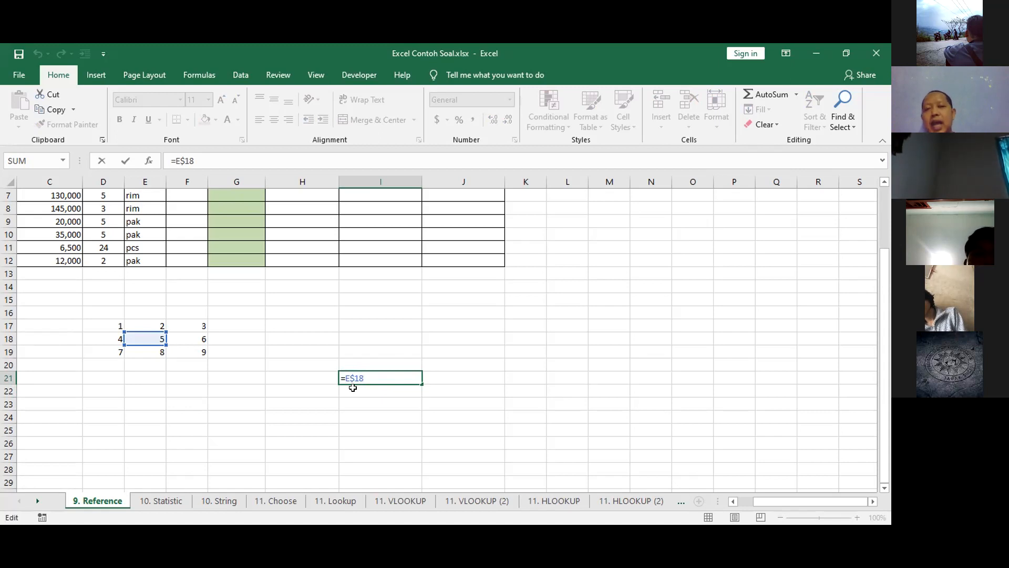
key(Escape)
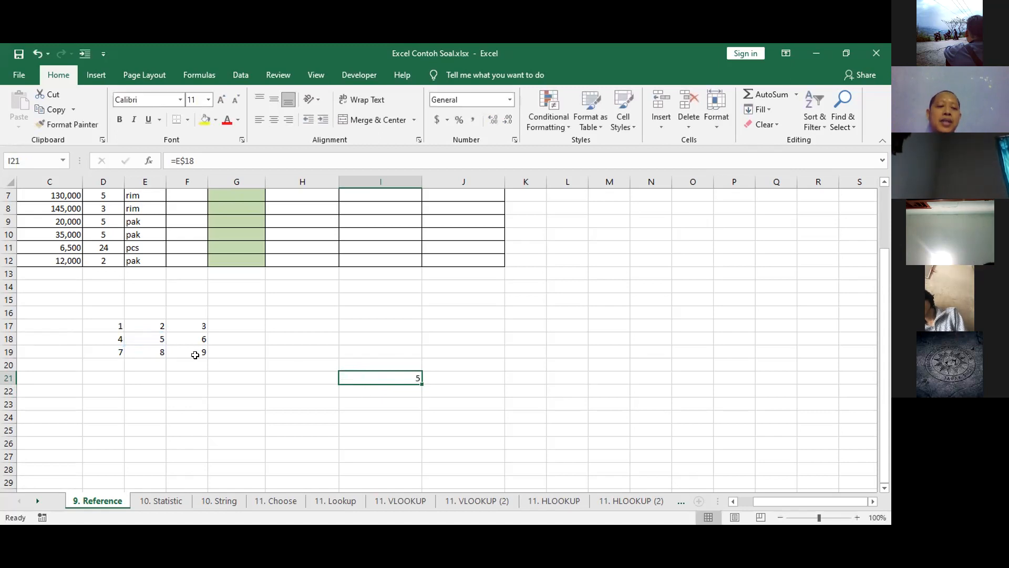
drag(49, 335, 526, 339)
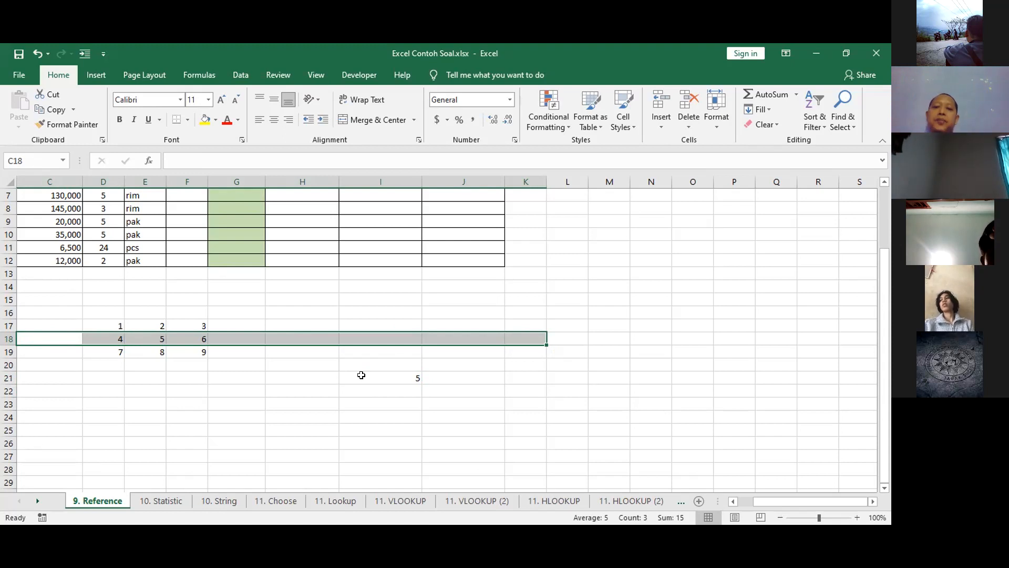
click(406, 375)
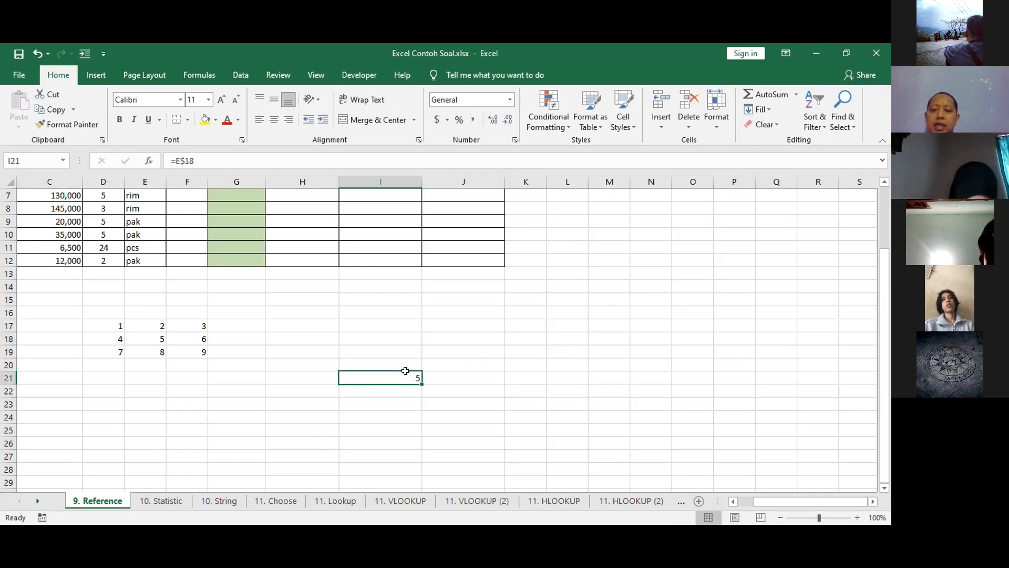
double_click(405, 374)
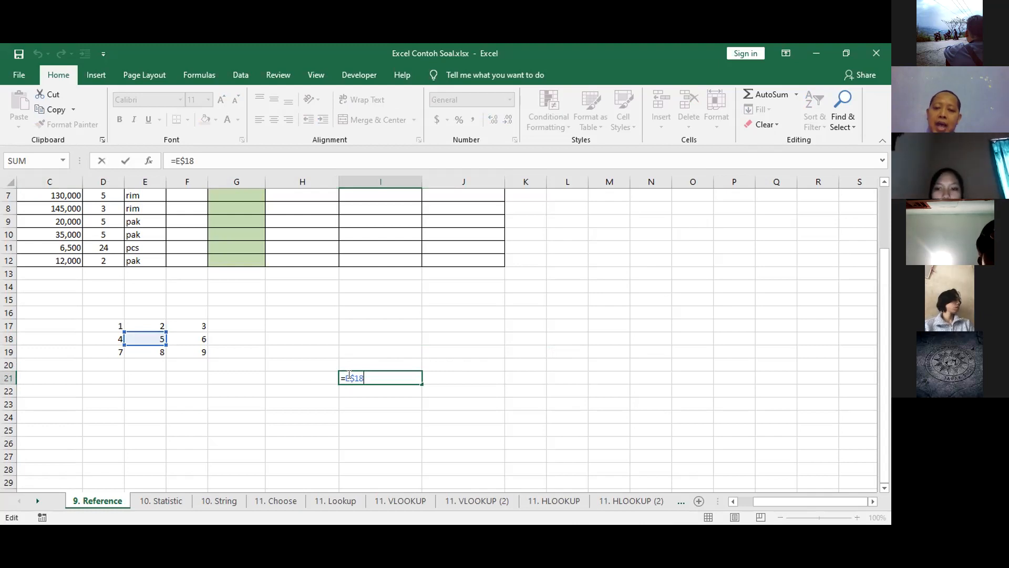
key(ctrl+Return)
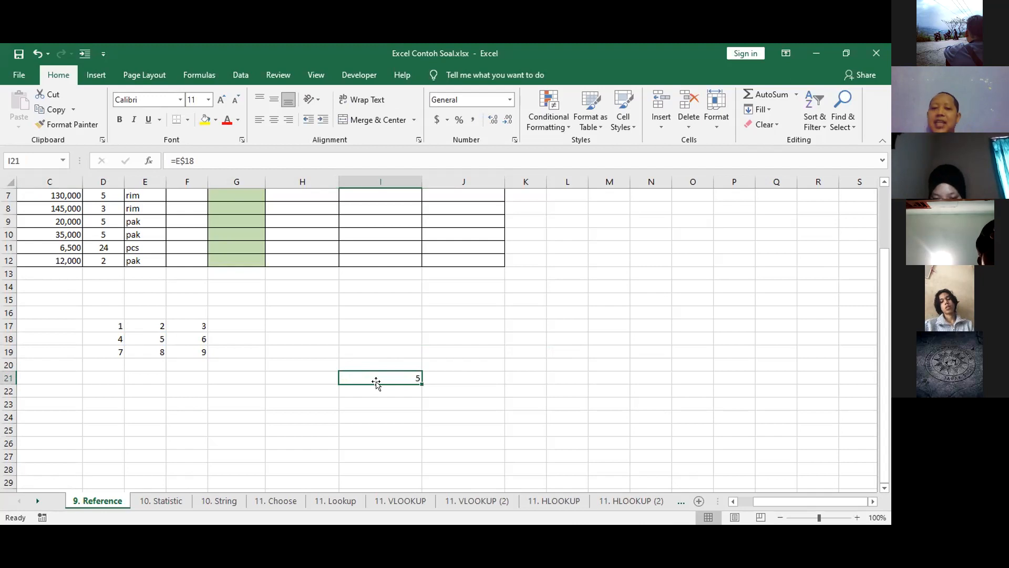
Copy the formula in I21 and point out H21 and I20 as candidate destinations without pasting.
key(ctrl+c)
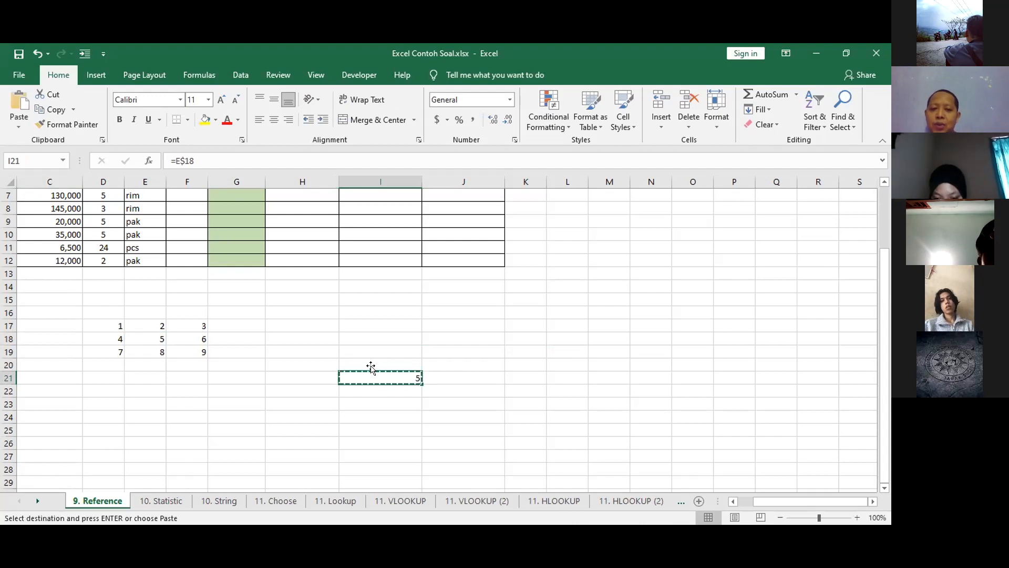
click(305, 375)
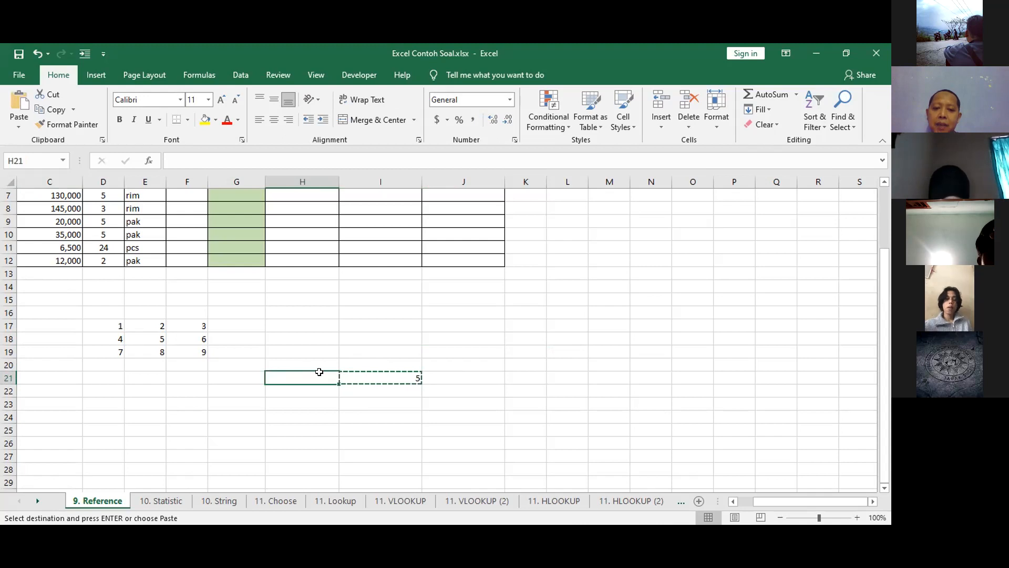
click(359, 364)
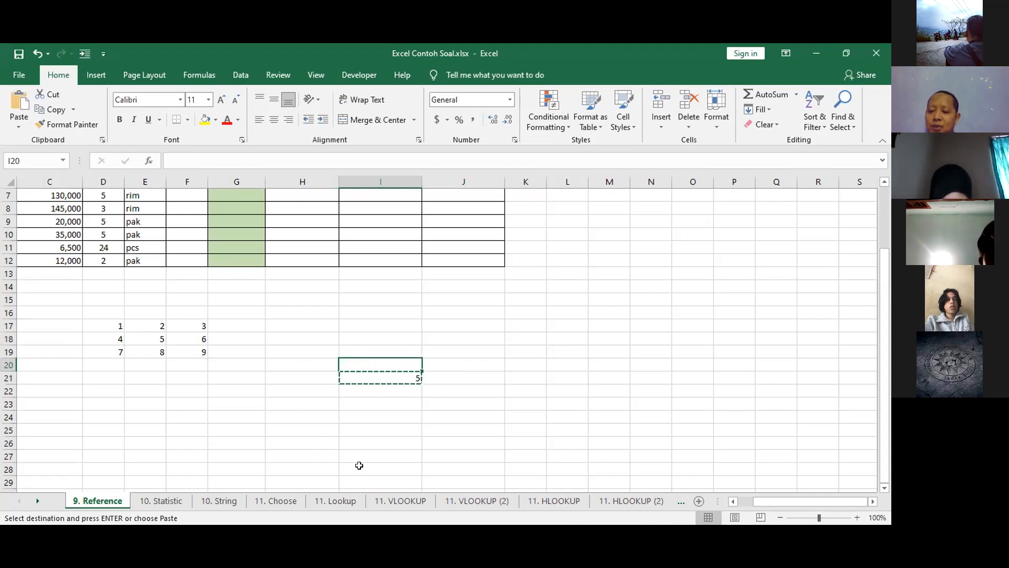
click(300, 377)
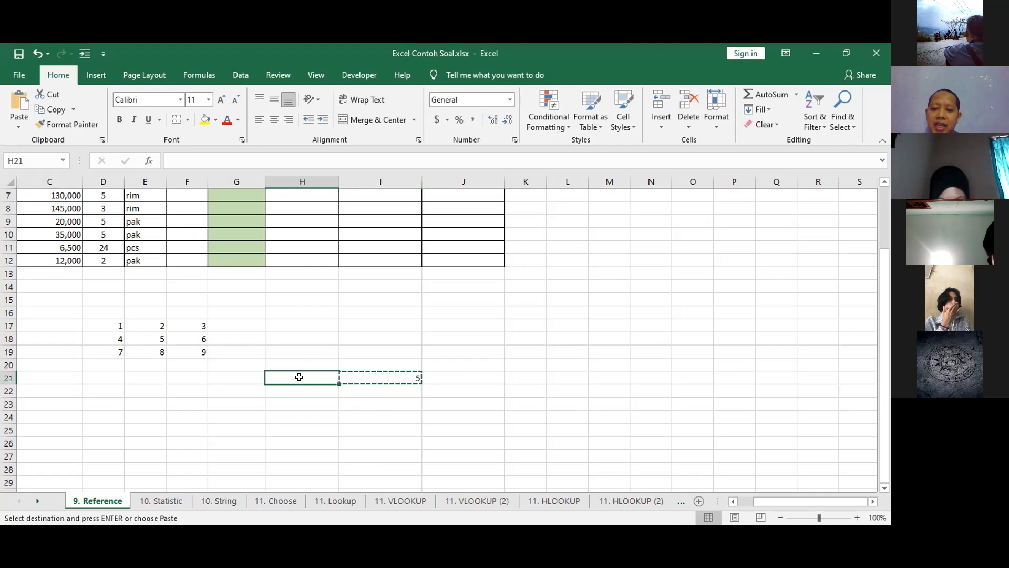
click(371, 361)
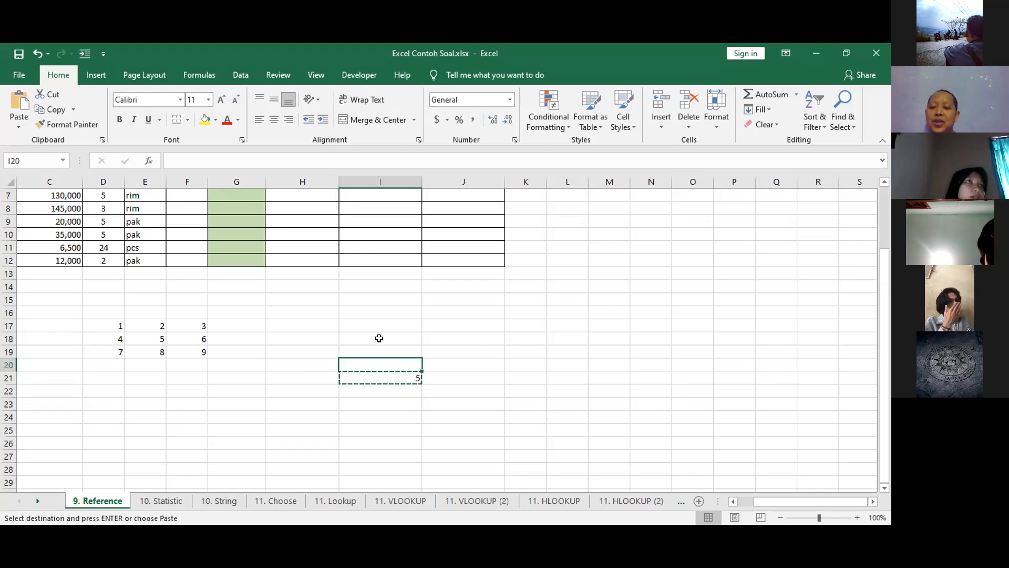
click(303, 375)
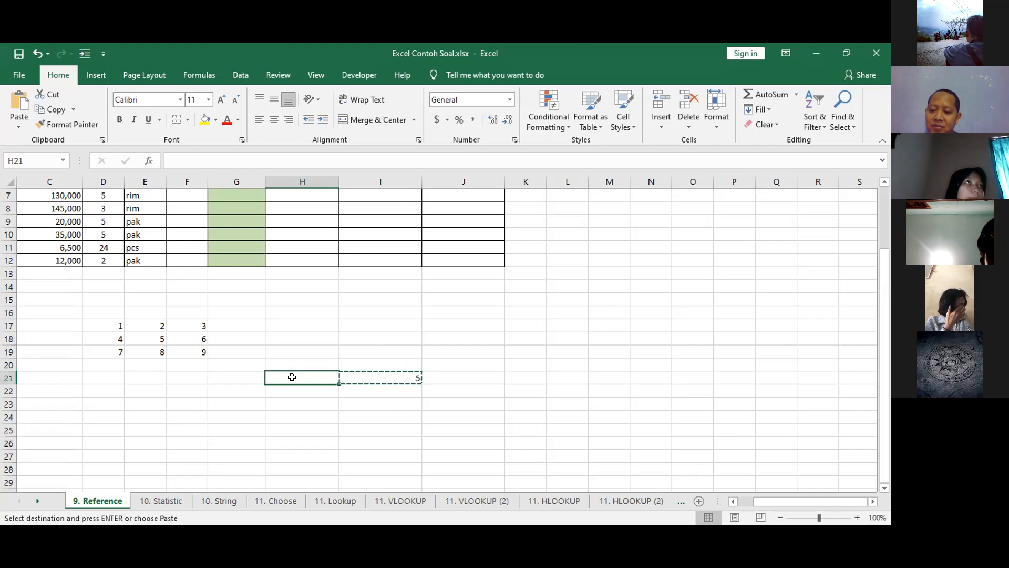
click(354, 366)
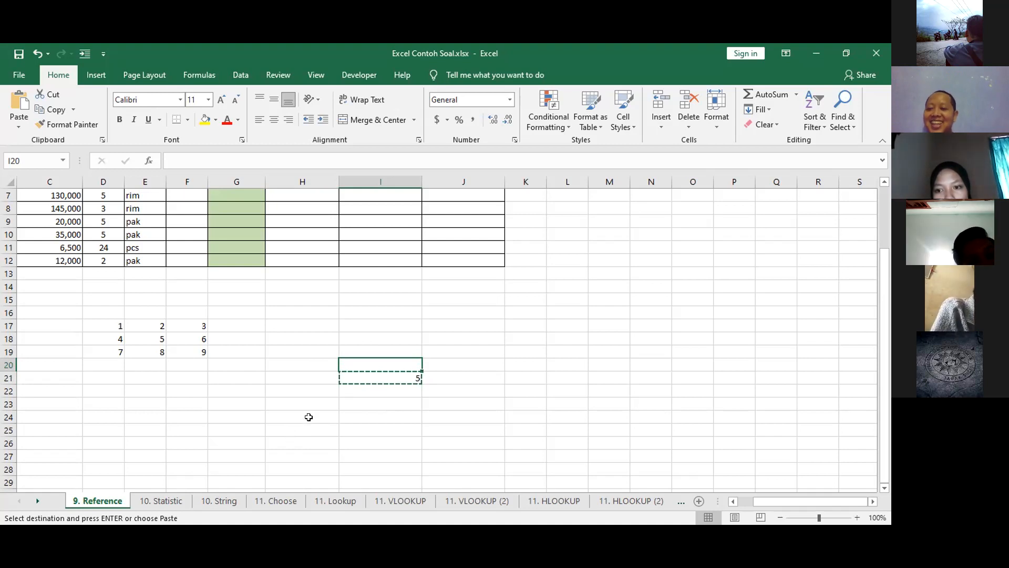
click(307, 374)
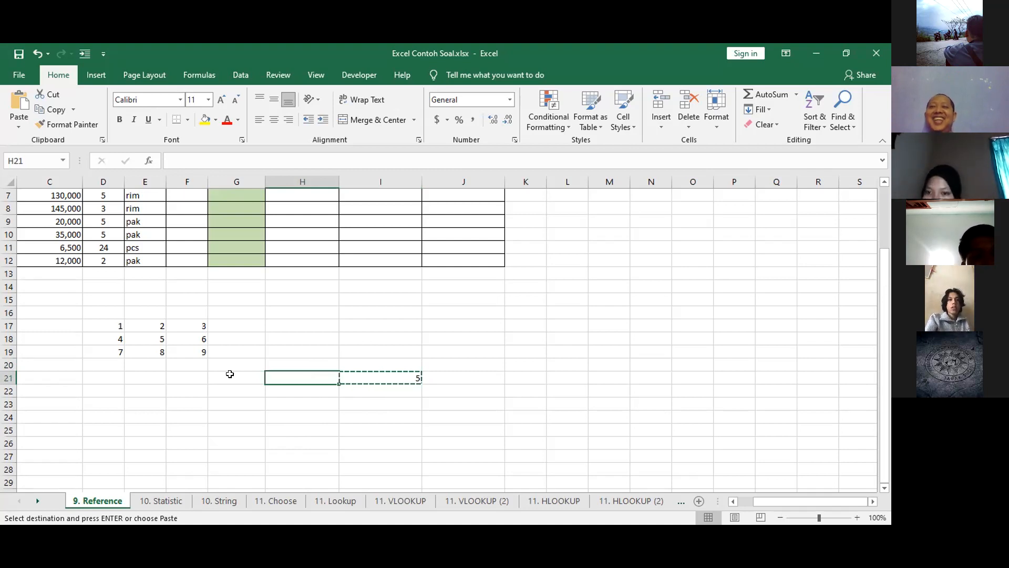
click(394, 375)
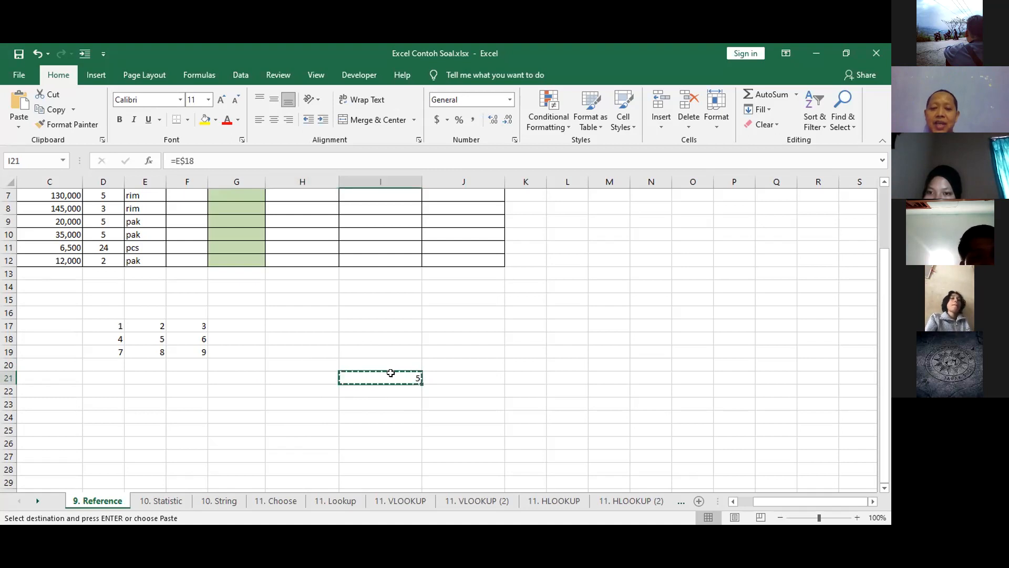
click(311, 374)
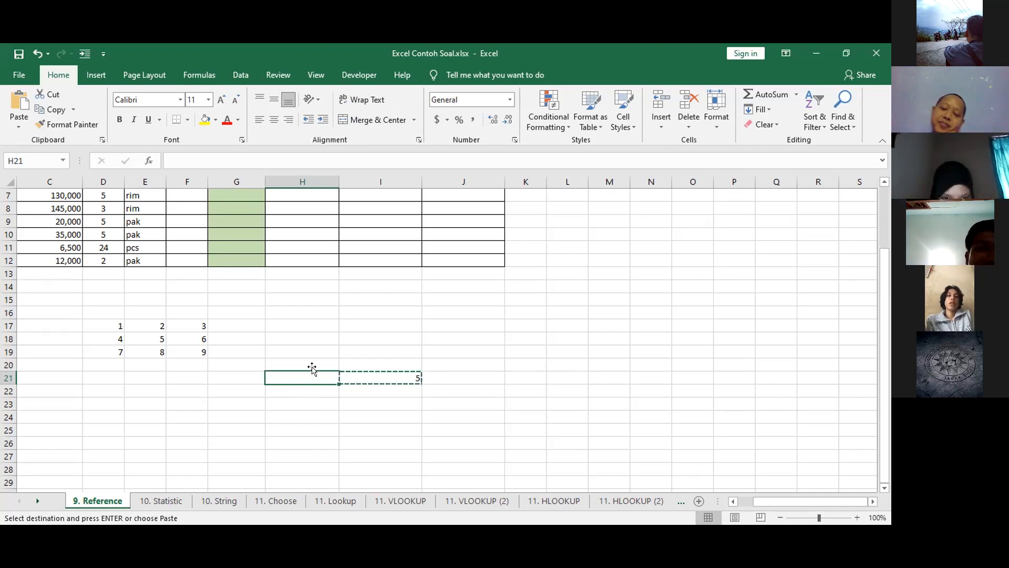
click(383, 376)
click(322, 376)
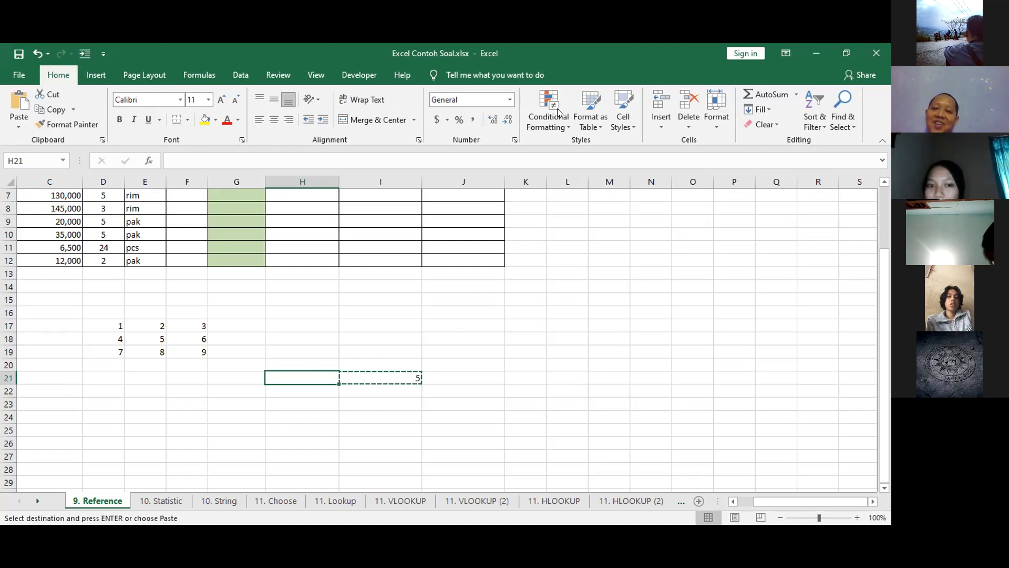
key(alt+Tab)
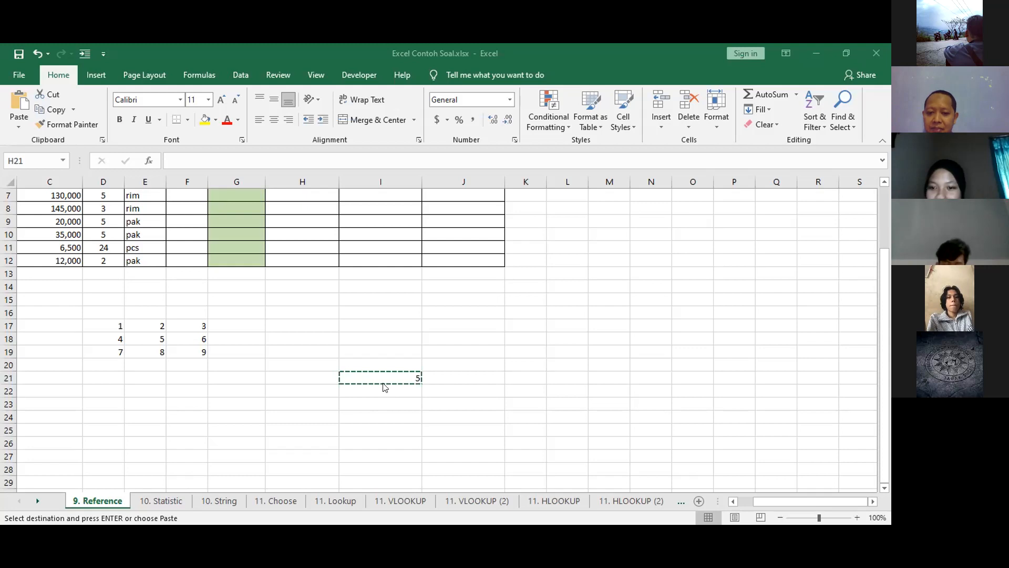
key(alt+Tab)
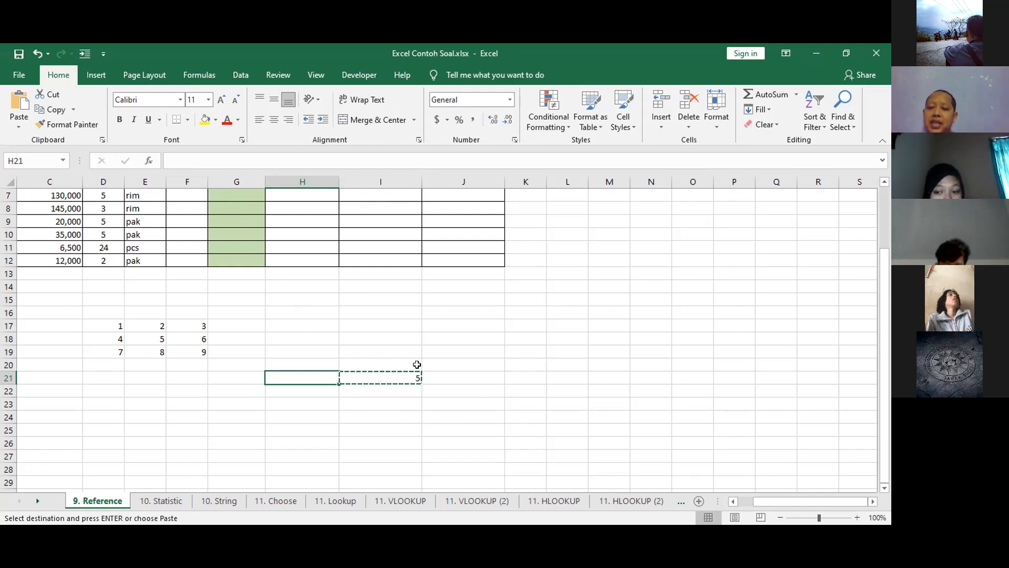
Review the formula in I21, copy it, and point out H21, J21, H19 and I19 as candidate destinations without pasting.
click(402, 374)
double_click(402, 374)
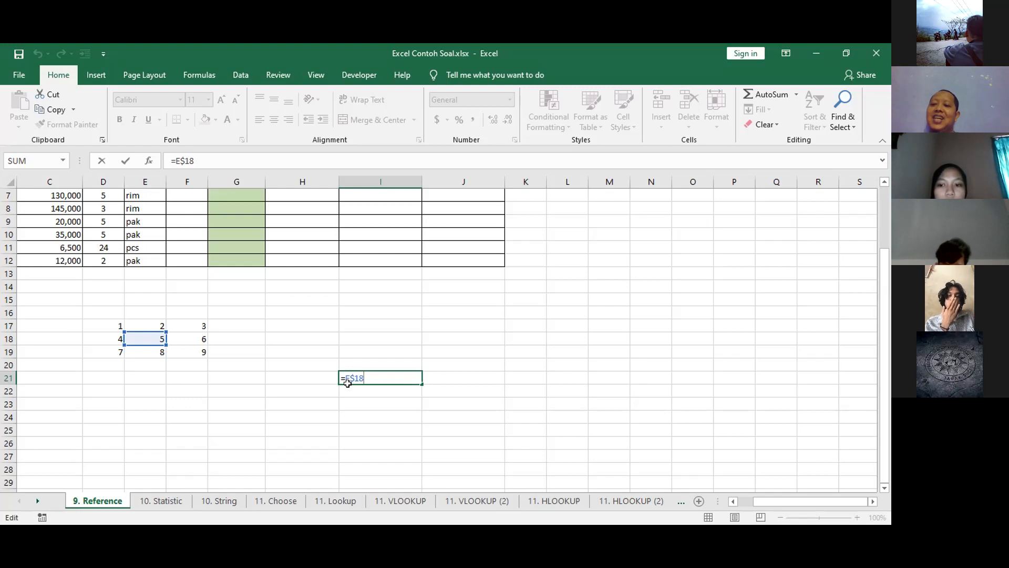
key(ctrl+Return)
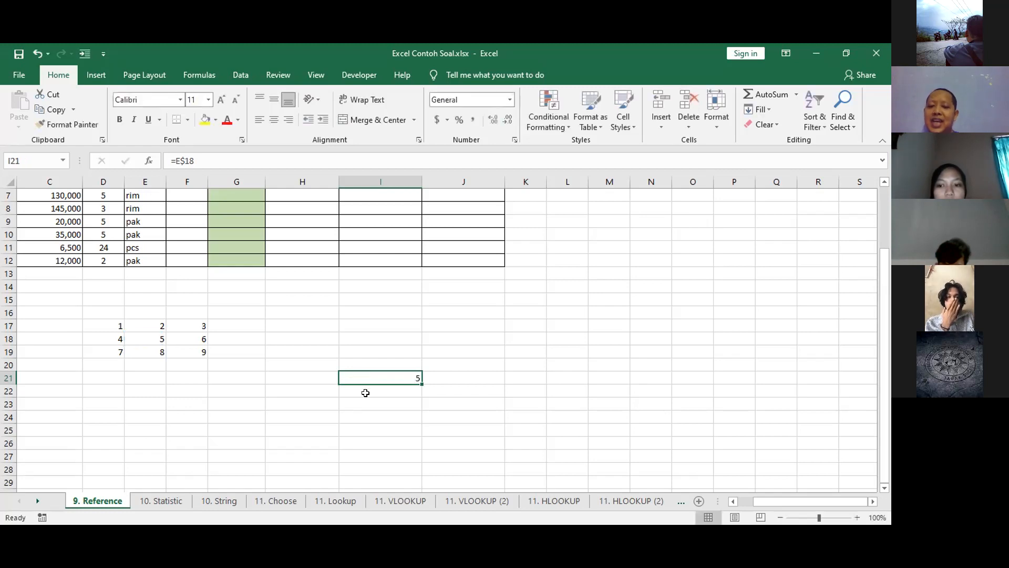
key(F2)
key(Escape)
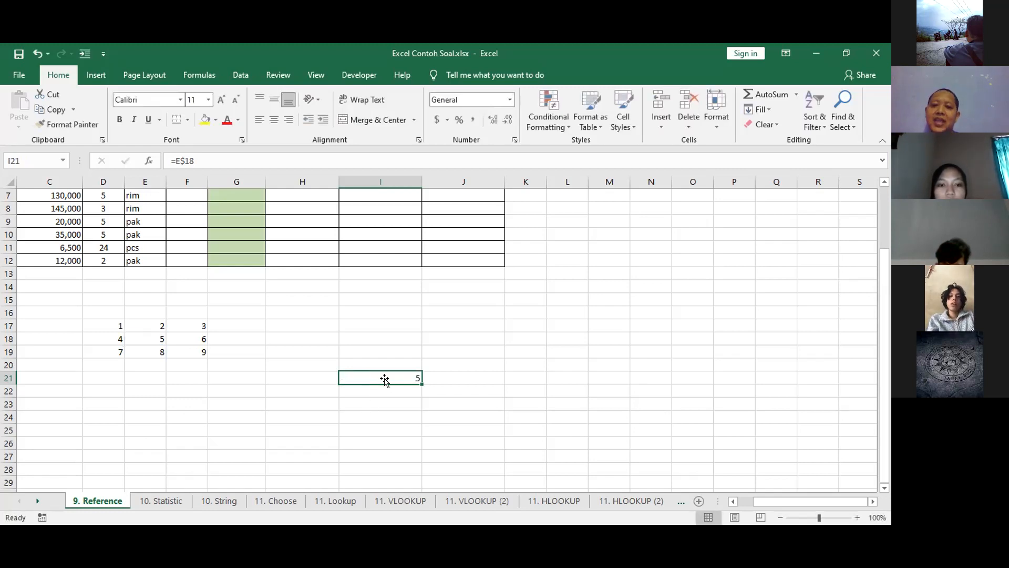
key(ctrl+c)
click(337, 377)
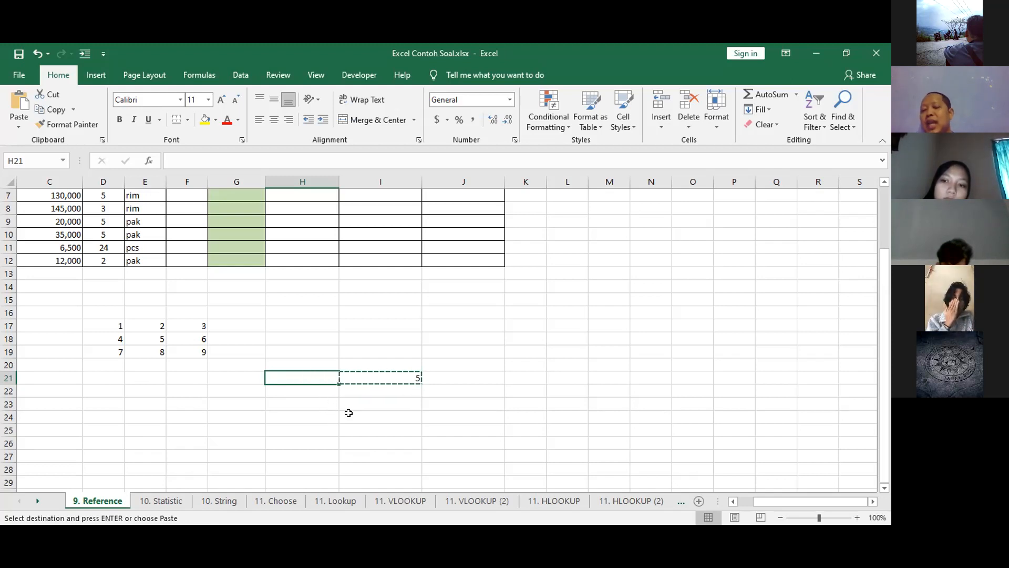
click(381, 374)
click(319, 375)
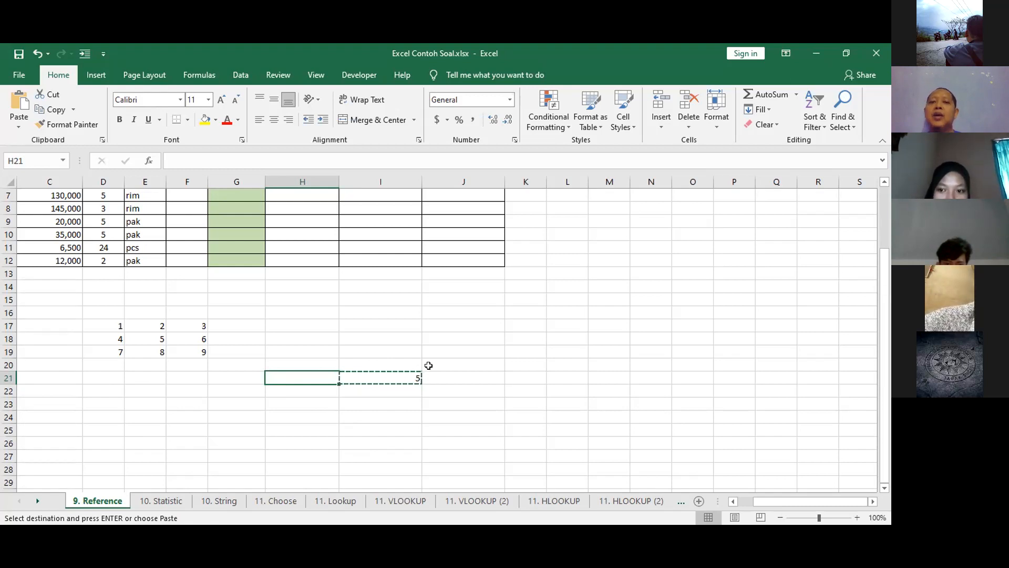
click(385, 374)
click(308, 374)
click(458, 372)
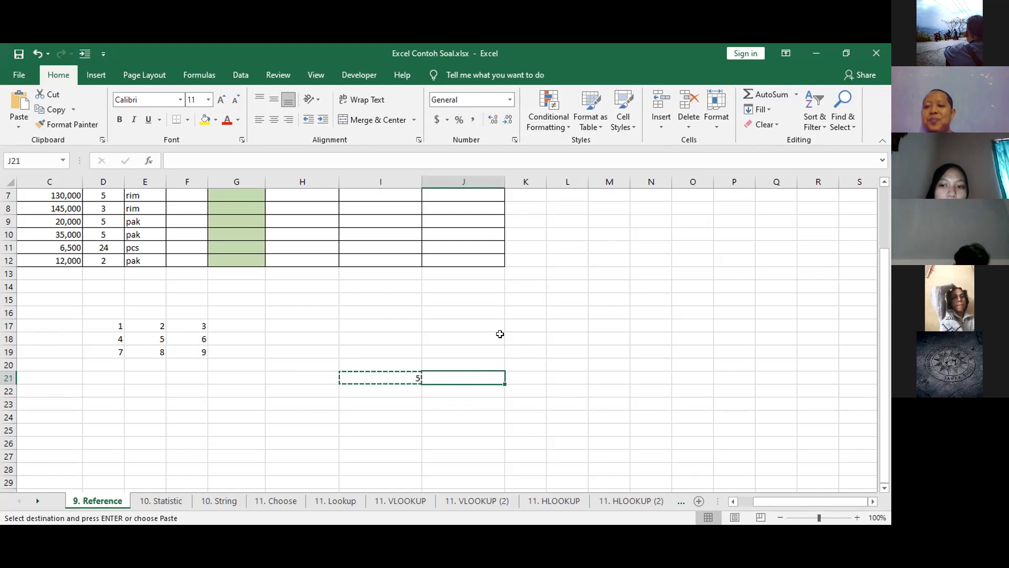
click(288, 382)
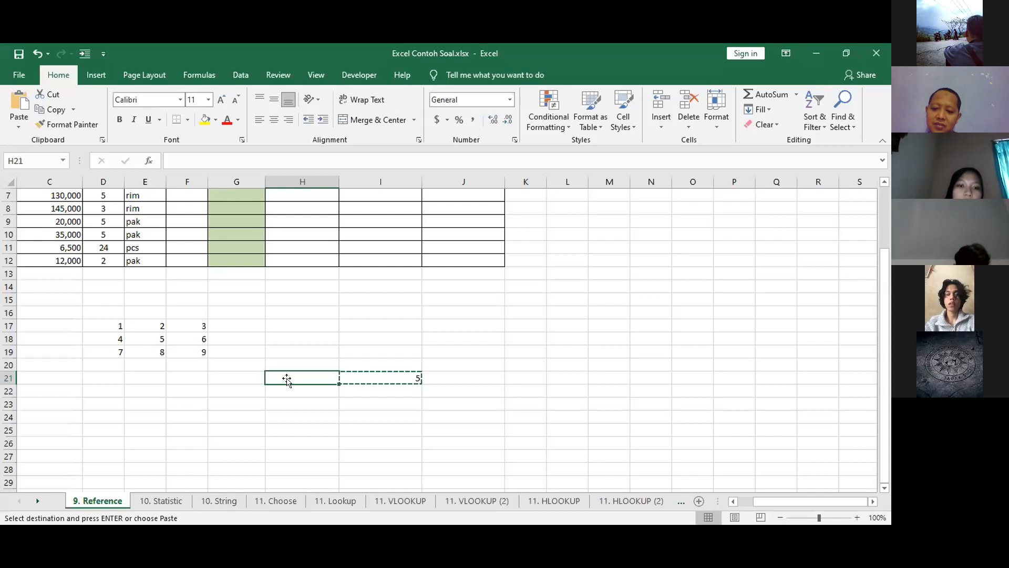
click(298, 350)
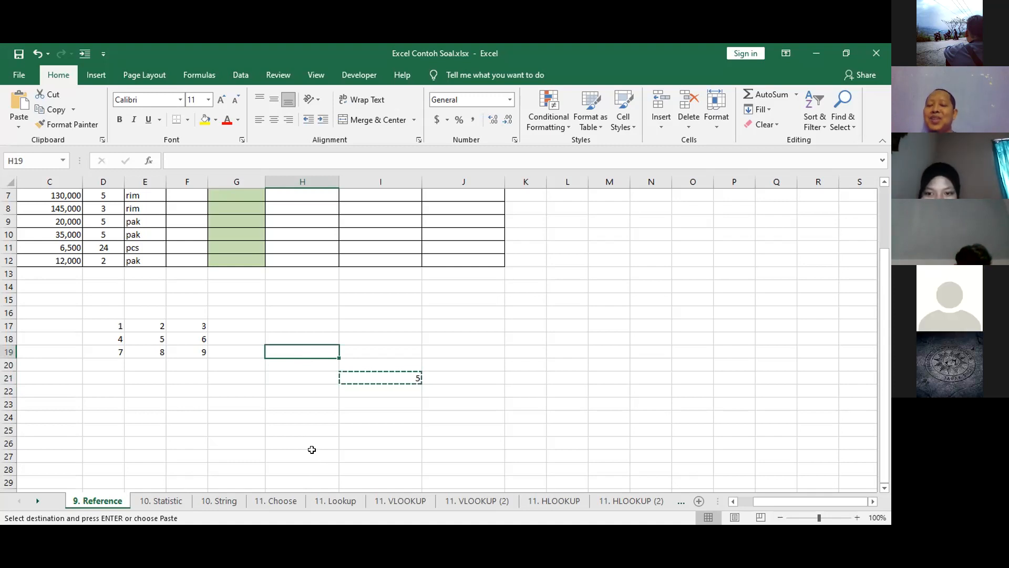
click(382, 353)
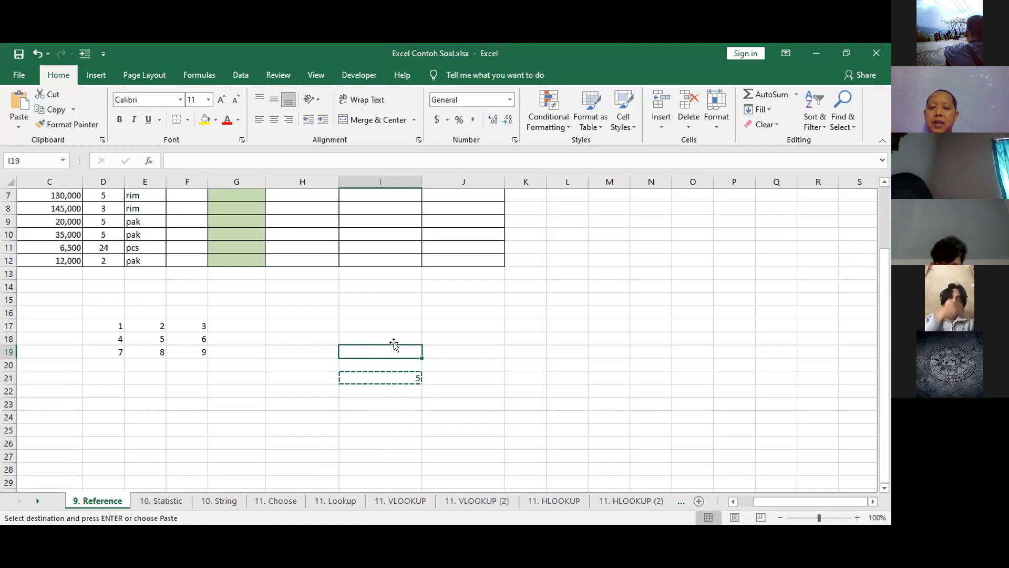
Copy the row-locked formula from I21 into I18.
double_click(393, 378)
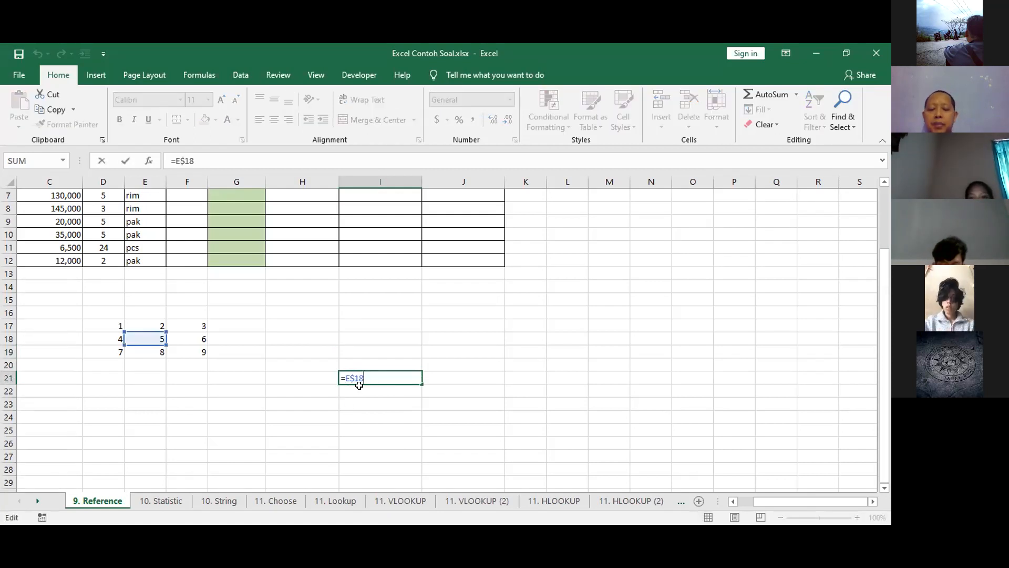
key(Escape)
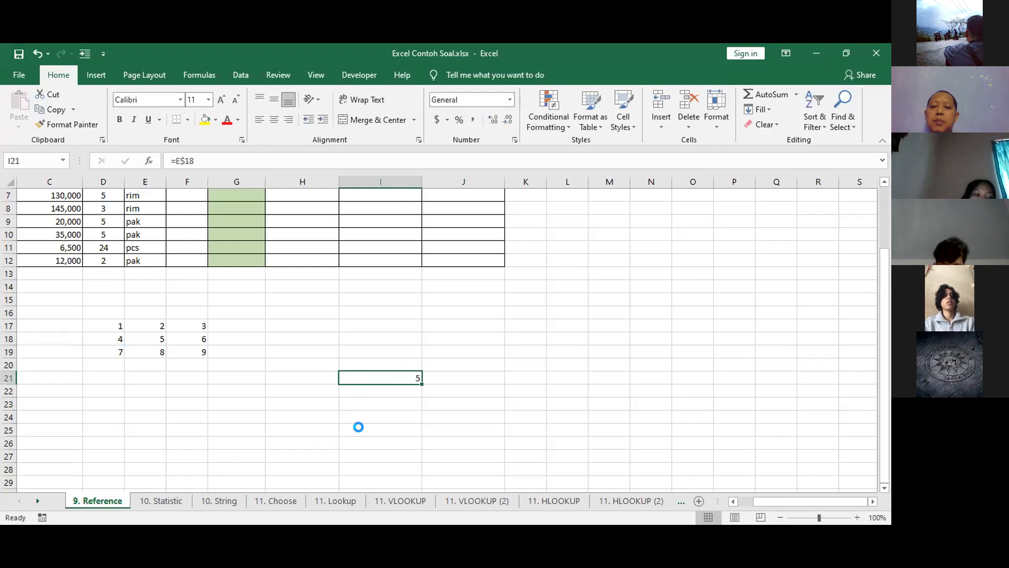
key(ctrl+c)
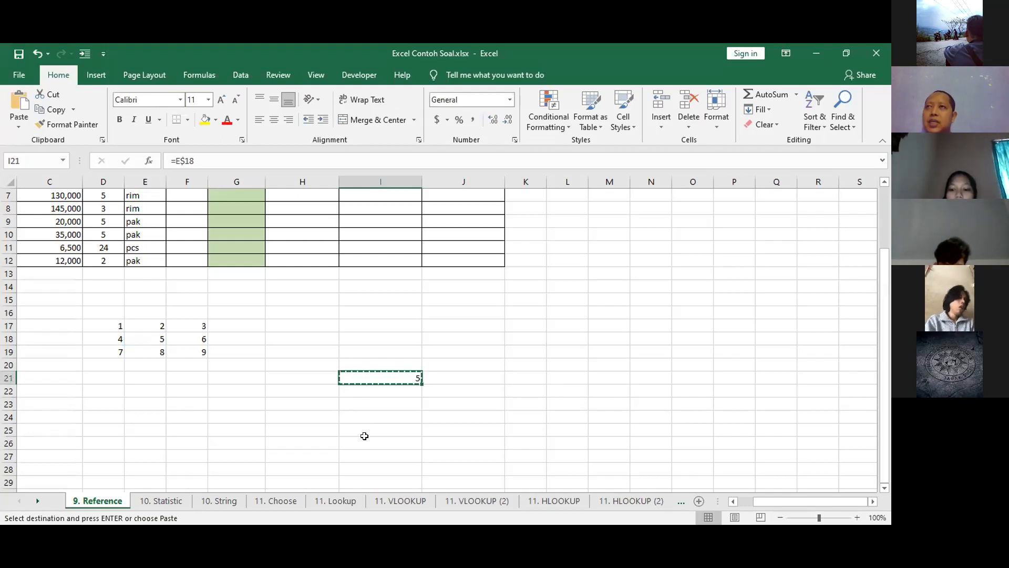
click(386, 336)
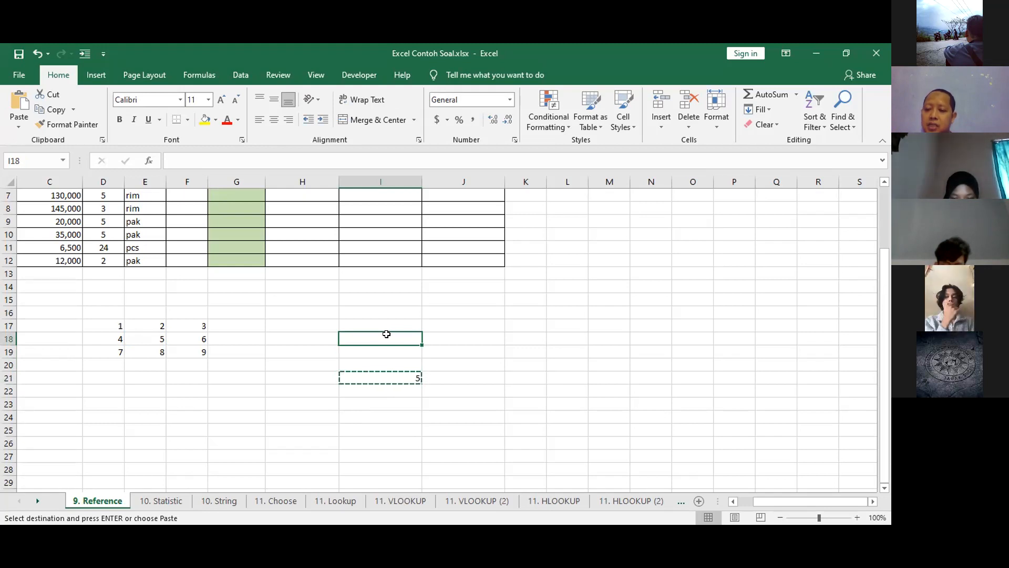
key(ctrl+v)
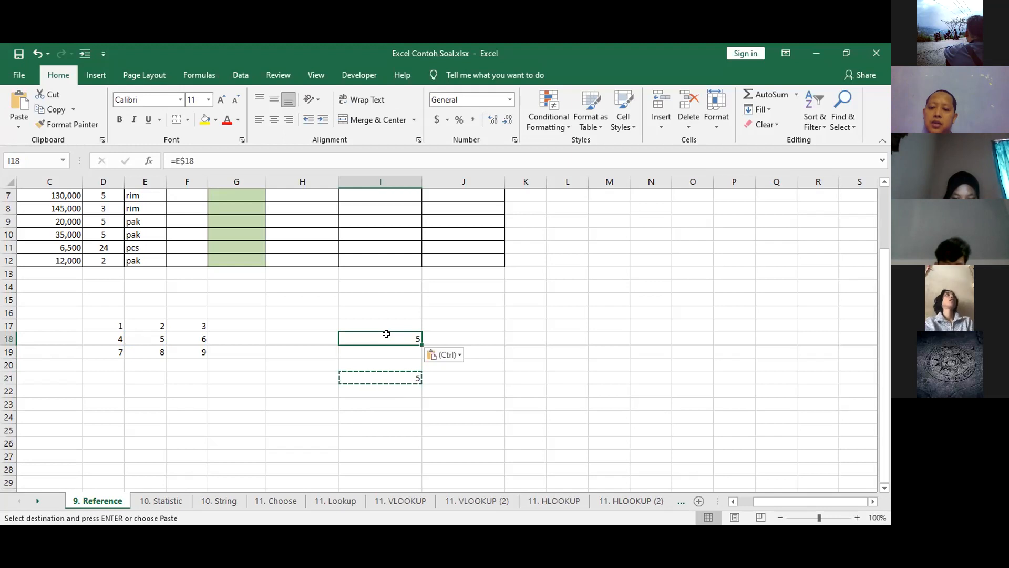
Review the row-locked formula in I21 and the E$18 cell it refers to.
click(387, 376)
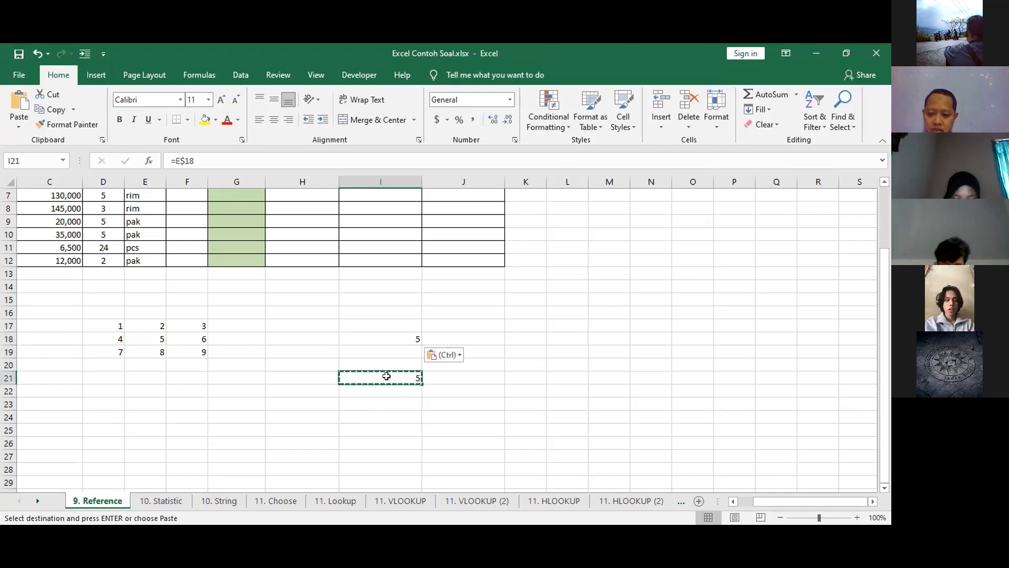
double_click(387, 376)
key(Escape)
key(ctrl+c)
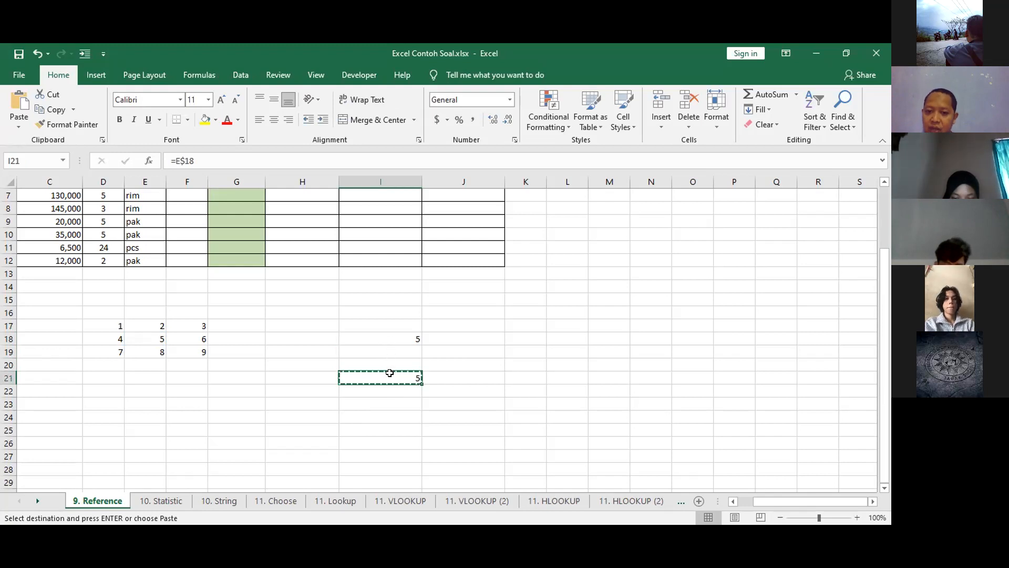
double_click(362, 381)
key(Escape)
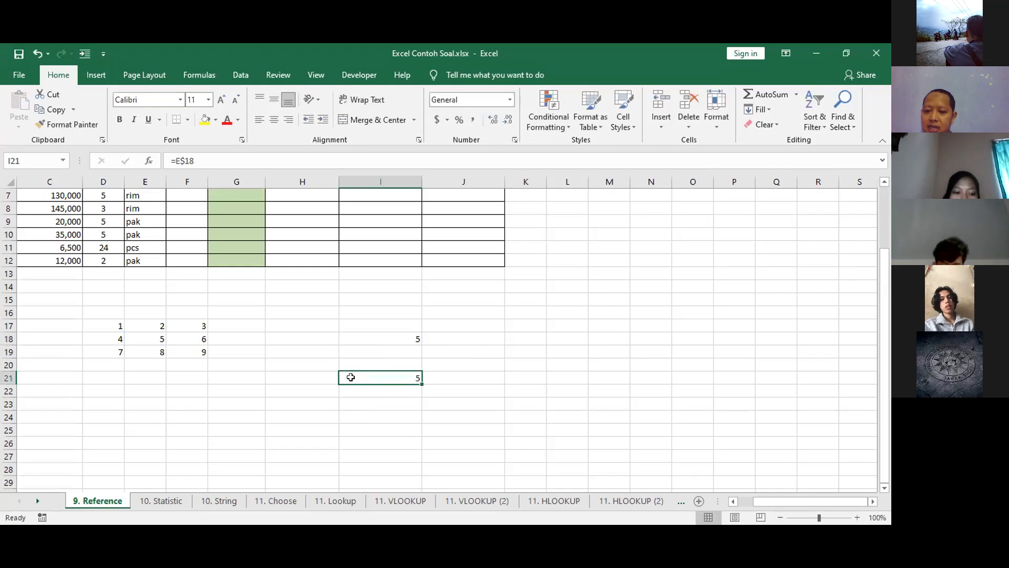
Copy the row-locked formula from I21 into the cells above and below it, I14:I20 and I22:I31.
key(ctrl+c)
drag(379, 282, 385, 322)
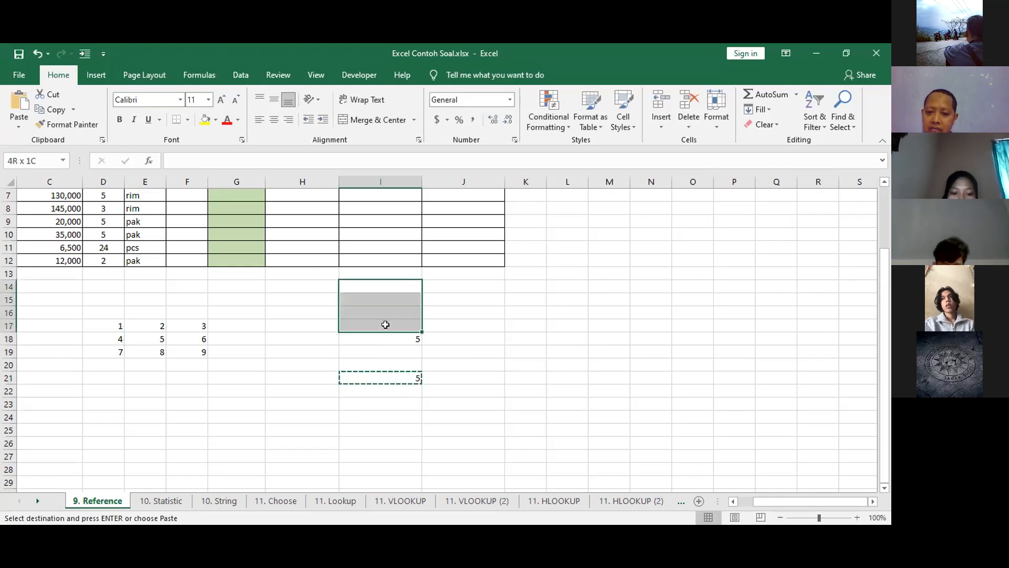
drag(386, 399, 384, 466)
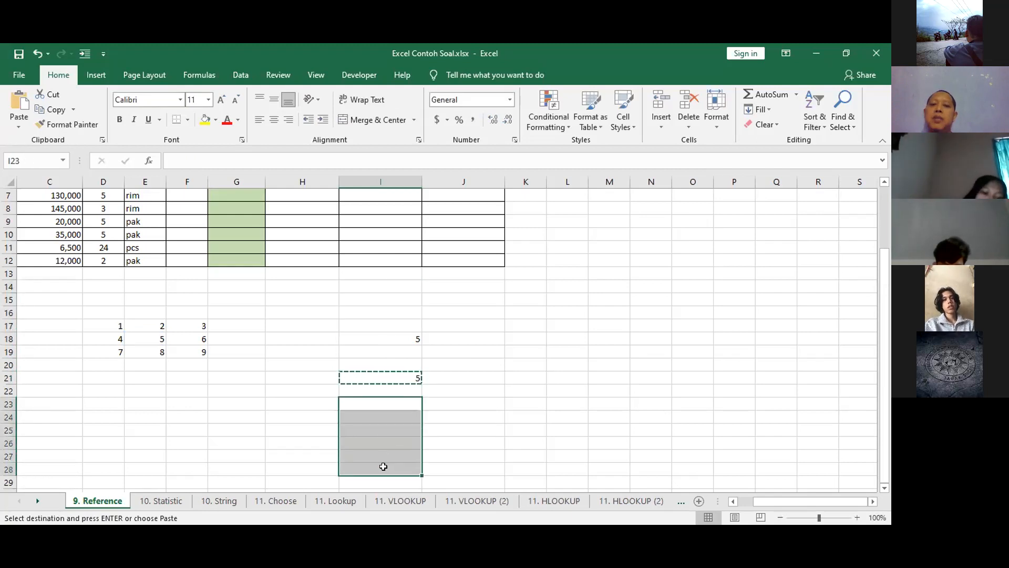
drag(385, 287, 384, 489)
key(ctrl+v)
Paste the copied I21 formula into J14:J30 and point out the matching source cell F18 in the grid.
key(ctrl+v)
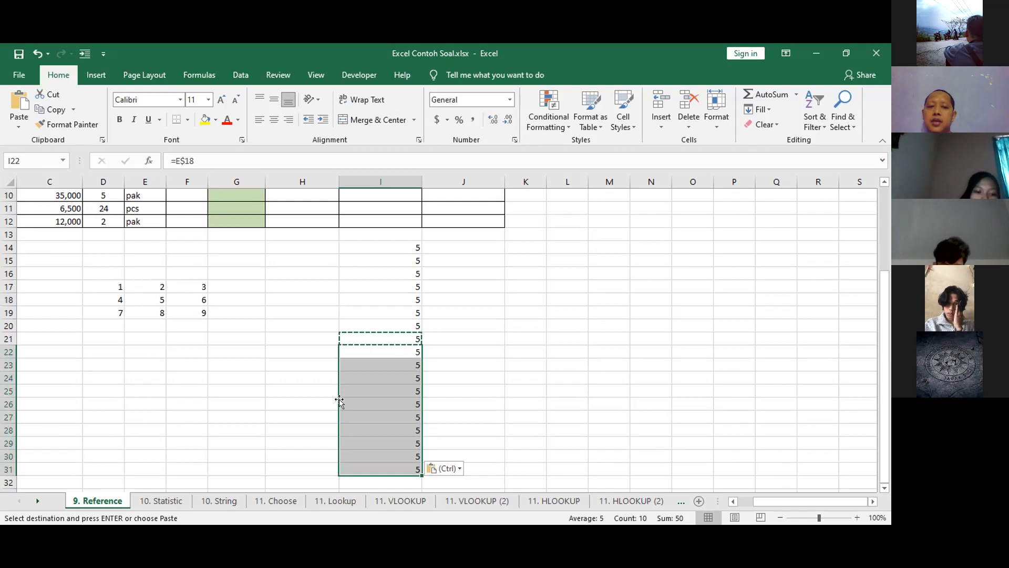
drag(460, 247, 464, 451)
key(ctrl+v)
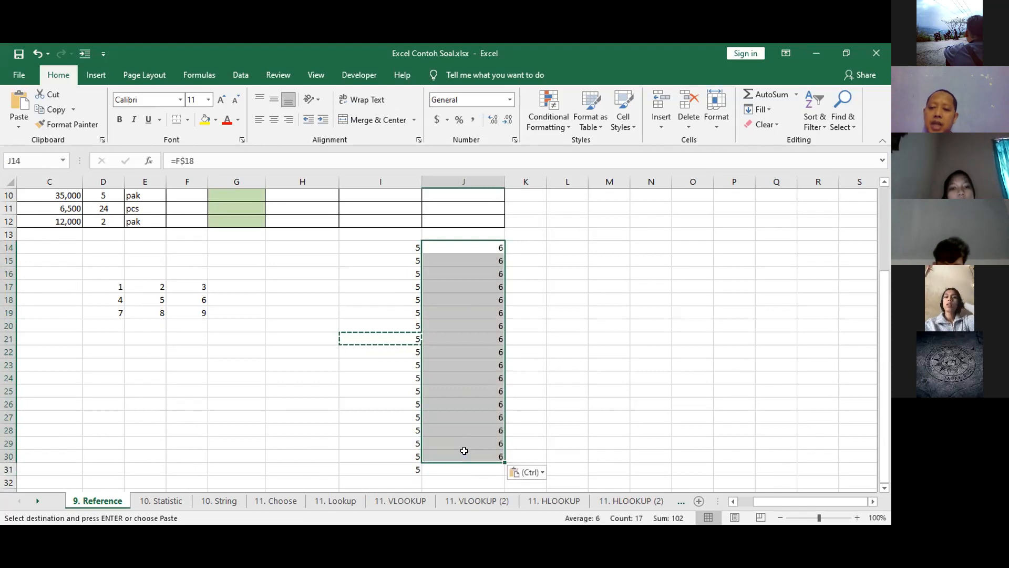
scroll(424, 336, up, 2)
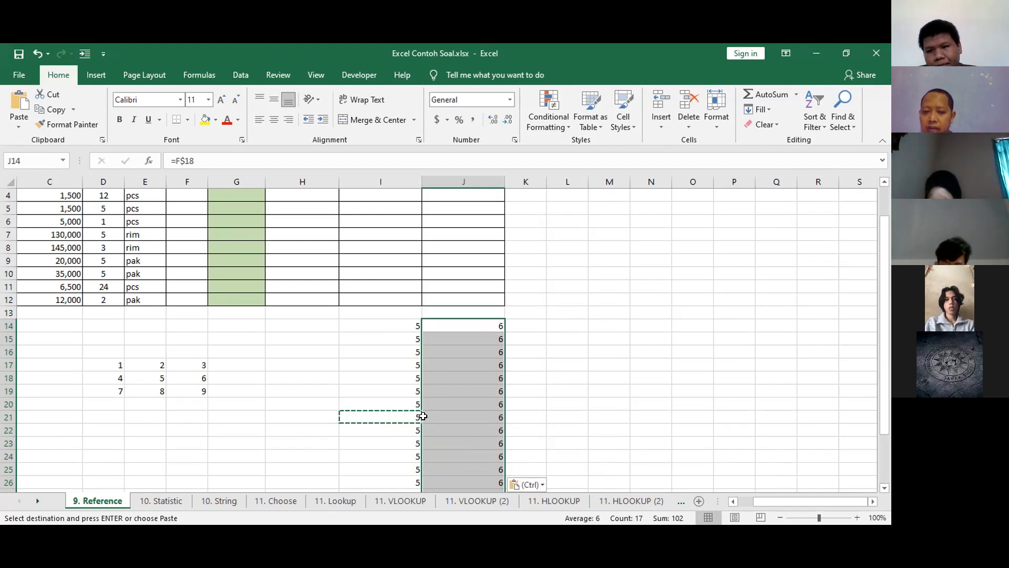
click(183, 377)
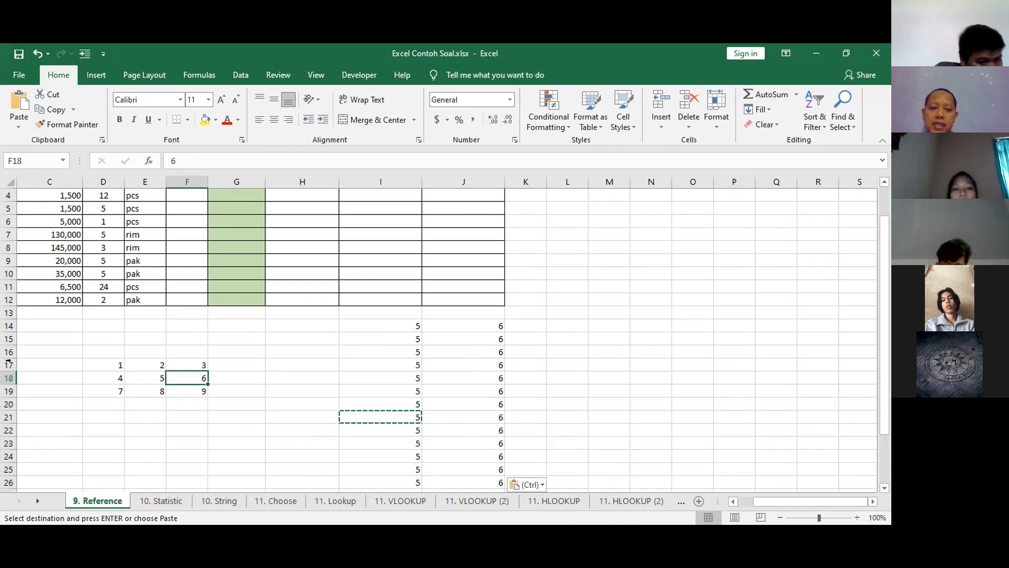
Paste the copied I21 formula into H15:H28.
scroll(478, 343, down, 1)
scroll(478, 343, down, 1)
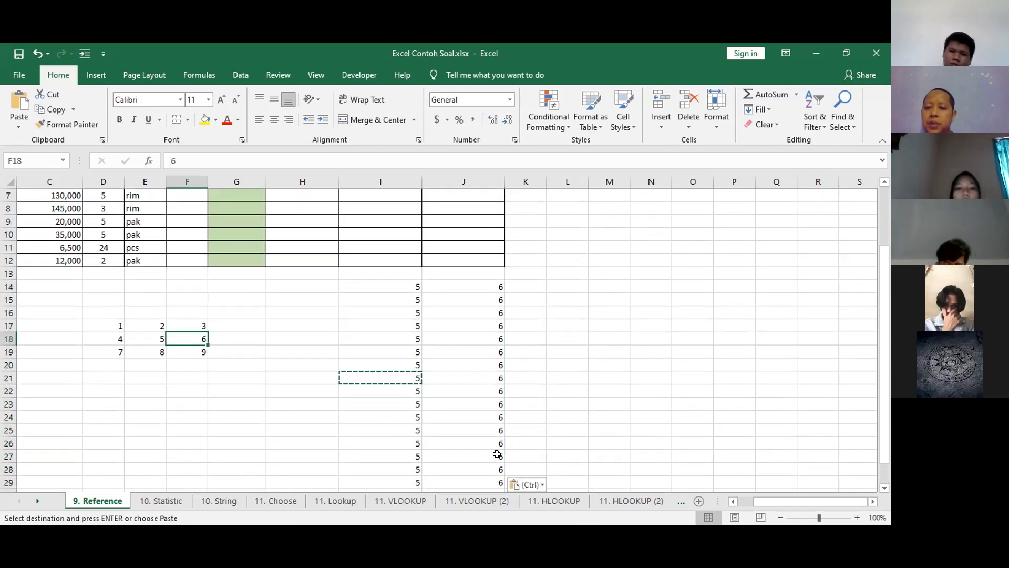
drag(307, 301, 308, 470)
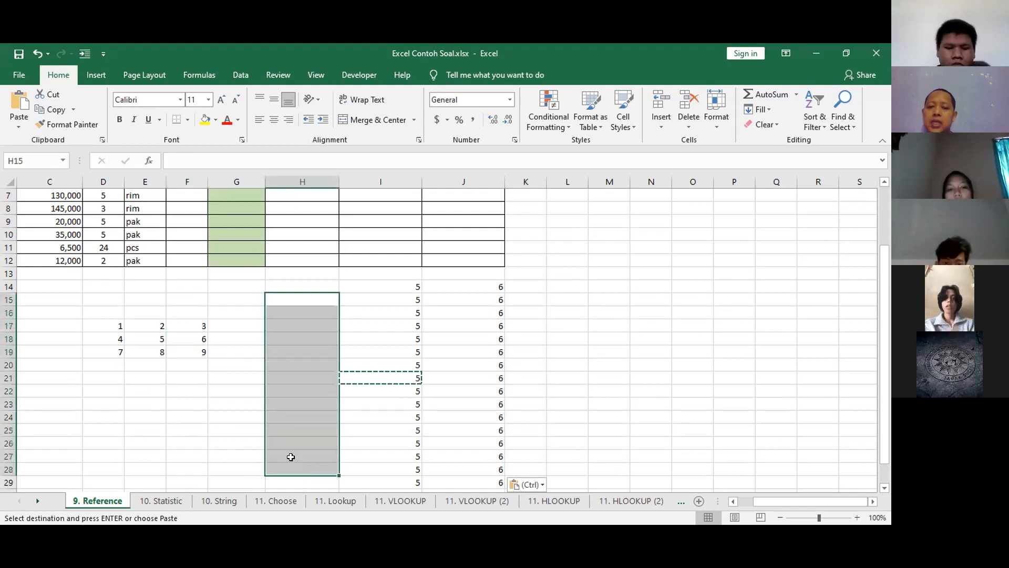
key(ctrl+v)
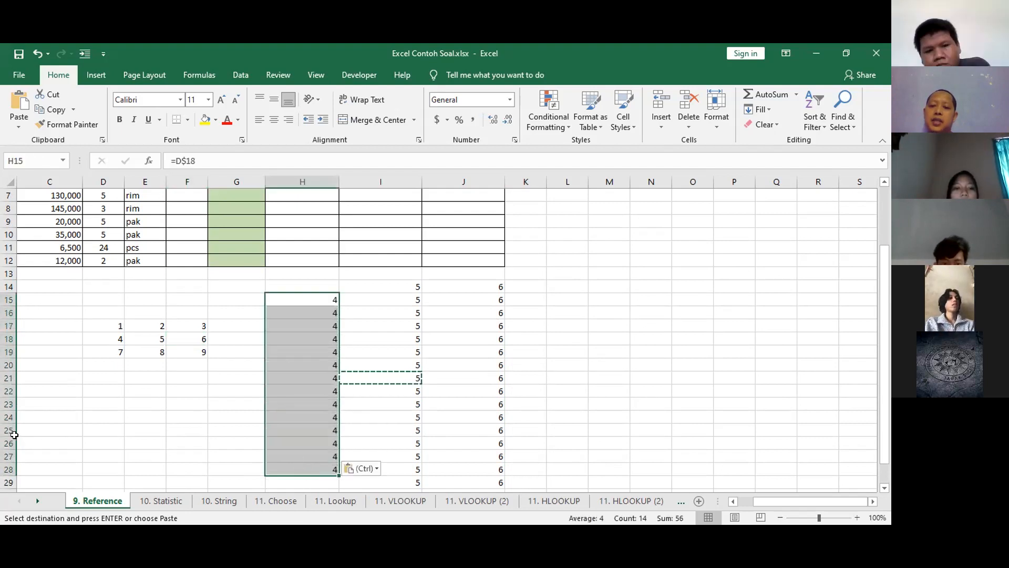
Undo the formula pastes in H15:H28, J14:J30, I22:I31 and I14:I20.
key(ctrl+z)
key(ctrl+z)
key(ctrl+z)
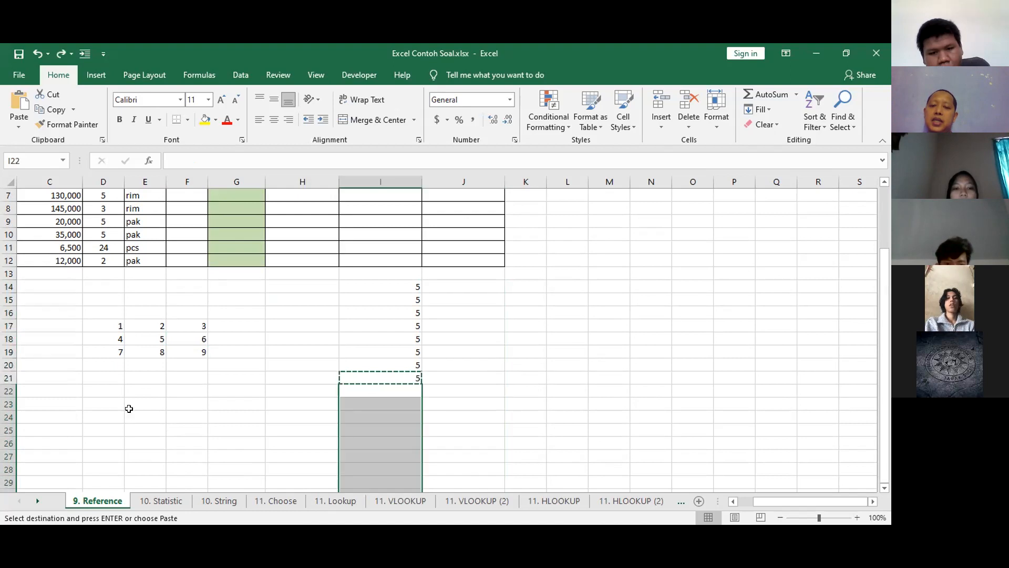
key(ctrl+z)
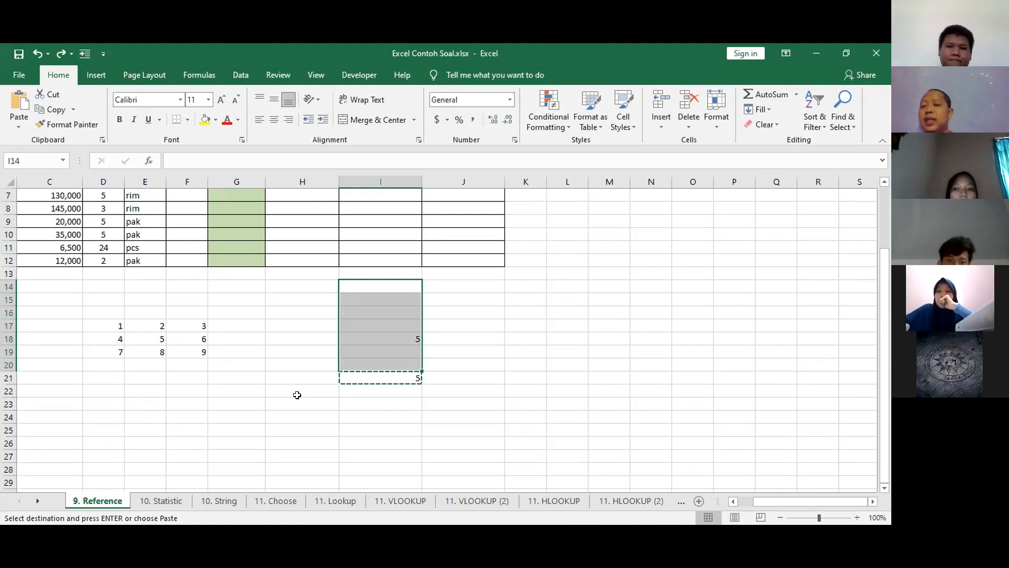
Clear the example formulas from I18:I21.
click(413, 390)
drag(413, 339, 413, 376)
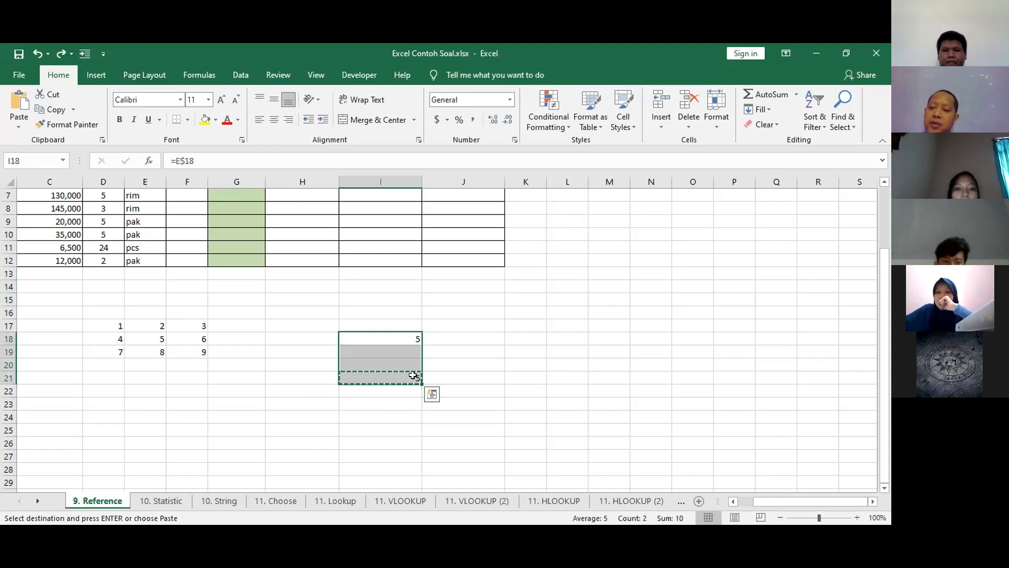
key(Delete)
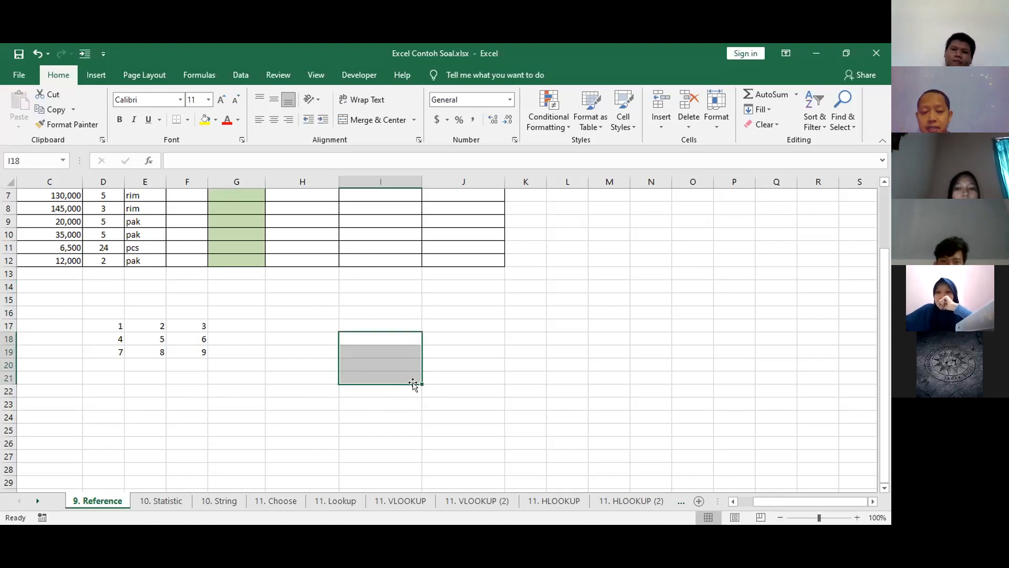
Point out the number grid in D17:F19 and the cells surrounding it in C16:G20.
drag(109, 322, 206, 348)
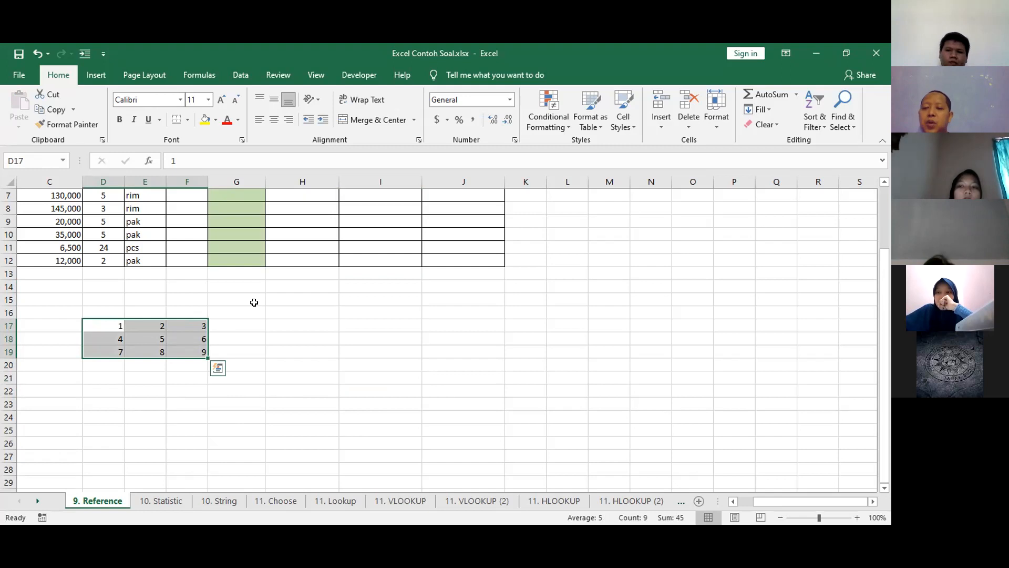
click(232, 309)
drag(119, 320, 188, 350)
drag(80, 311, 226, 367)
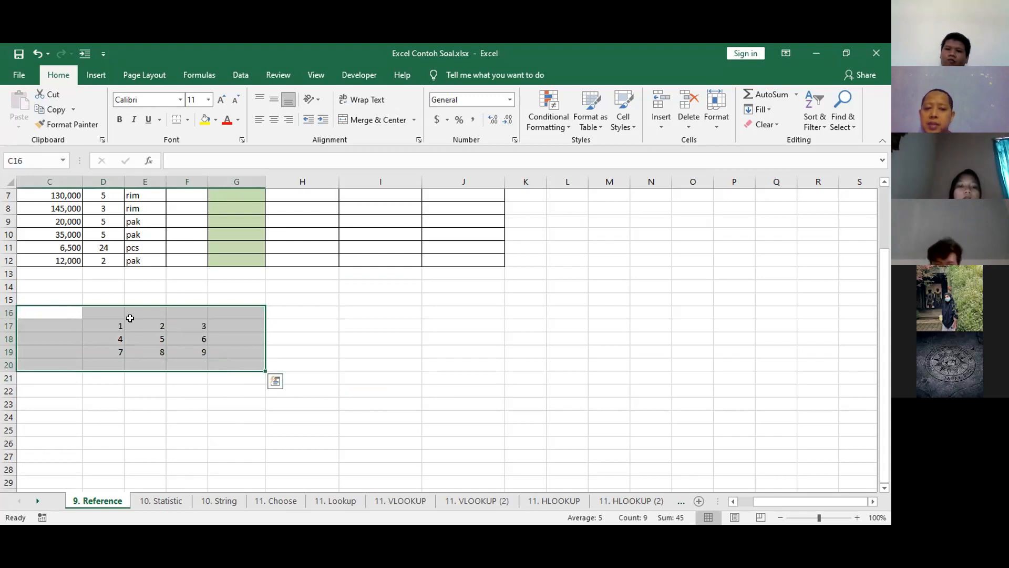
click(381, 313)
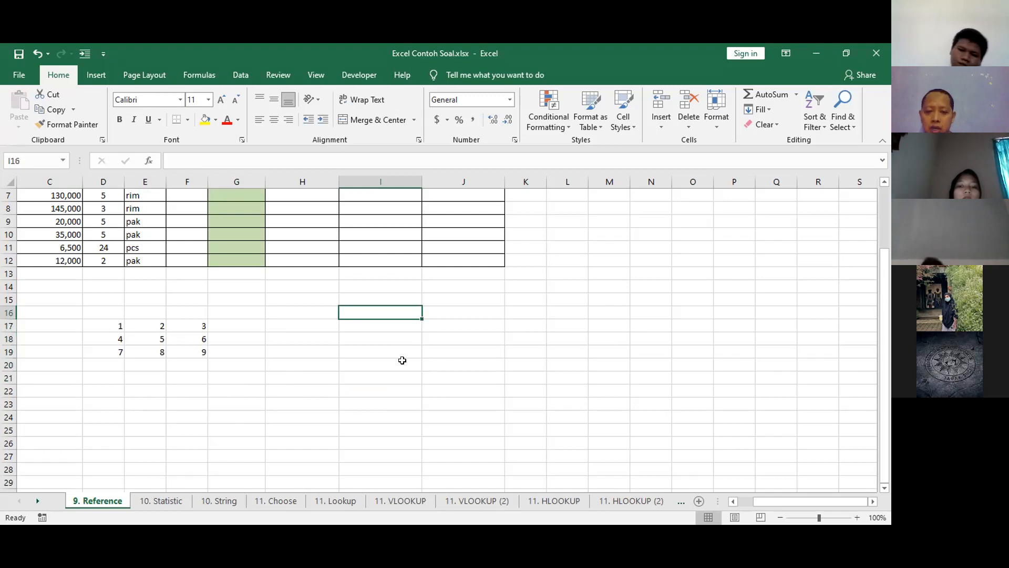
Enter the relative reference =E18 in I21, review it, and clear the cell.
click(401, 376)
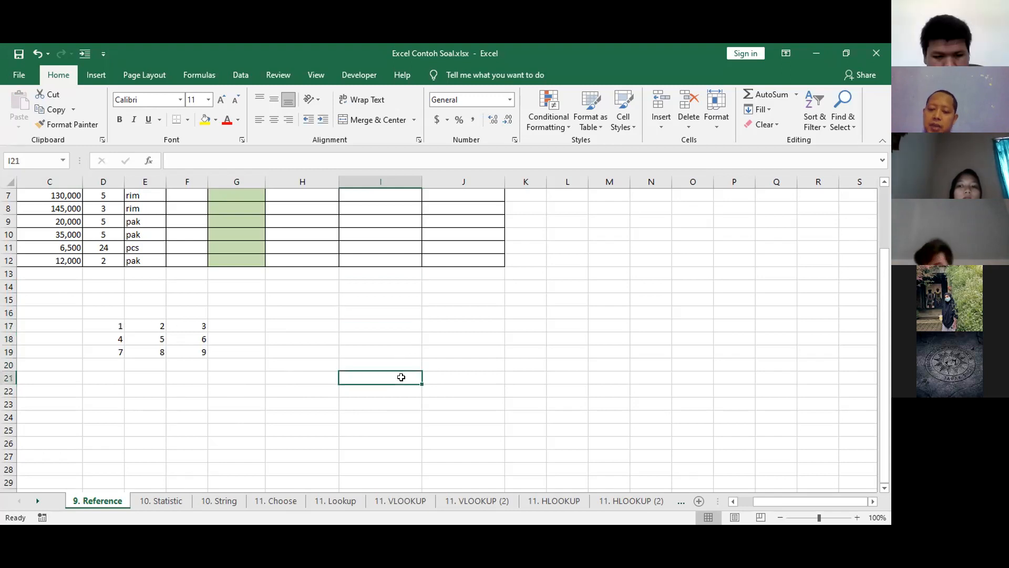
text(=)
click(138, 342)
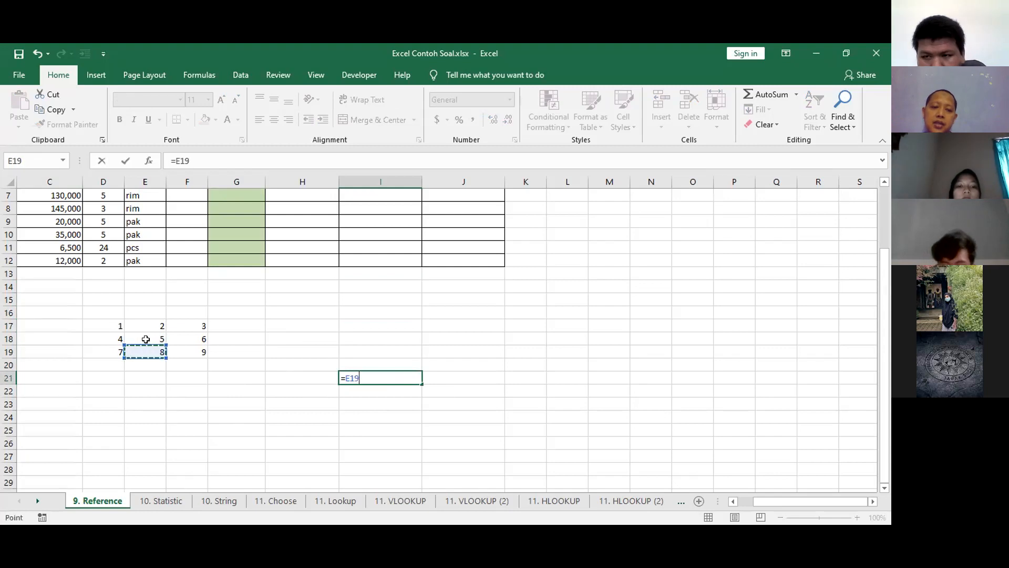
key(Return)
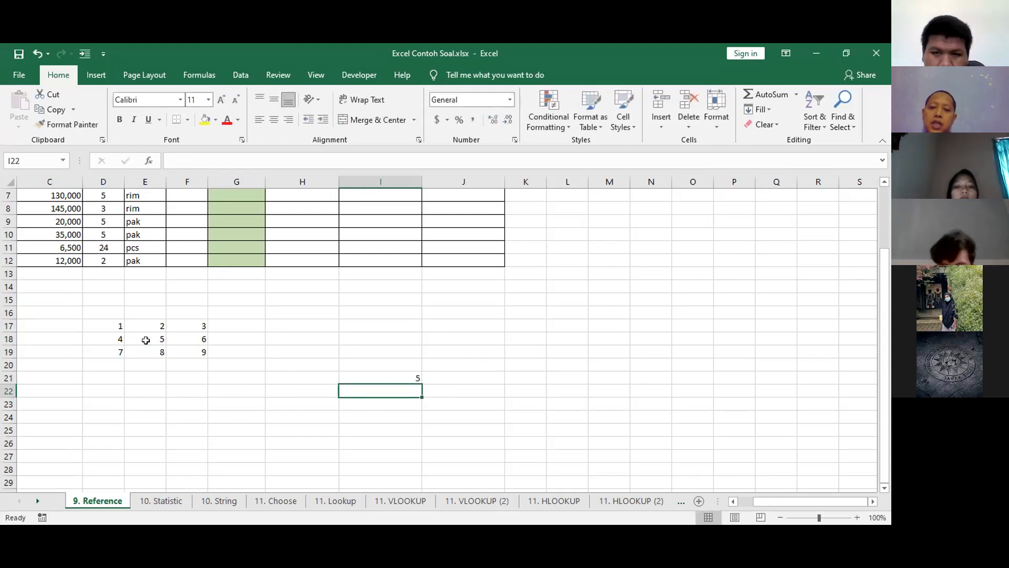
click(370, 376)
click(176, 154)
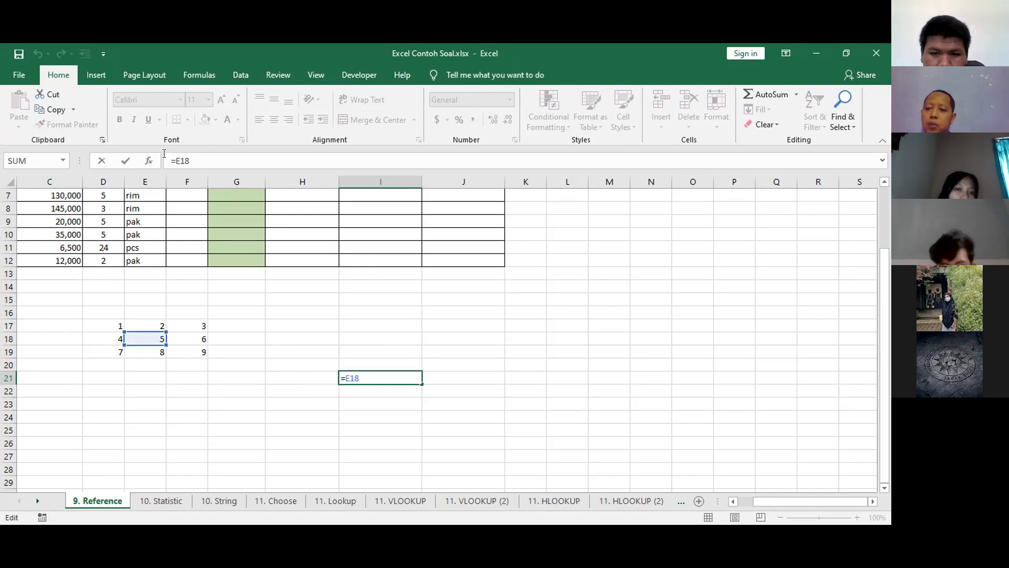
key(Escape)
key(Delete)
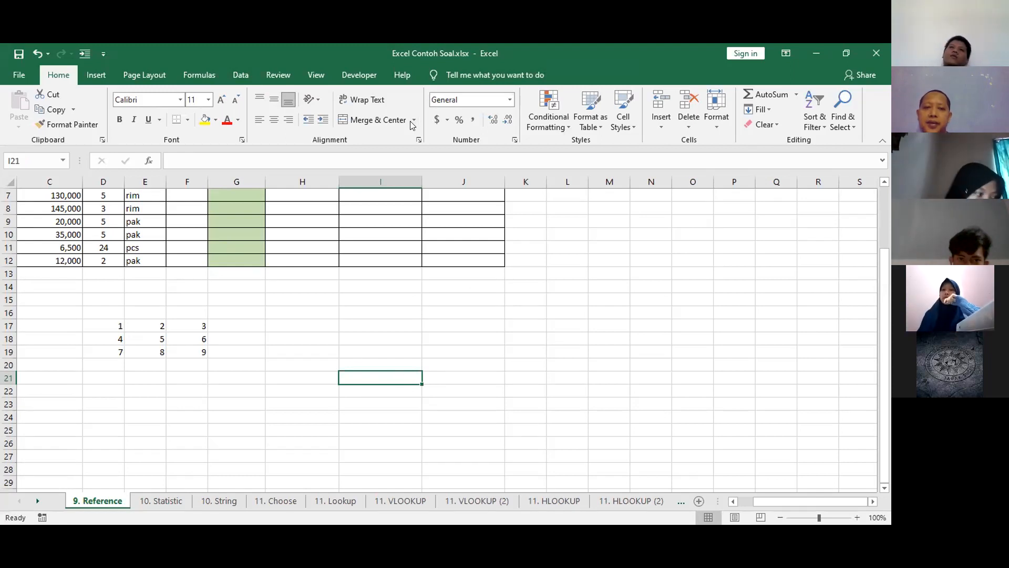
click(205, 115)
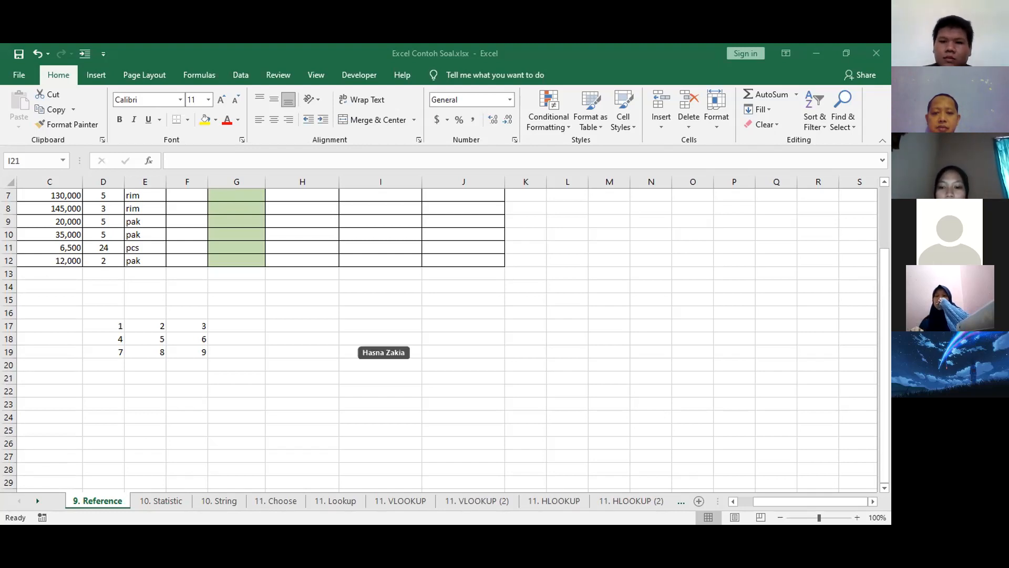
click(364, 382)
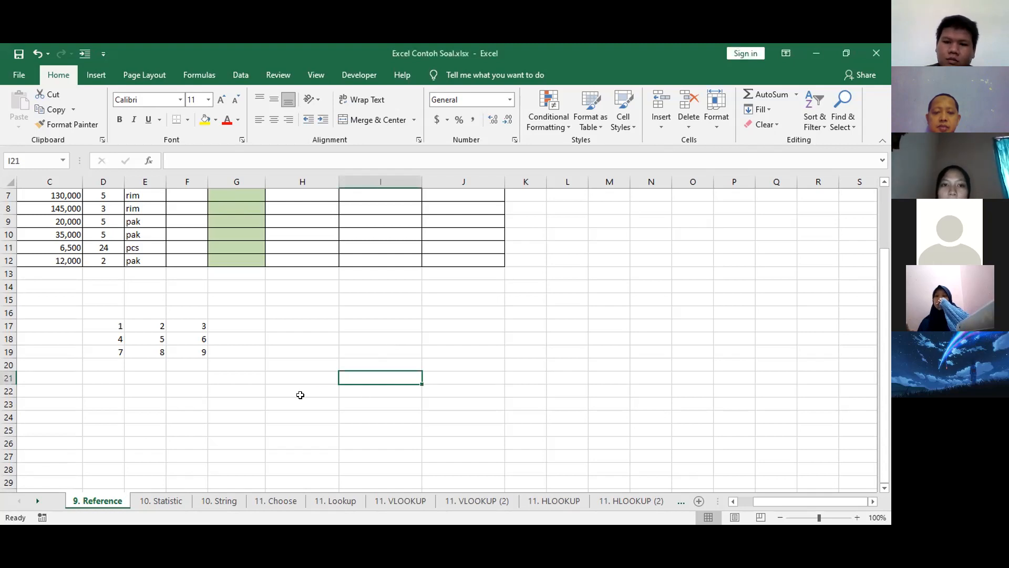
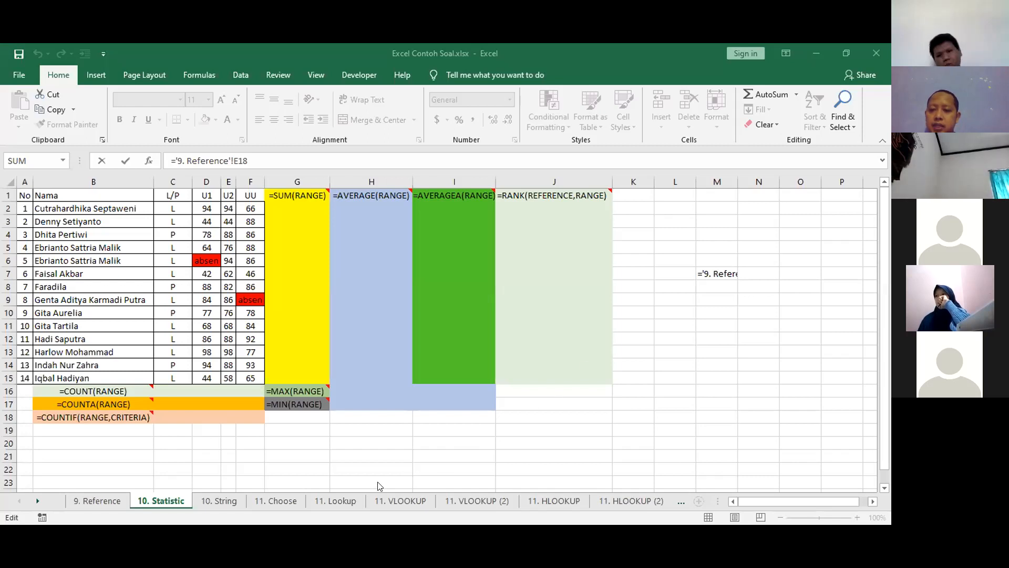
Enter the cross-sheet reference ='9. Reference'!E18 in M7 of the 10. Statistic sheet.
key(Return)
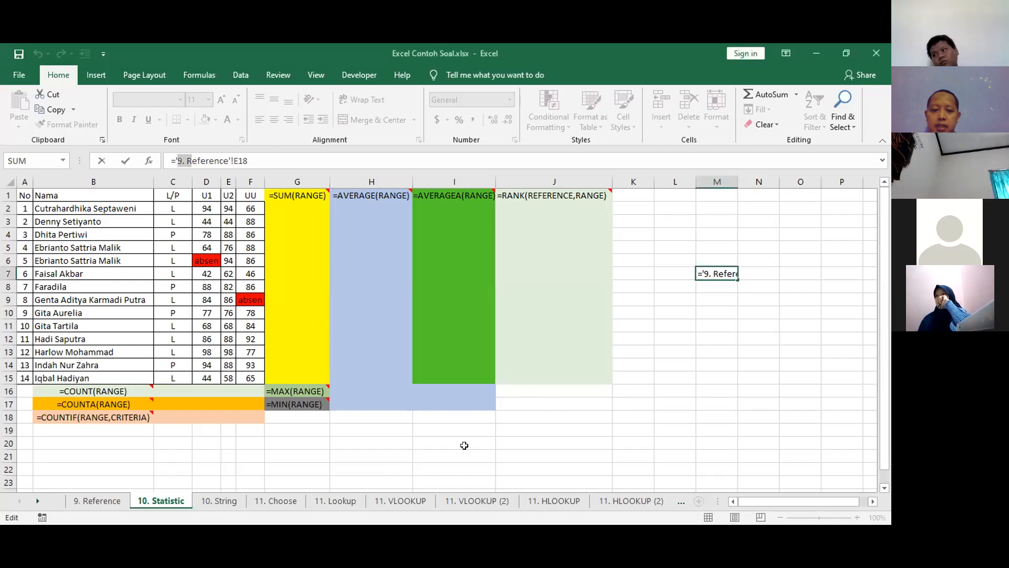
click(531, 444)
key(Right)
key(Right)
key(Right)
key(Right)
key(Right)
key(Right)
key(Right)
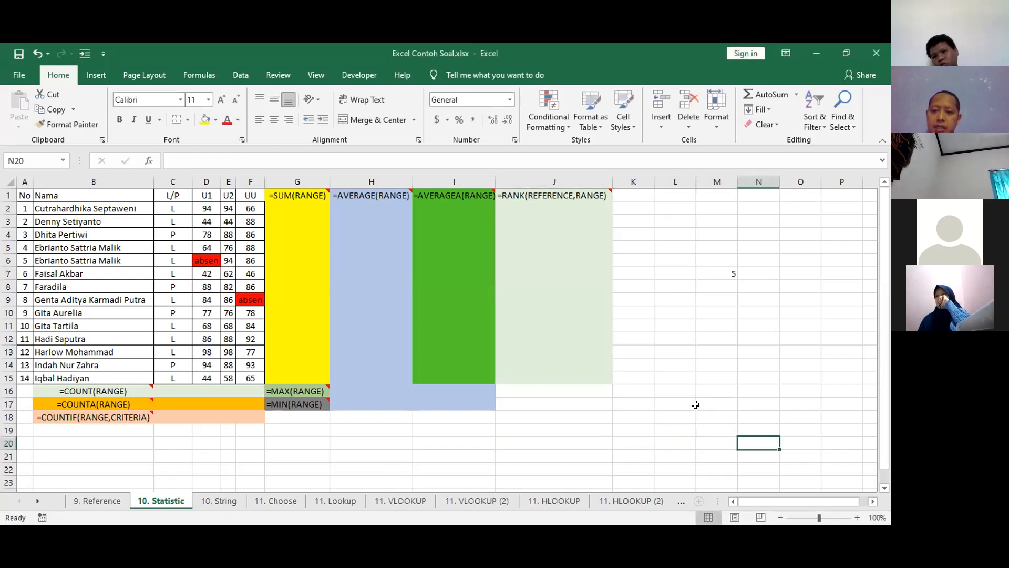
key(Right)
key(Right)
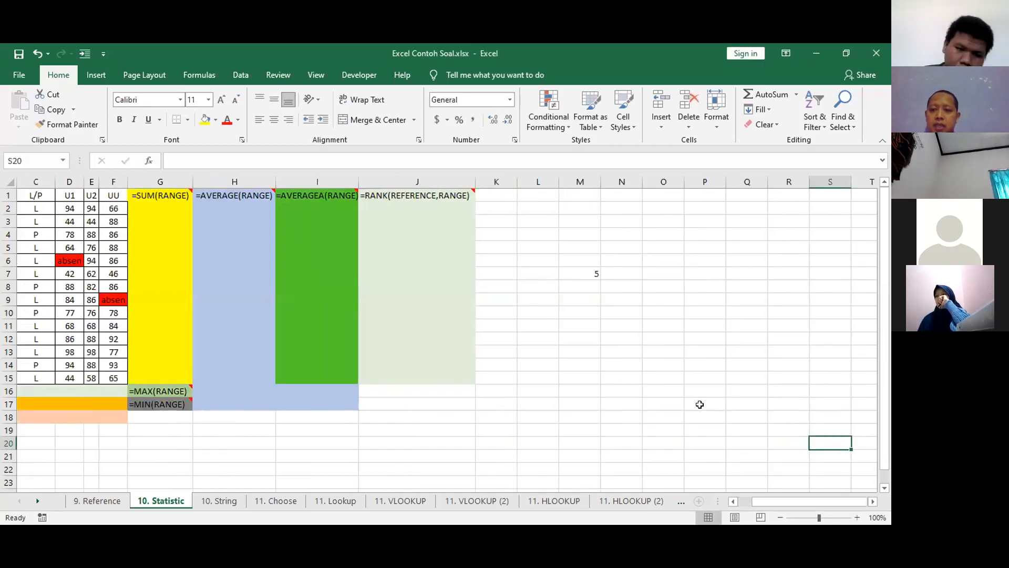
Examine M7's cross-sheet formula, comparing it with the source cell on 9. Reference and highlighting its sheet-name and cell-address parts.
click(584, 268)
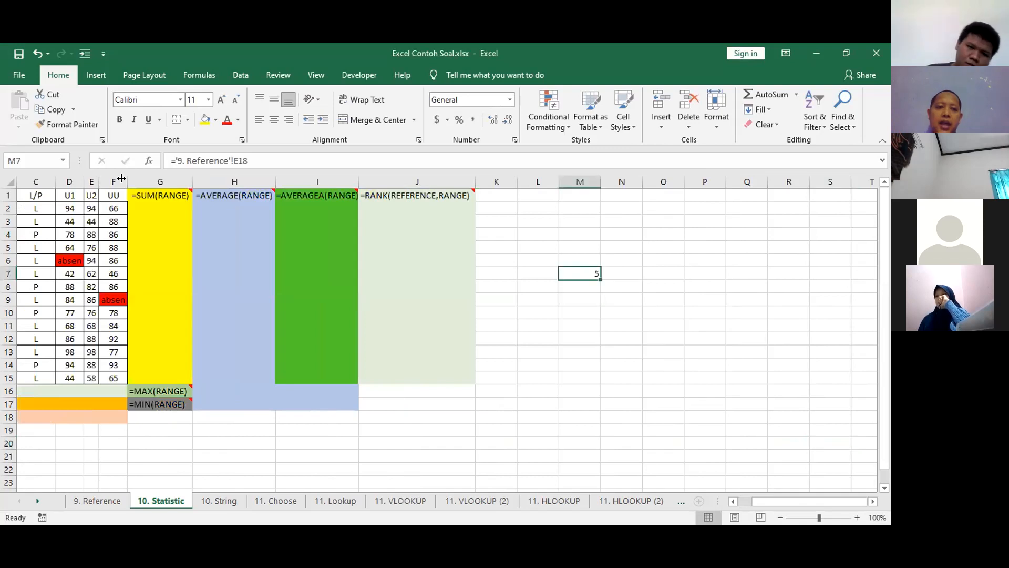
click(100, 503)
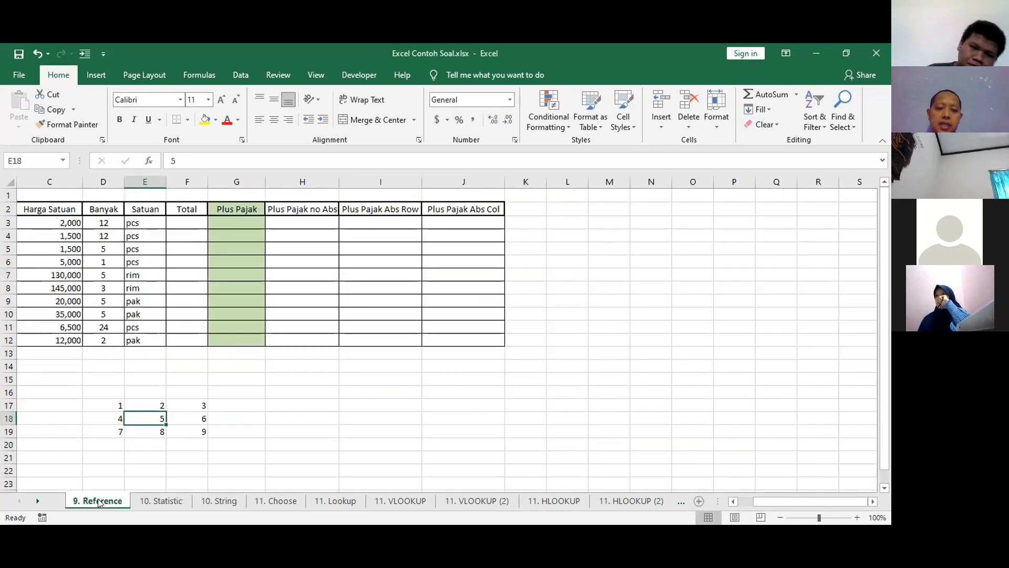
click(160, 501)
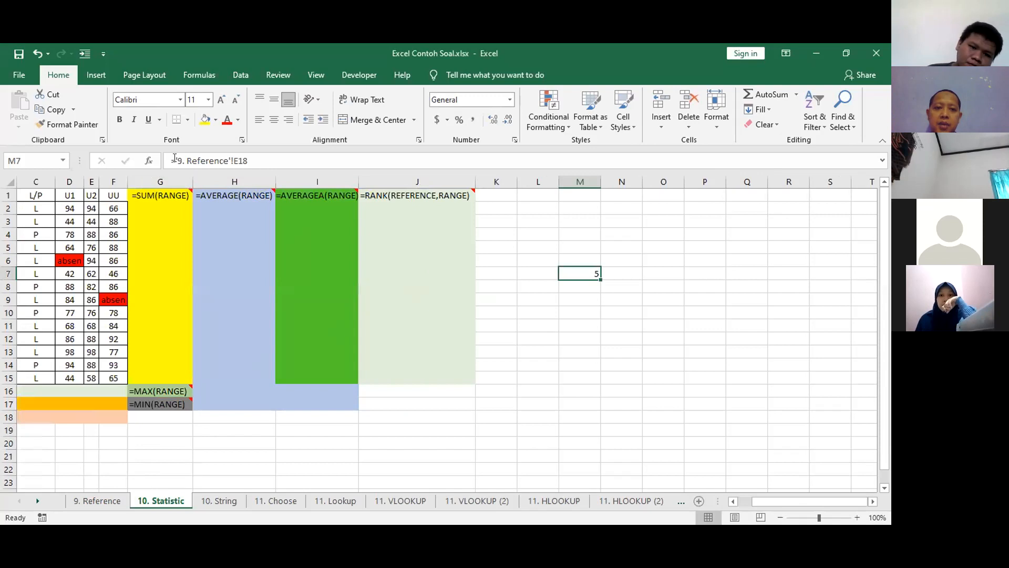
drag(177, 160, 227, 157)
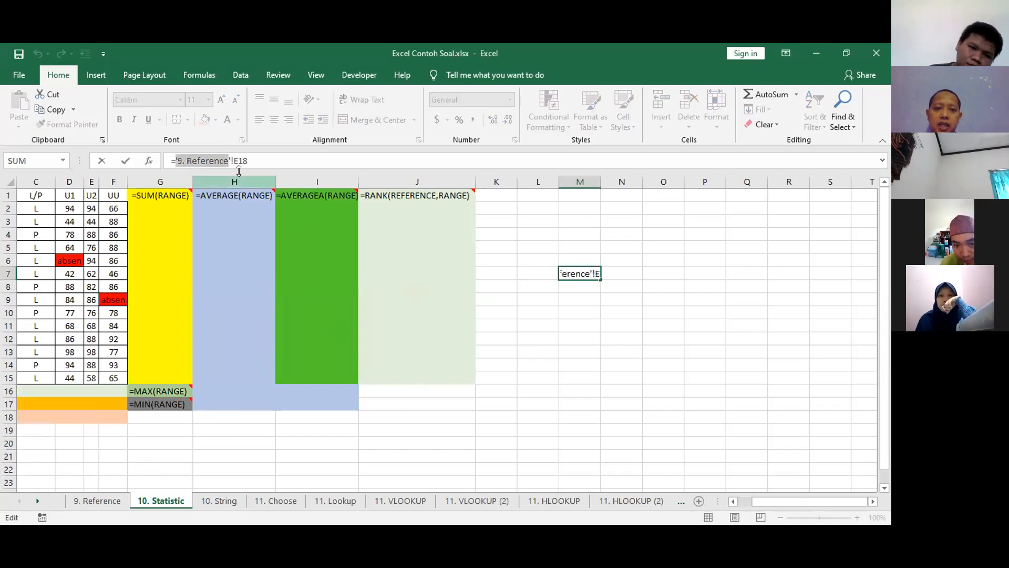
drag(234, 160, 247, 189)
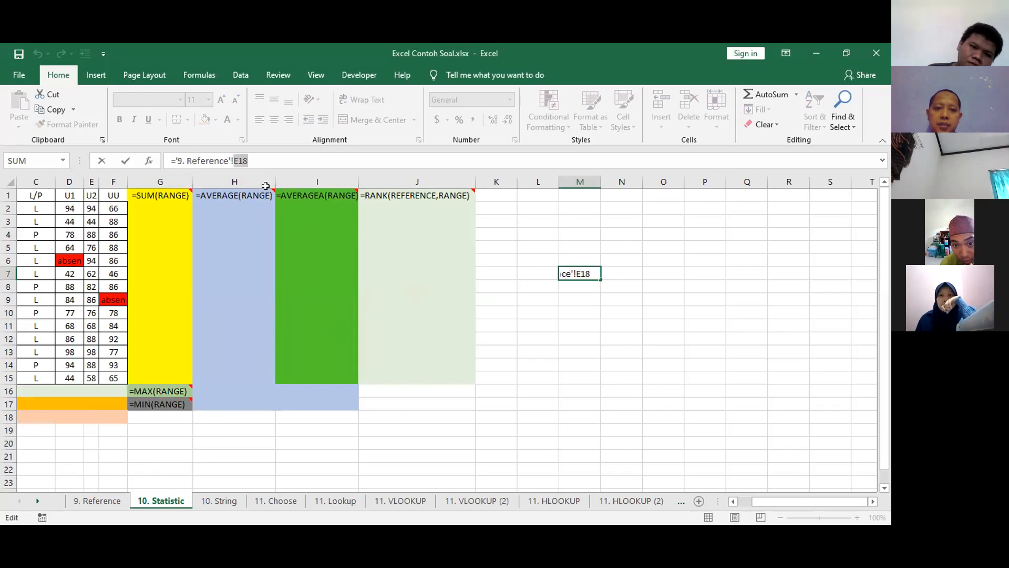
click(267, 159)
drag(232, 161, 174, 157)
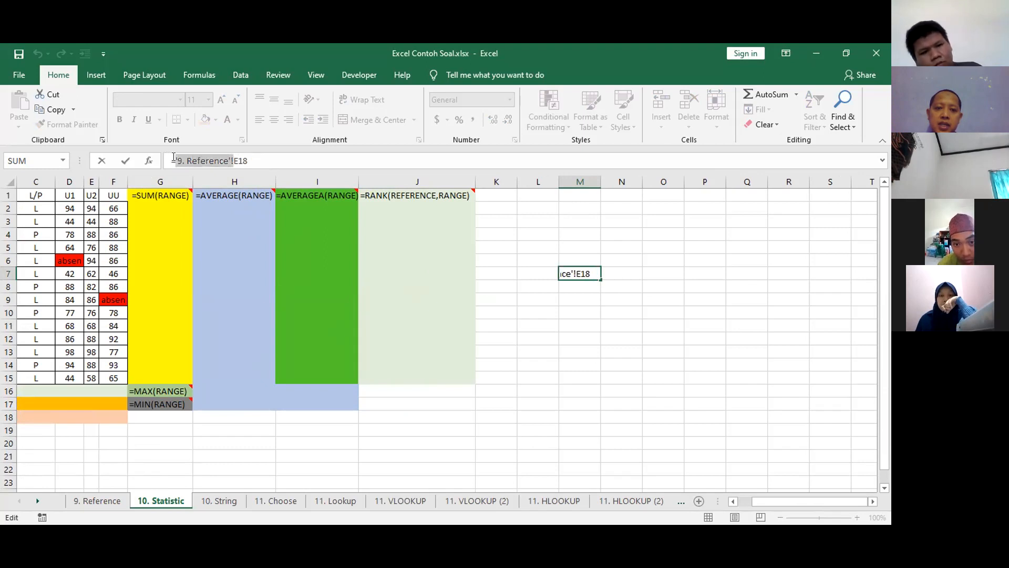
click(260, 163)
Make the M7 reference fully absolute as ='9. Reference'!$E$18, and clear the cell.
click(235, 161)
text($)
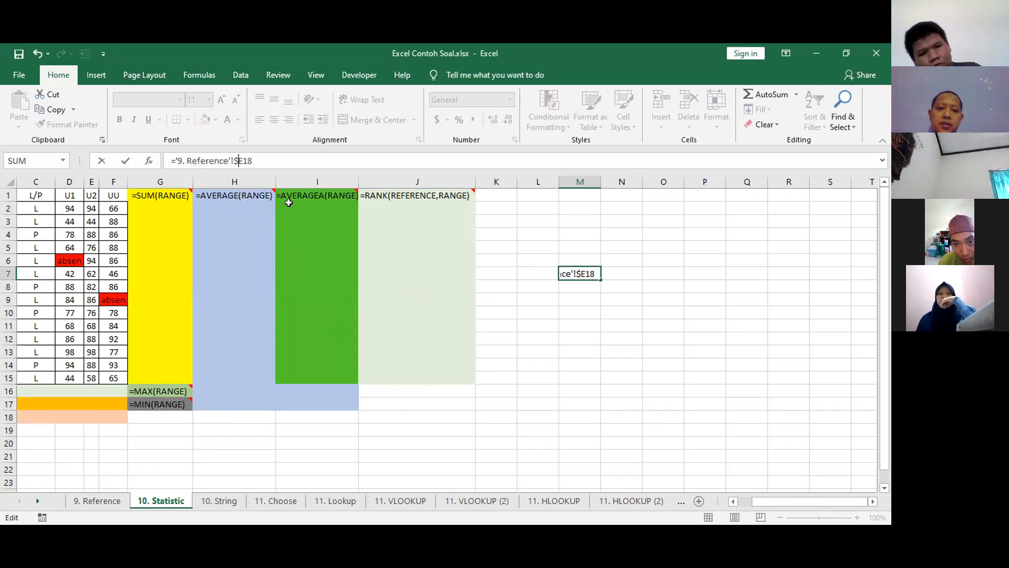
key(Right)
text($)
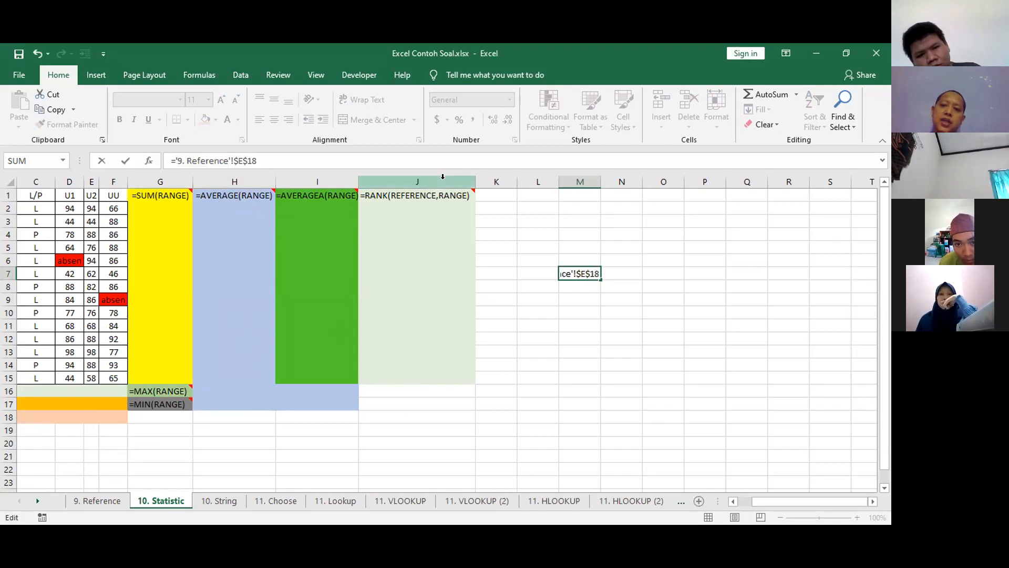
key(Return)
key(Up)
key(Delete)
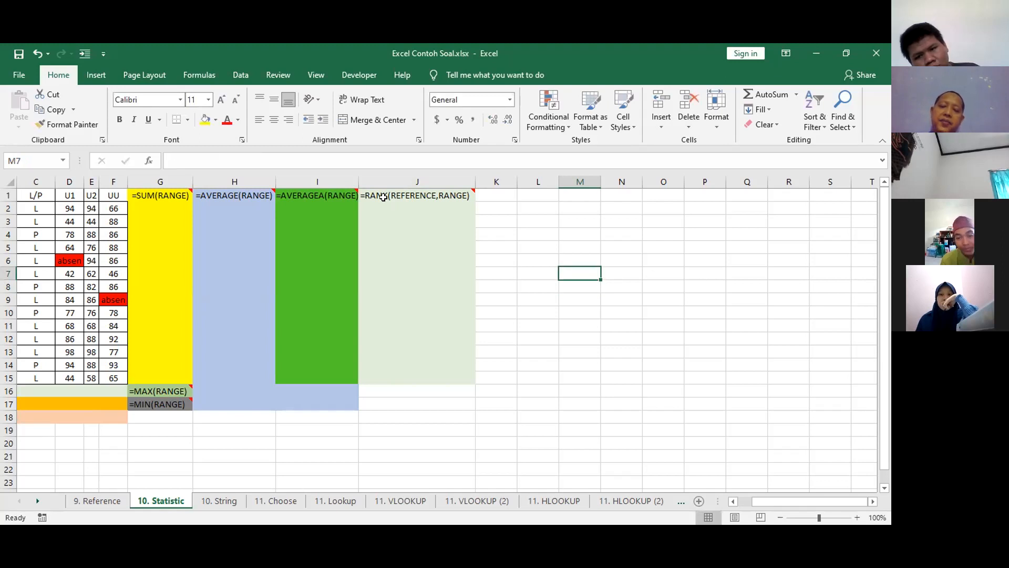
Return to the 9. Reference sheet and clear the number grid in D17:F19.
click(121, 501)
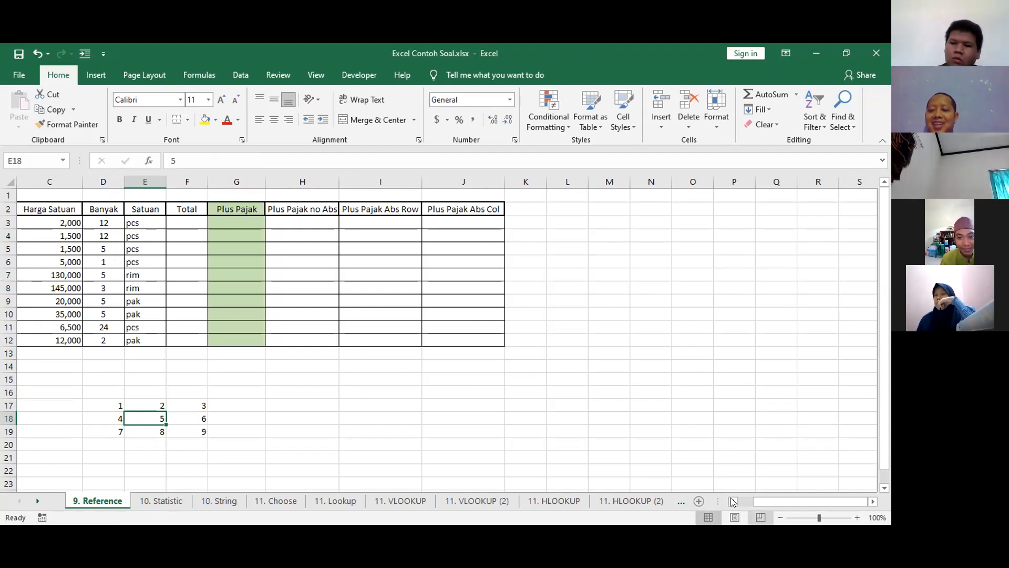
scroll(334, 341, left, 2)
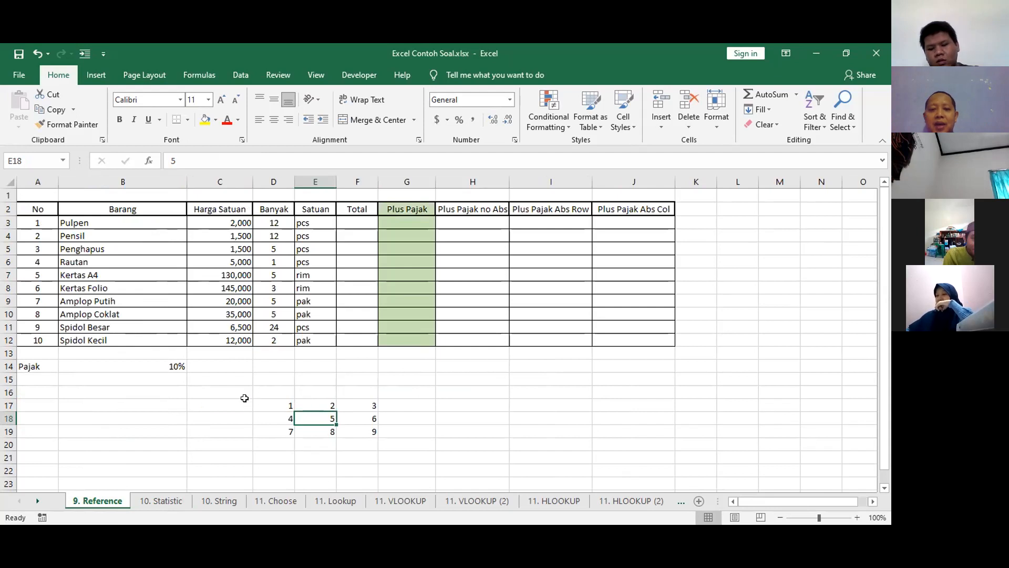
drag(258, 399, 349, 429)
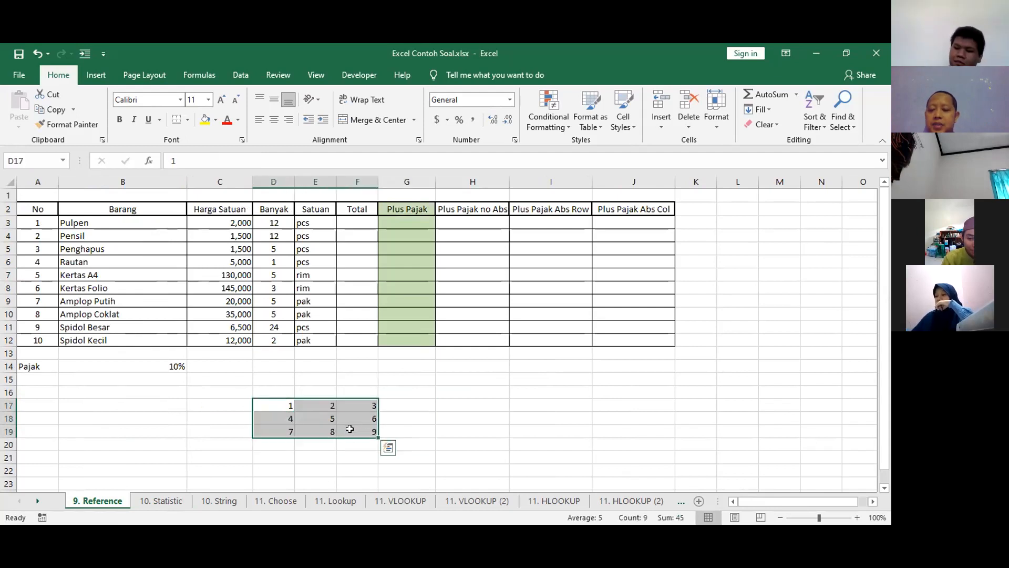
key(Delete)
click(468, 369)
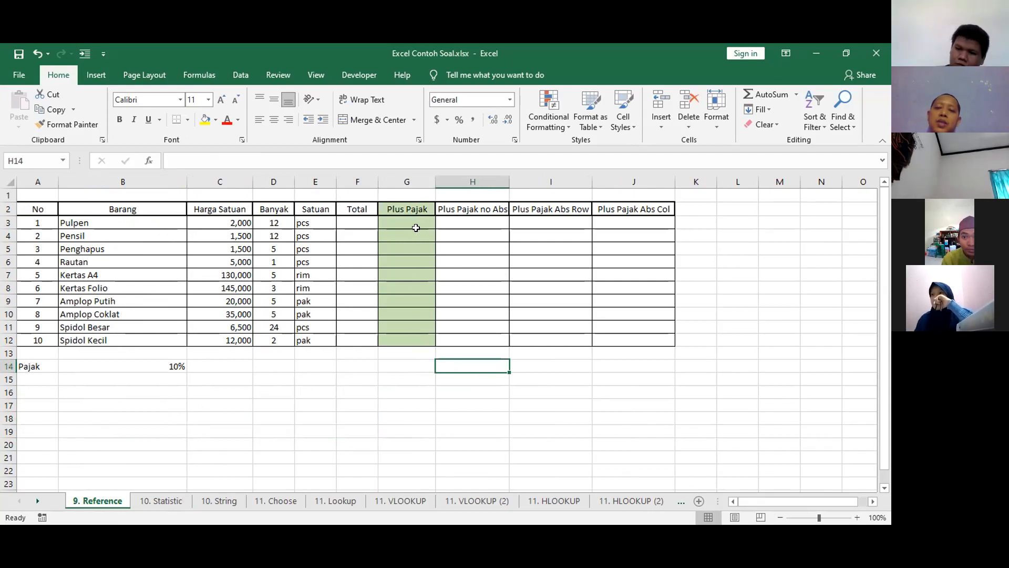
click(255, 404)
click(148, 387)
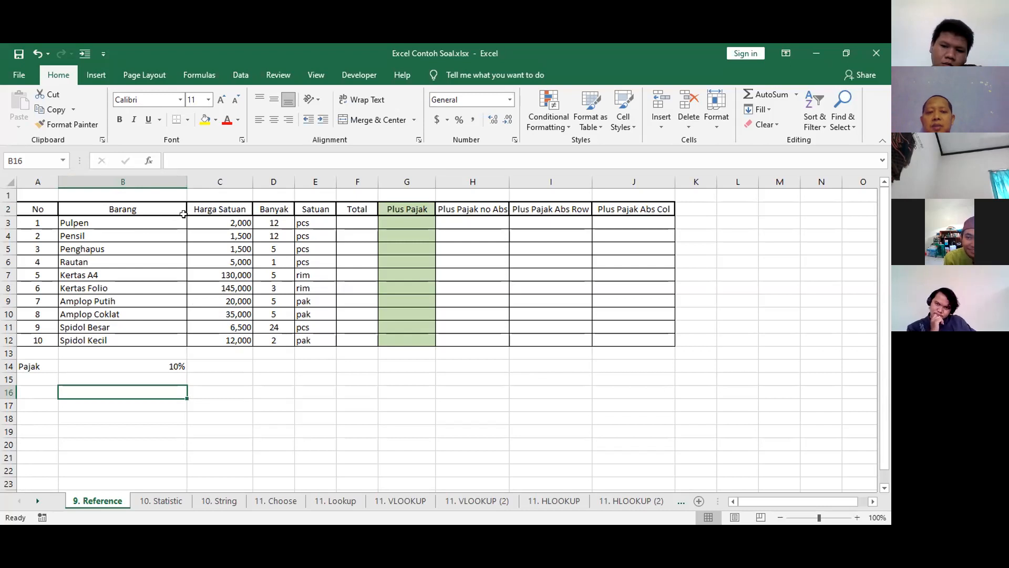
Point out the item names, unit prices, quantities and units in the Barang, Harga Satuan, Banyak and Satuan columns.
click(160, 219)
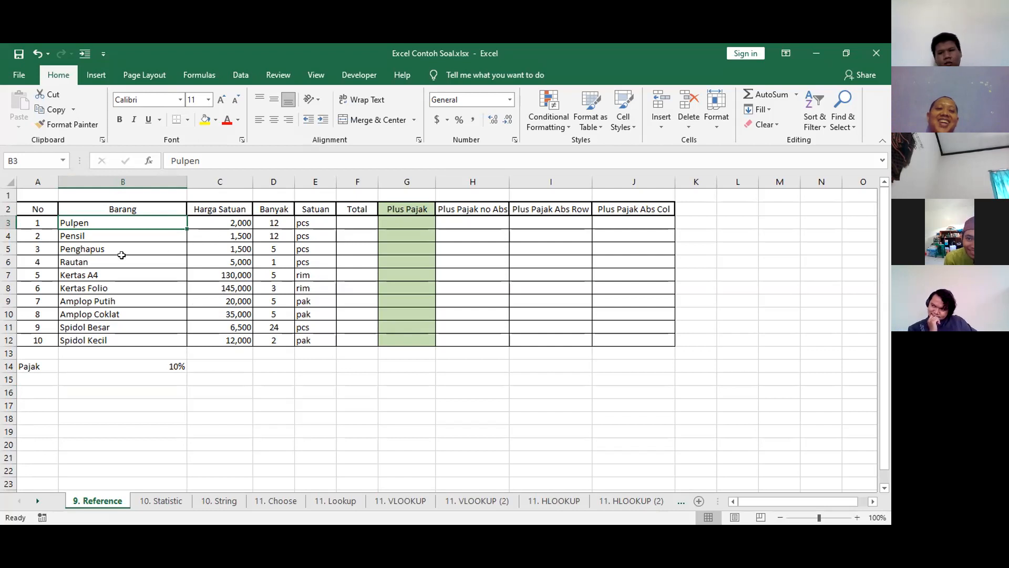
click(98, 231)
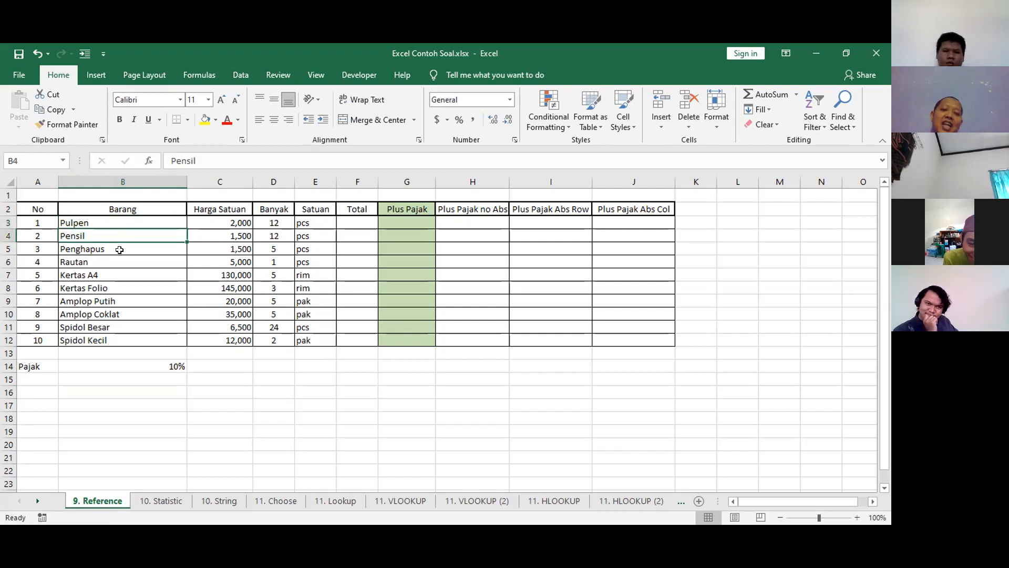
click(121, 219)
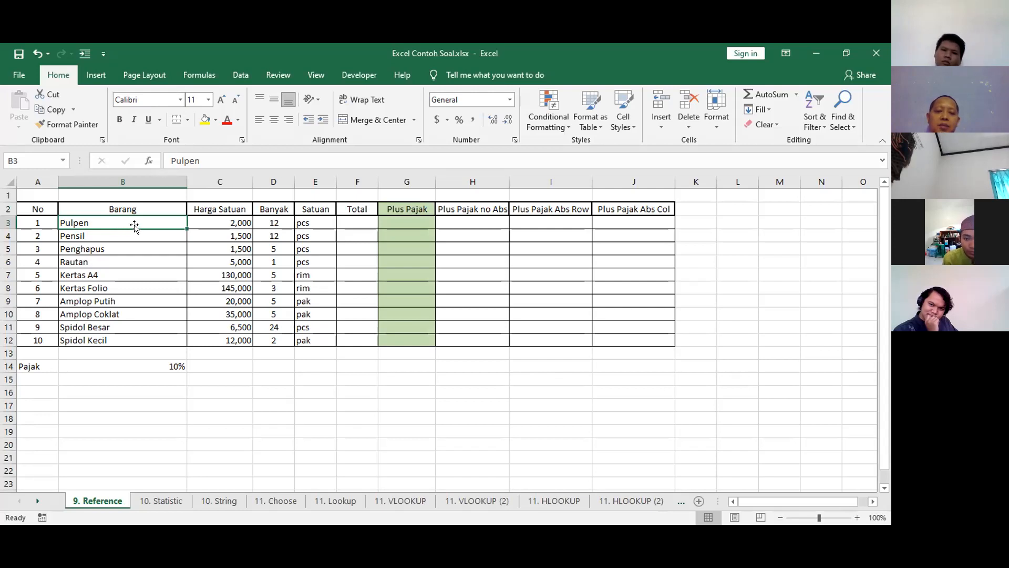
click(109, 246)
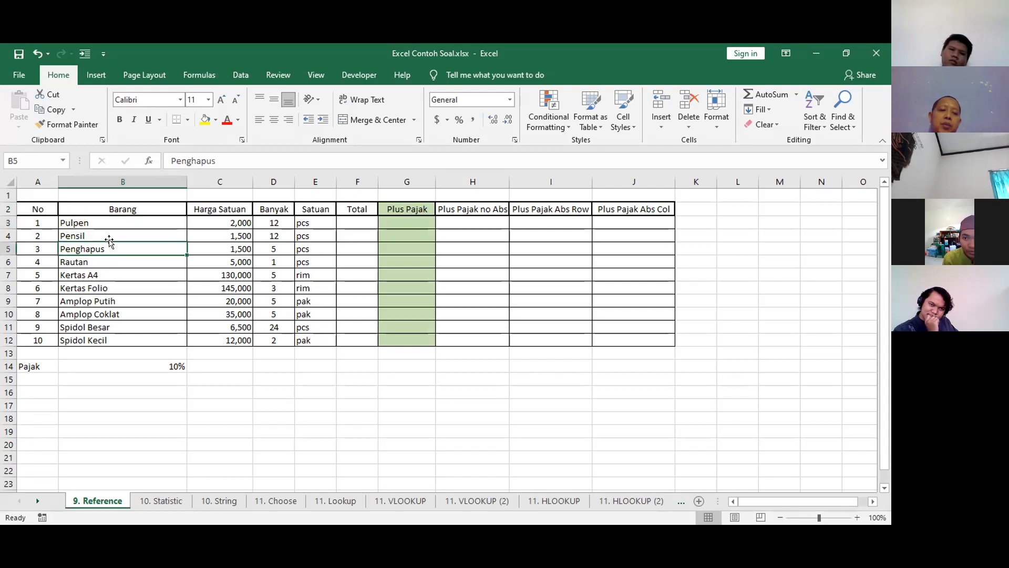
click(99, 339)
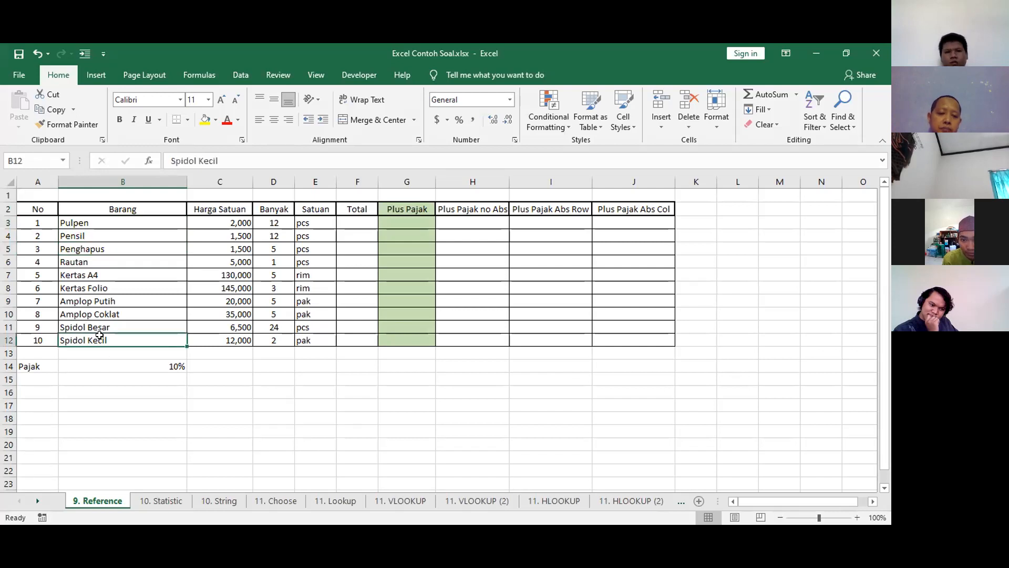
click(204, 224)
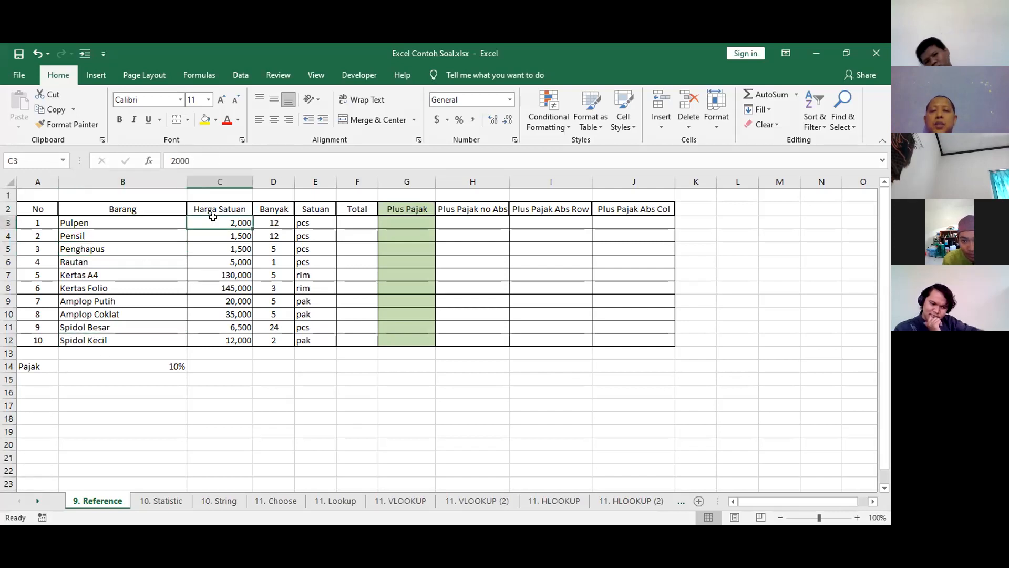
click(215, 315)
click(216, 339)
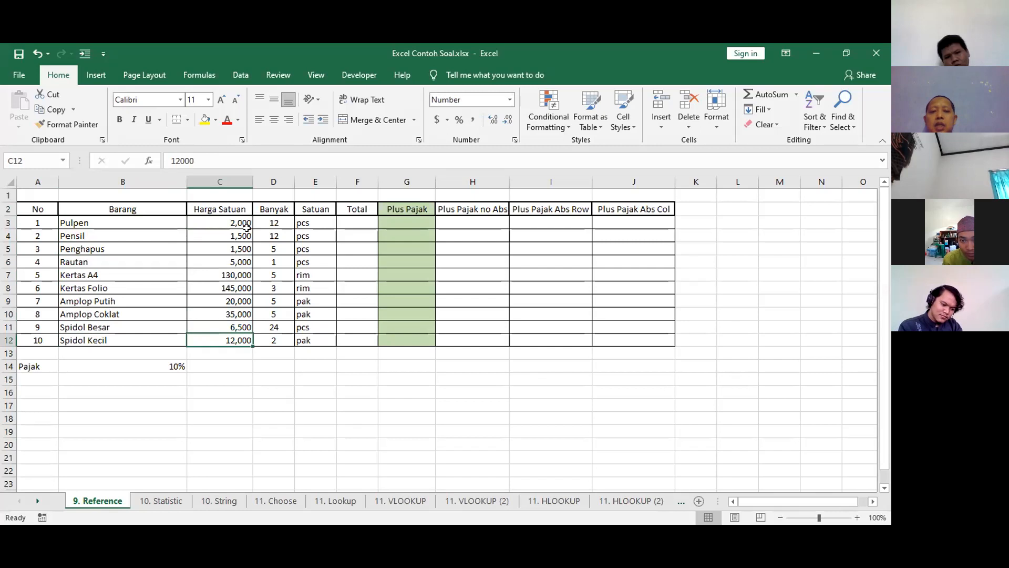
click(274, 218)
click(274, 341)
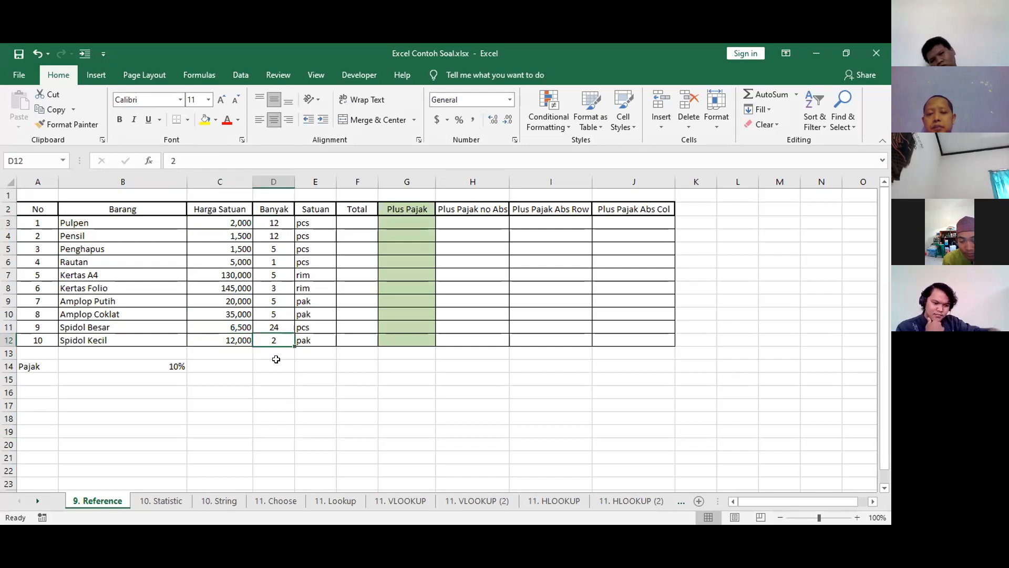
click(317, 223)
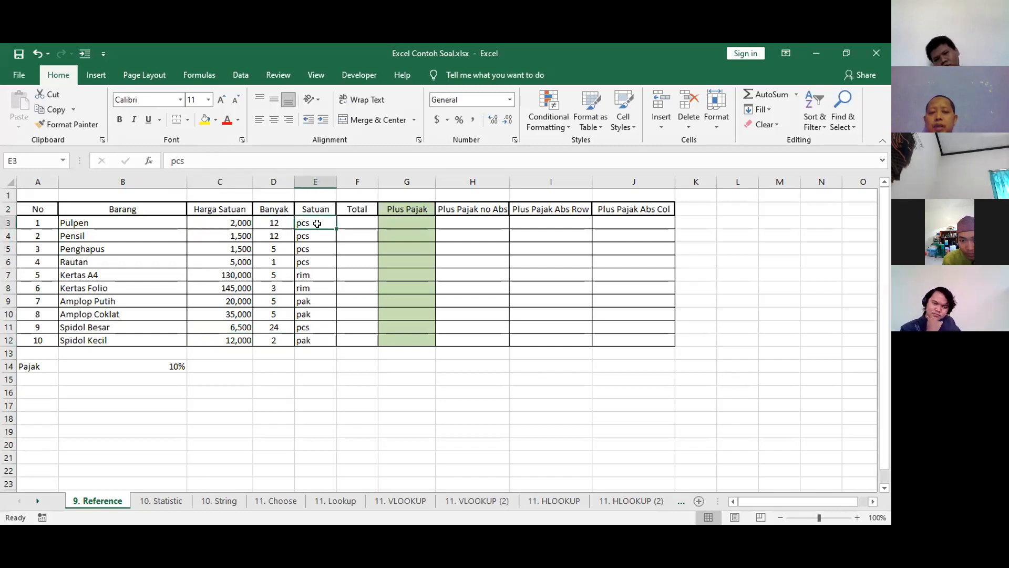
click(317, 324)
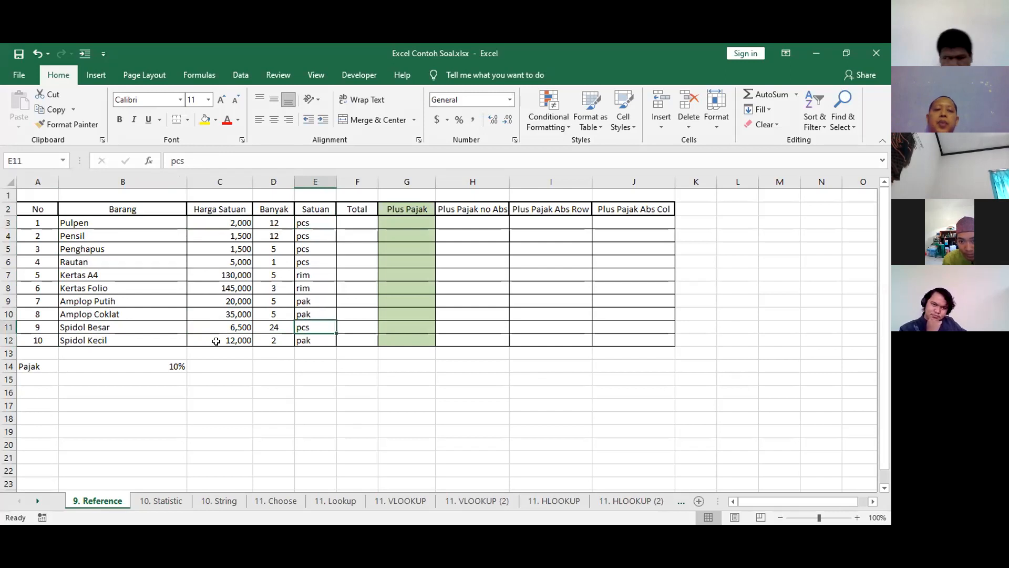
Point out the Pajak rate in row 14 and the empty first cells of the Total and Plus Pajak columns.
click(46, 368)
click(105, 367)
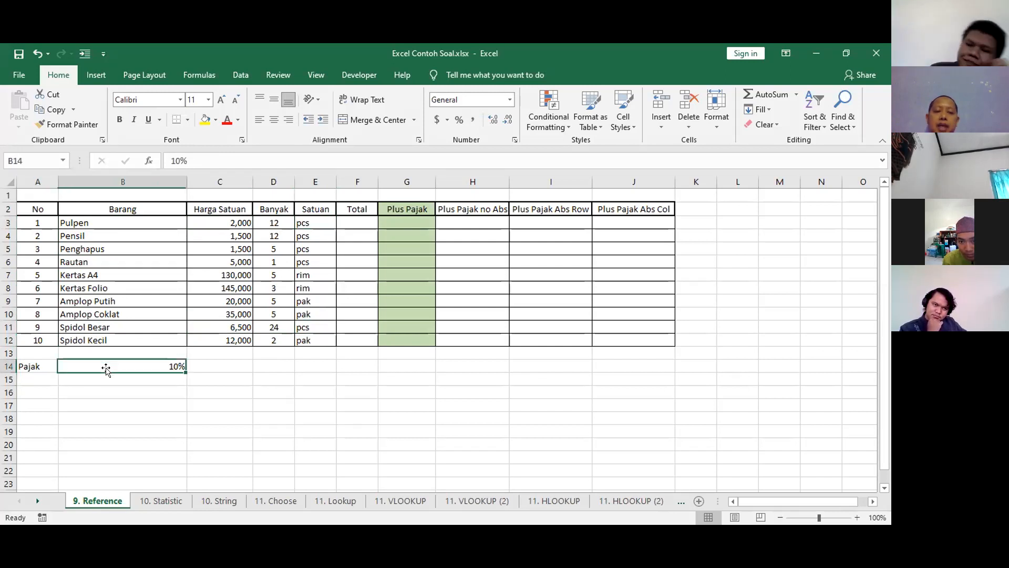
click(344, 219)
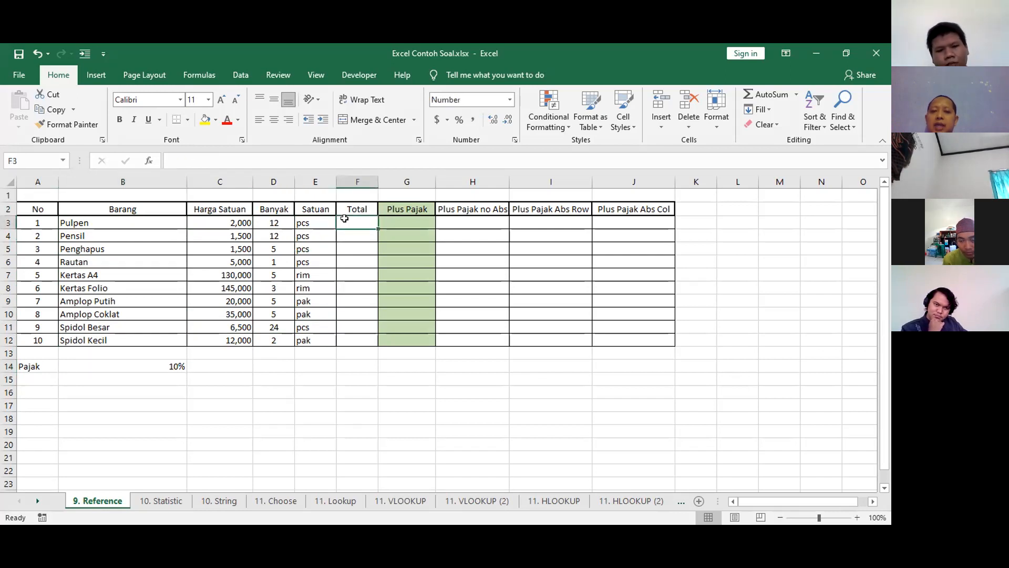
click(401, 222)
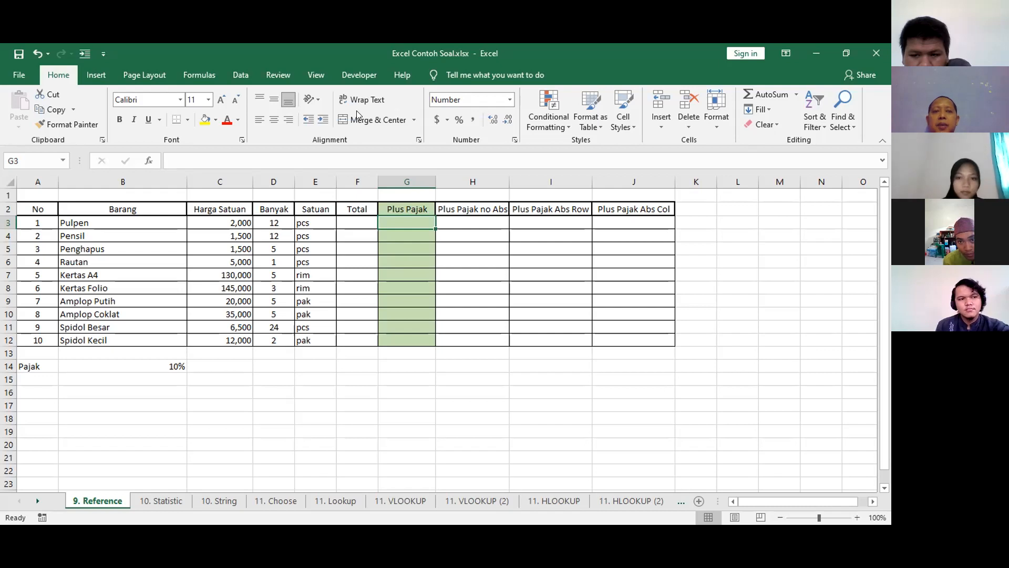
Calculate the Pulpen total in F3 with the formula =C3*D3, multiplying unit price by quantity.
click(350, 218)
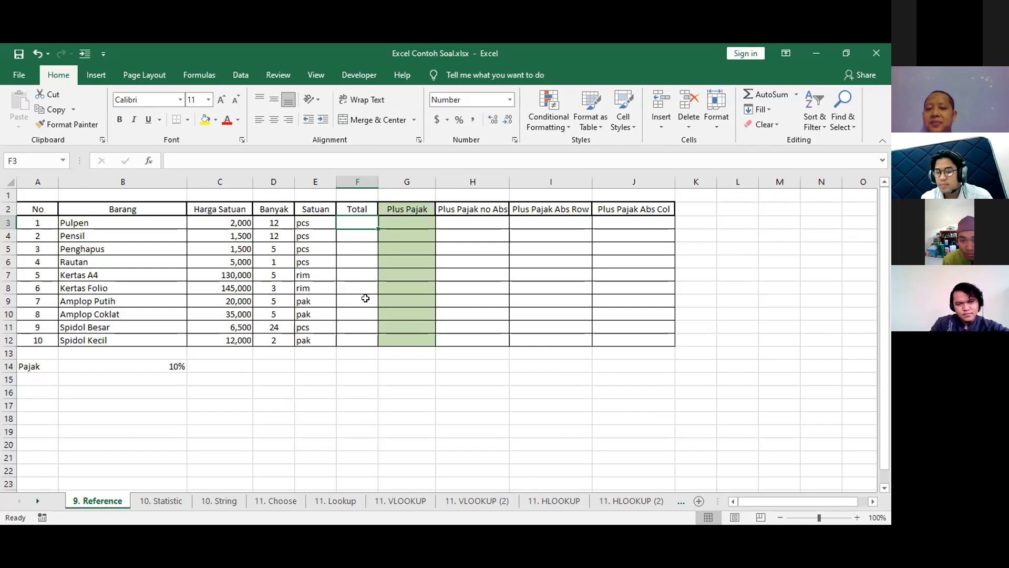
text(=)
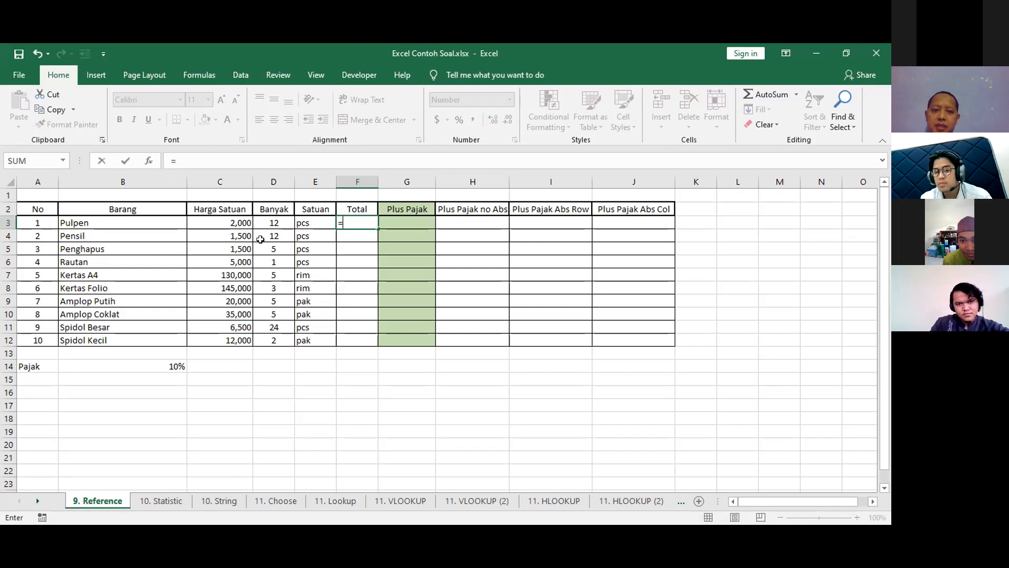
click(239, 219)
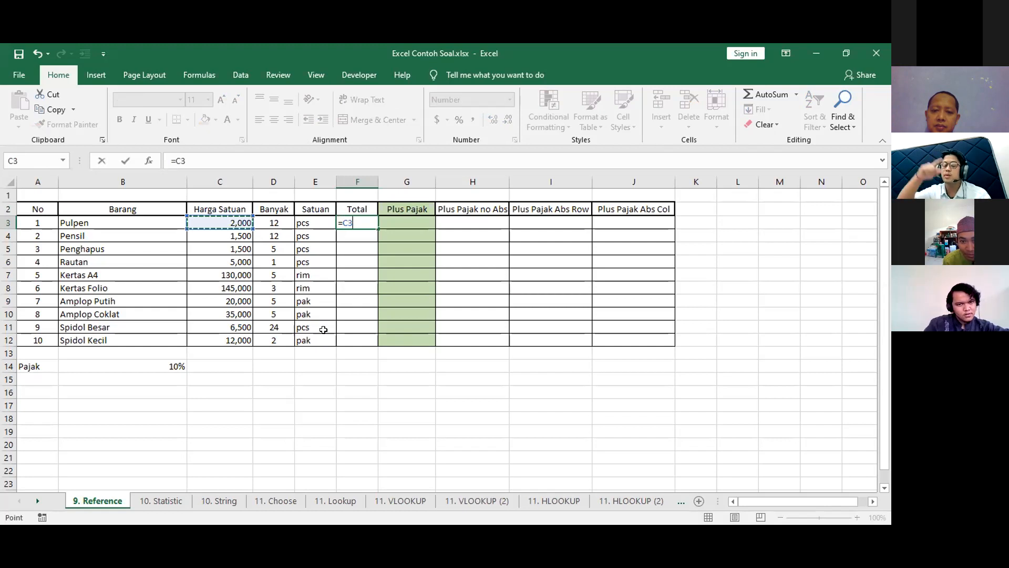
text(*)
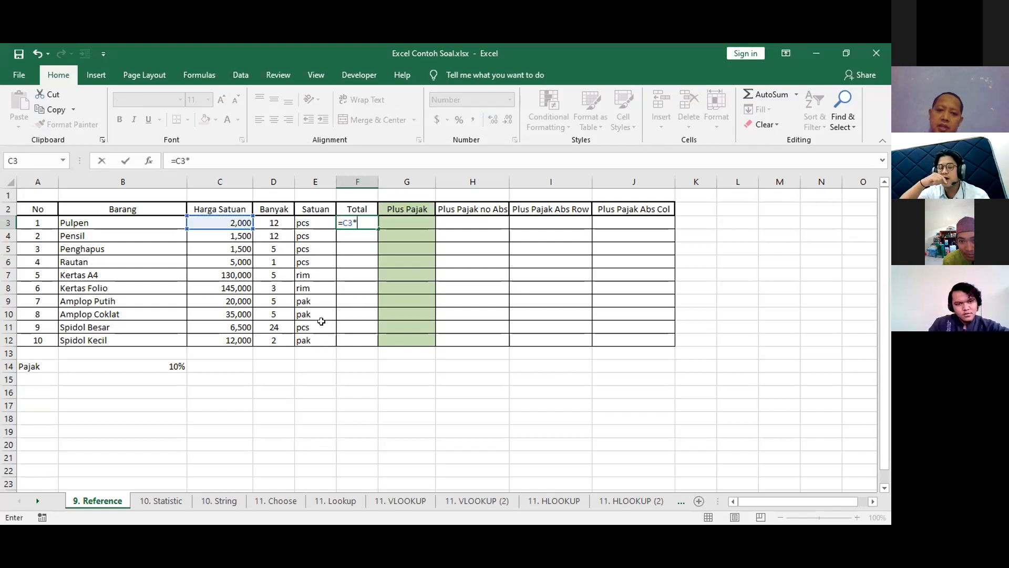
click(274, 223)
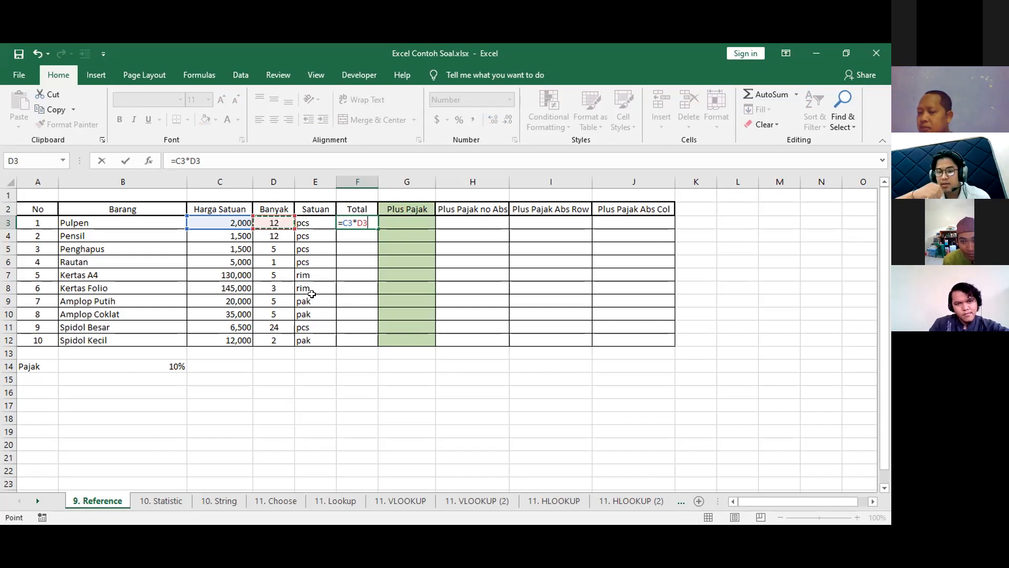
key(Return)
key(Up)
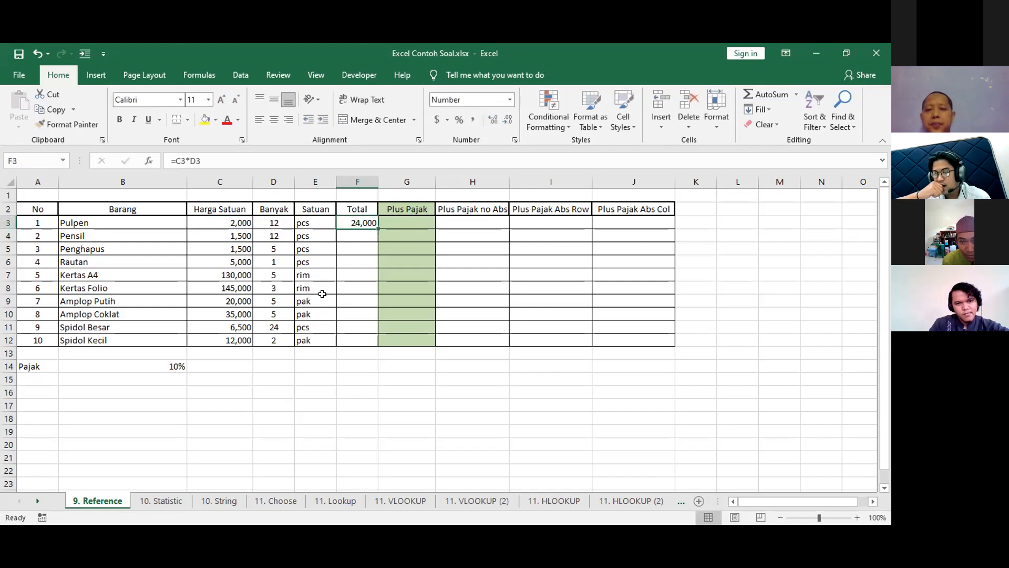
Copy the F3 formula and paste it first into F4, then into F5:F12 of the Total column.
click(404, 225)
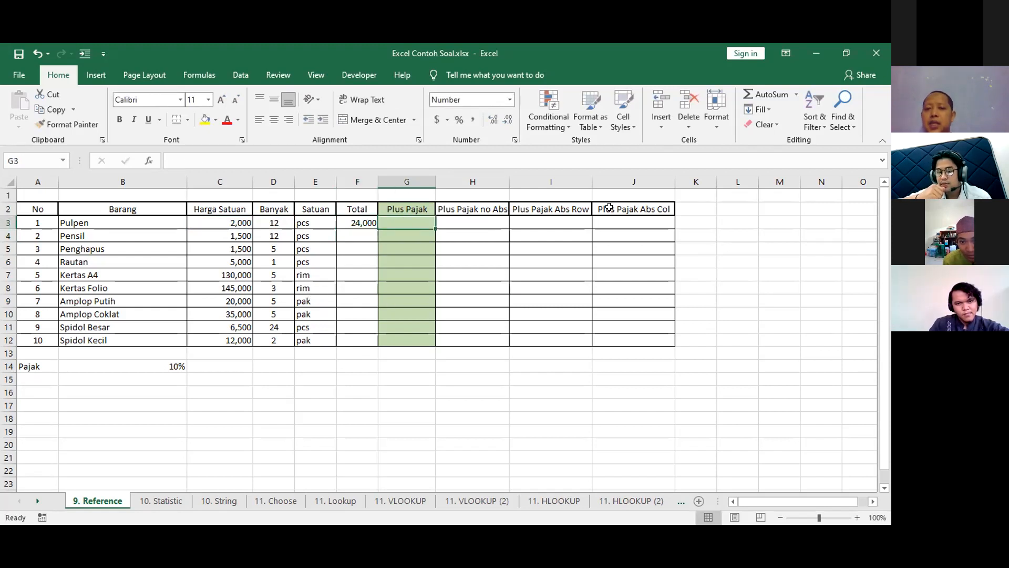
click(351, 218)
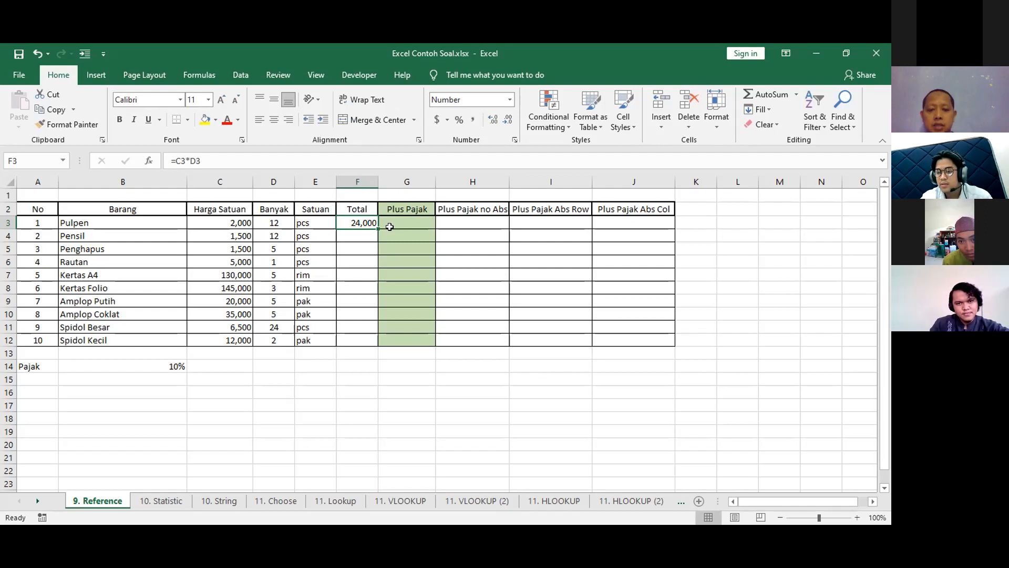
key(ctrl+c)
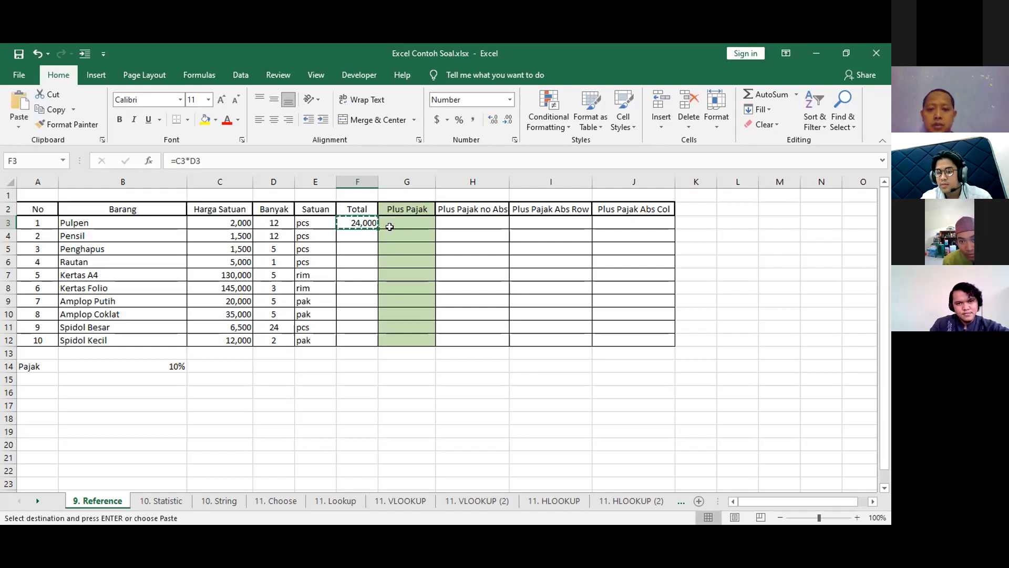
click(362, 231)
key(ctrl+v)
click(360, 248)
drag(360, 247, 360, 339)
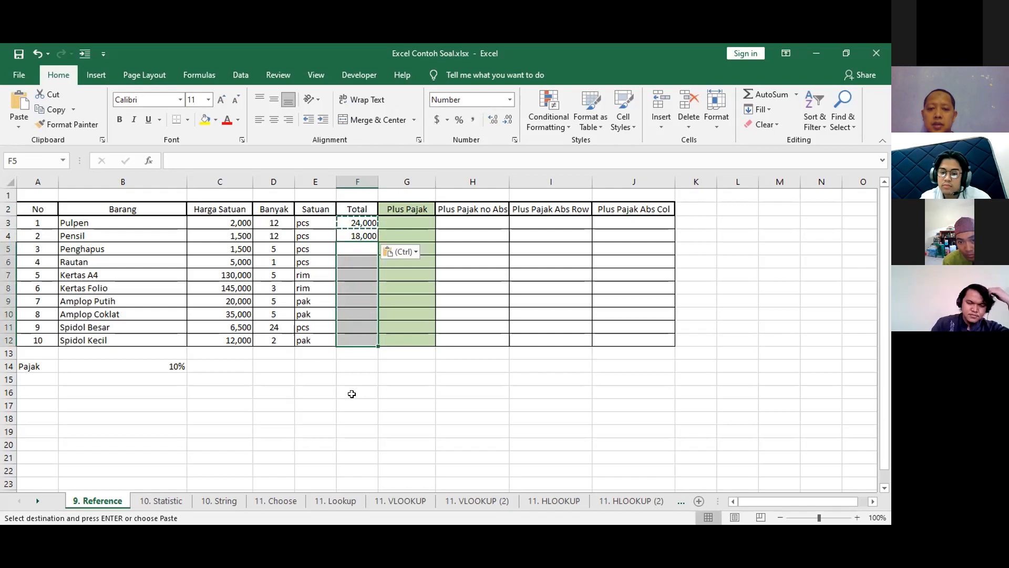
key(ctrl+v)
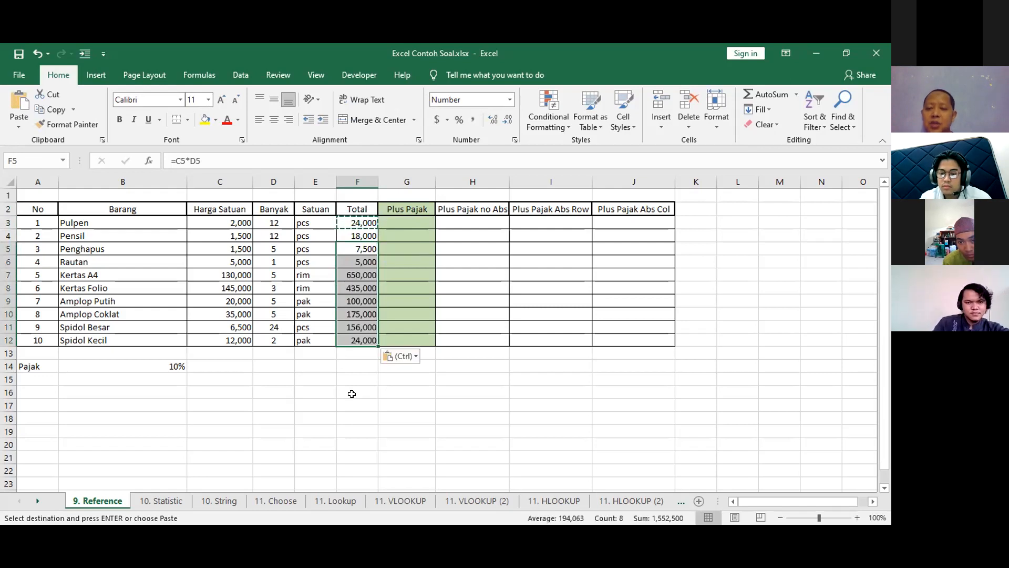
drag(362, 235, 373, 338)
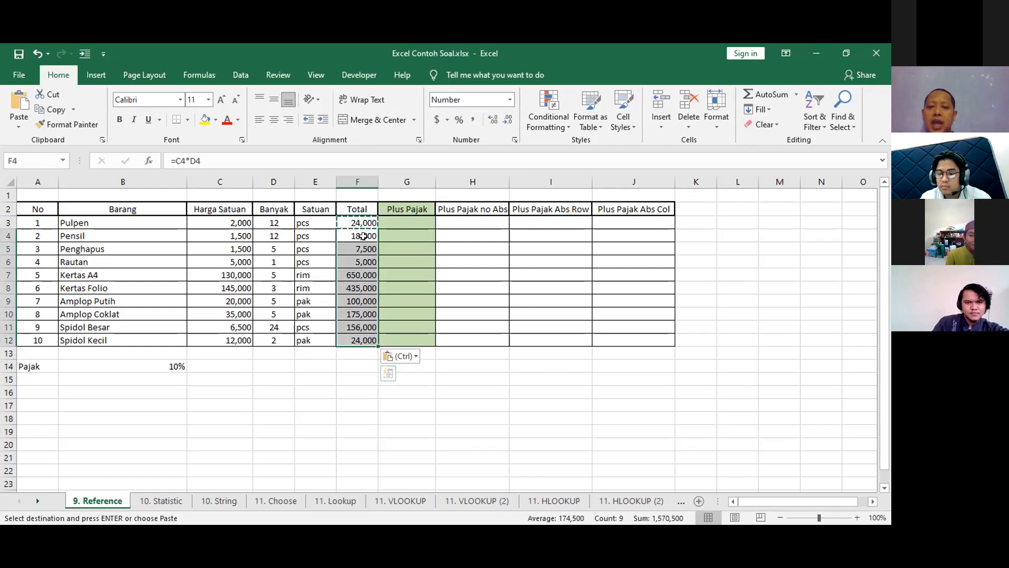
Undo both pastes in the Total column and cancel the pending copy of F3.
key(ctrl+z)
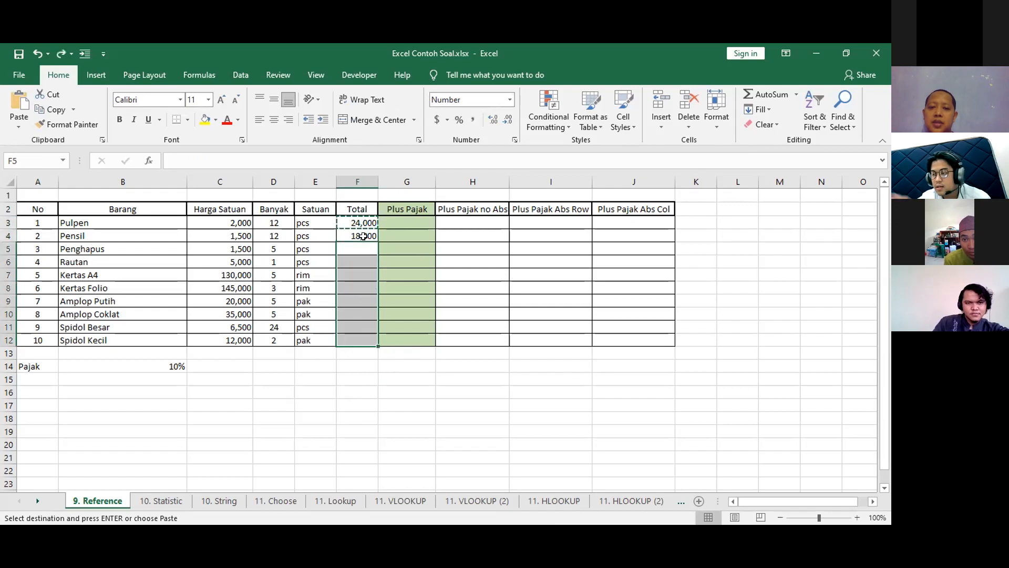
key(ctrl+z)
click(391, 236)
key(Escape)
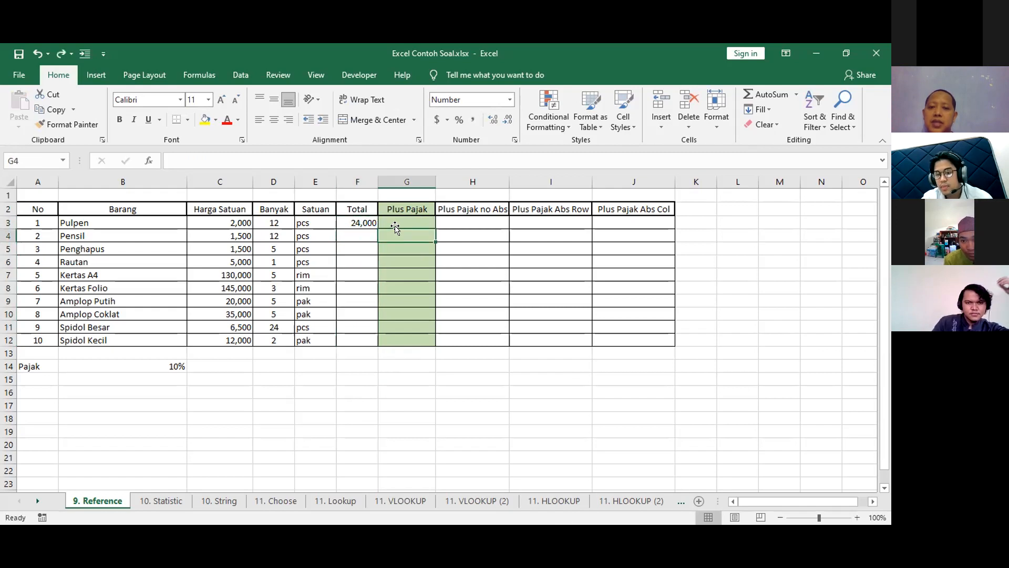
Demonstrate extending the F3 formula down through F12 with AutoFill, undoing each fill.
click(363, 223)
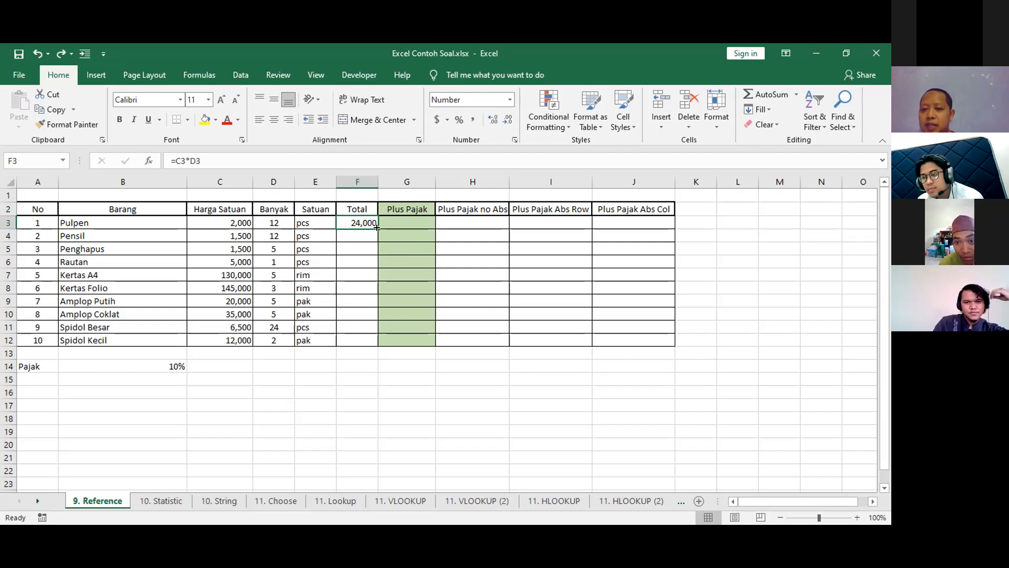
drag(376, 227, 376, 341)
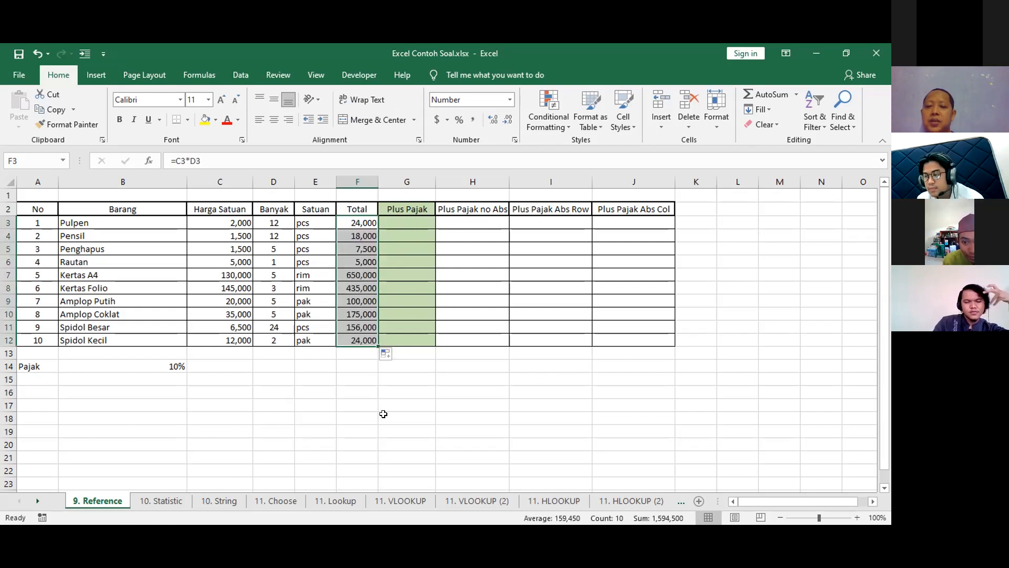
key(ctrl+z)
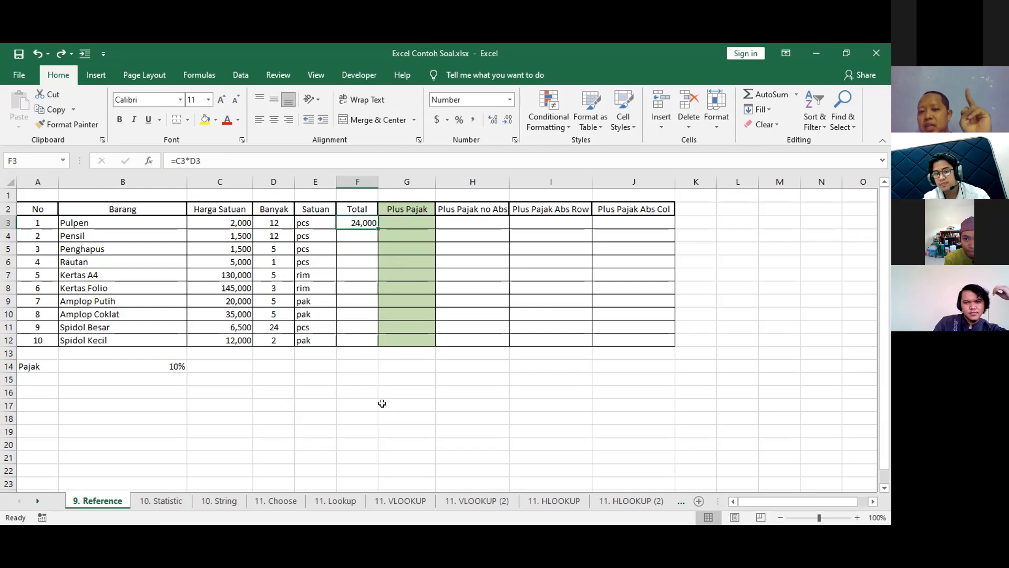
drag(355, 235, 354, 339)
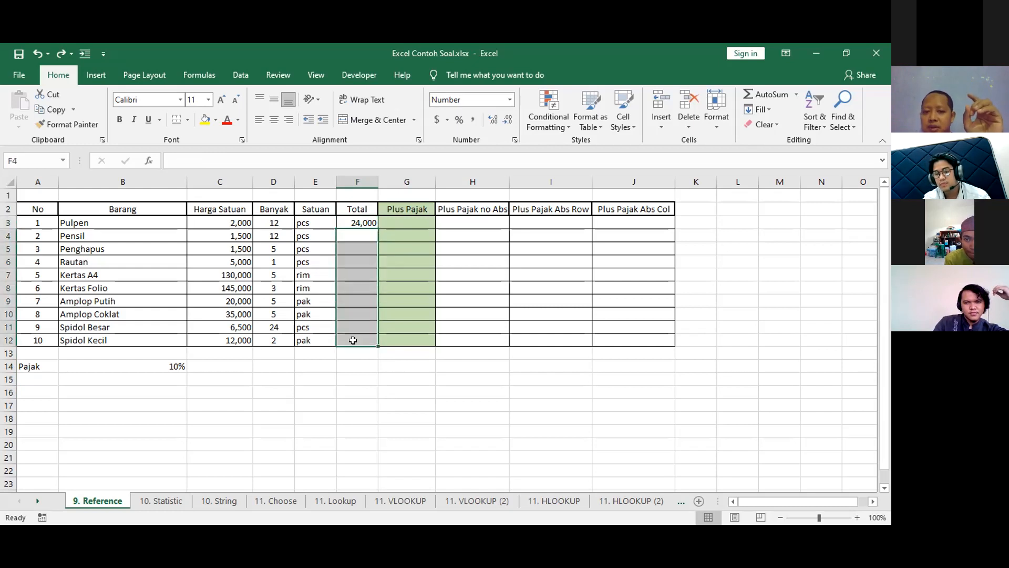
click(357, 221)
drag(377, 229, 374, 344)
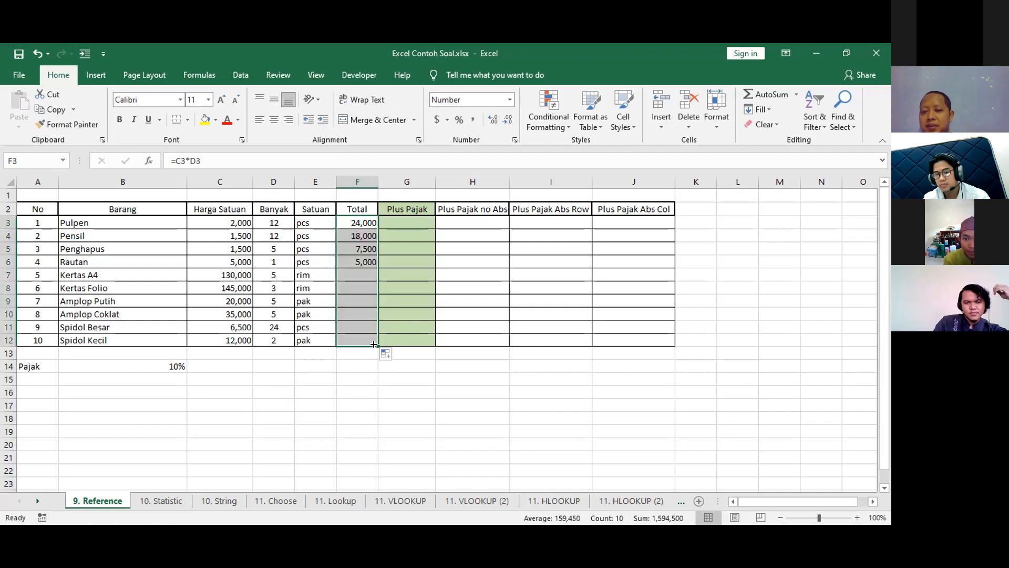
key(ctrl+z)
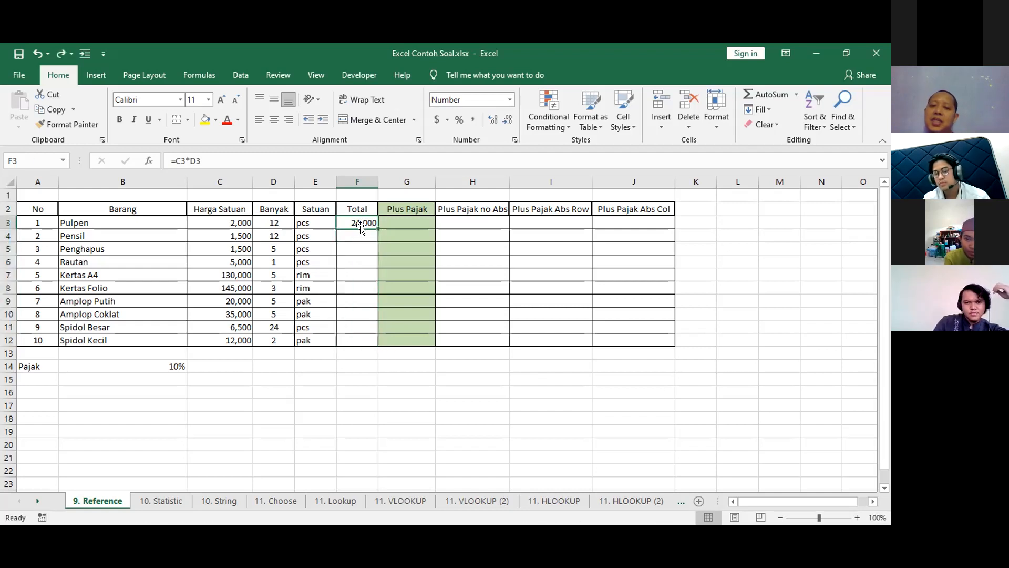
Demonstrate copying the F3 formula into F4:F12 in one paste, and undo it.
click(361, 236)
click(360, 219)
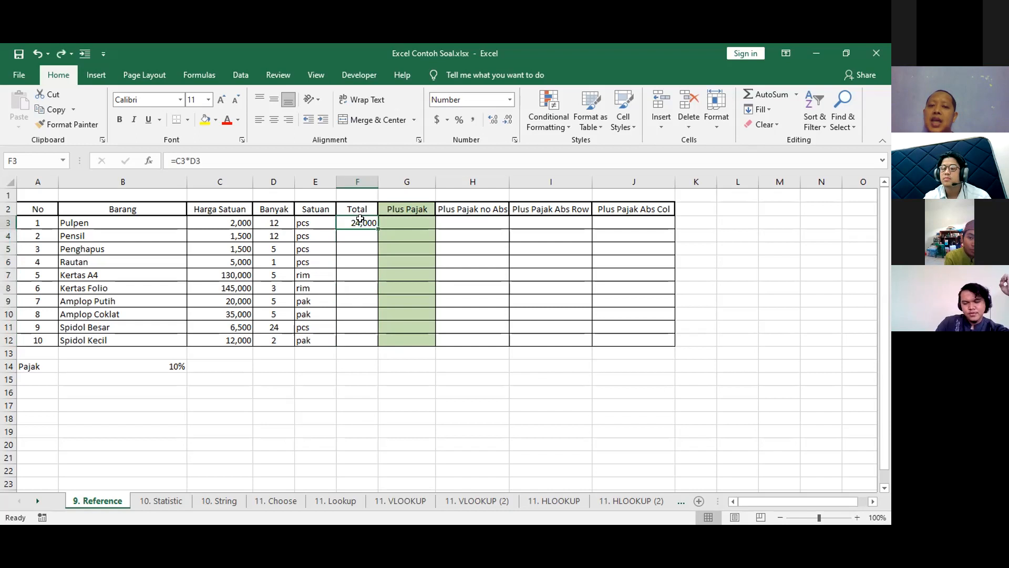
key(ctrl+c)
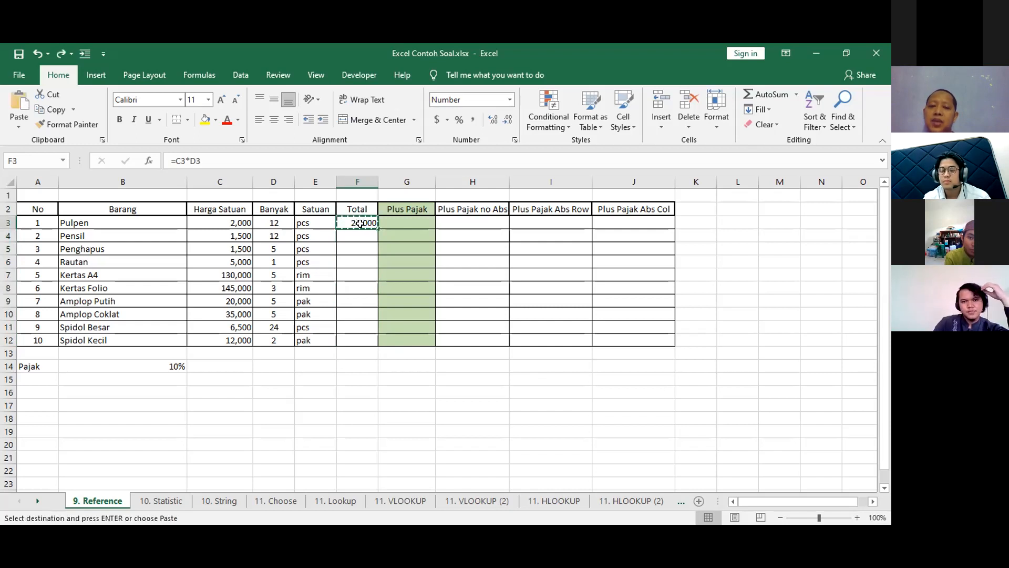
drag(357, 235, 361, 338)
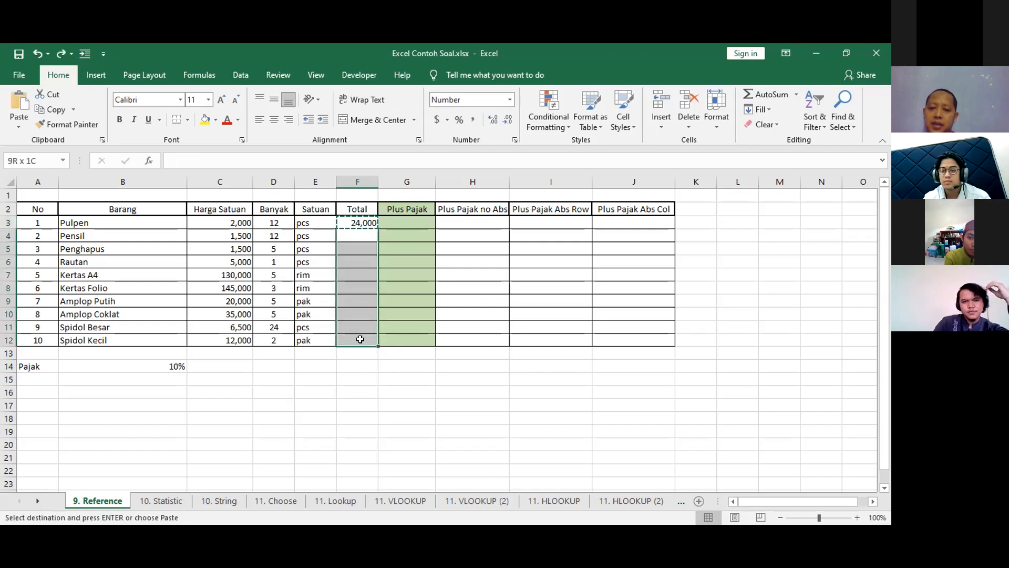
key(ctrl+v)
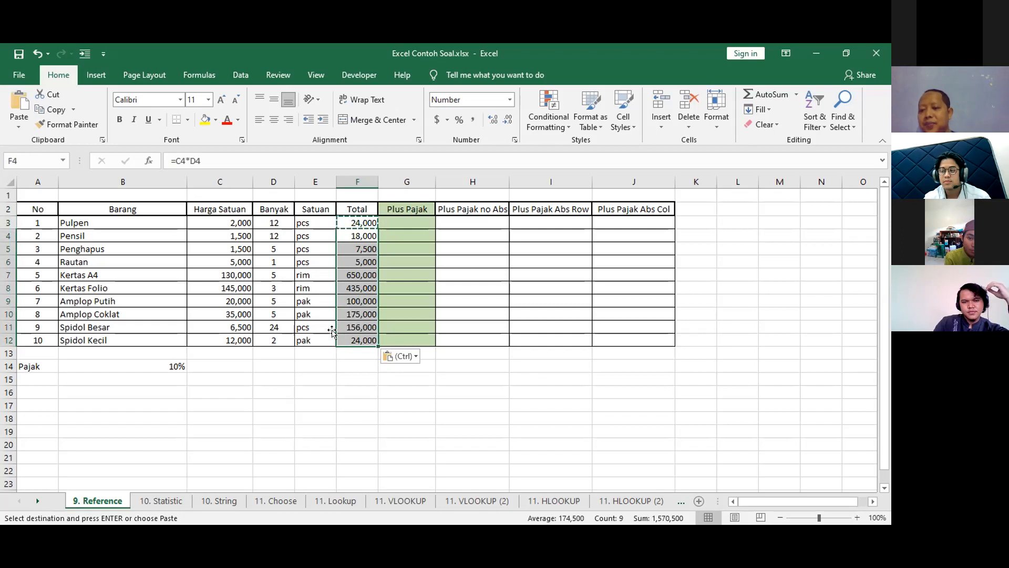
key(ctrl+z)
Fill the F3 formula down to F12 by manual extension and by automatic fill, undoing each result.
click(356, 223)
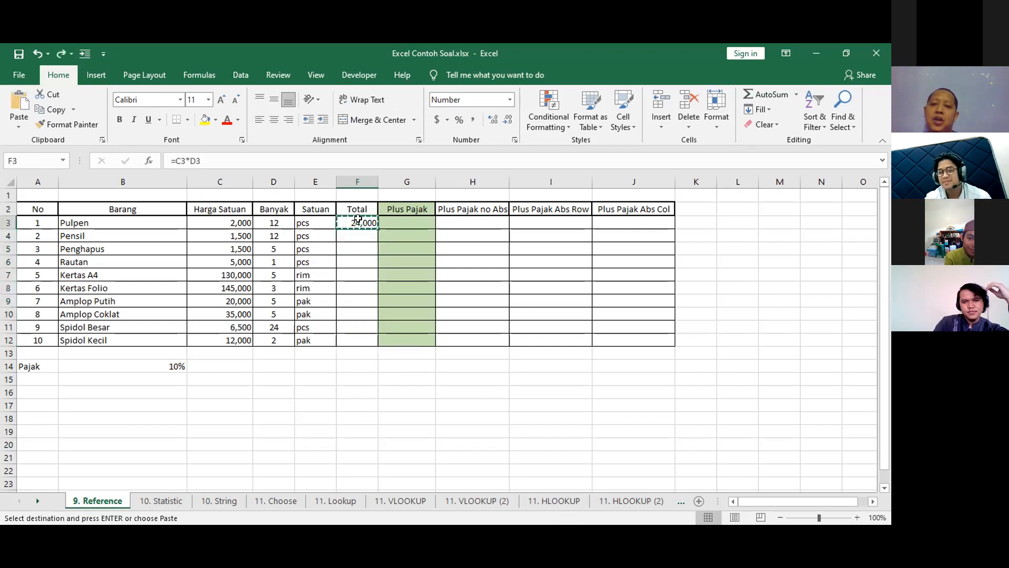
key(Escape)
drag(377, 229, 379, 361)
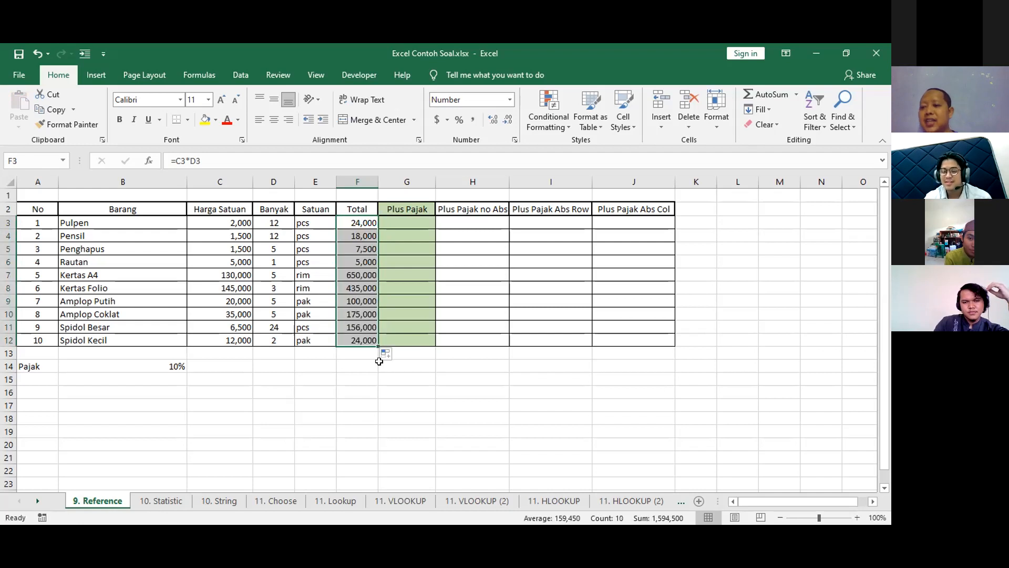
key(ctrl+z)
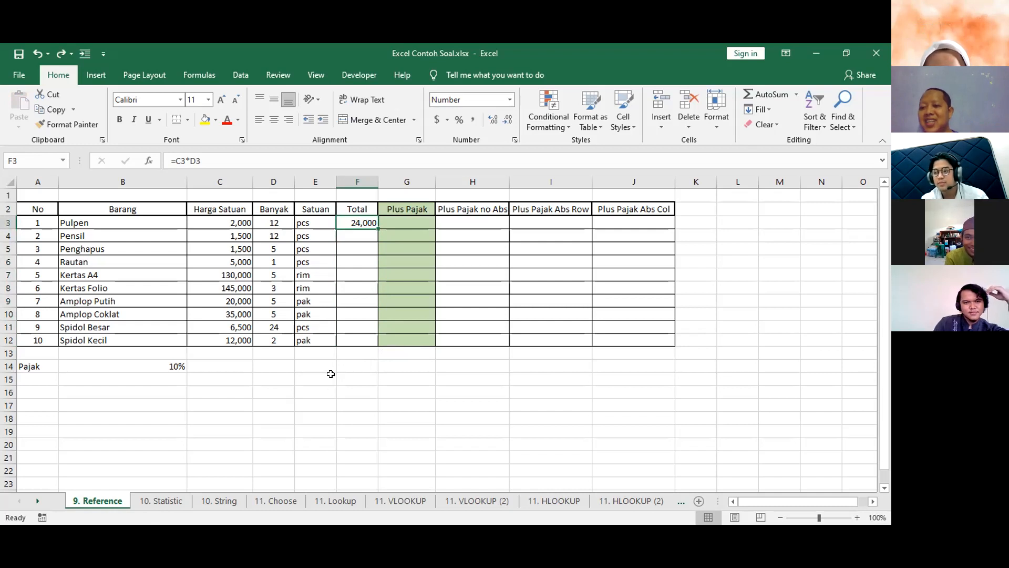
double_click(378, 229)
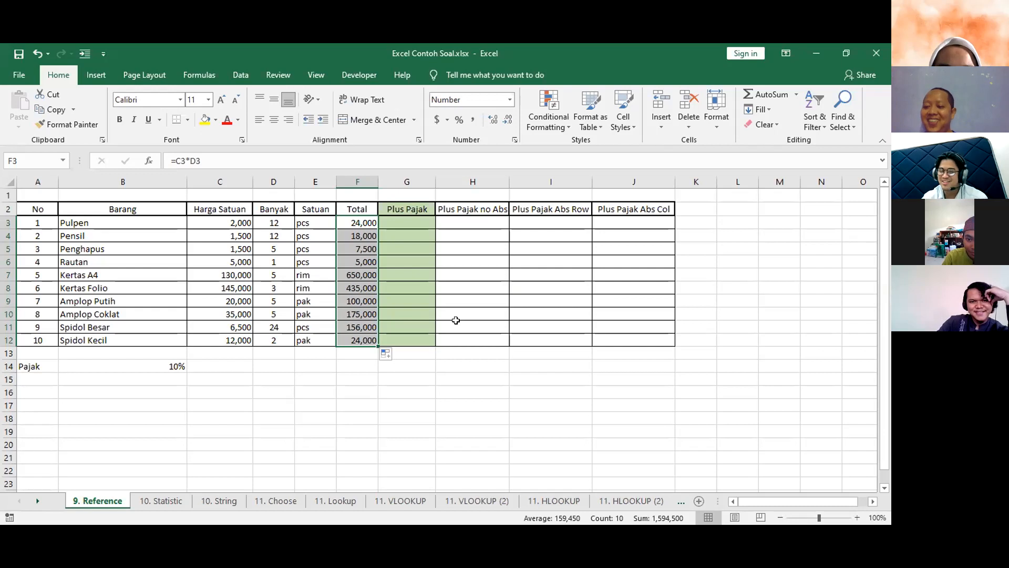
key(ctrl+z)
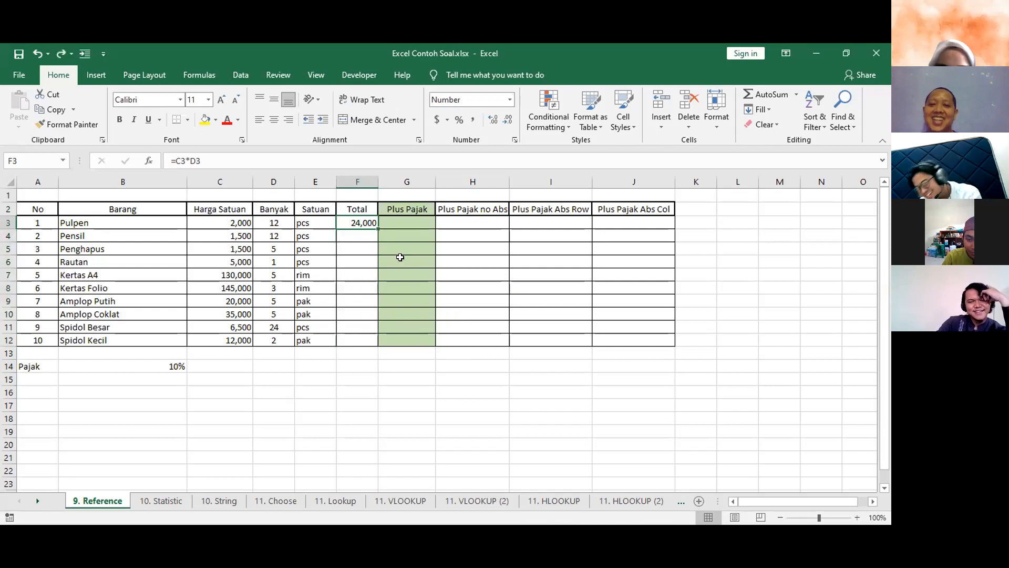
Copy F3 and paste its formula over F4:F12 once more, and undo the paste.
key(ctrl+c)
drag(358, 235, 362, 336)
key(ctrl+v)
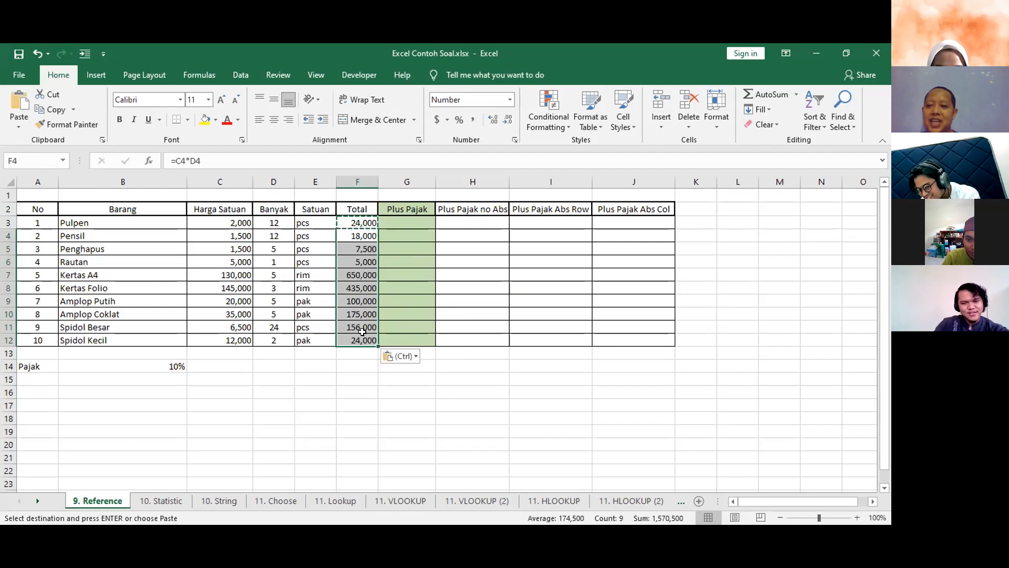
key(ctrl+z)
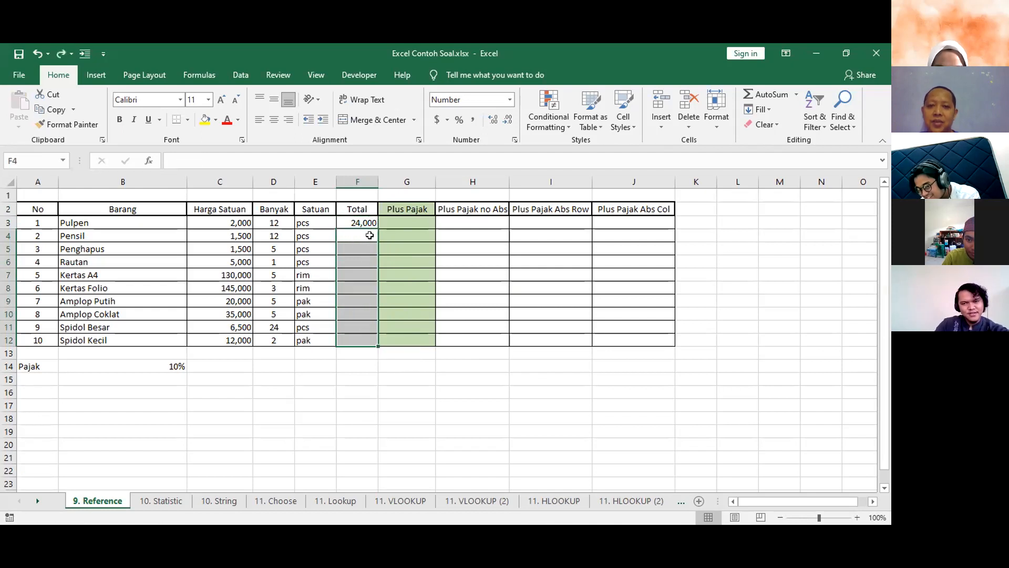
Extend the F3 formula manually down to F12, and undo the fill.
click(373, 222)
drag(377, 229, 373, 342)
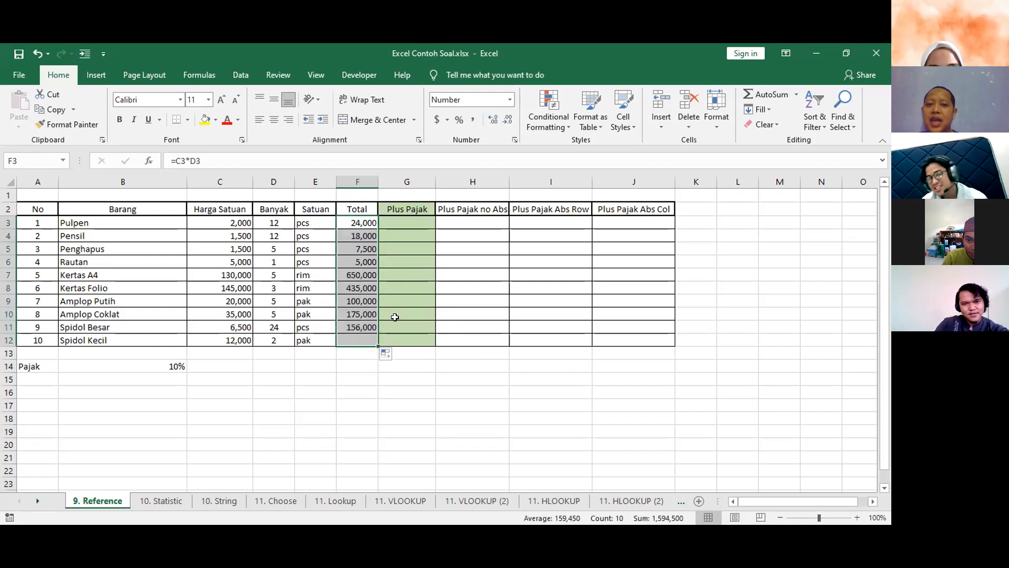
key(ctrl+z)
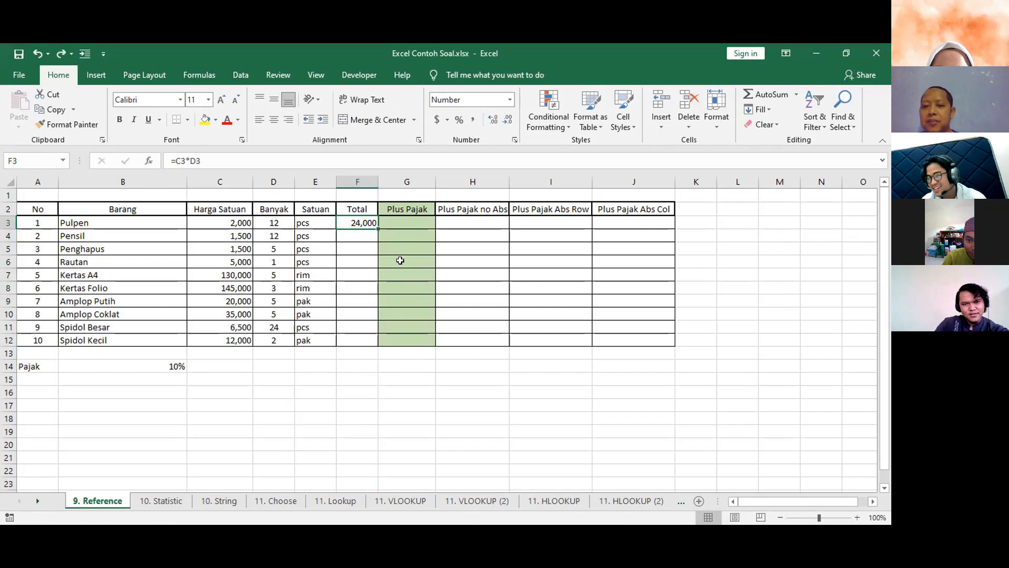
Auto-fill the F3 formula down the Total column through F12 to match the table's length.
click(383, 233)
click(375, 232)
click(366, 221)
click(375, 231)
click(374, 224)
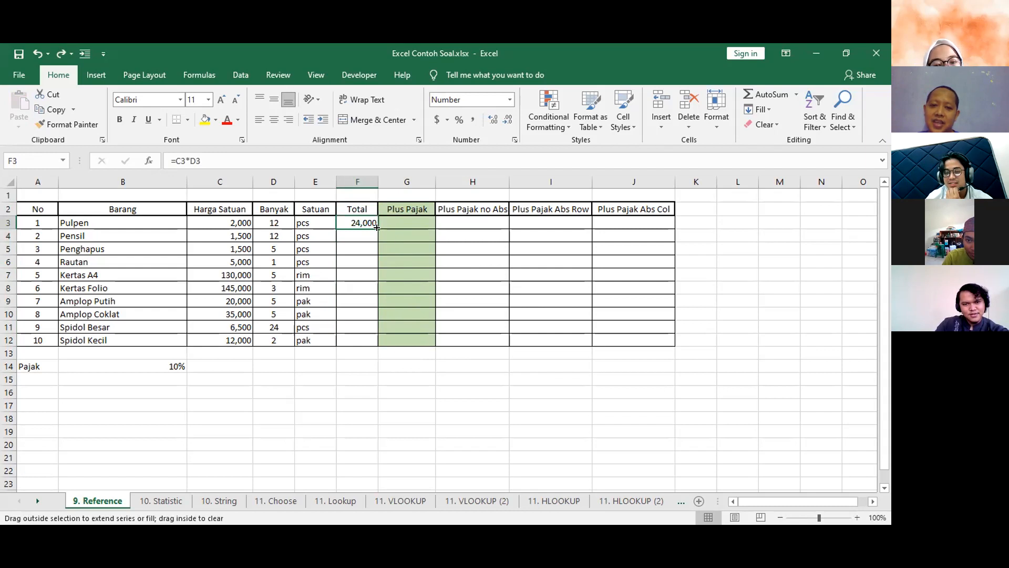
double_click(379, 223)
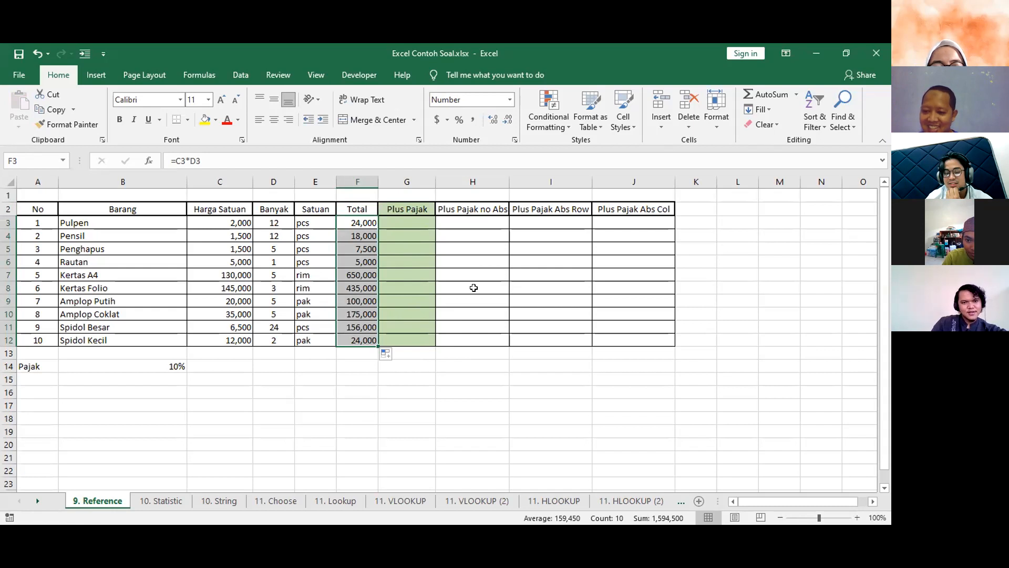
Undo the Total column fill, then repeat the automatic fill of F3 down to F12 twice, undoing each result.
key(ctrl+z)
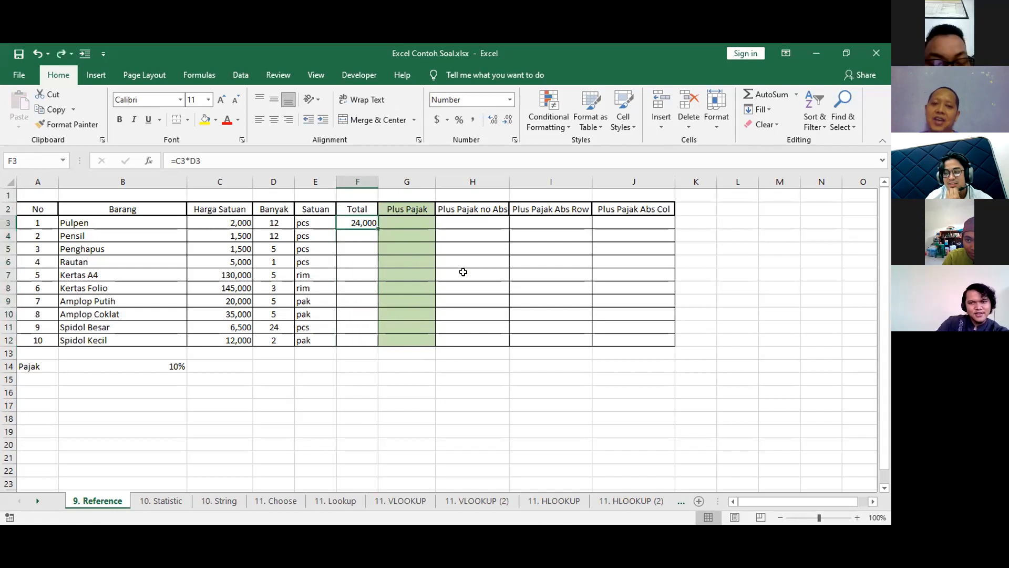
double_click(376, 225)
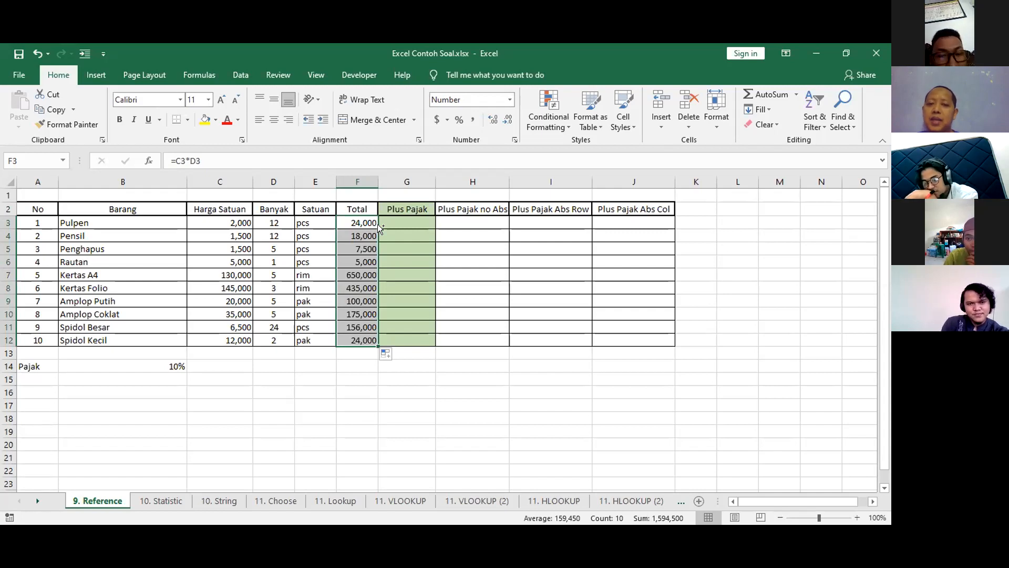
key(ctrl+z)
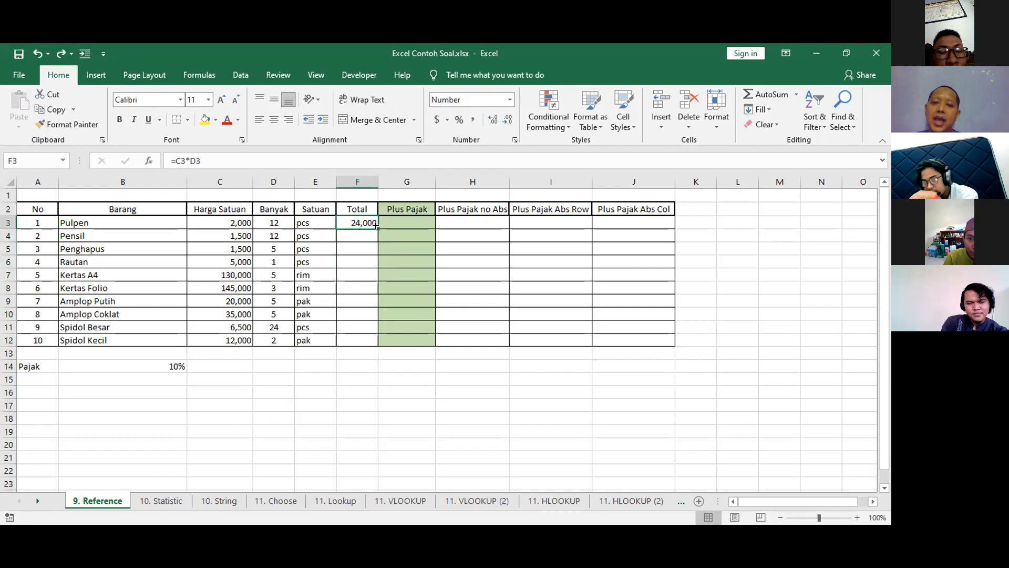
double_click(377, 225)
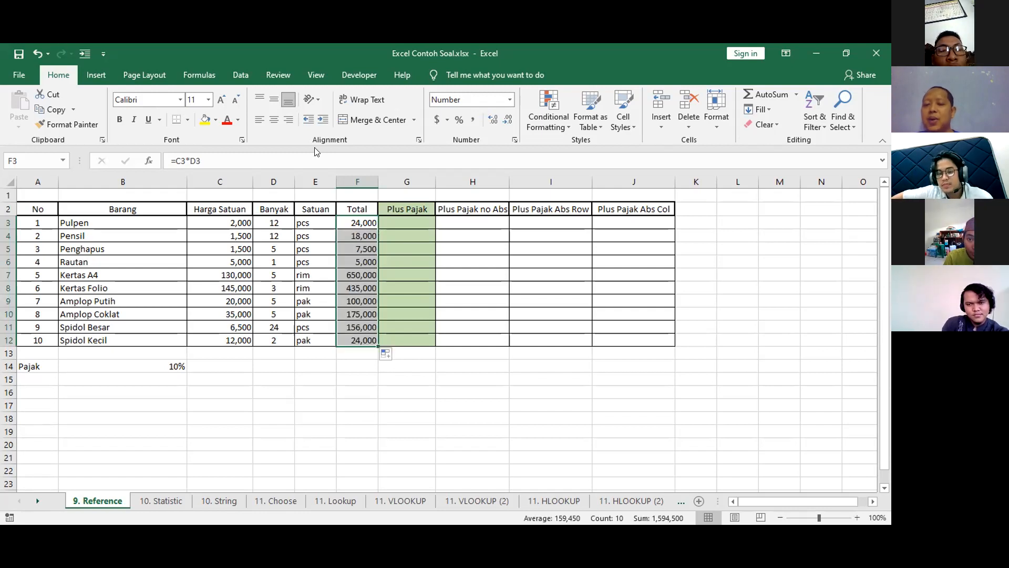
click(361, 217)
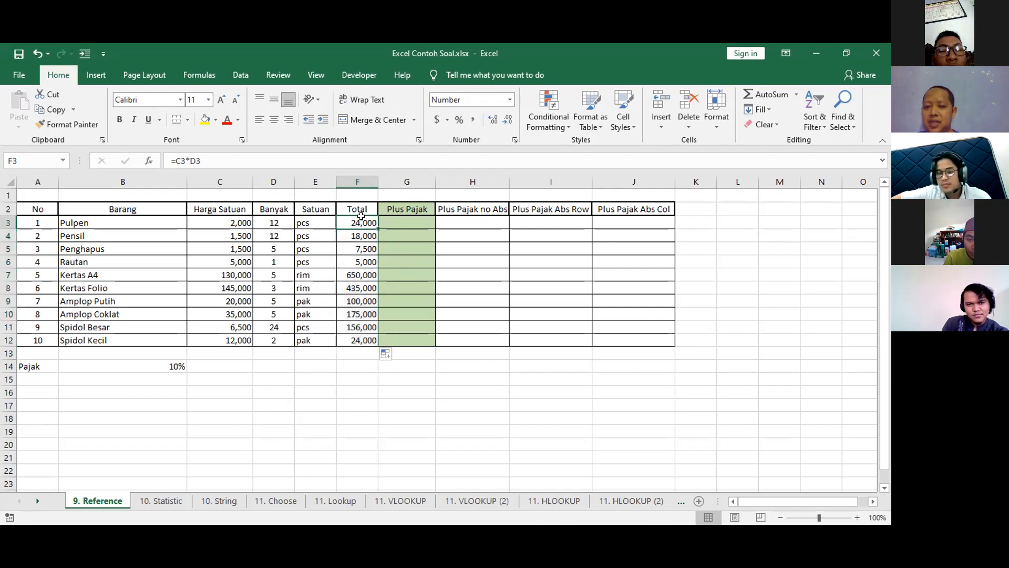
key(ctrl+z)
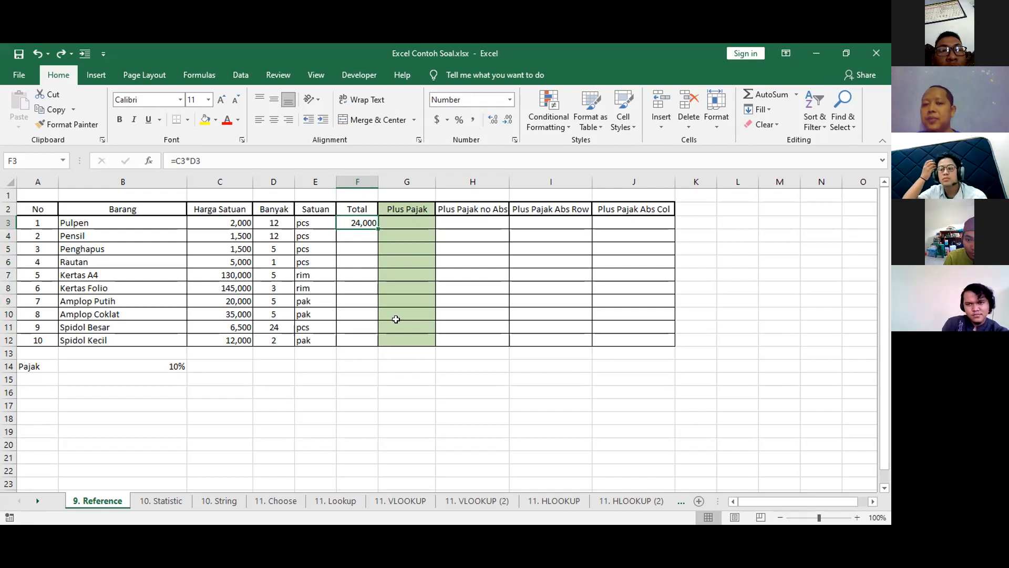
Auto-fill the F3 formula through F12, select the rows just below the table across columns A to J, and undo the fill.
double_click(374, 226)
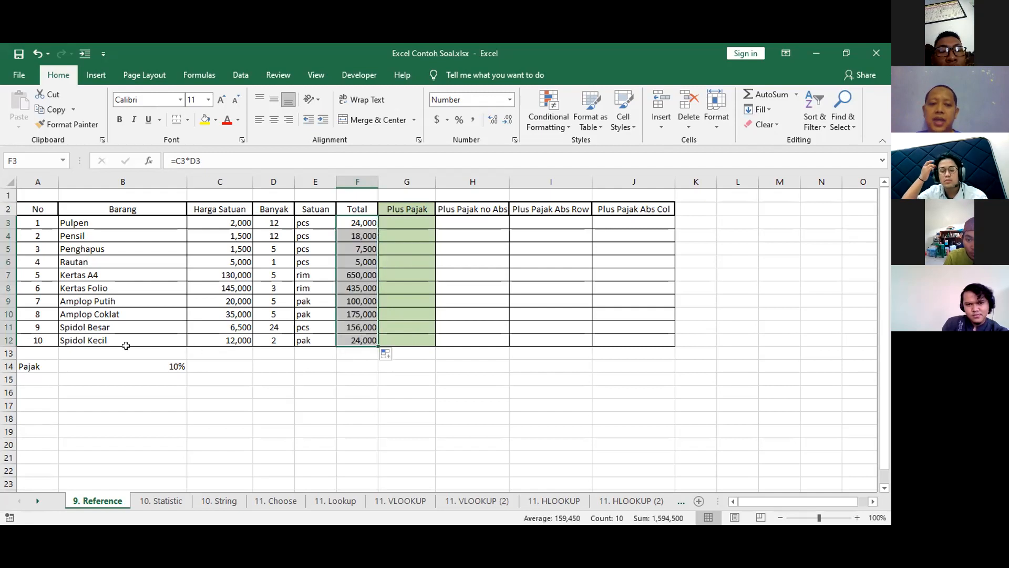
drag(29, 353, 658, 355)
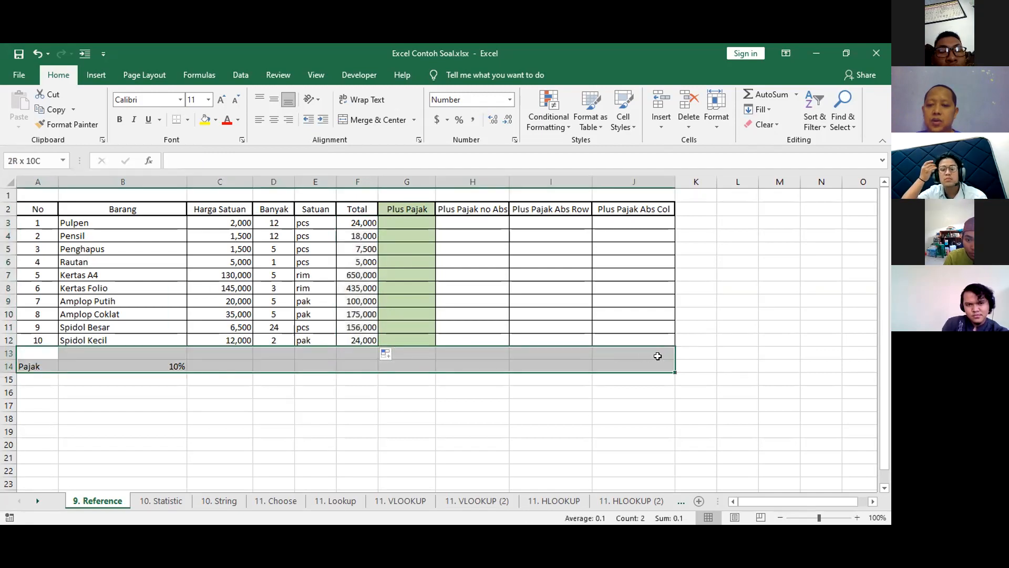
key(ctrl+z)
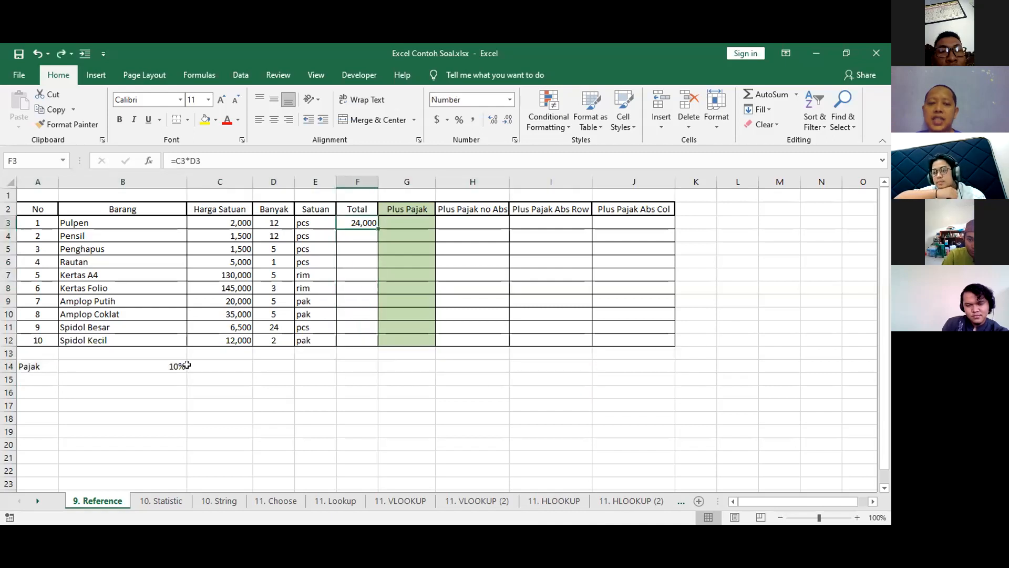
Enter "a" in A13 directly below the table and auto-fill the F3 formula down the Total column.
click(40, 353)
text(a)
click(351, 481)
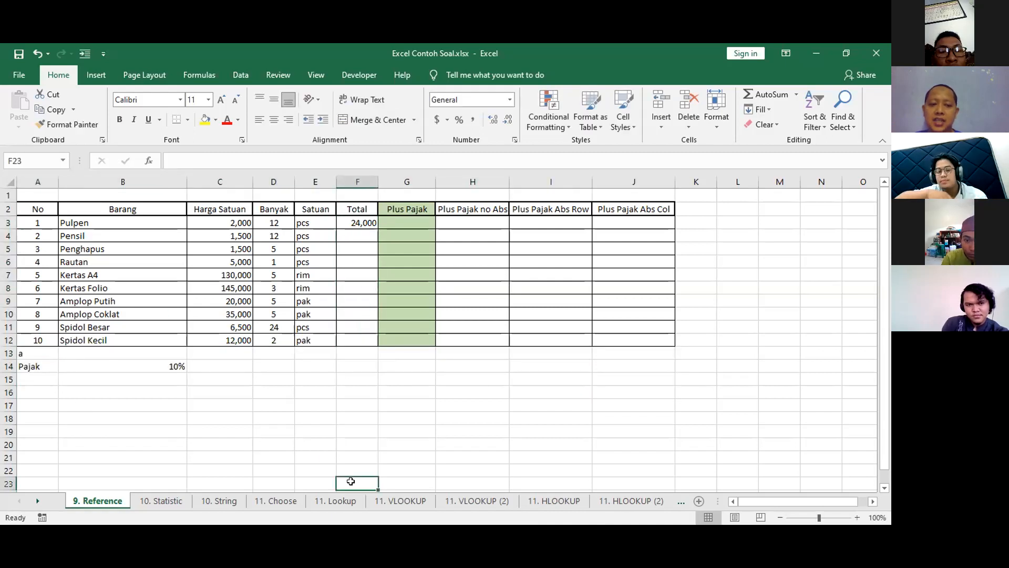
click(363, 224)
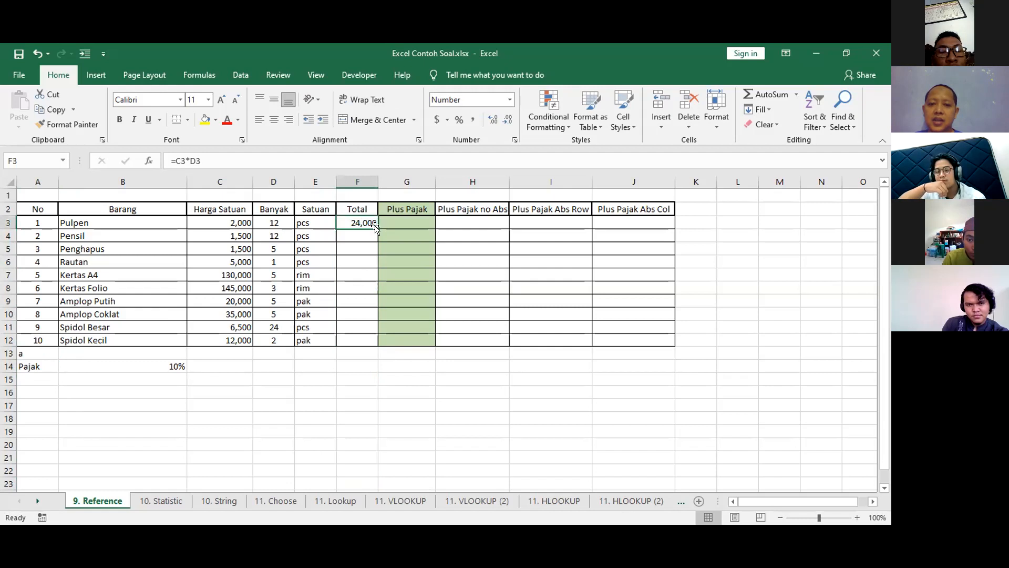
double_click(376, 227)
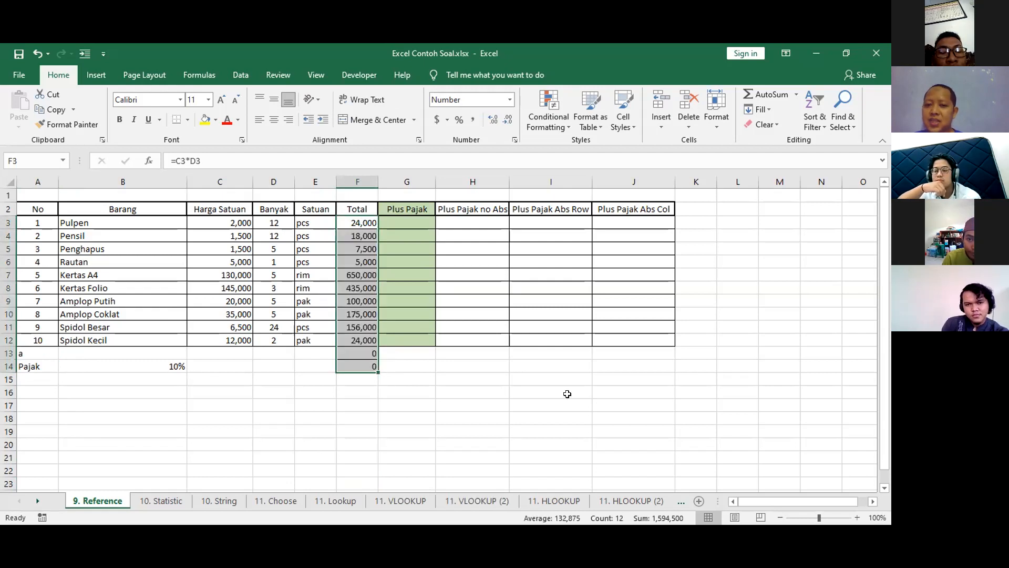
Undo the Total column fill and clear the test entry from A13.
key(ctrl+z)
click(41, 351)
key(Delete)
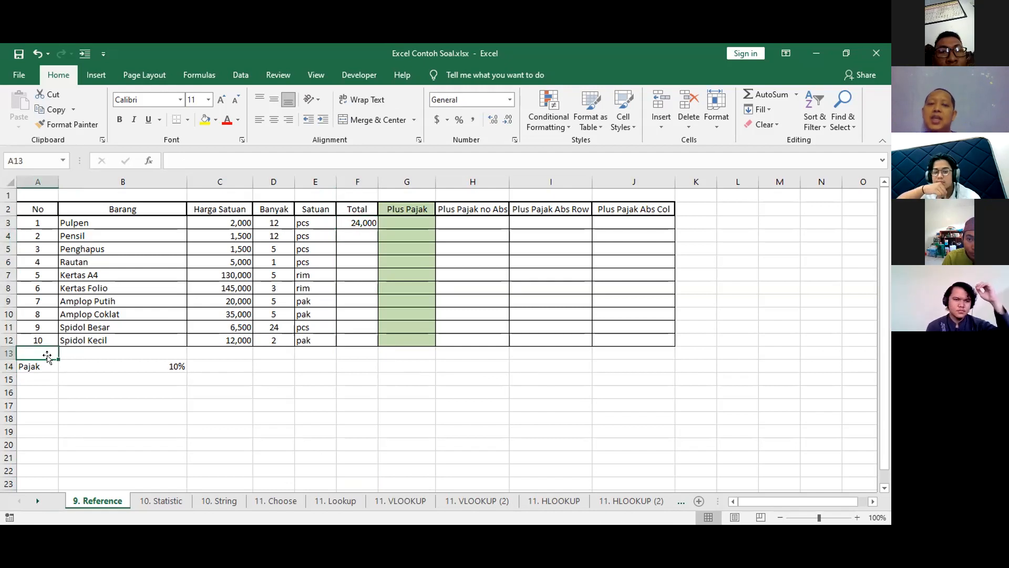
Extend the F3 formula manually down the Total column to F12.
click(348, 220)
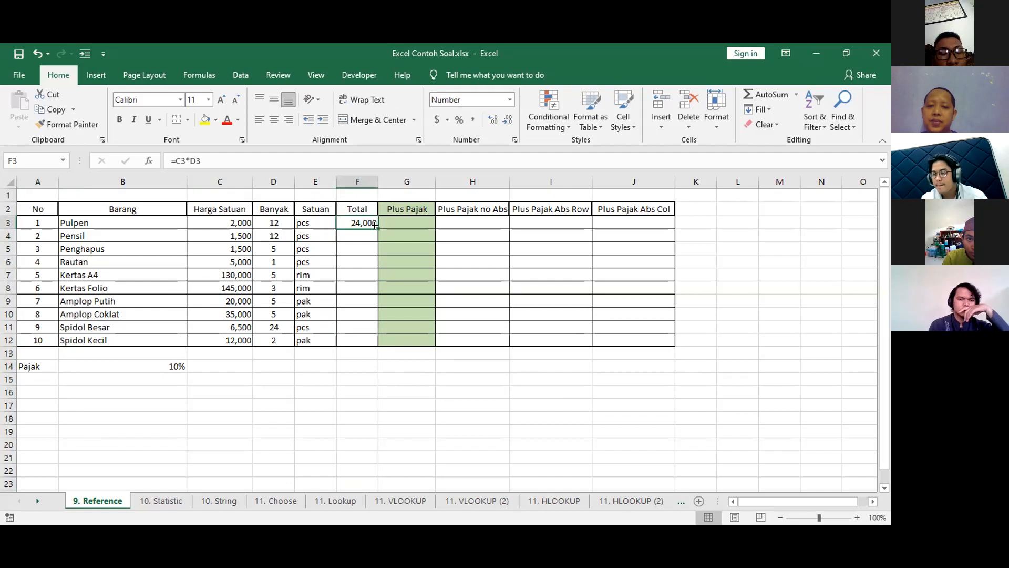
drag(378, 229, 379, 347)
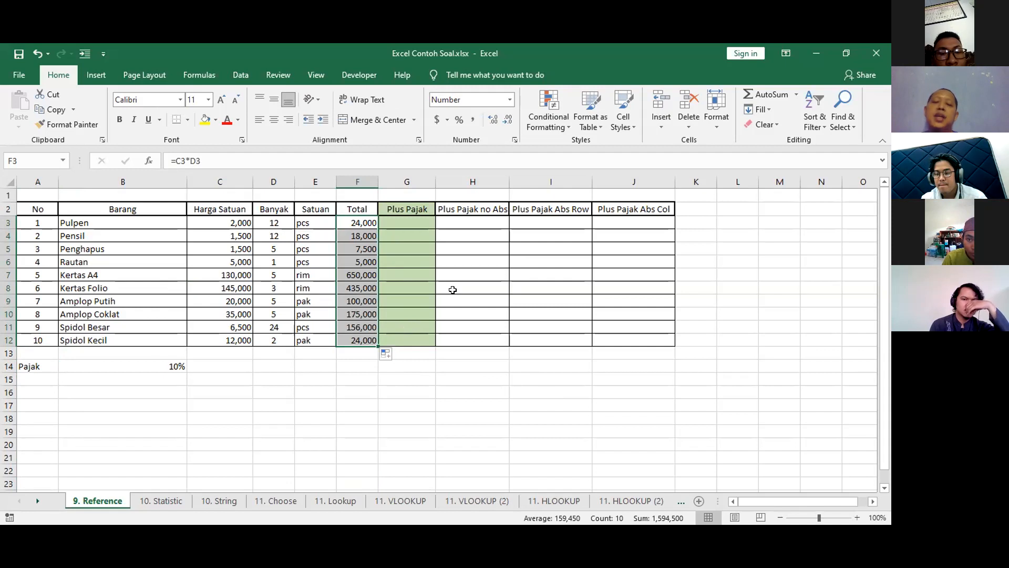
click(407, 389)
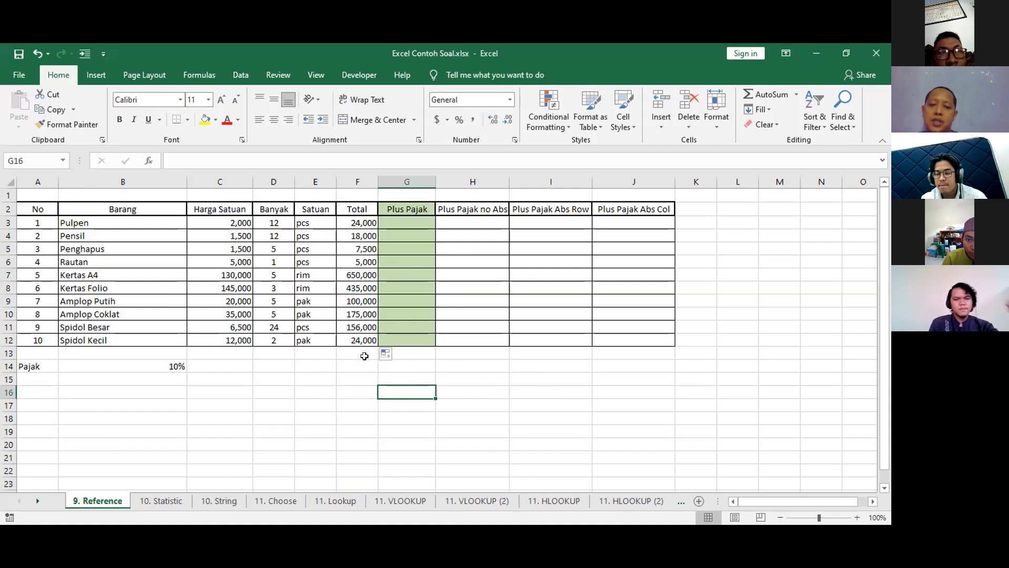
Try the formula =F3/B14 in G3 of the Plus Pajak column, and clear the cell.
click(405, 219)
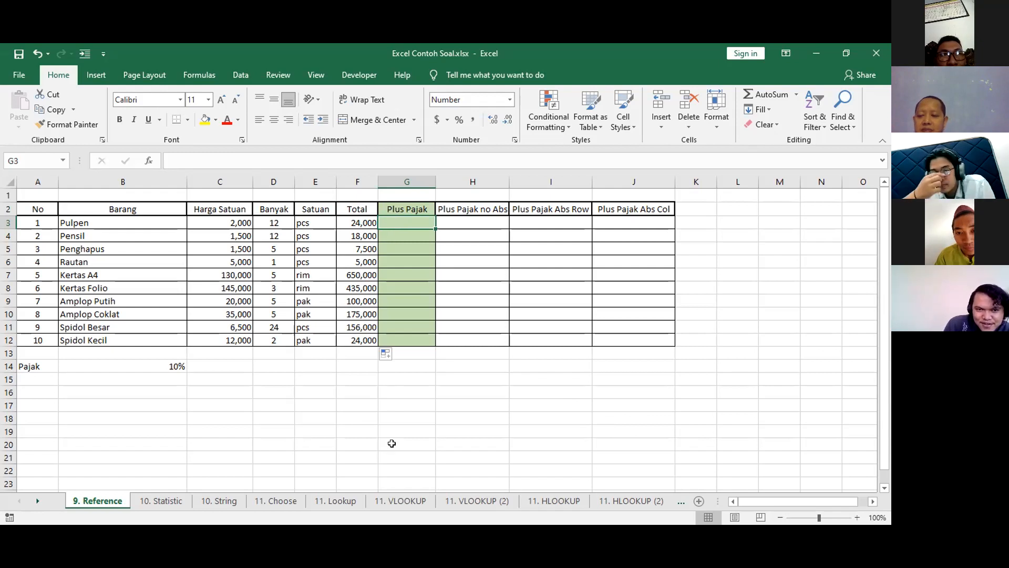
text(=)
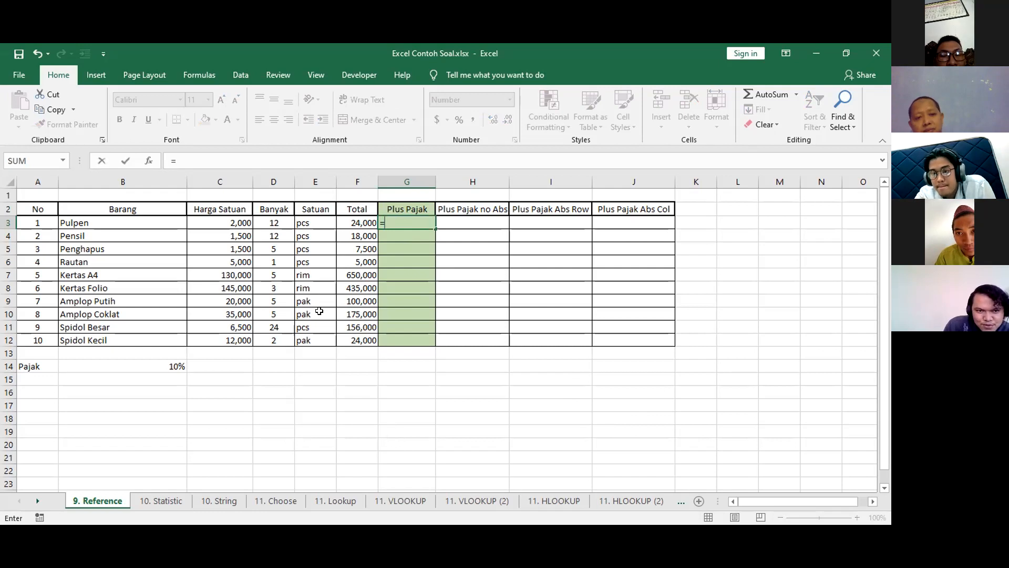
click(361, 221)
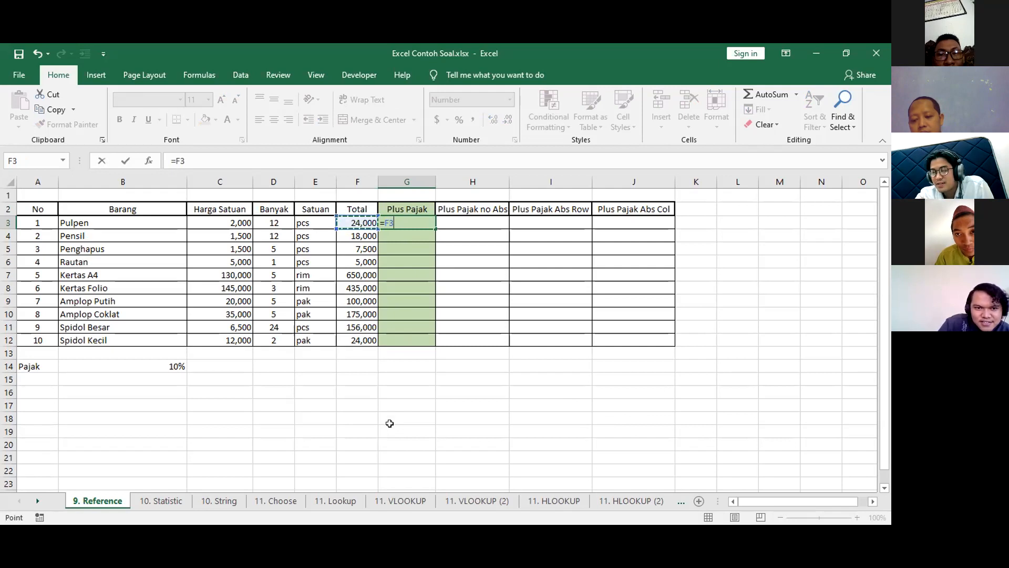
text(/)
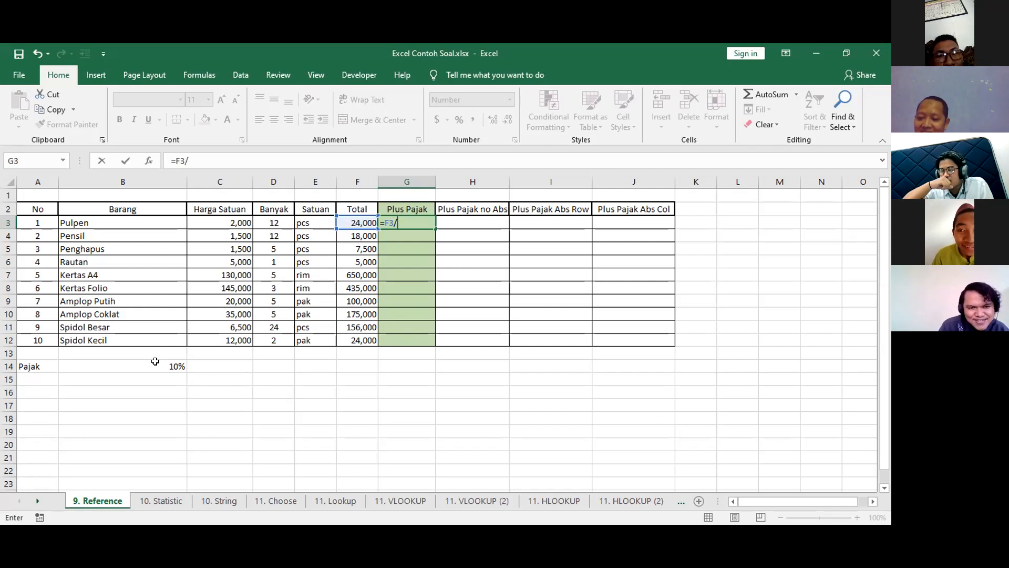
click(161, 364)
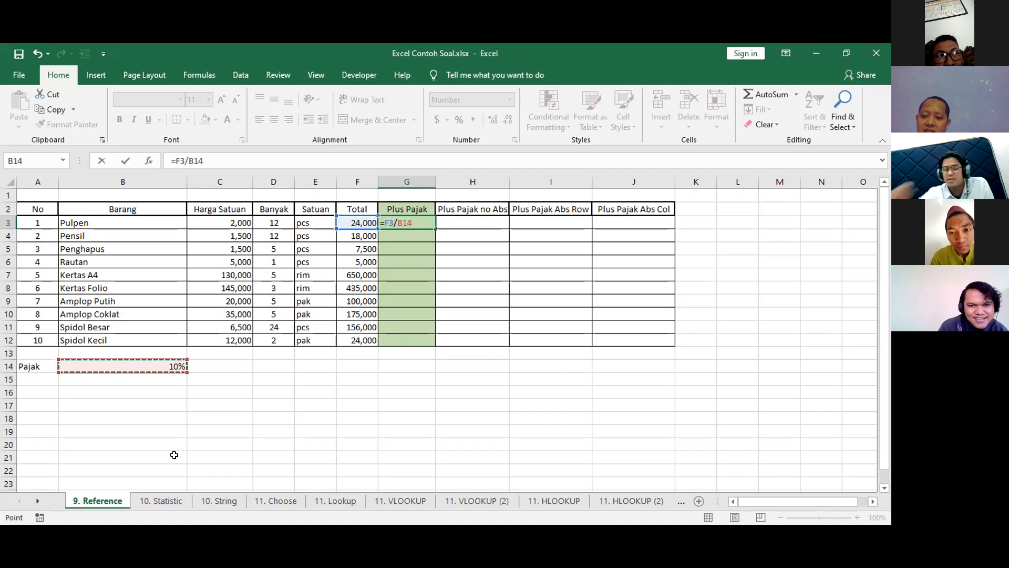
key(Return)
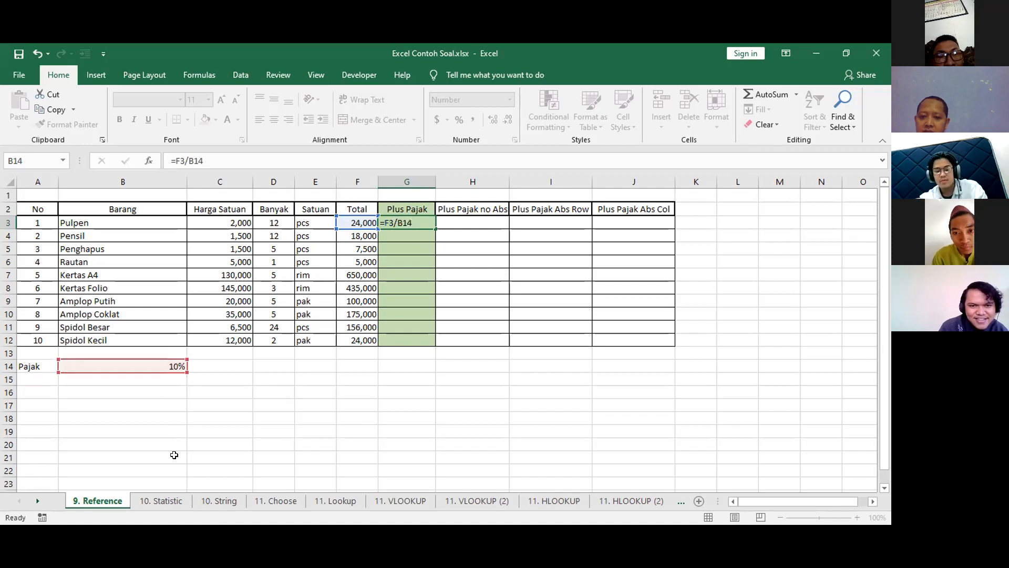
click(415, 217)
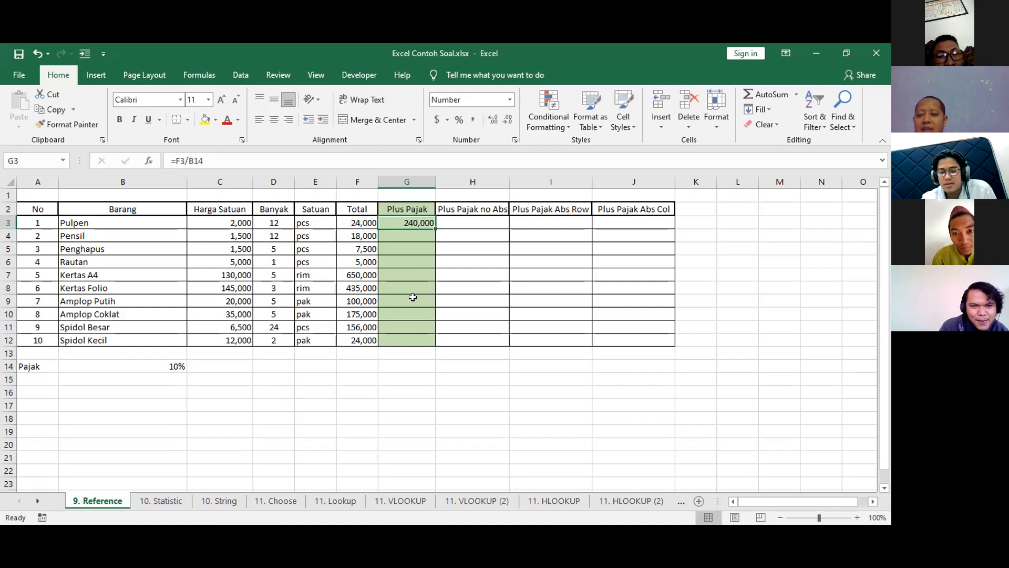
key(Delete)
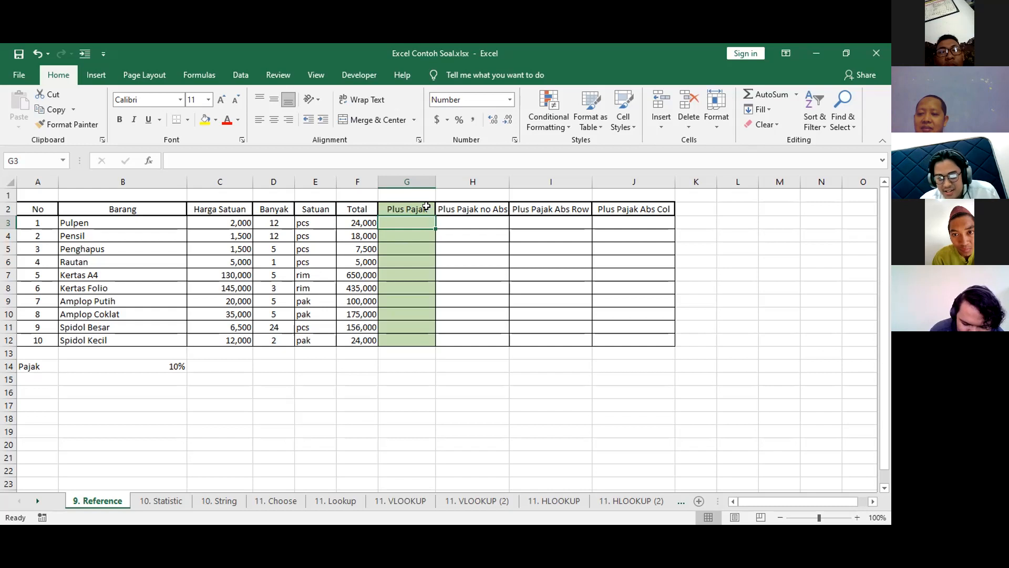
Try the formula =F3*B14 in G3 of the Plus Pajak column, and clear the cell.
text(=)
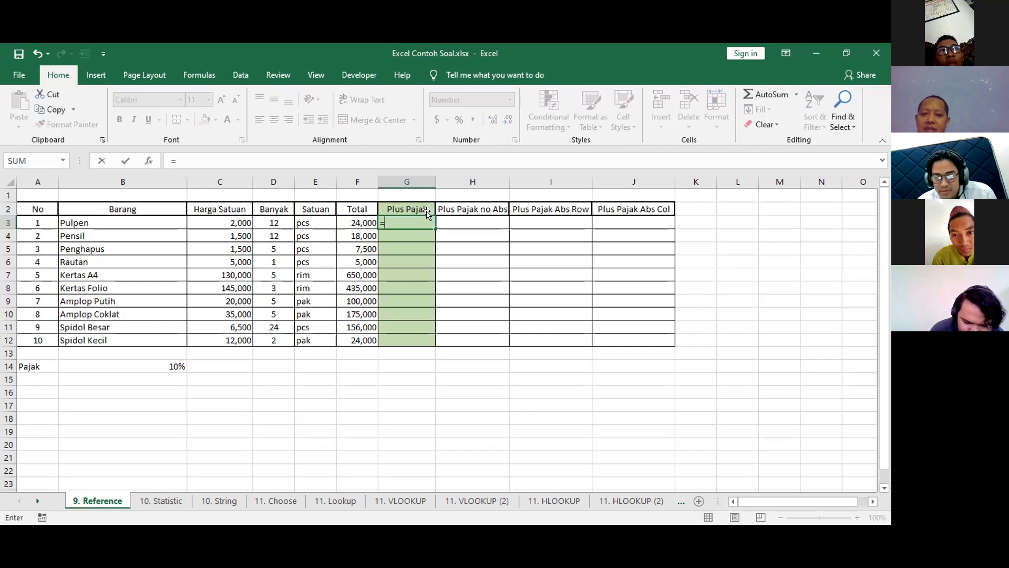
click(351, 220)
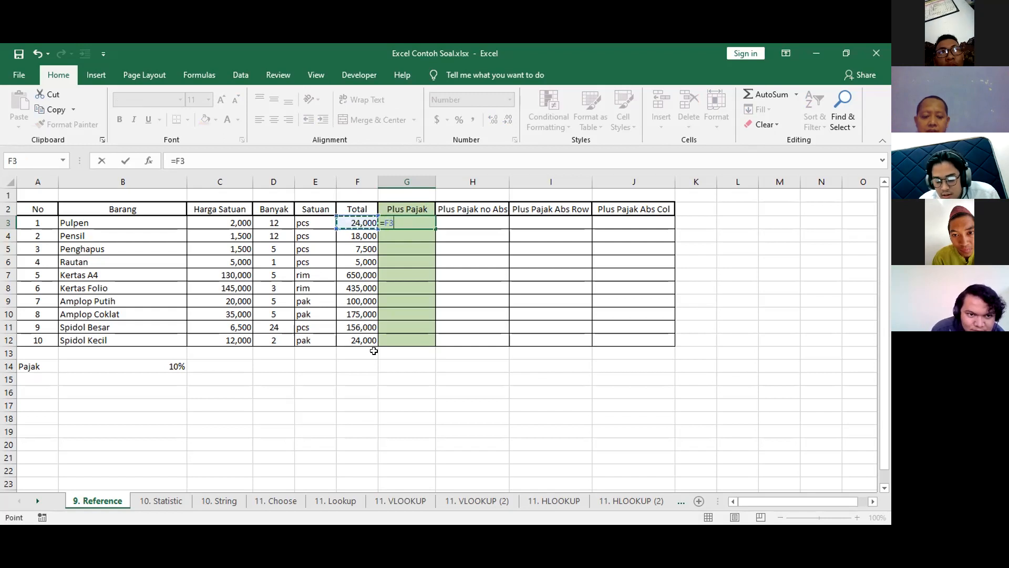
text(*)
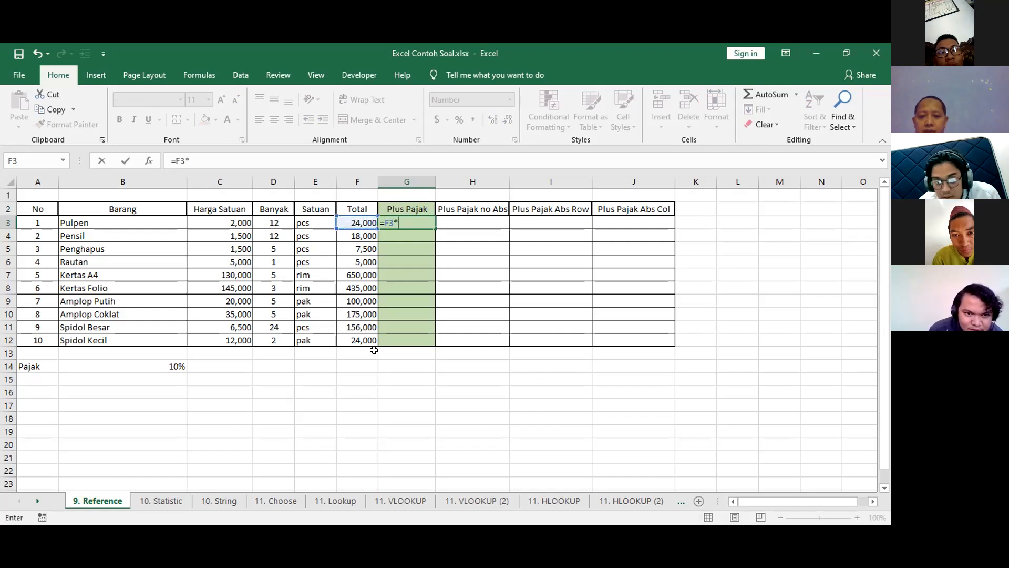
click(155, 361)
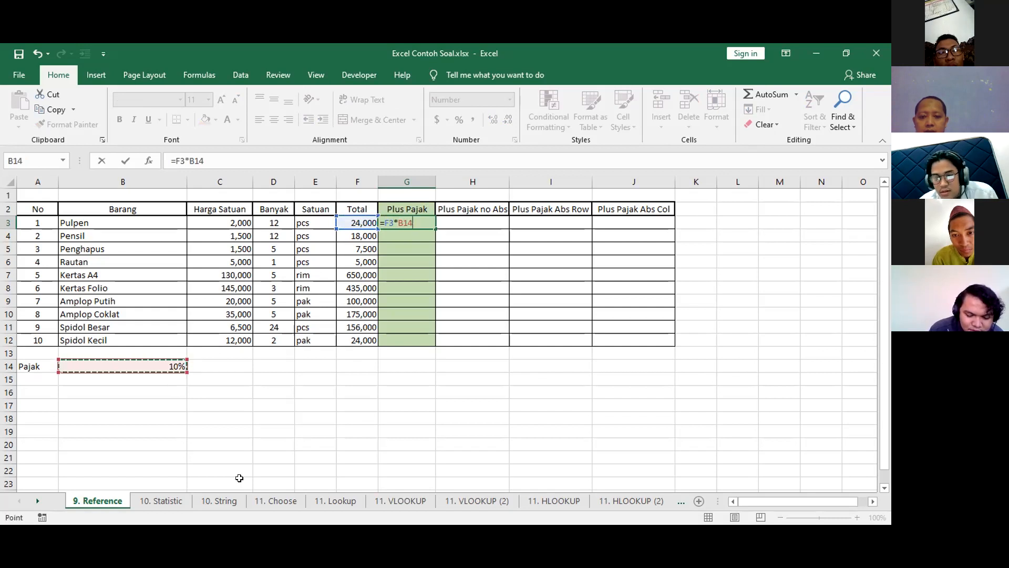
key(Return)
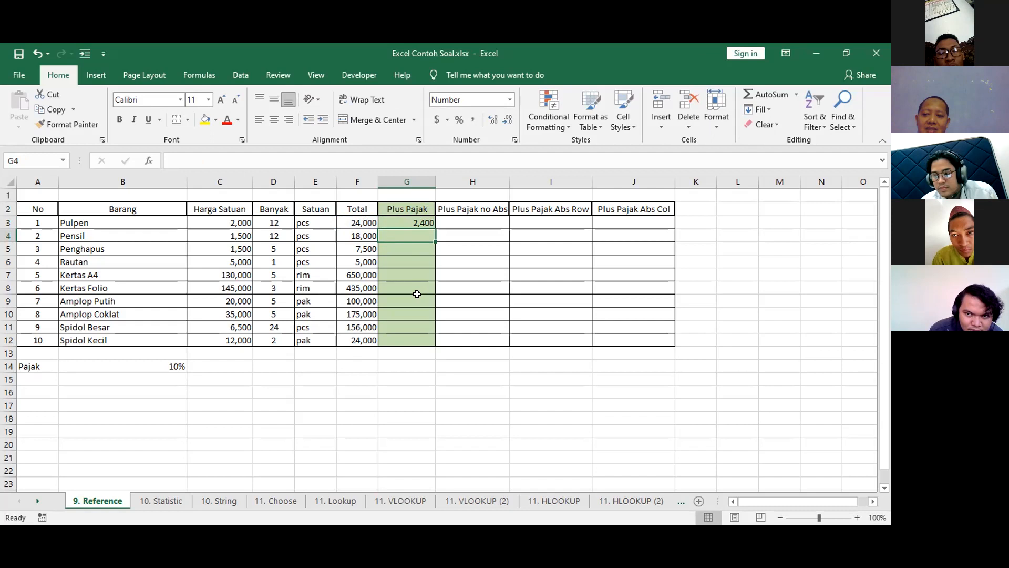
click(410, 208)
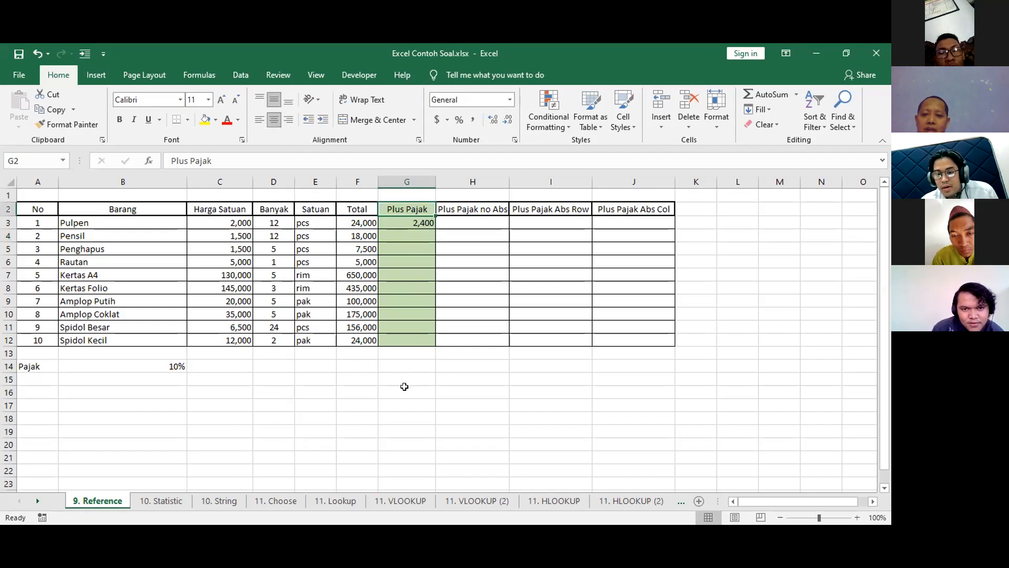
click(389, 223)
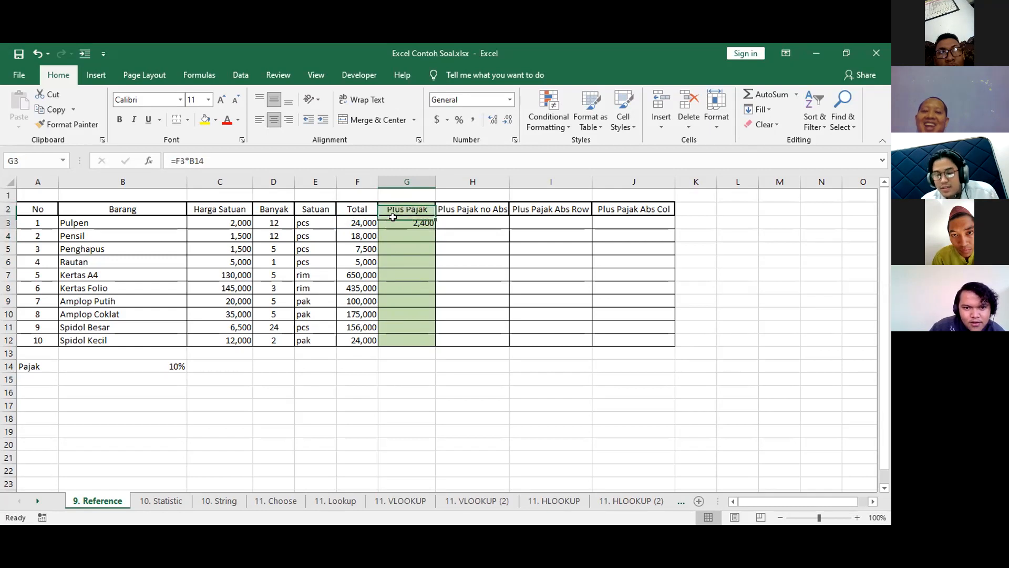
key(Delete)
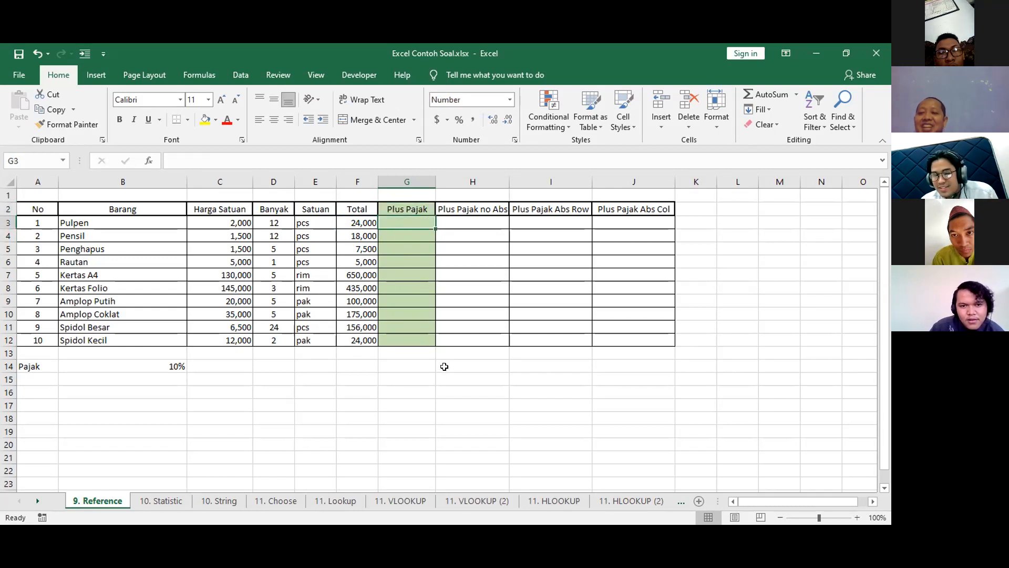
Try the formula =F3*B14+F3 in G3 of the Plus Pajak column.
click(413, 211)
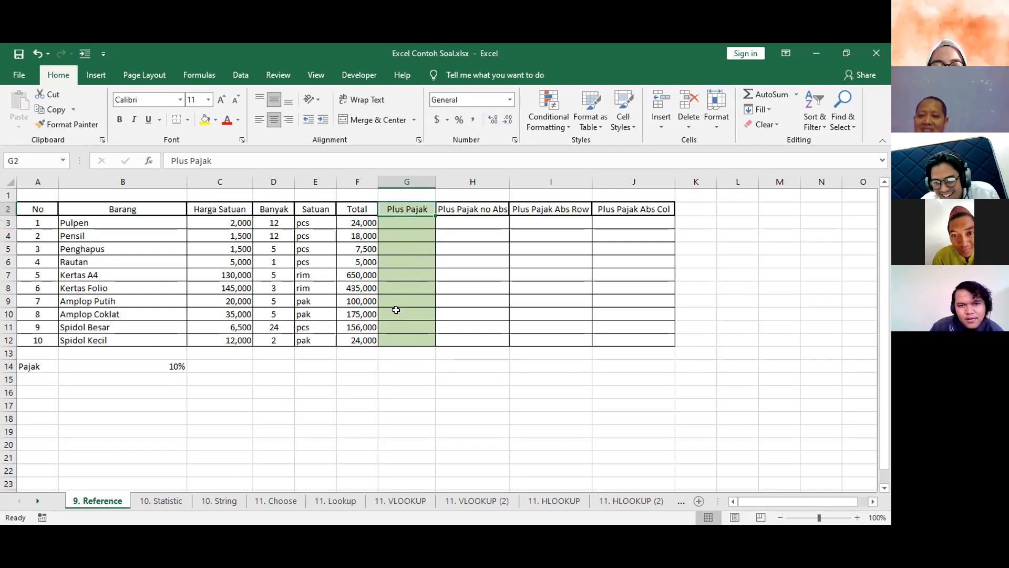
click(418, 218)
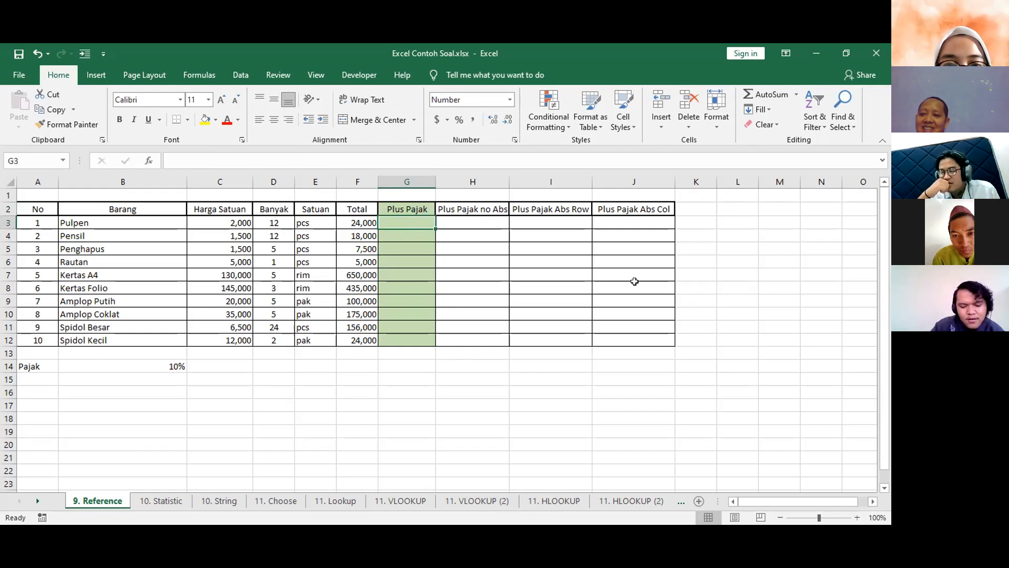
text(=)
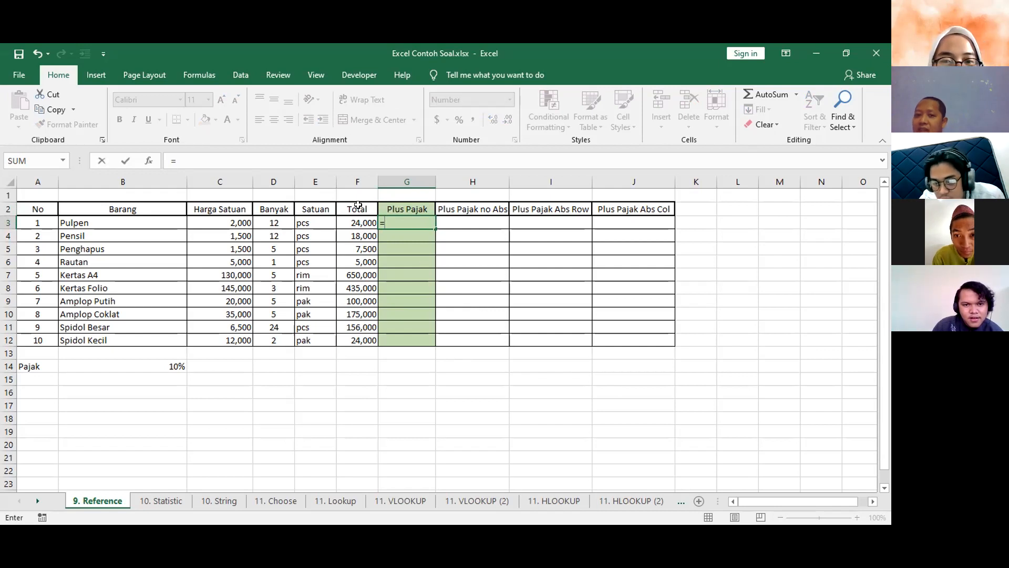
click(350, 221)
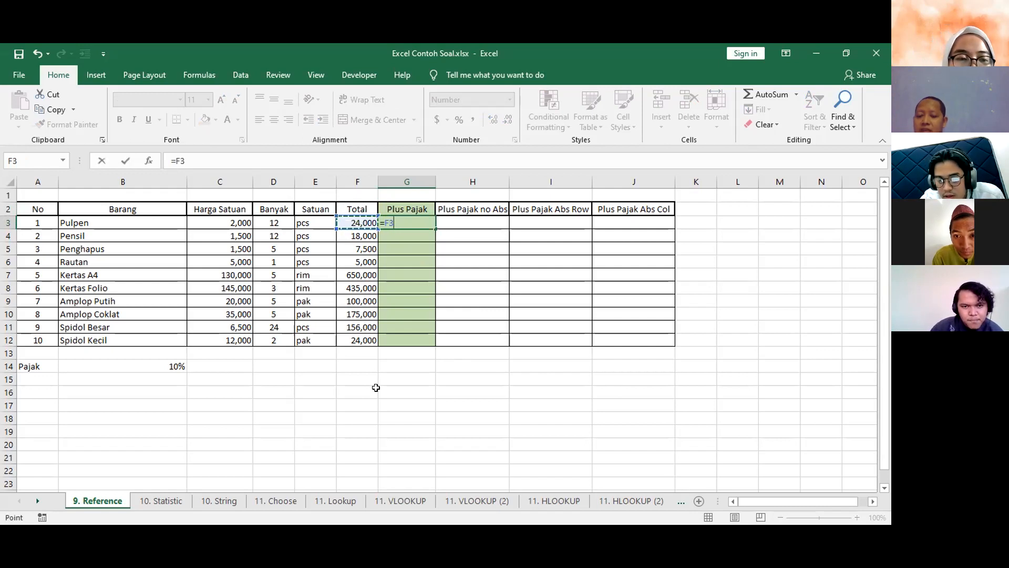
text(*)
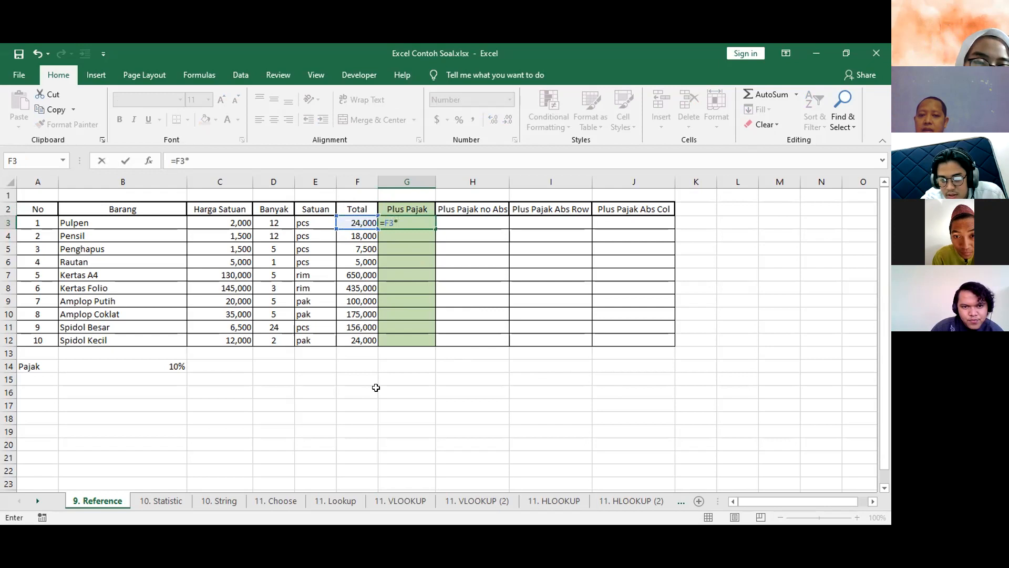
click(150, 364)
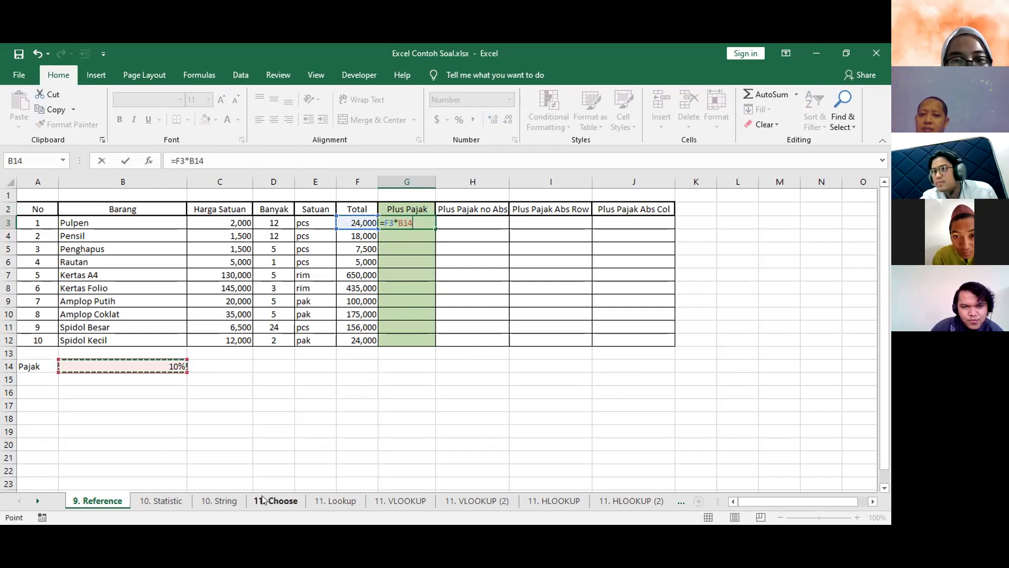
text(+)
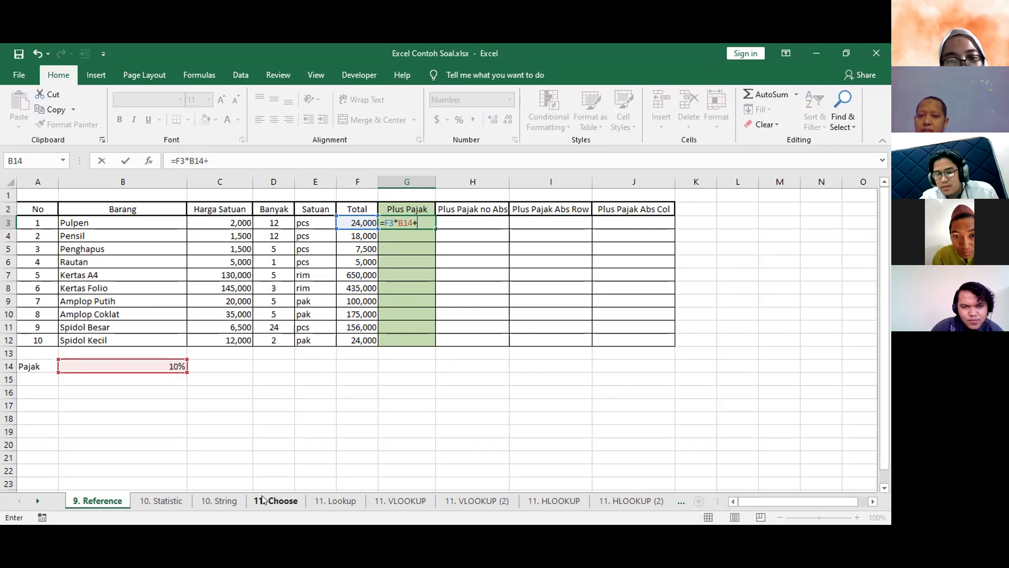
click(364, 223)
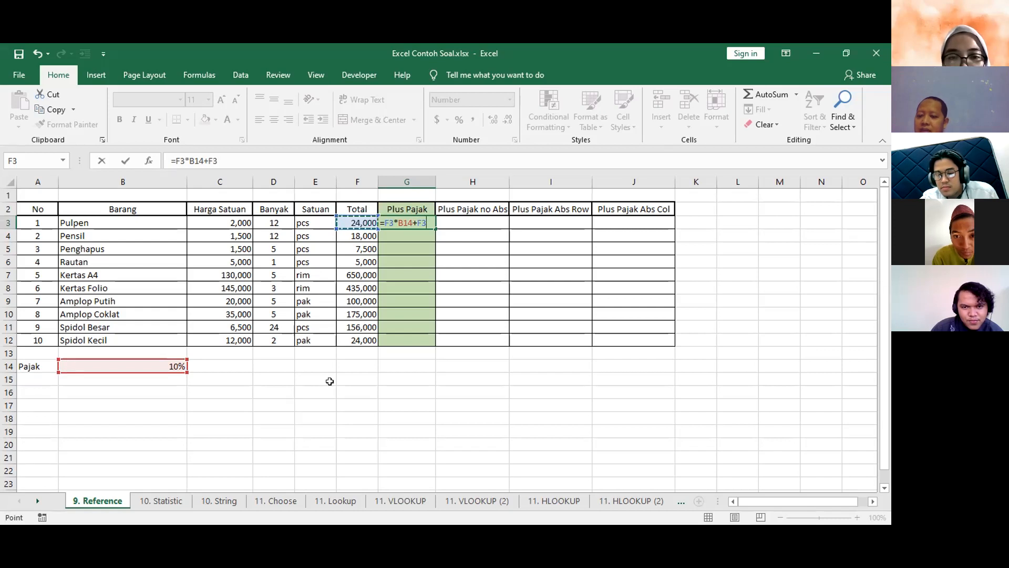
key(Return)
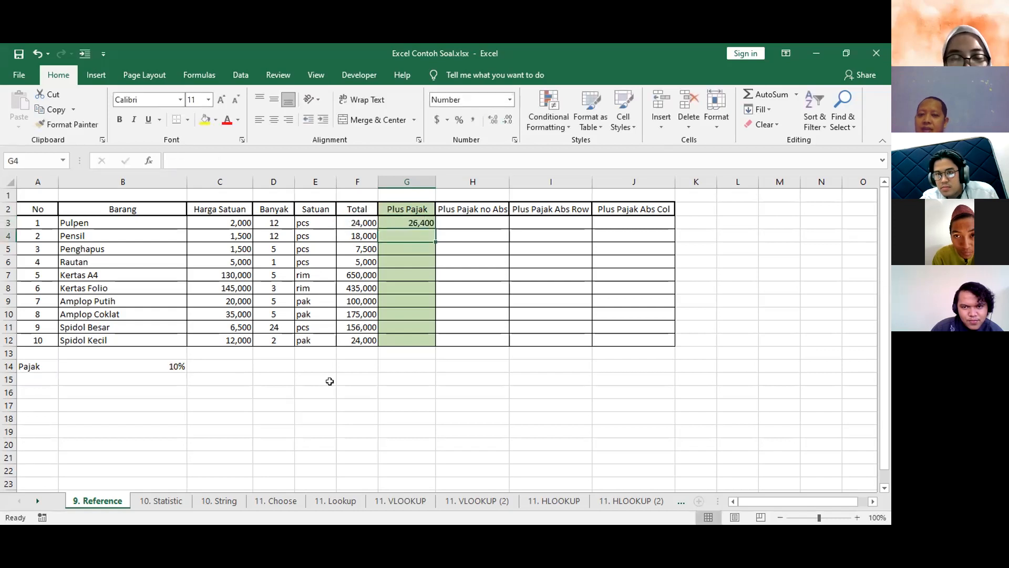
Try filling the G3 formula down to G12, undo the fill, and clear G3.
click(412, 217)
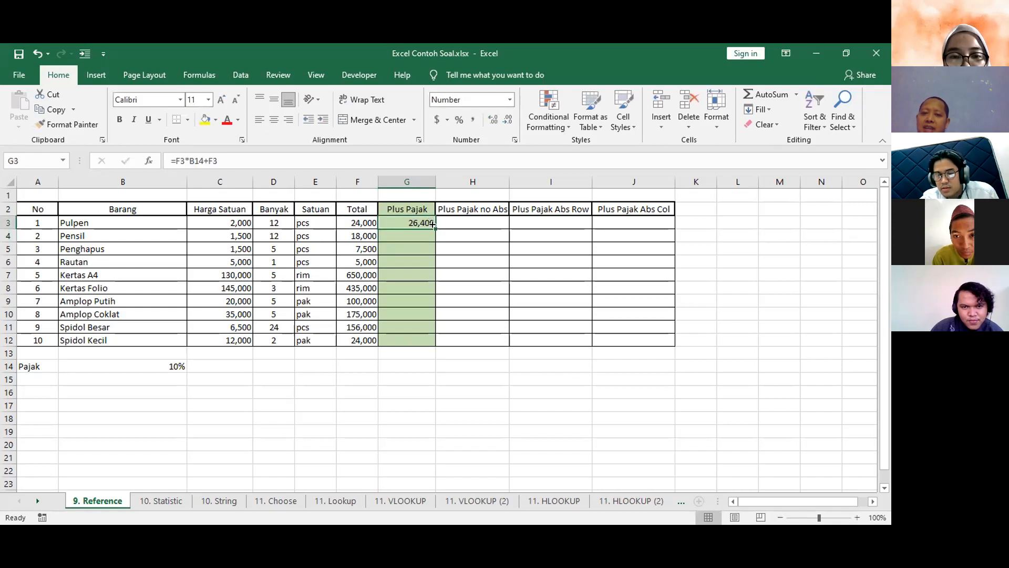
double_click(432, 224)
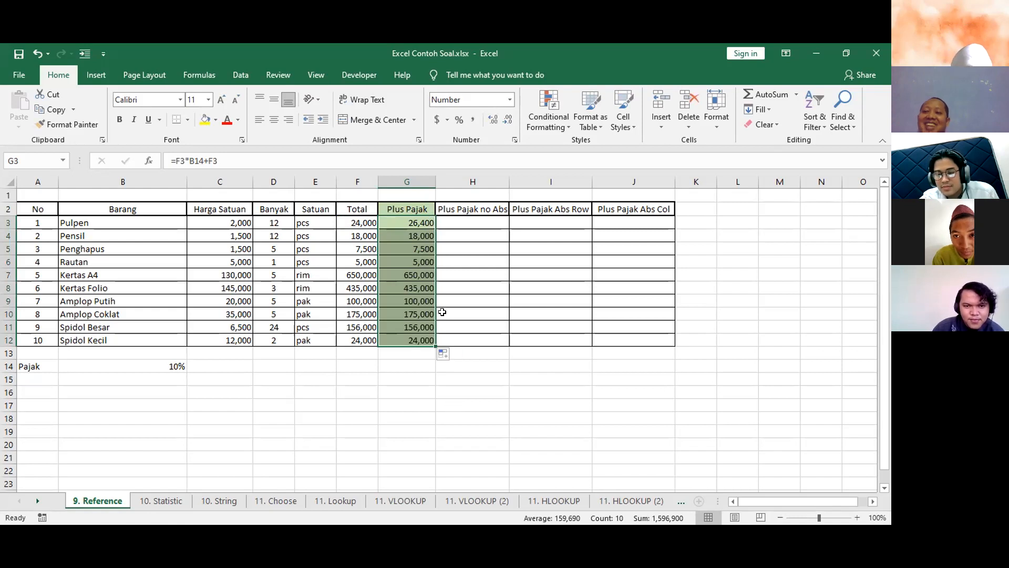
key(ctrl+z)
key(Delete)
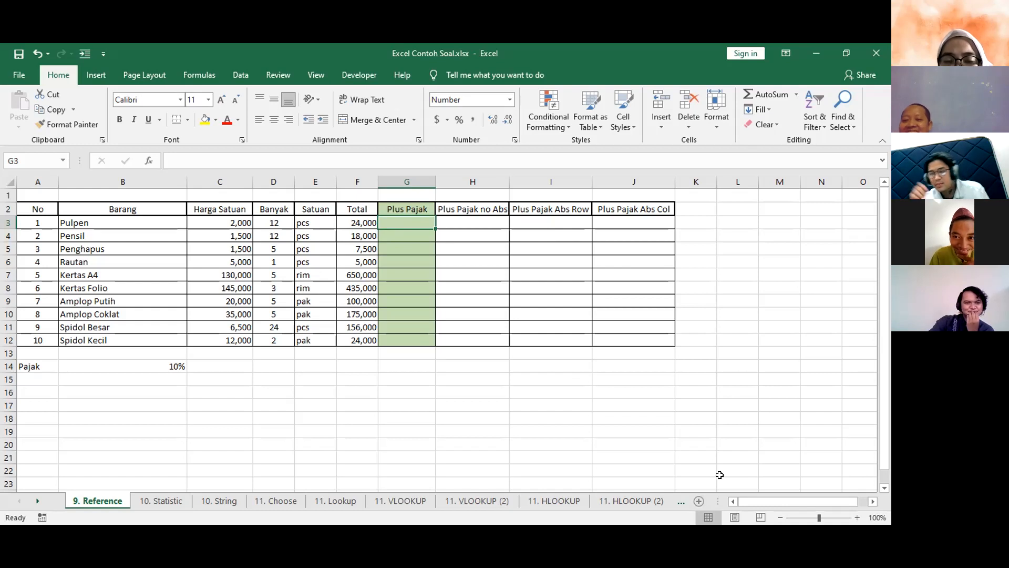
Try the formula =F3*F3*$B14 in G3 of the Plus Pajak column.
click(323, 44)
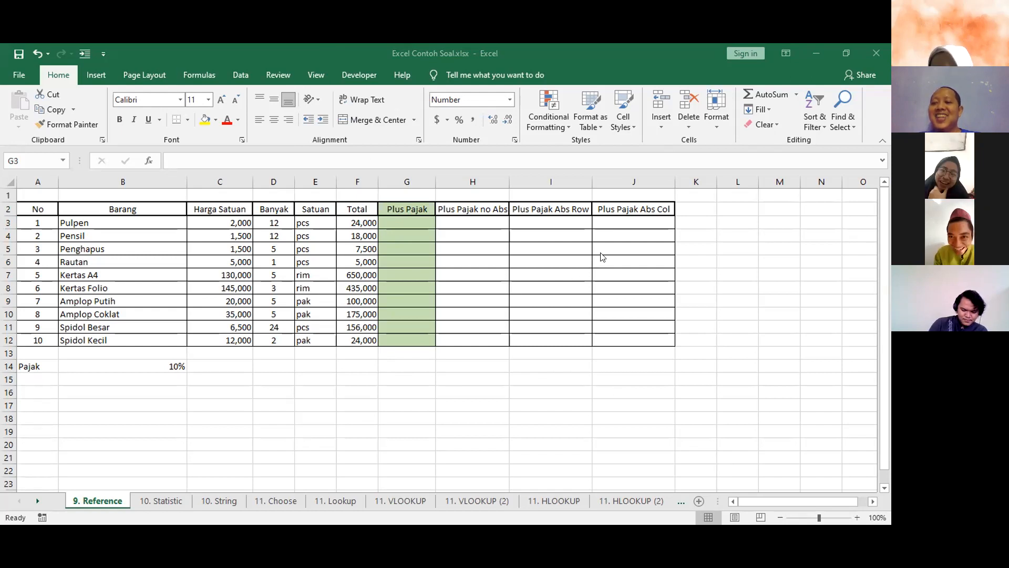
click(413, 223)
text(=)
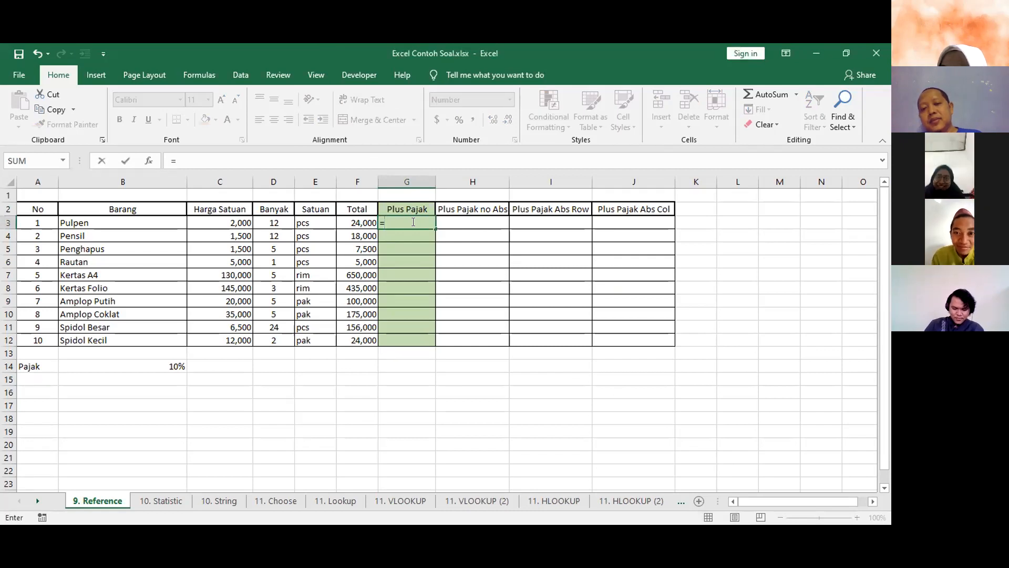
click(363, 220)
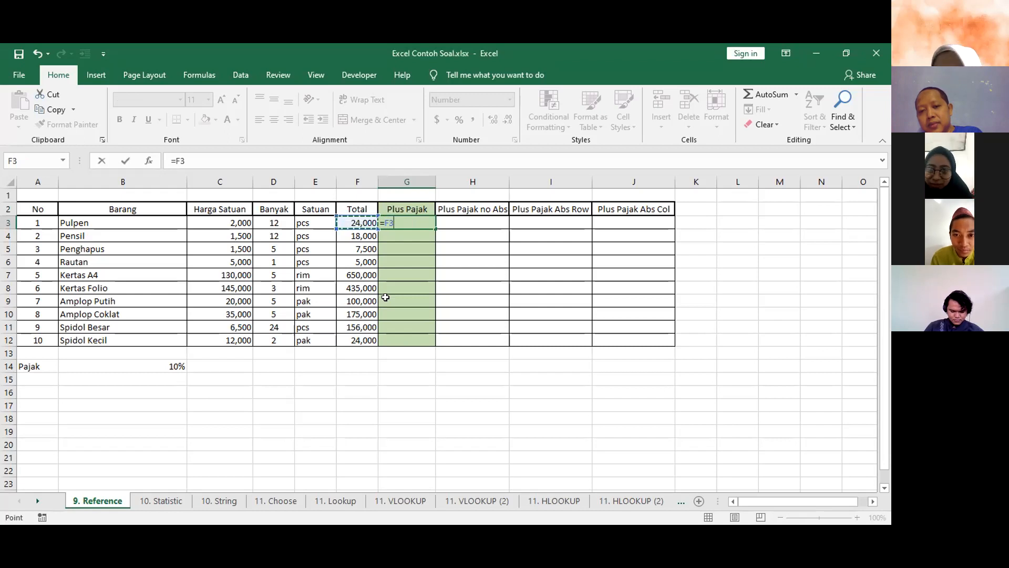
text(*)
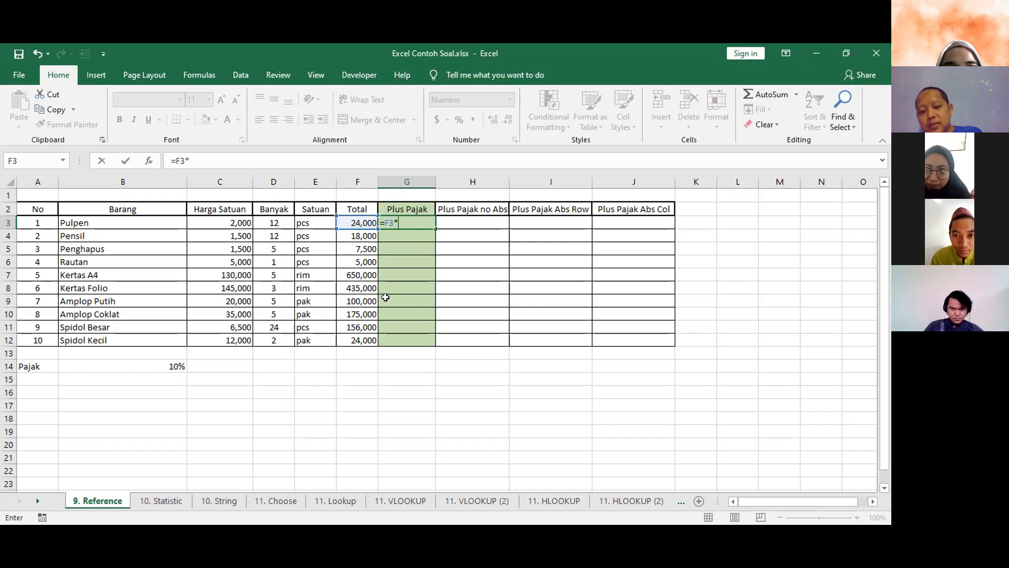
click(358, 223)
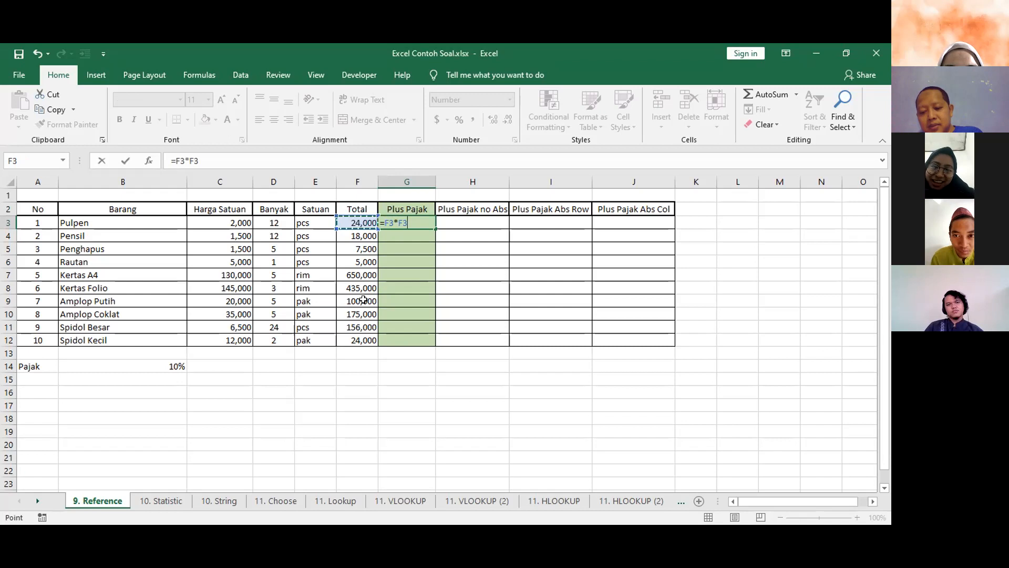
text(*)
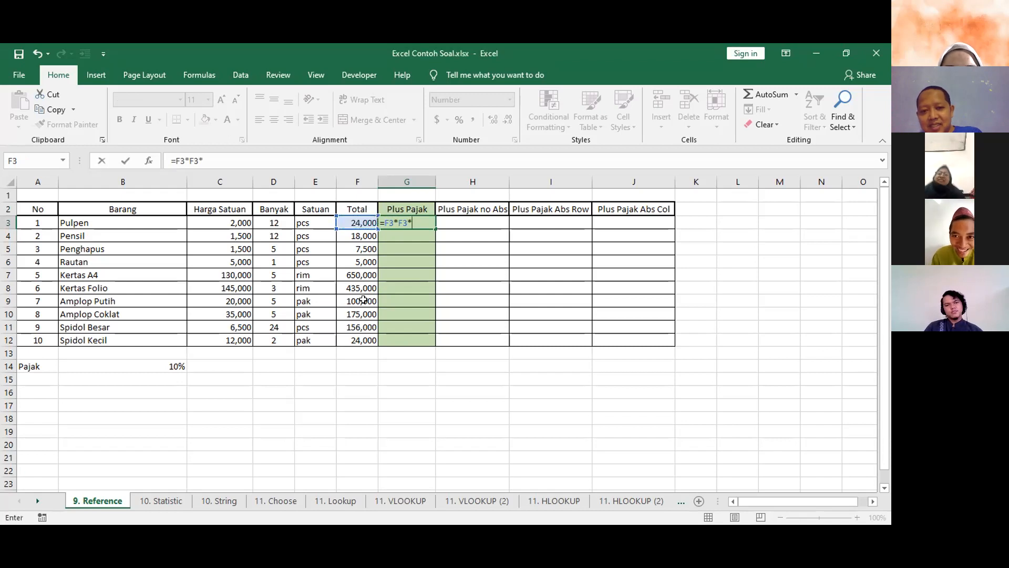
text($)
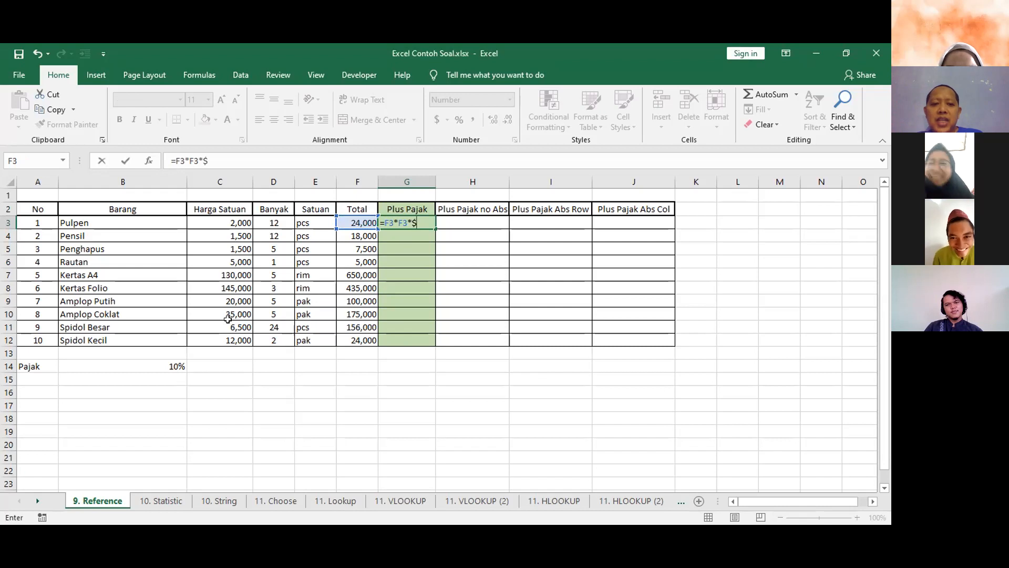
click(246, 156)
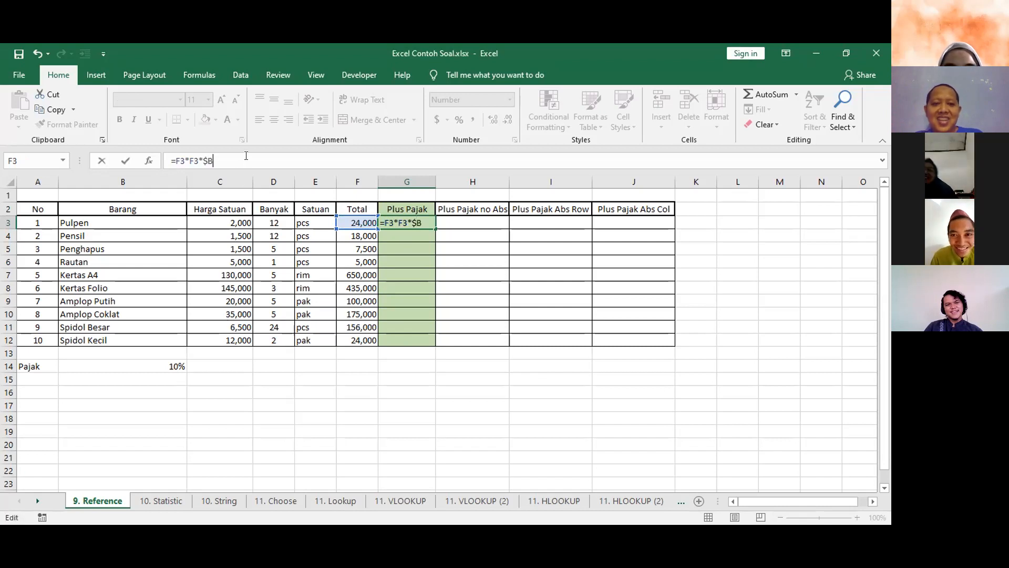
text(B14)
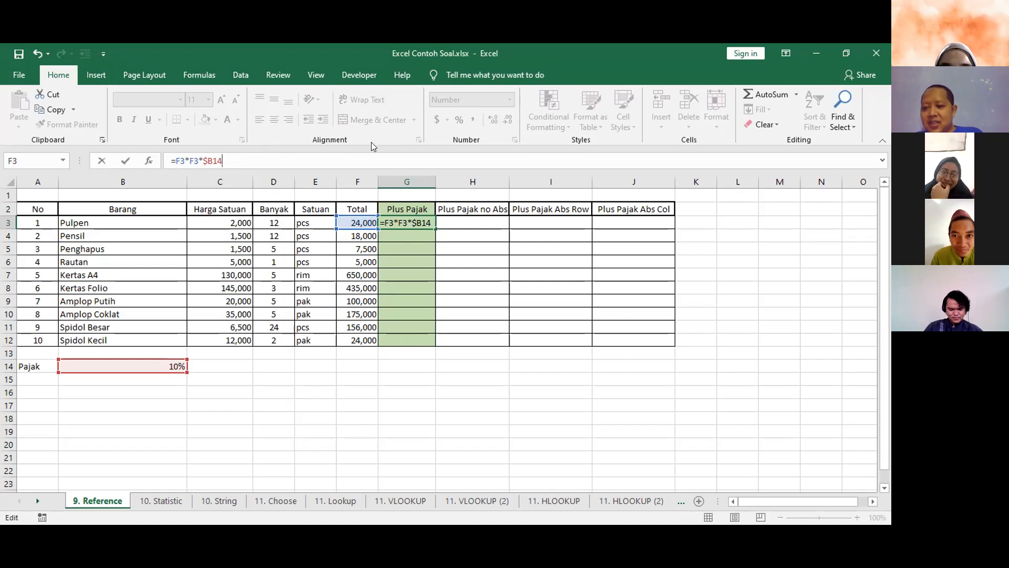
key(Return)
click(414, 225)
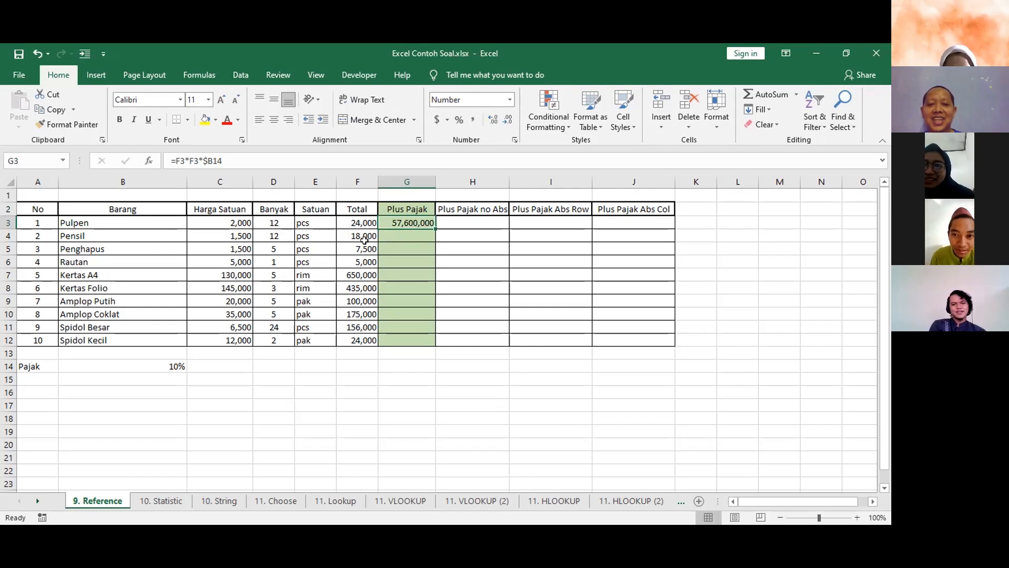
Review the formulas in F3 and G3, and clear G3.
click(361, 223)
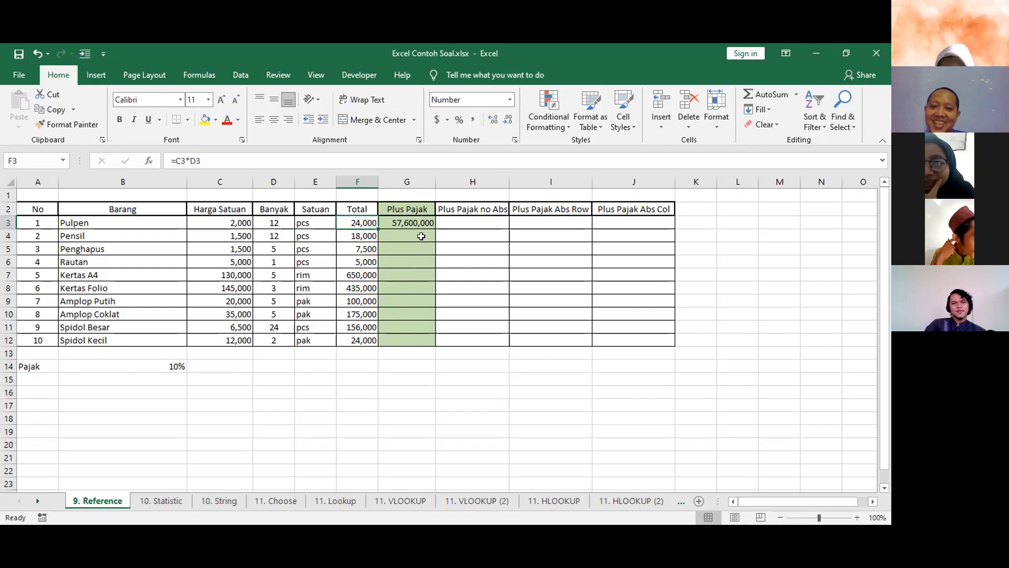
click(418, 218)
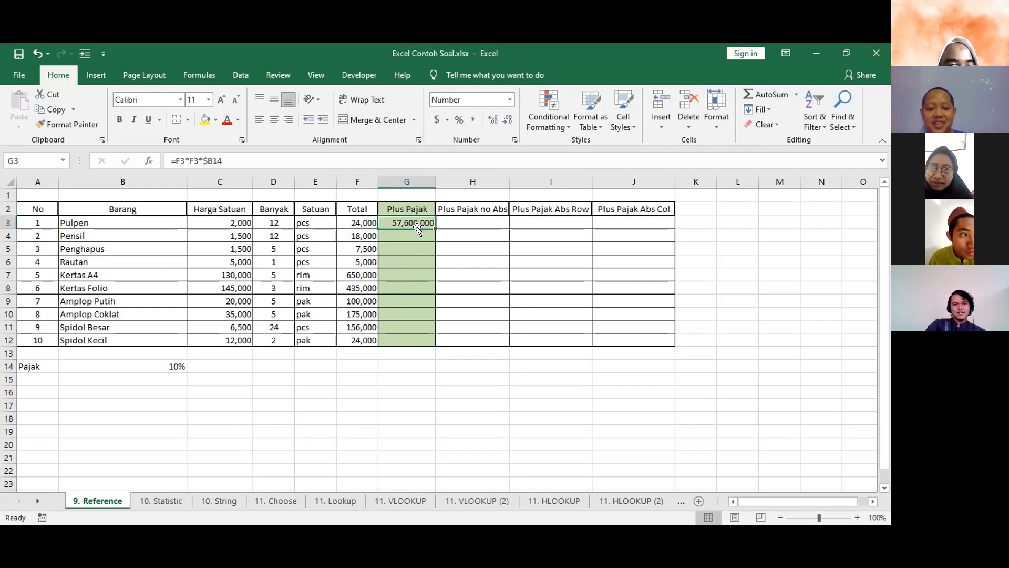
double_click(416, 225)
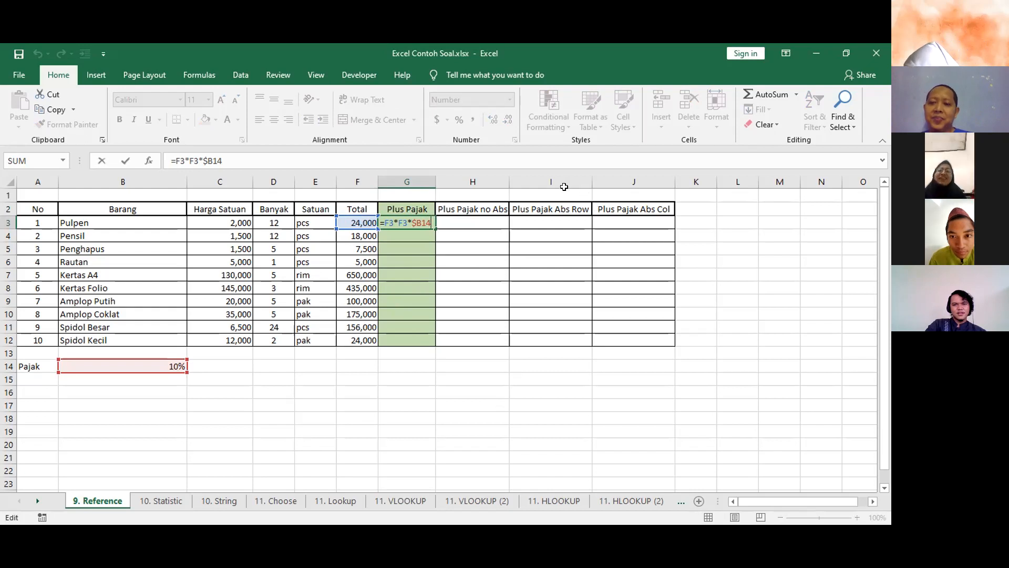
click(409, 220)
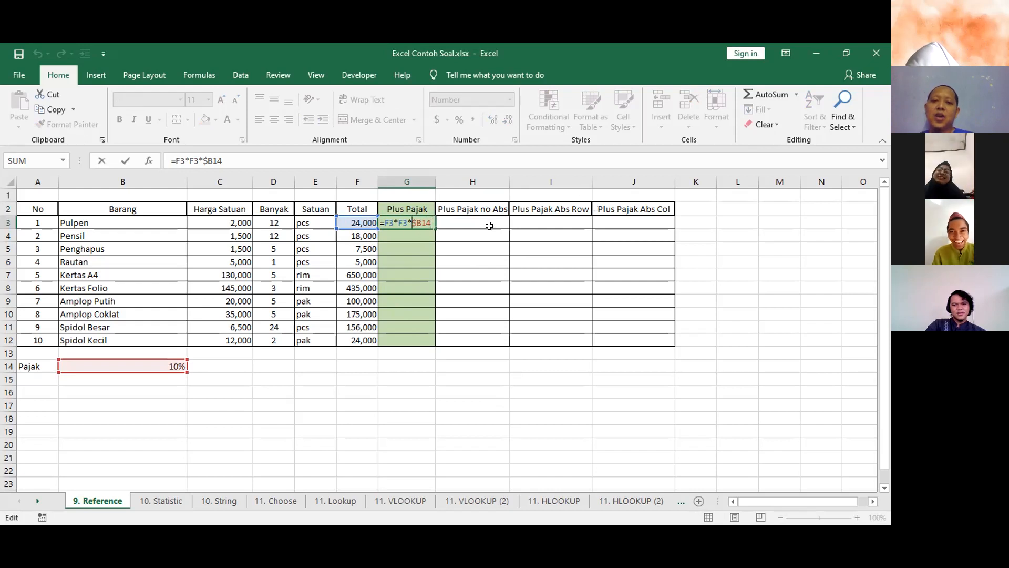
text(S)
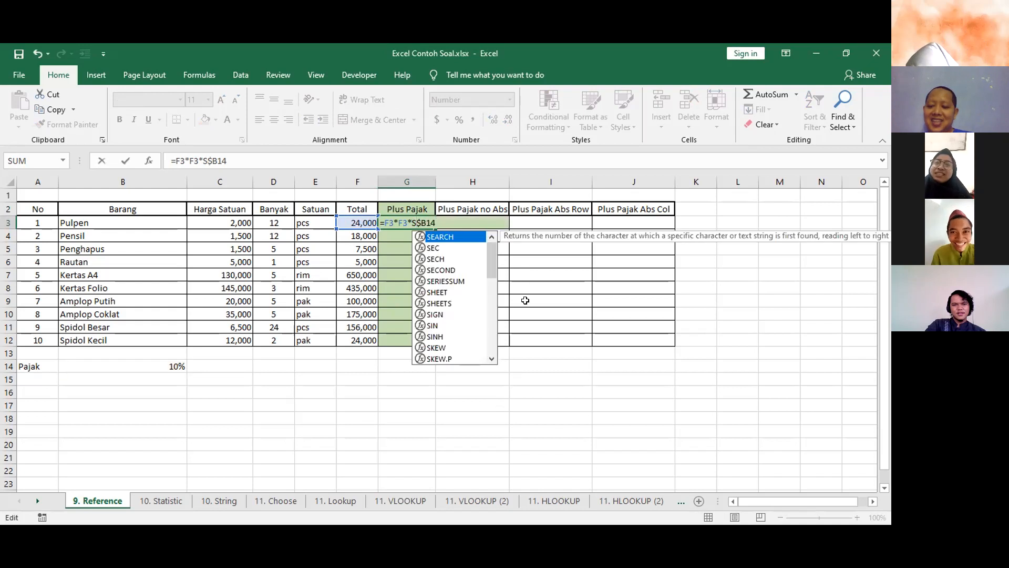
key(BackSpace)
key(ctrl+Return)
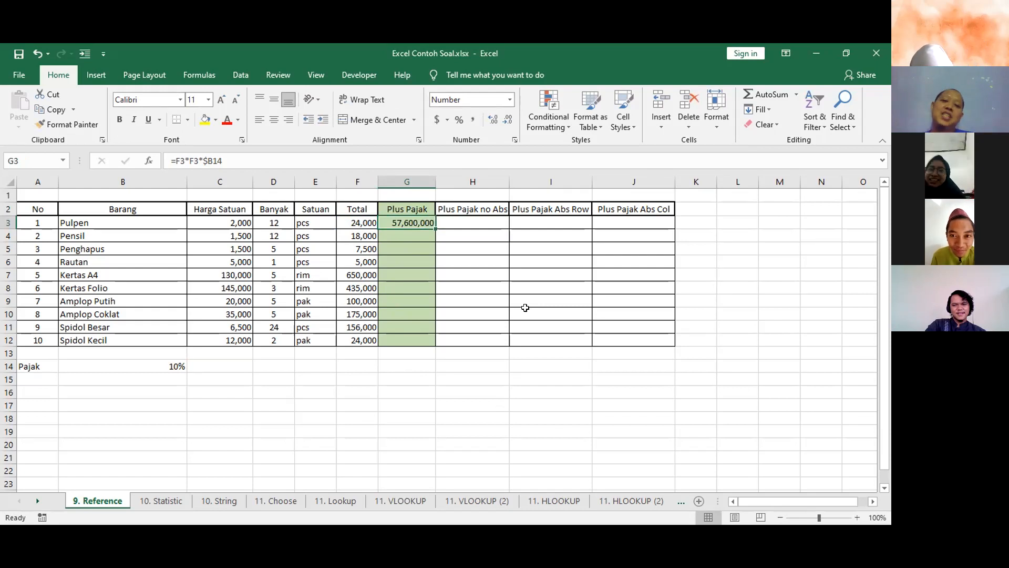
key(Delete)
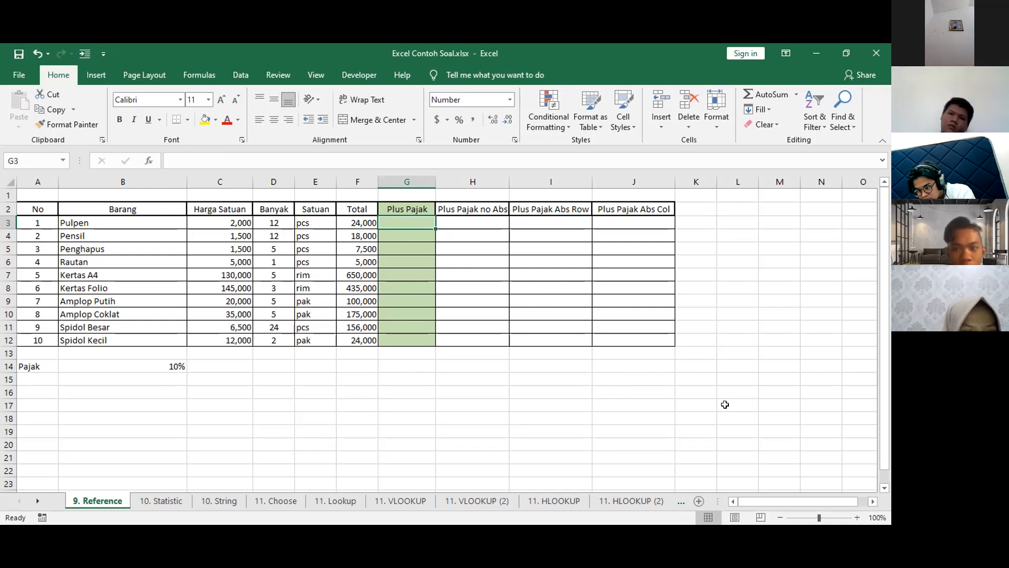
double_click(398, 223)
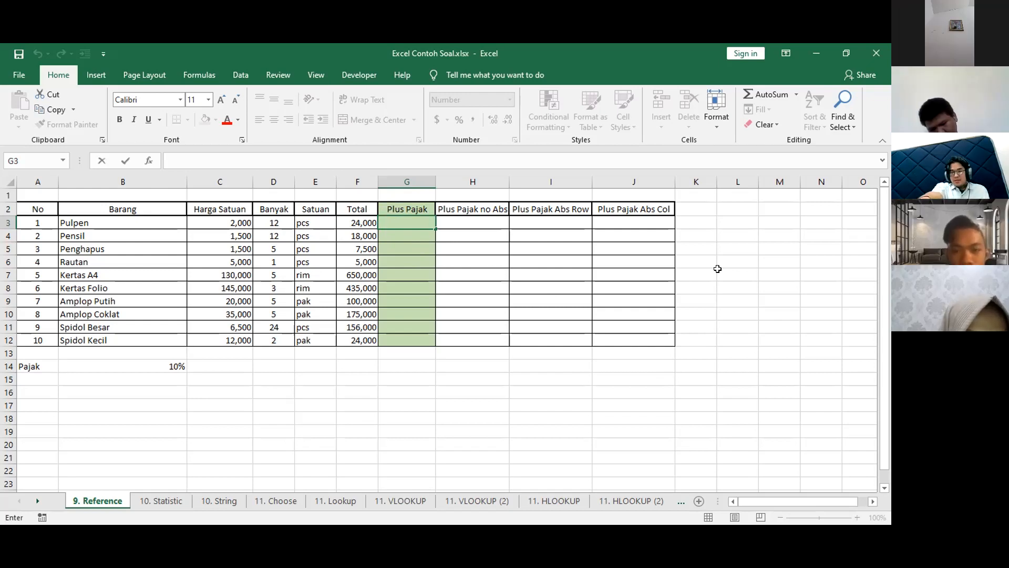
key(Escape)
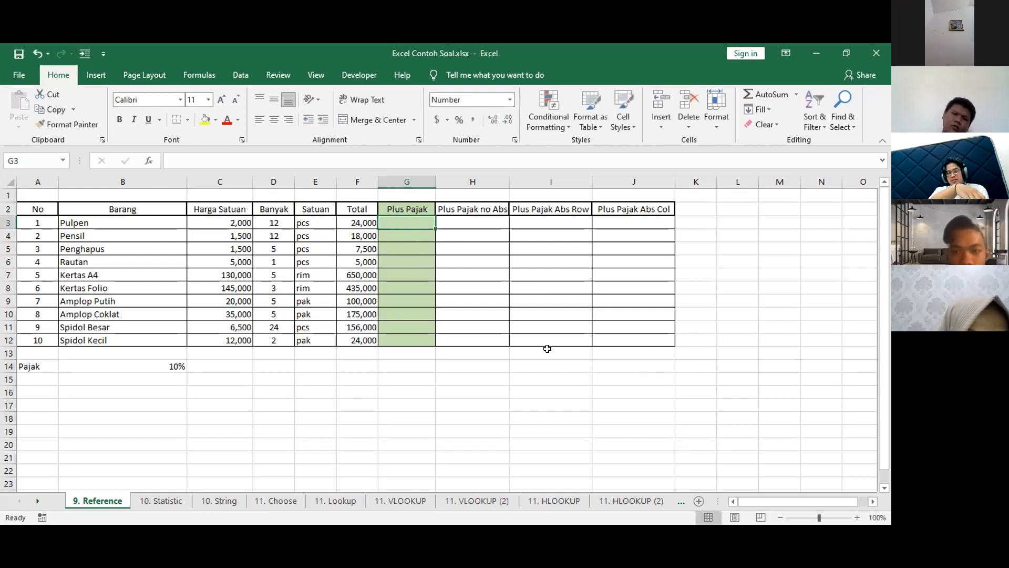
double_click(405, 221)
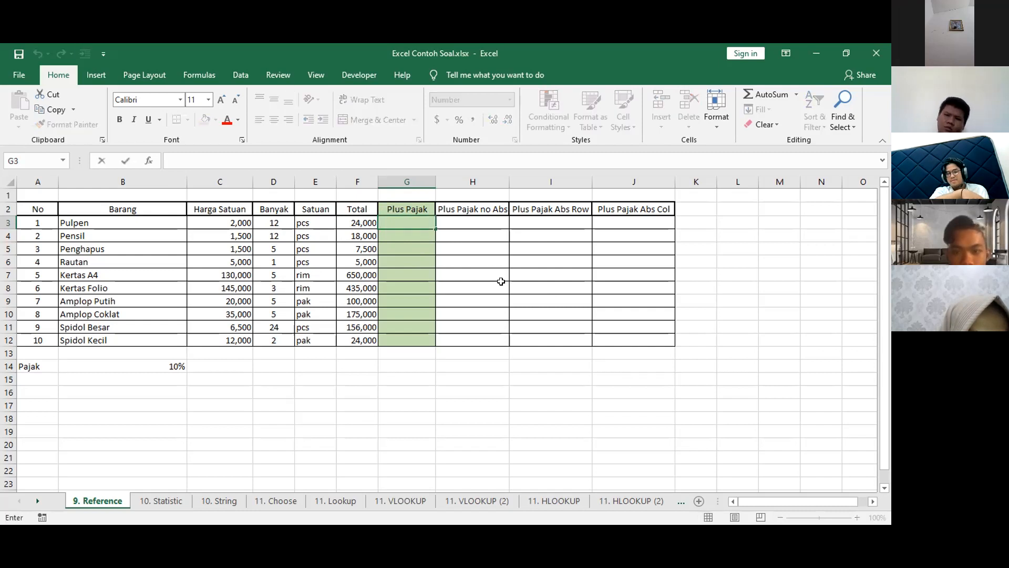
key(Escape)
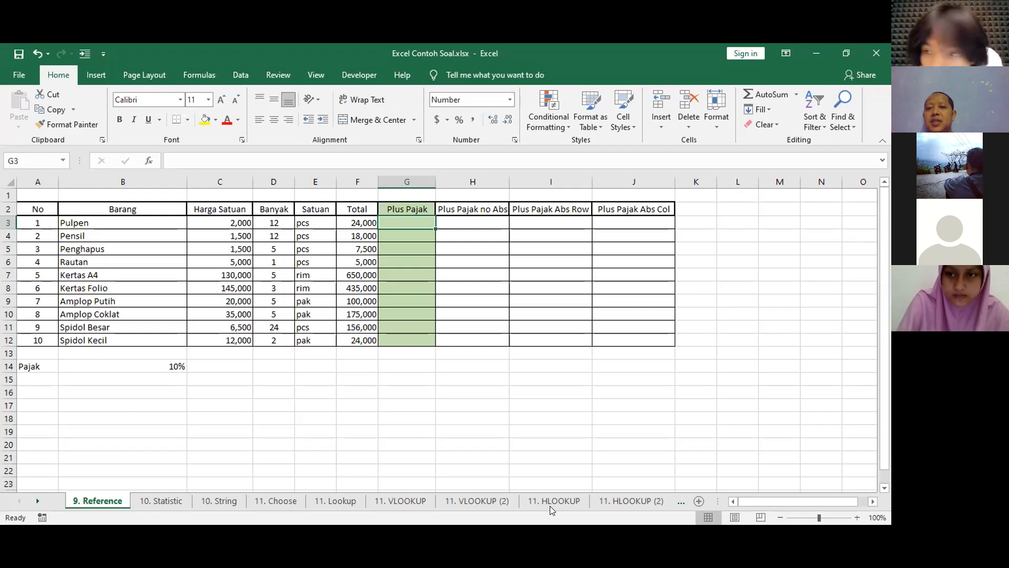
Try the formula =F3/B14 in G3 of the Plus Pajak column, and clear the cell.
key(alt+Tab)
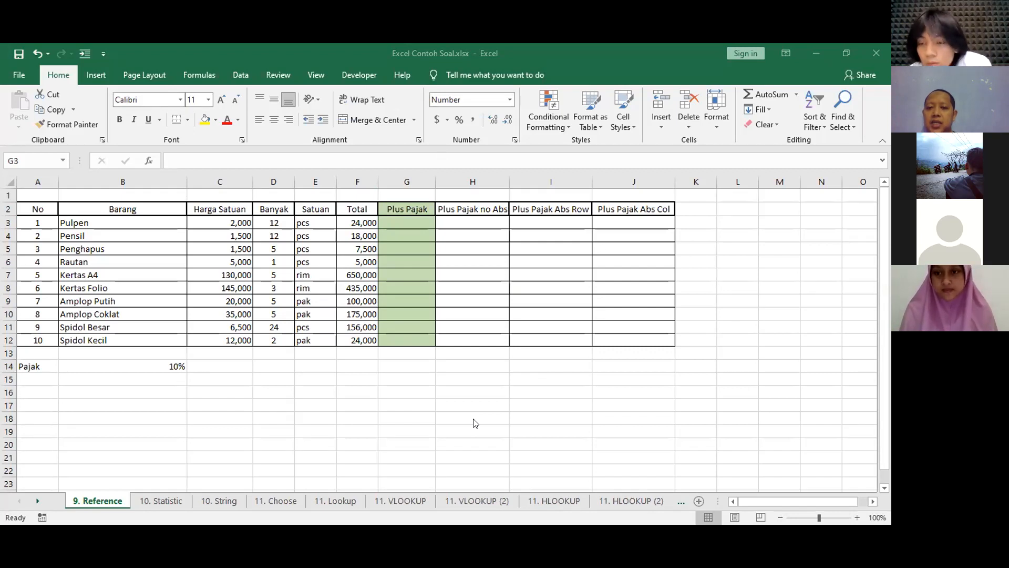
text(=F3/B14)
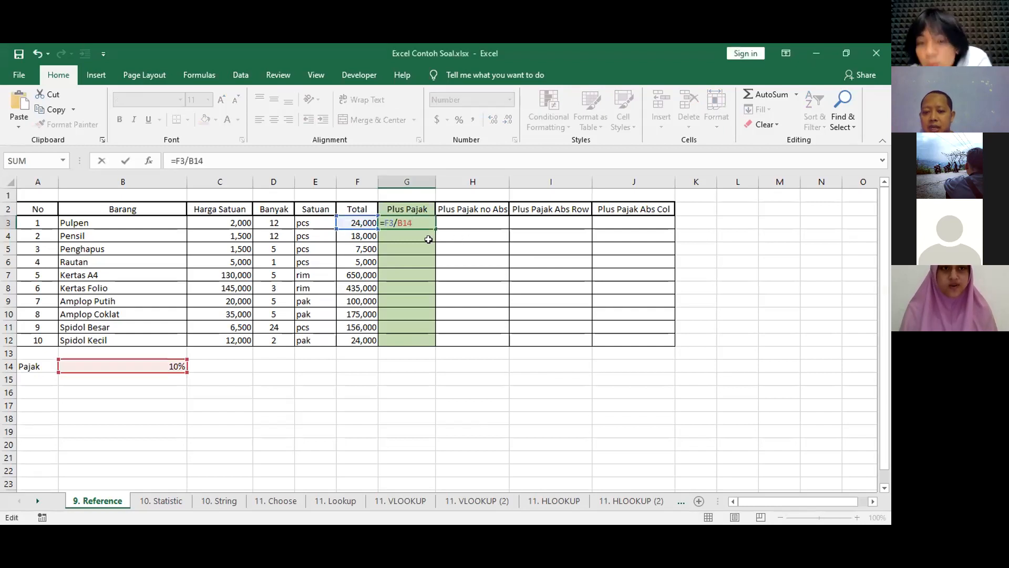
key(Return)
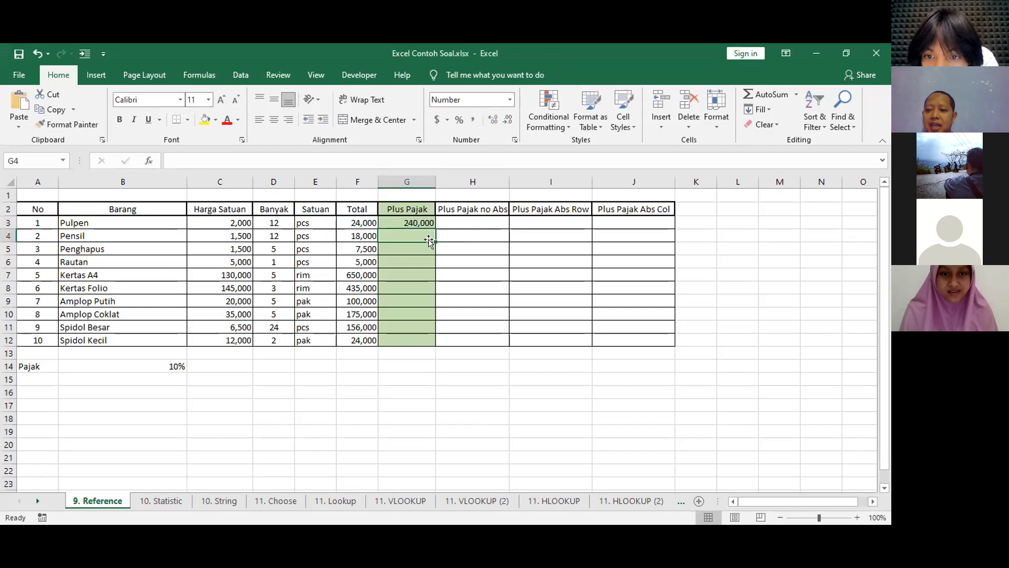
click(387, 220)
key(ctrl+c)
key(Delete)
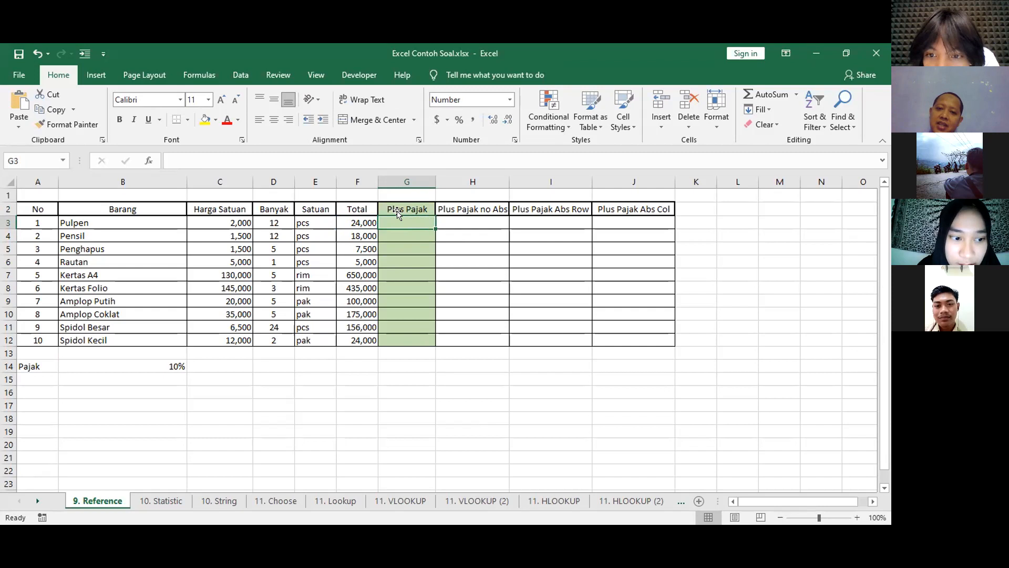
Try the formula =F3*10/100 in G3 of the Plus Pajak column, and clear the cell.
double_click(414, 226)
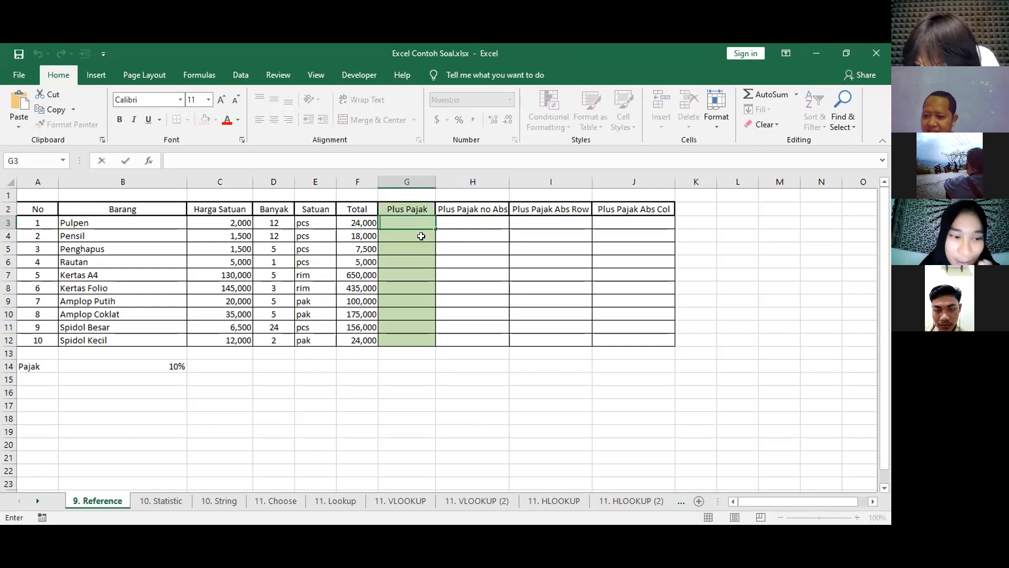
text(=)
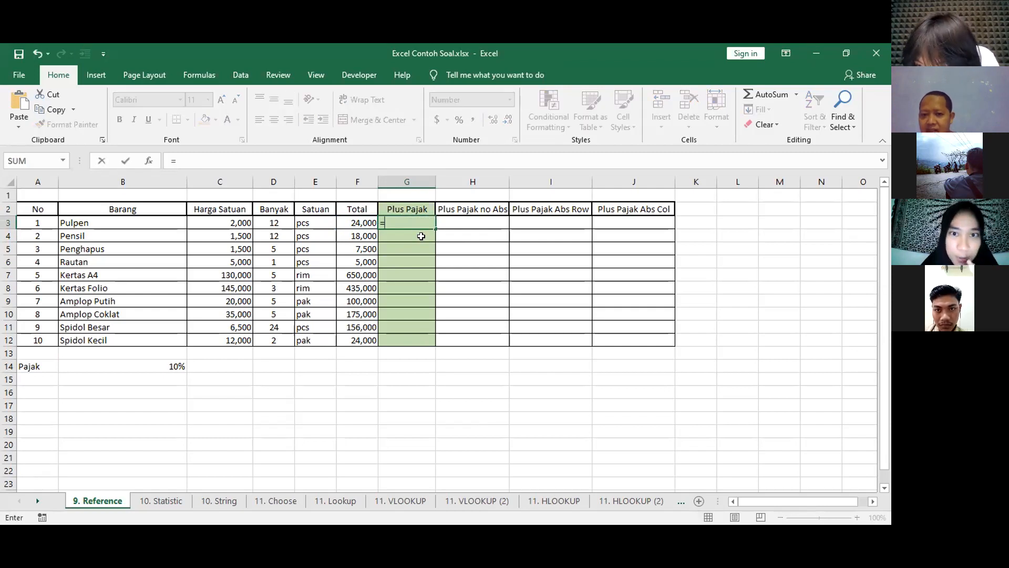
click(354, 220)
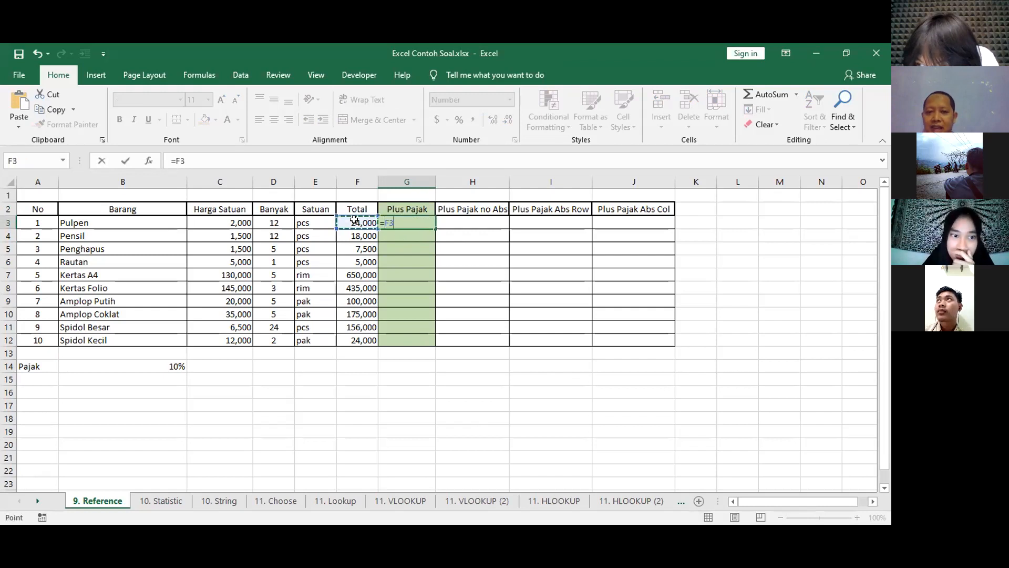
text(*)
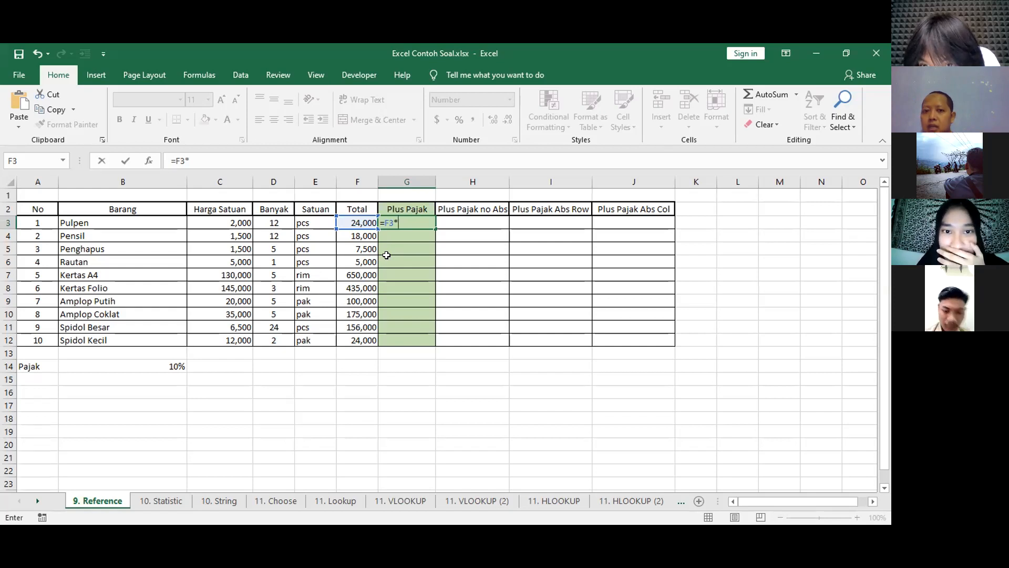
text(1)
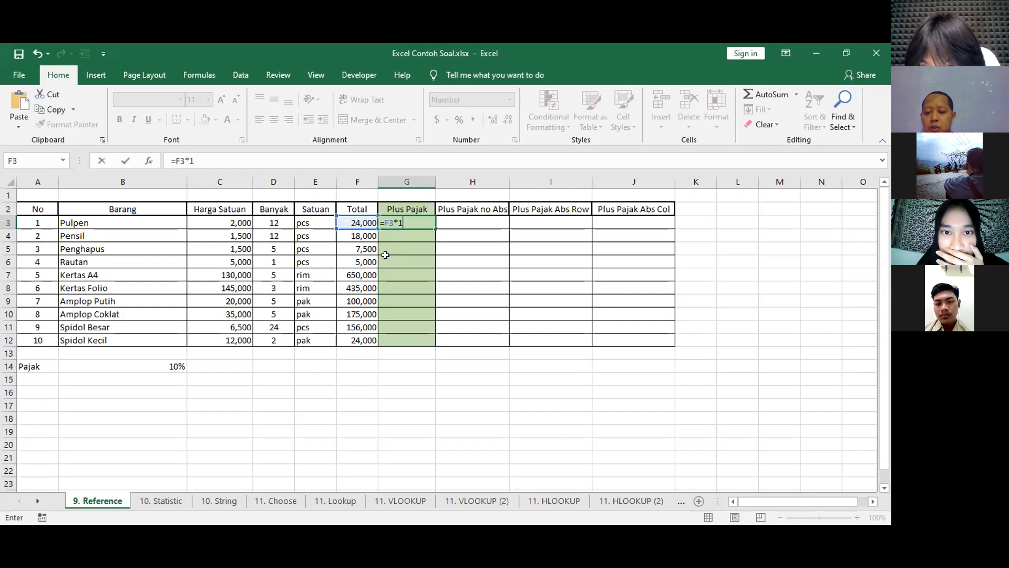
text(0/100)
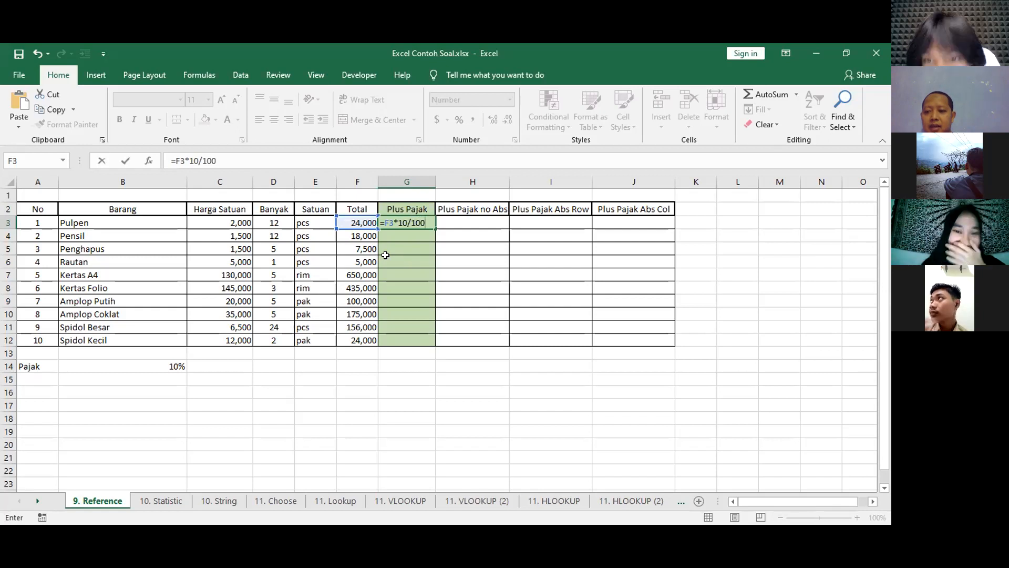
key(Return)
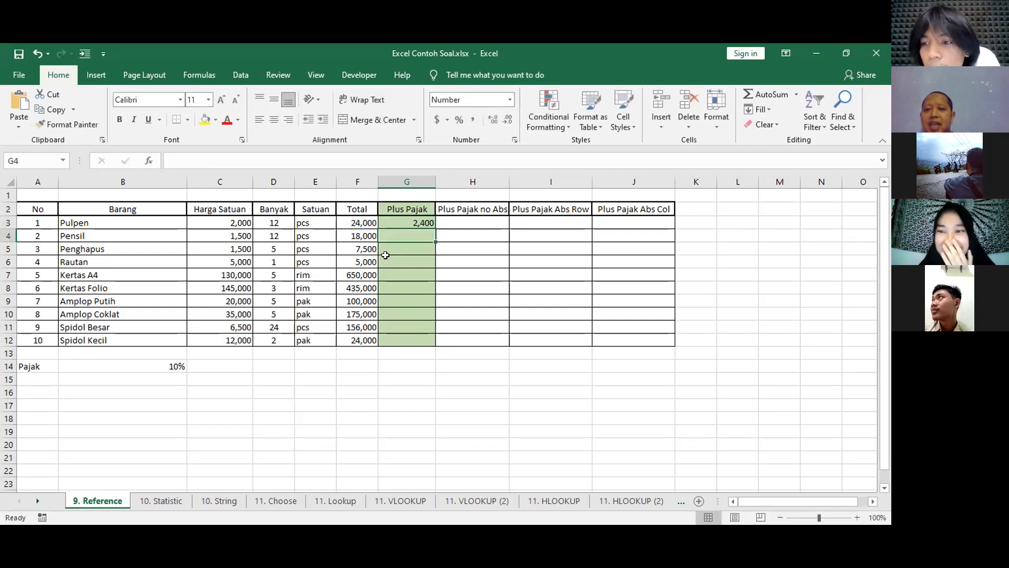
key(Up)
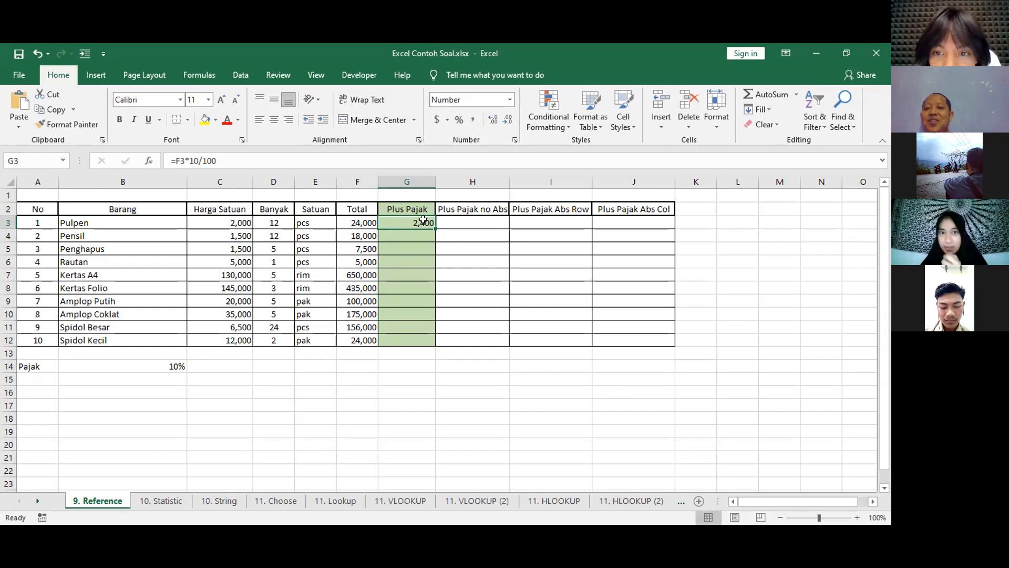
key(Delete)
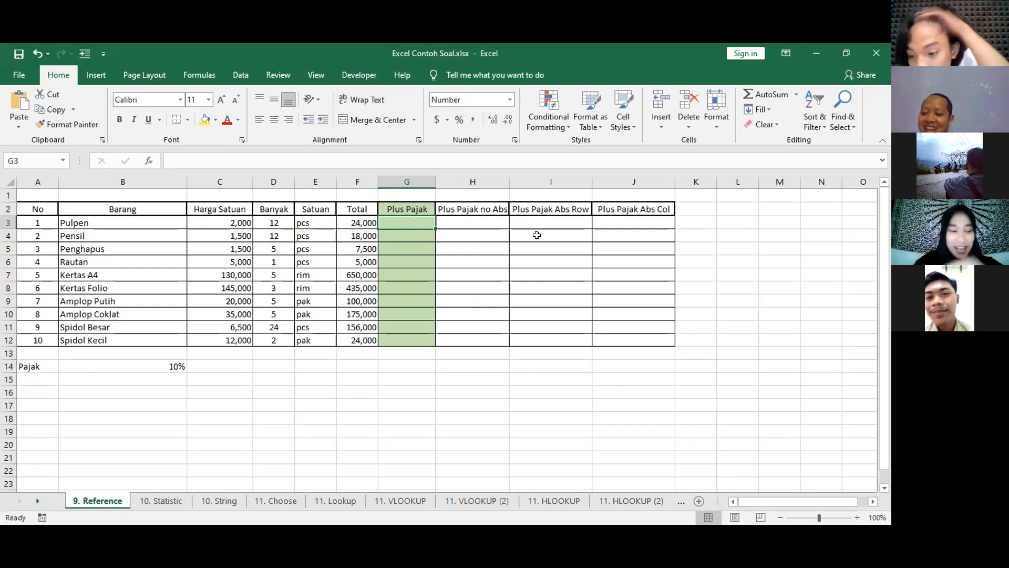
Try the formula =F3*B14 in G3 of the Plus Pajak column, and clear the cell.
double_click(407, 218)
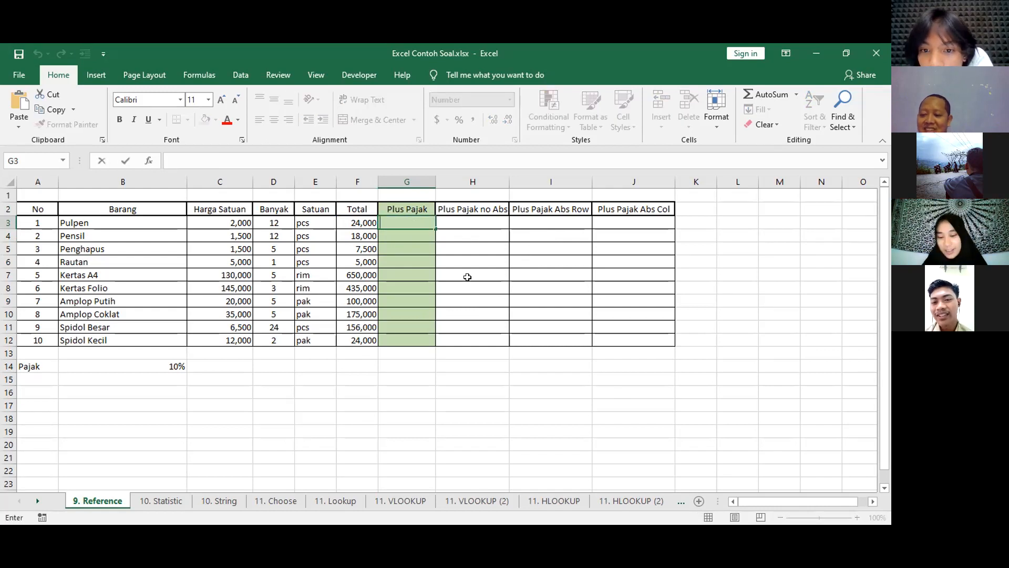
text(=)
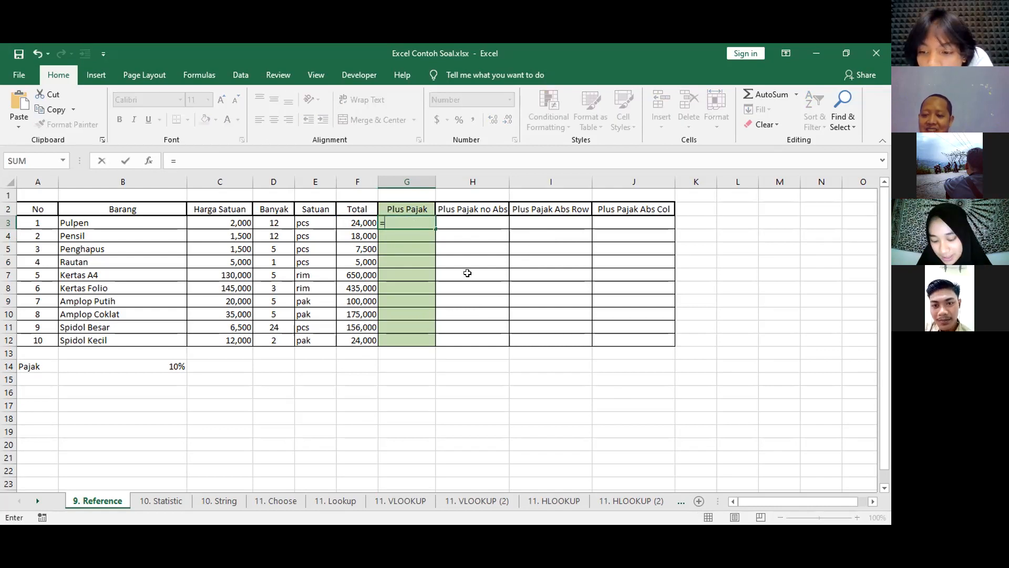
click(363, 222)
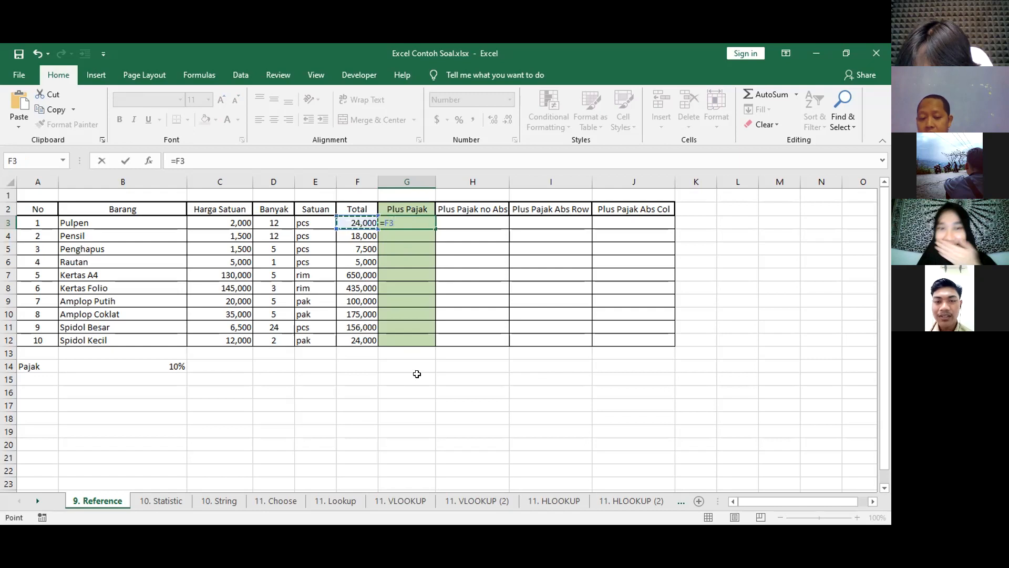
text(*)
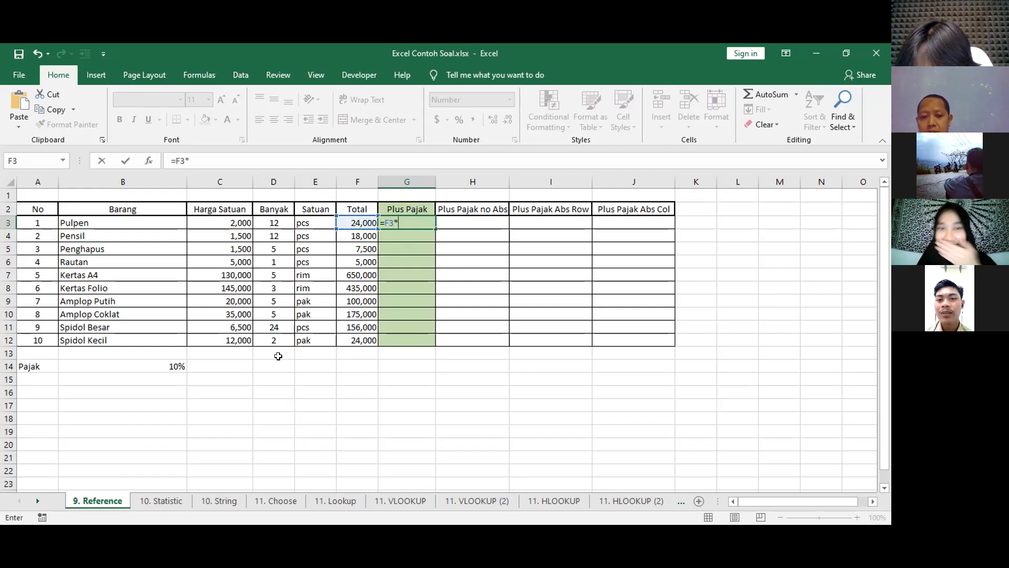
click(165, 364)
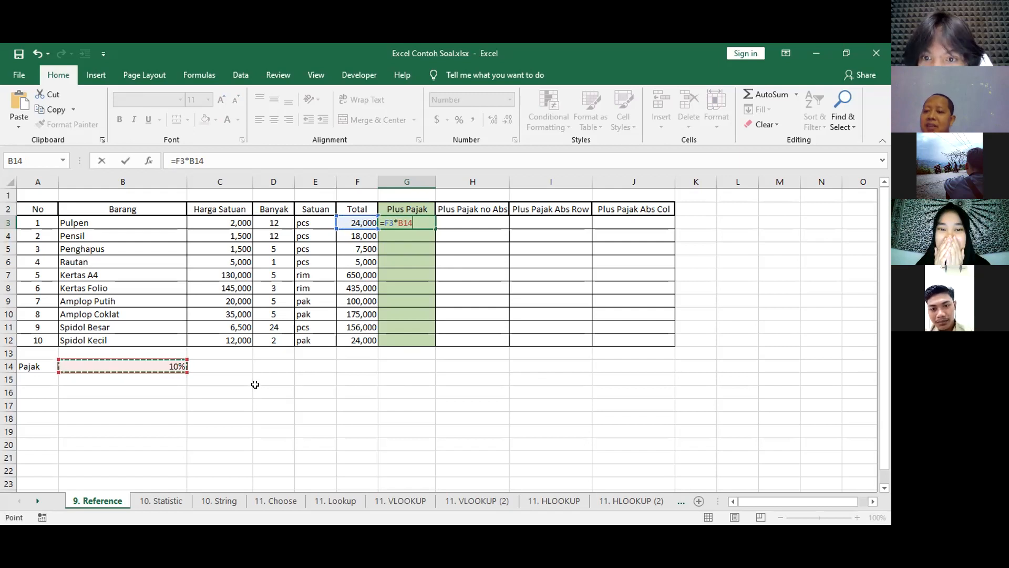
key(Return)
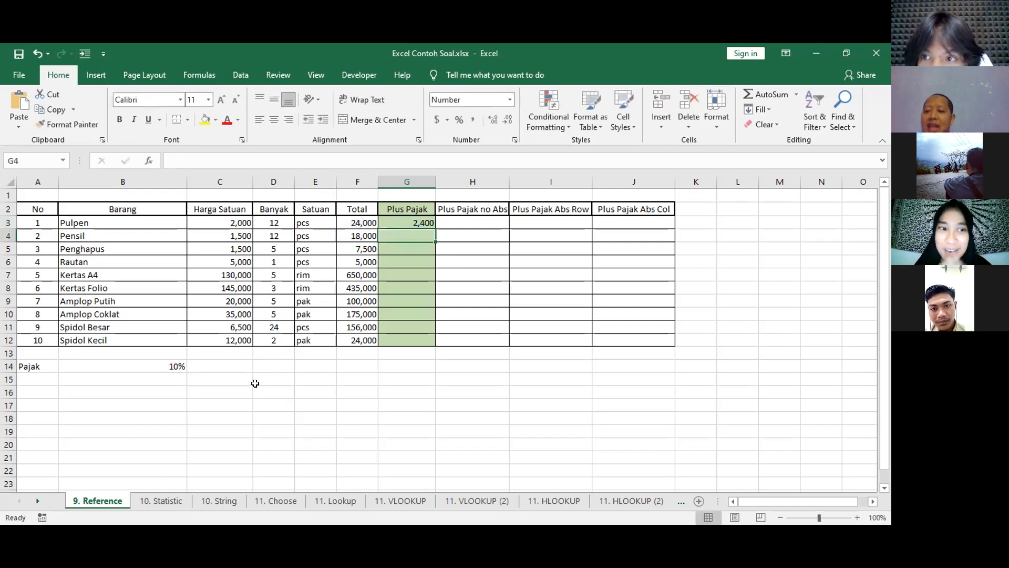
key(Up)
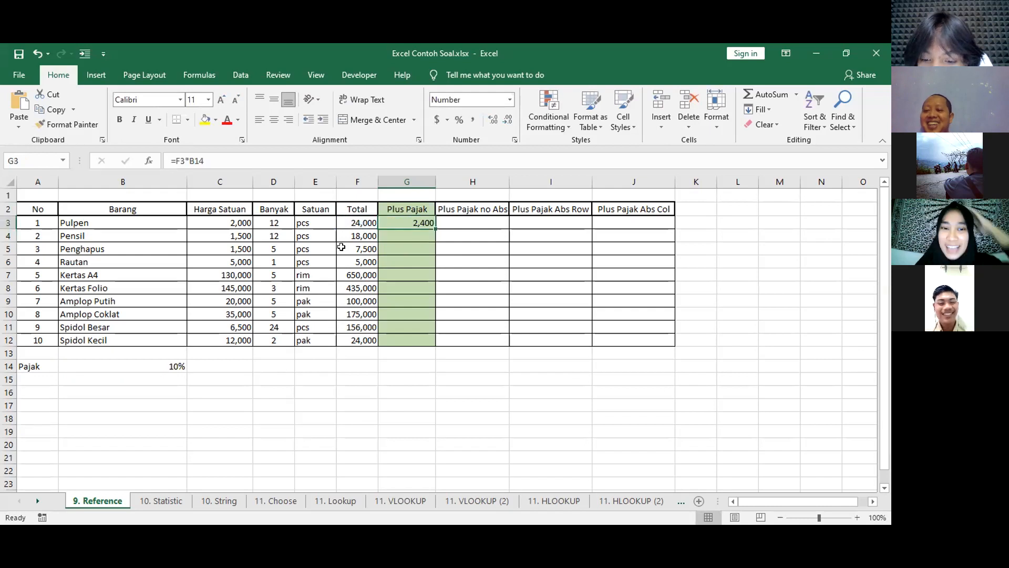
click(430, 118)
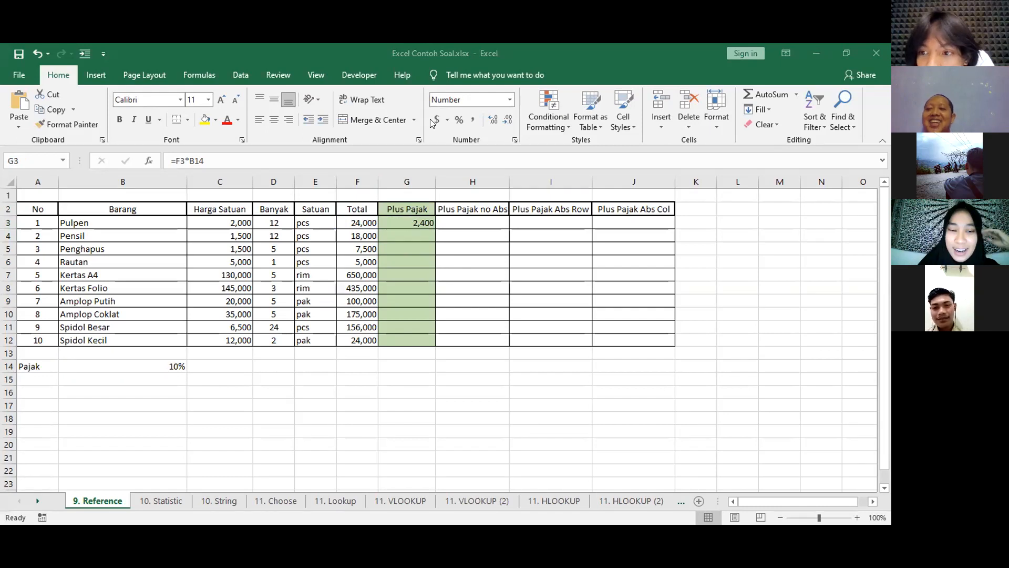
click(429, 255)
click(431, 404)
click(427, 225)
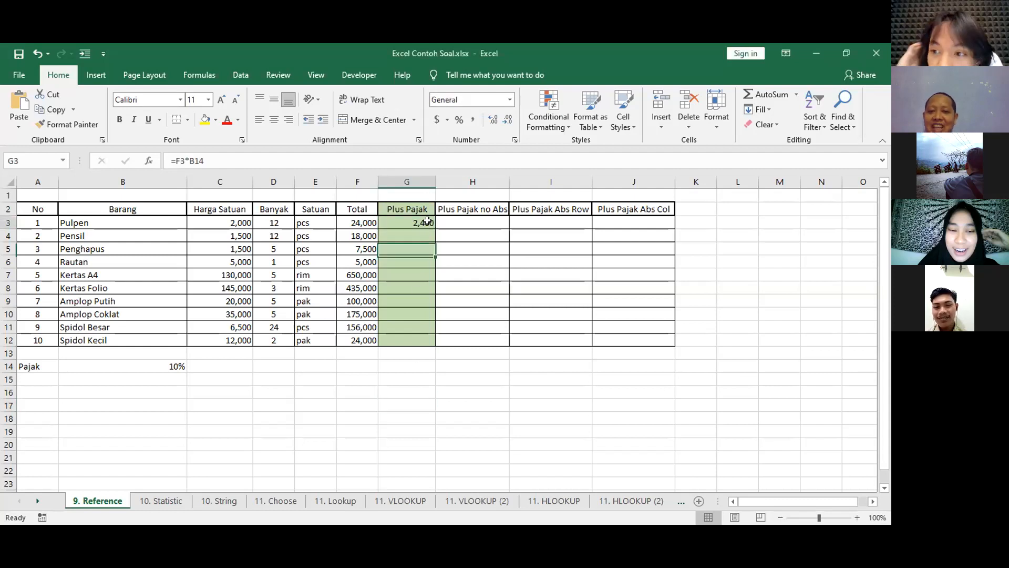
key(Delete)
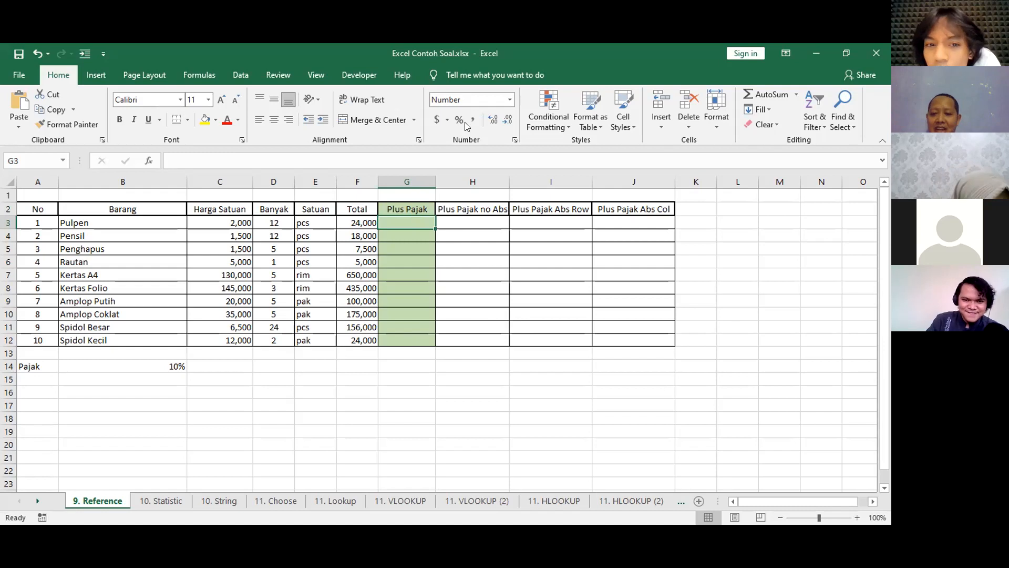
Try the pasted formula =F3*B14+$F3 in G3, filled down to G12, and clear the range.
key(alt+Tab)
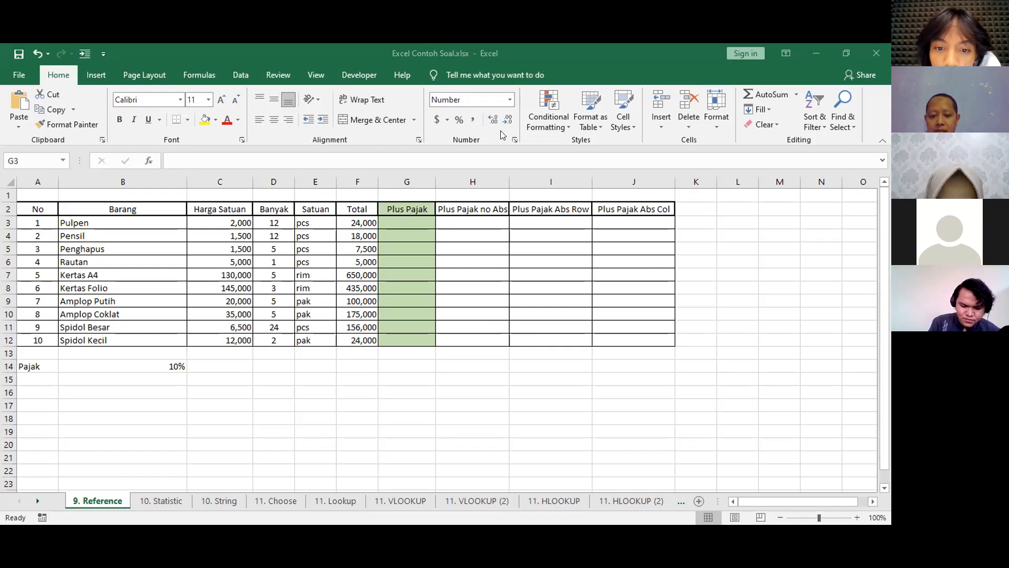
click(403, 220)
text(=F3*B14+$F3)
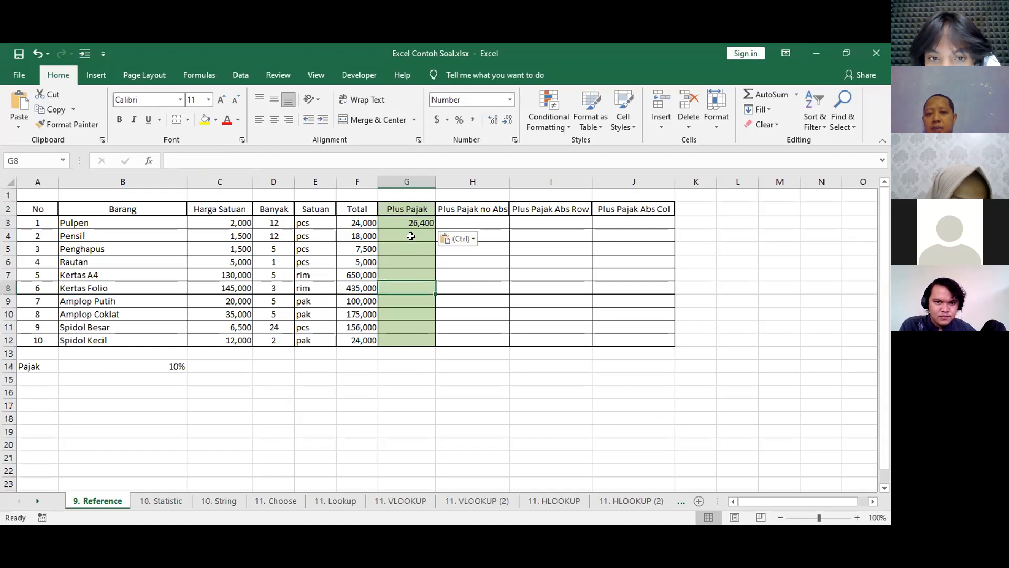
double_click(436, 230)
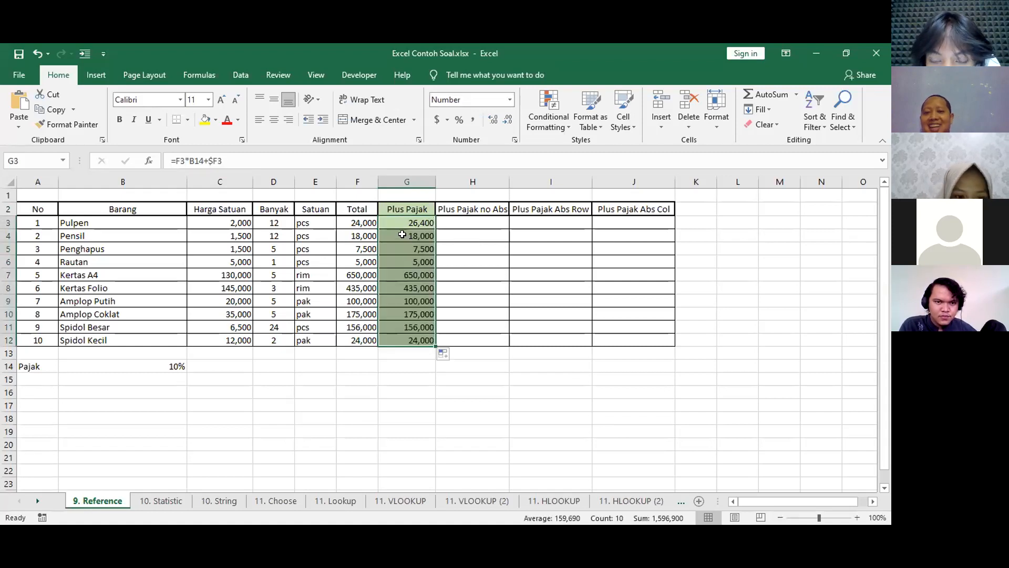
key(Delete)
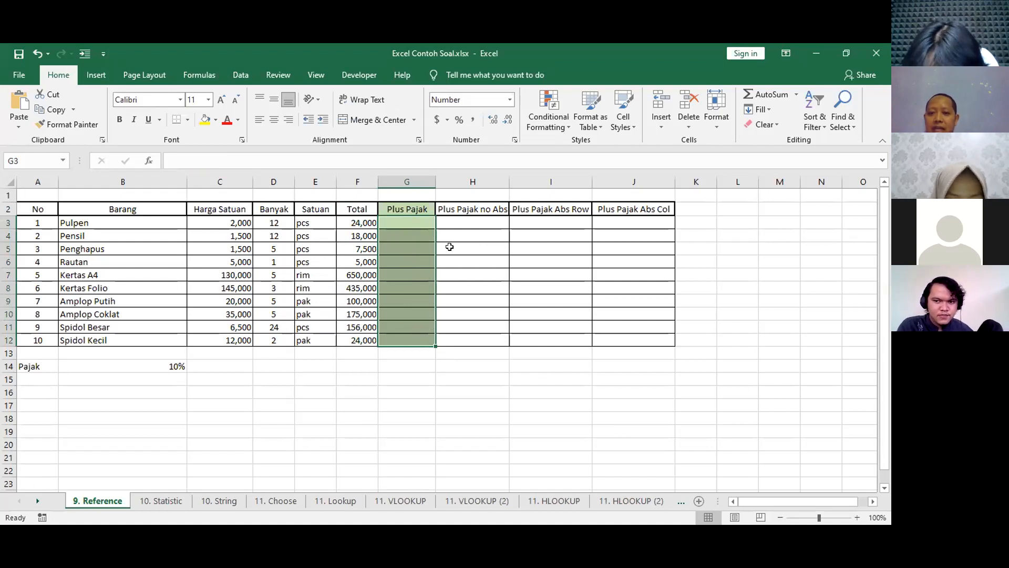
Try the pasted formula =F3+F3*$B14 in G3, filled down to G12, and clear the range.
key(alt+Tab)
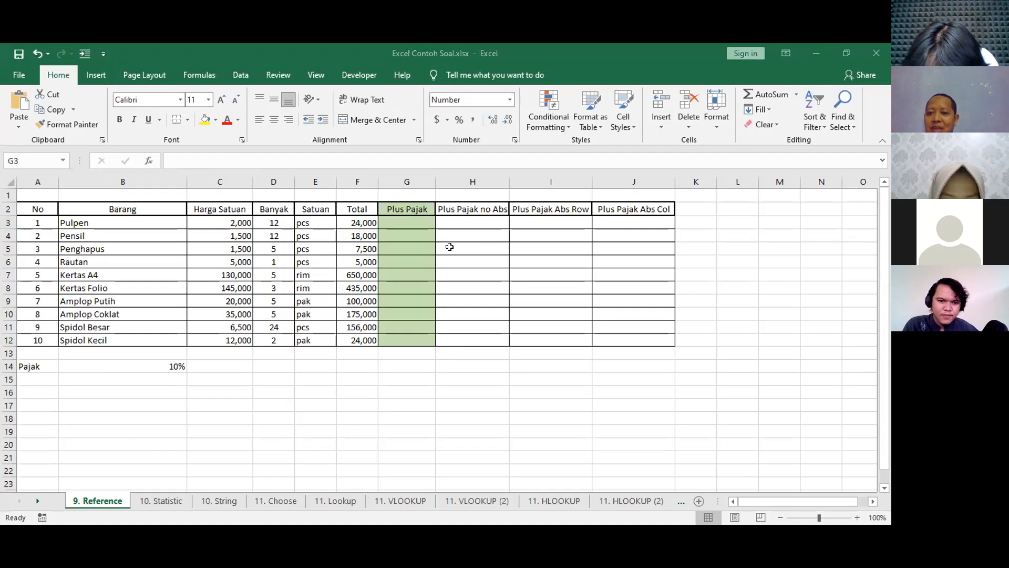
click(409, 222)
text(=F3+F3*$B14)
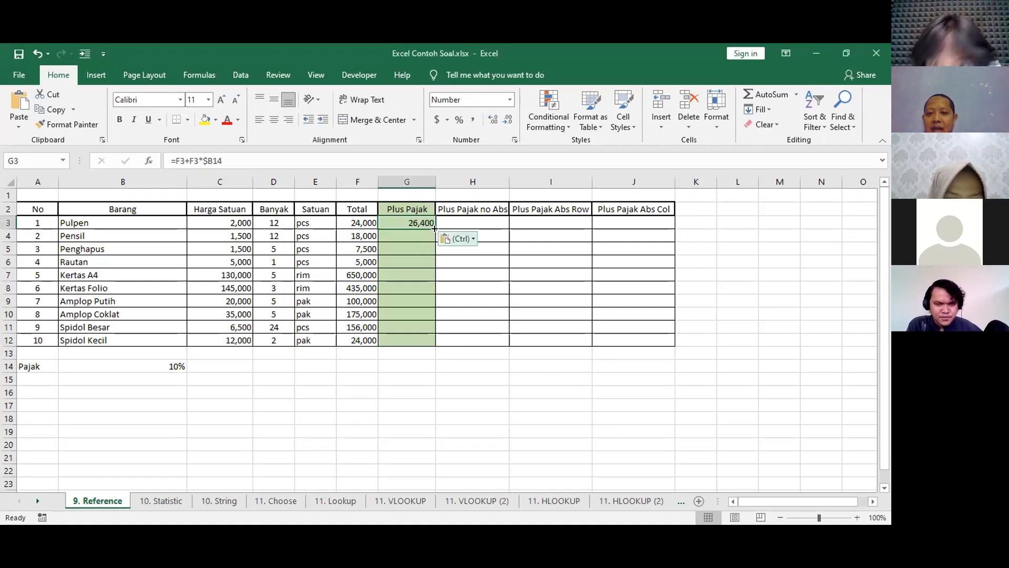
double_click(434, 228)
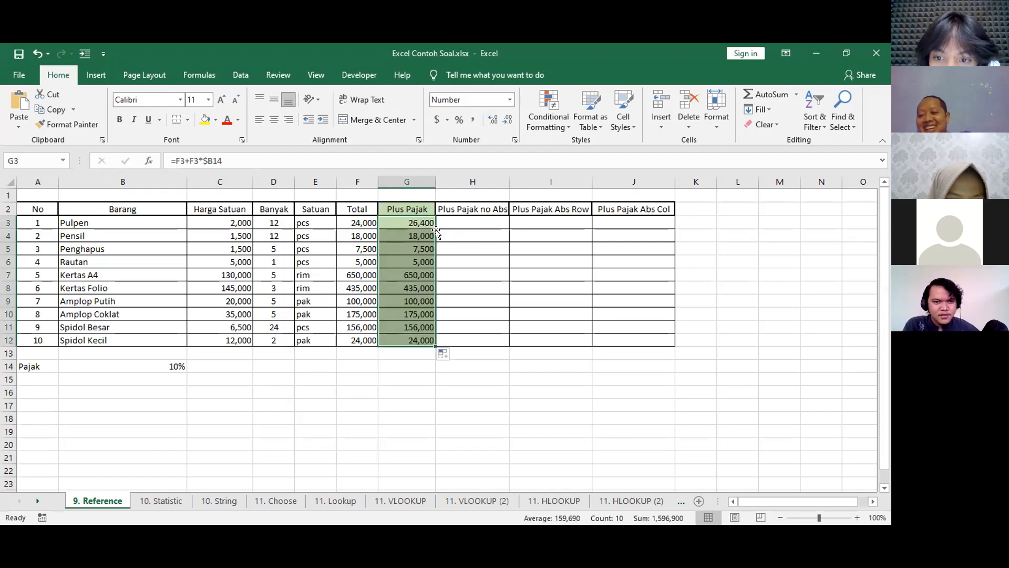
key(Delete)
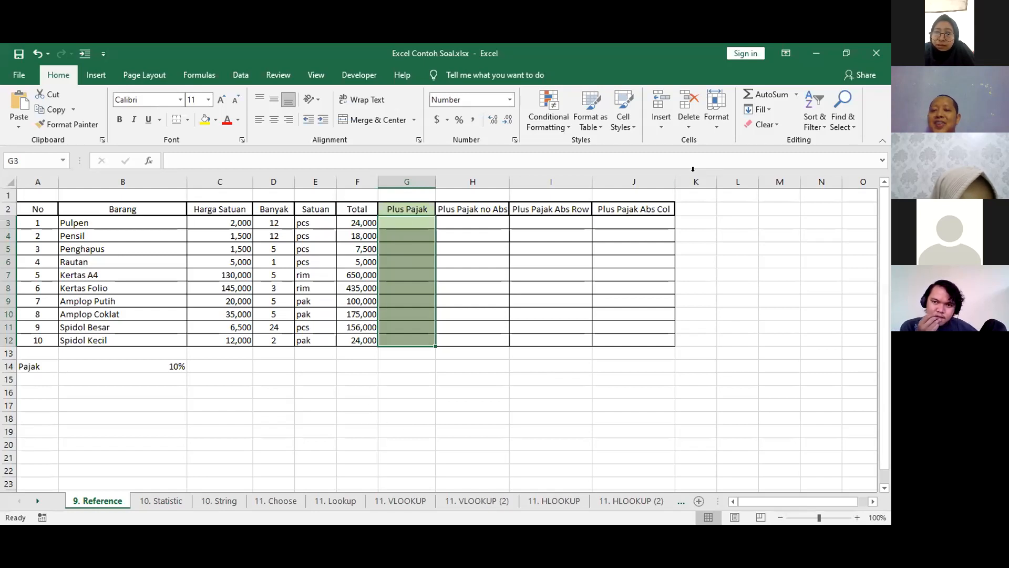
Enter the formula =F3+F3*B14 in G3 of the Plus Pajak column.
click(413, 221)
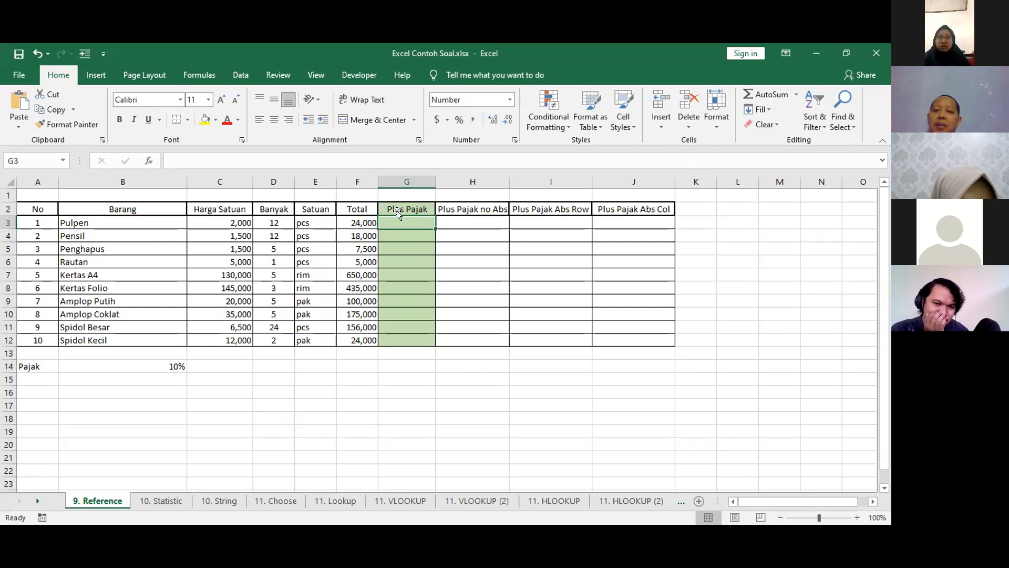
double_click(395, 223)
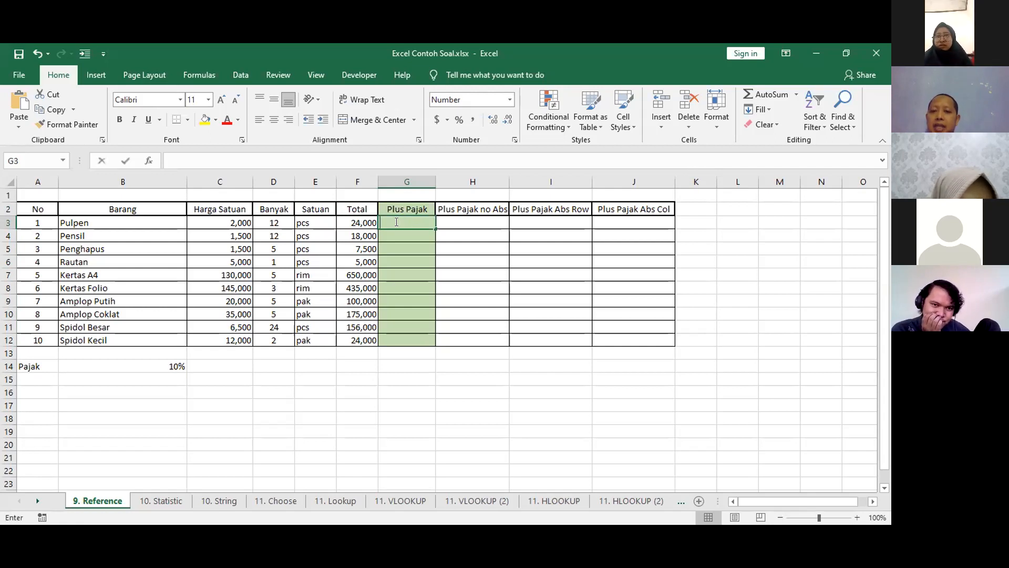
text(=)
click(358, 220)
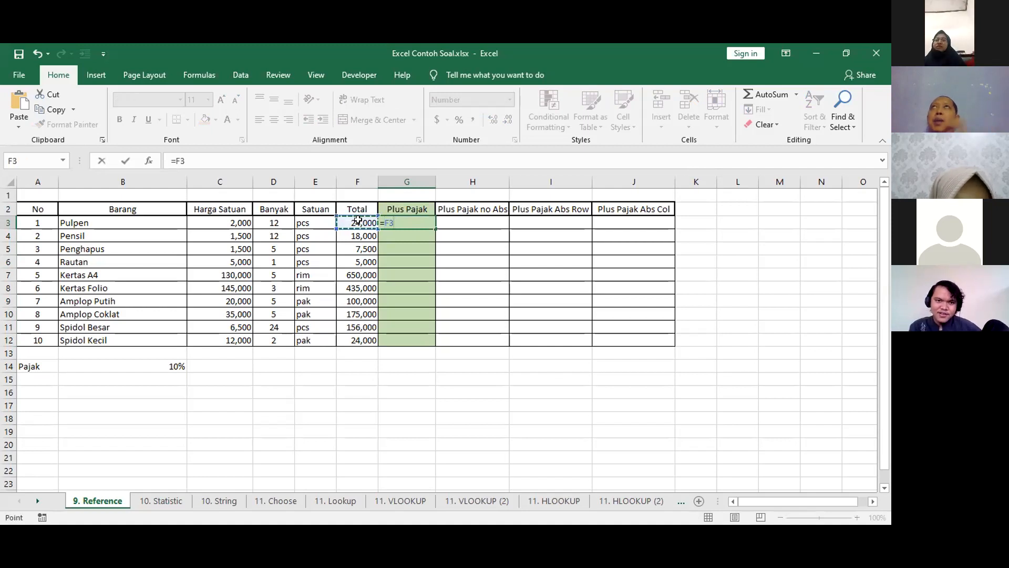
text(+)
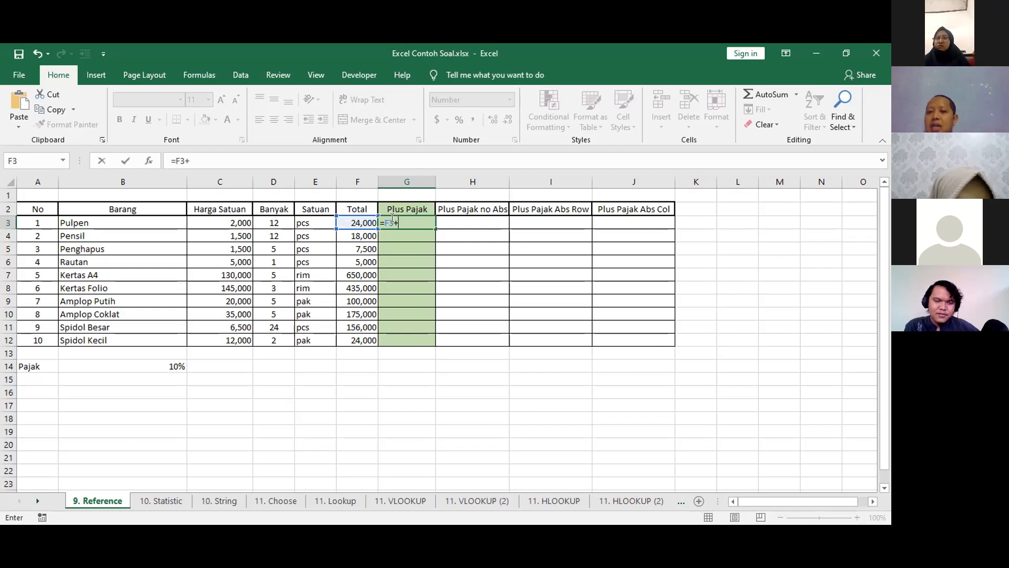
click(354, 218)
text(*)
click(160, 364)
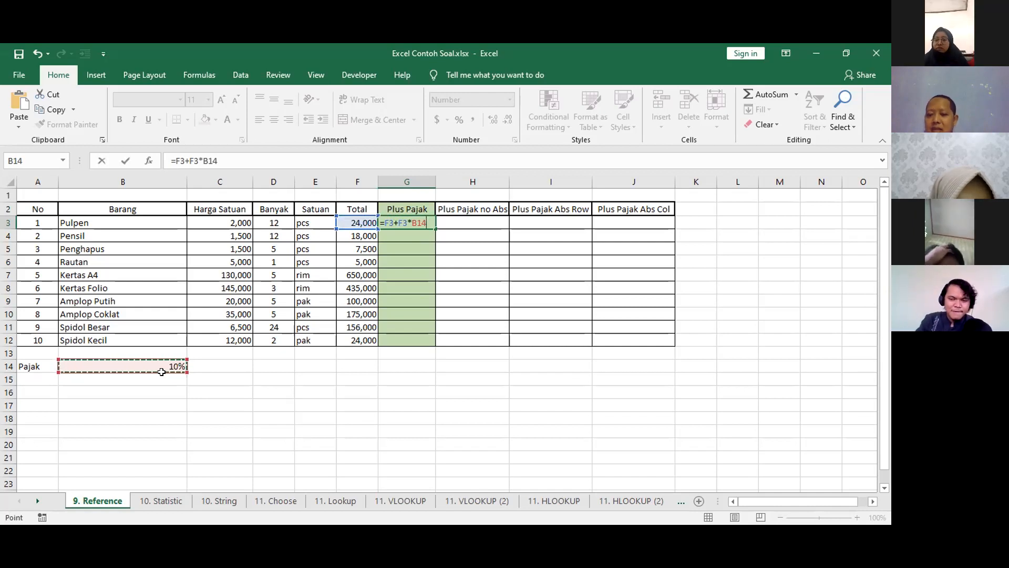
key(Return)
click(404, 220)
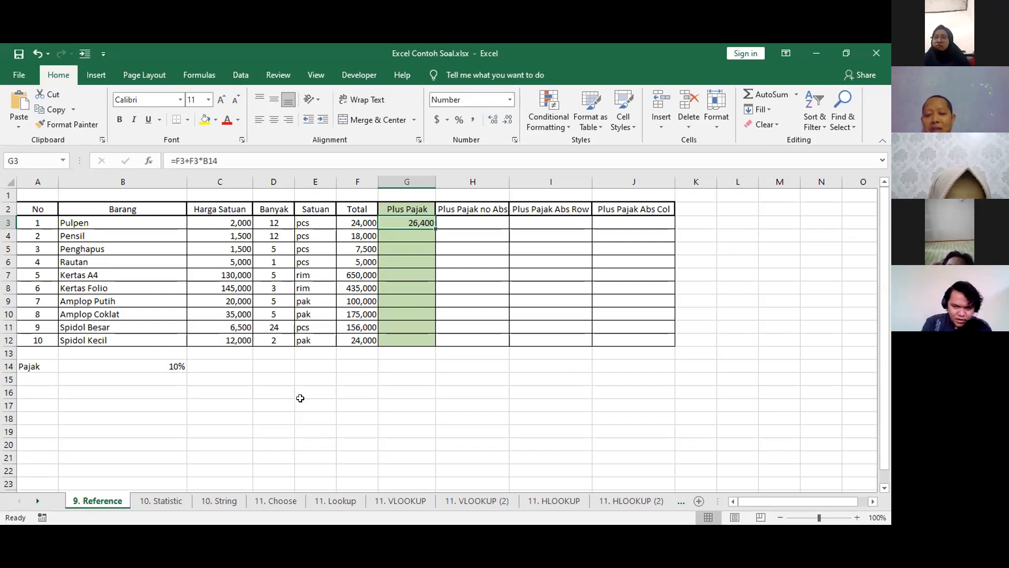
click(161, 500)
click(112, 498)
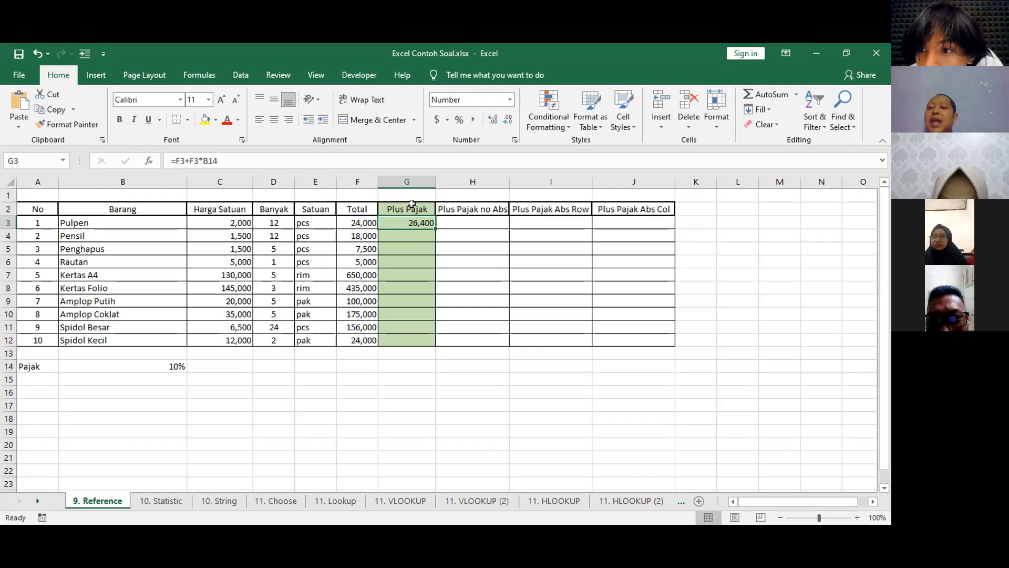
Make the tax reference row-absolute in G3 as =F3+F3*B$14, and fill the formula down to G12.
key(F2)
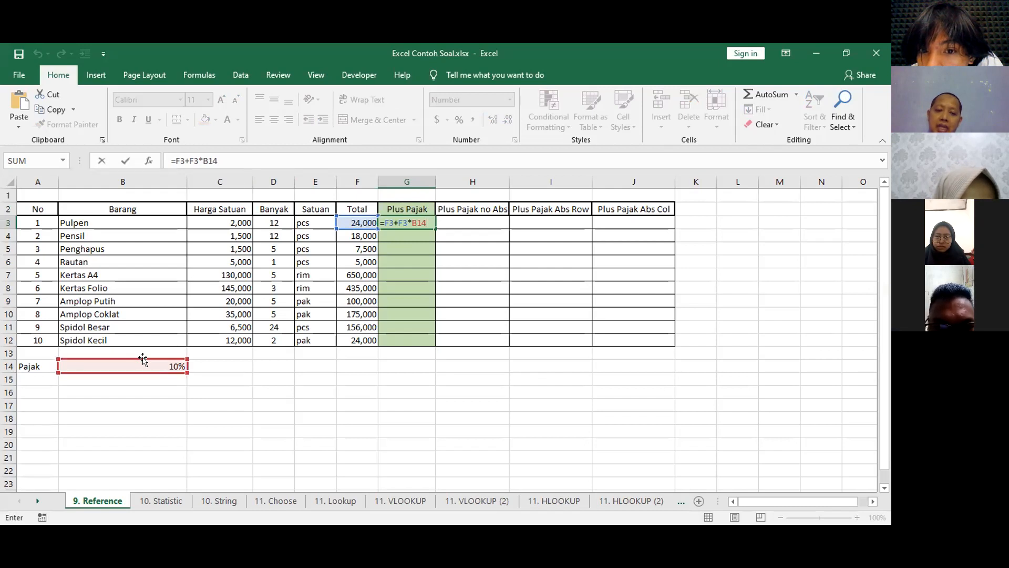
click(208, 160)
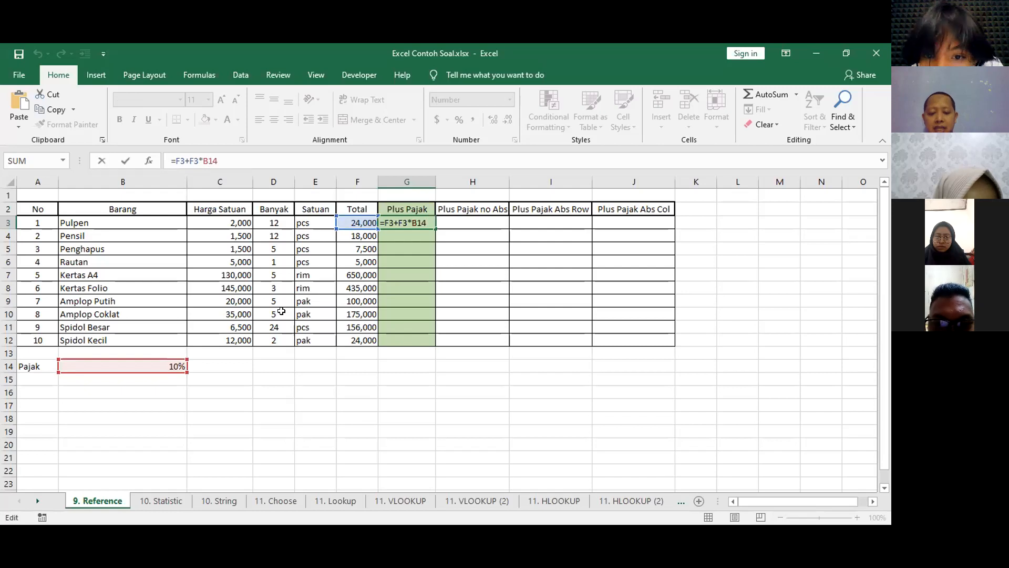
key(Return)
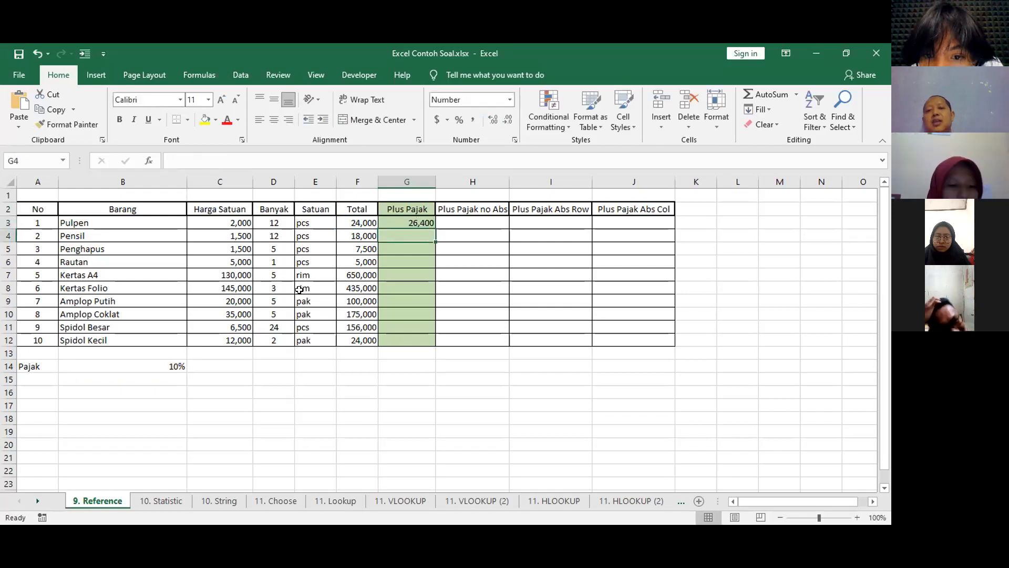
click(413, 223)
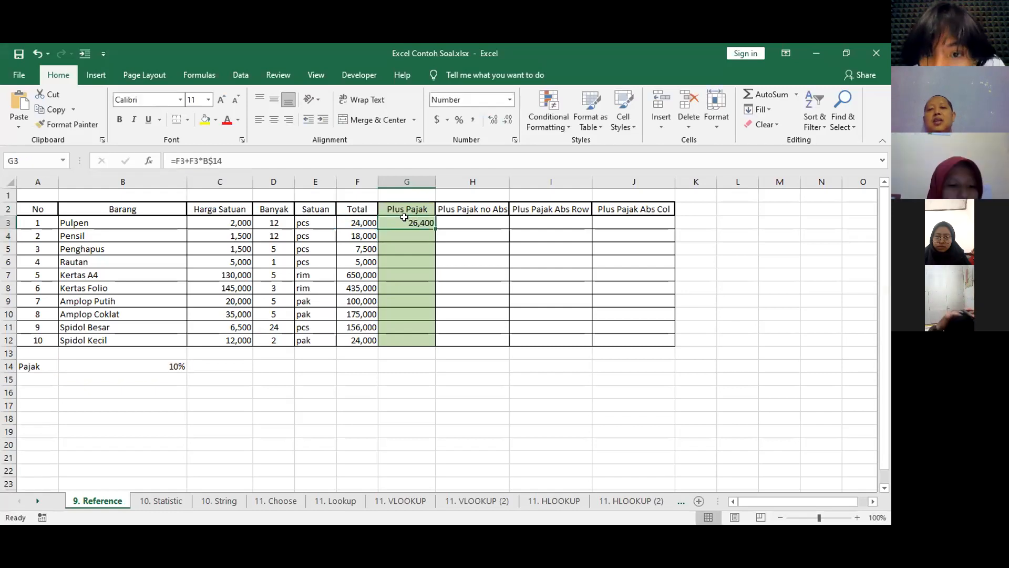
double_click(432, 225)
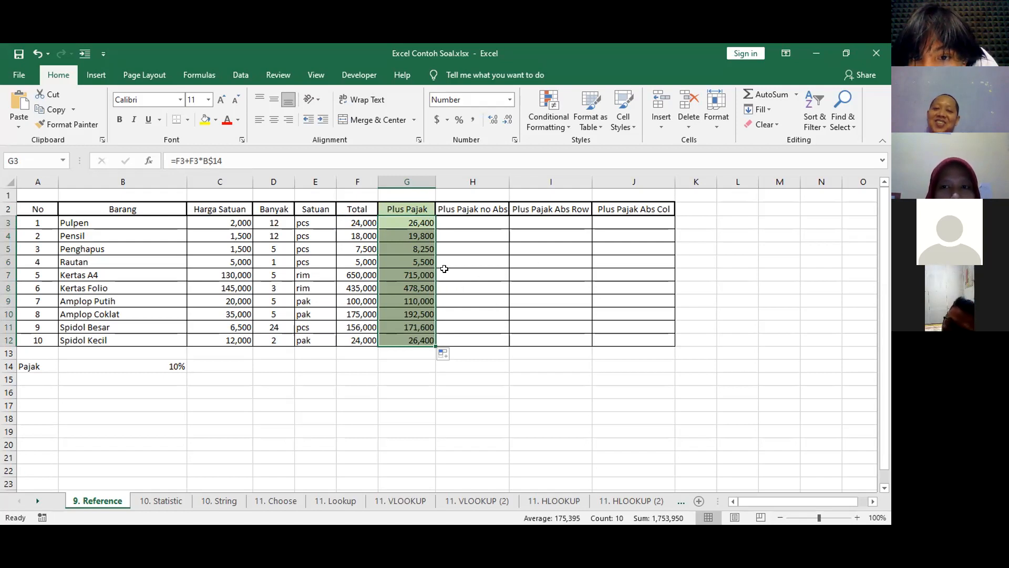
Examine the F3*B$14 part of the formula in G3 and the cells it refers to.
click(406, 217)
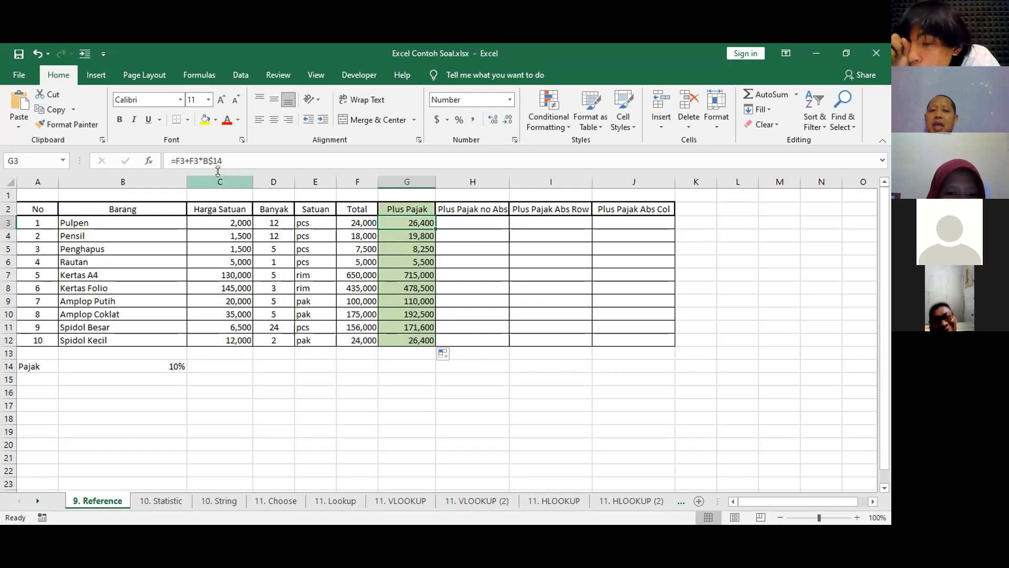
drag(190, 161, 255, 163)
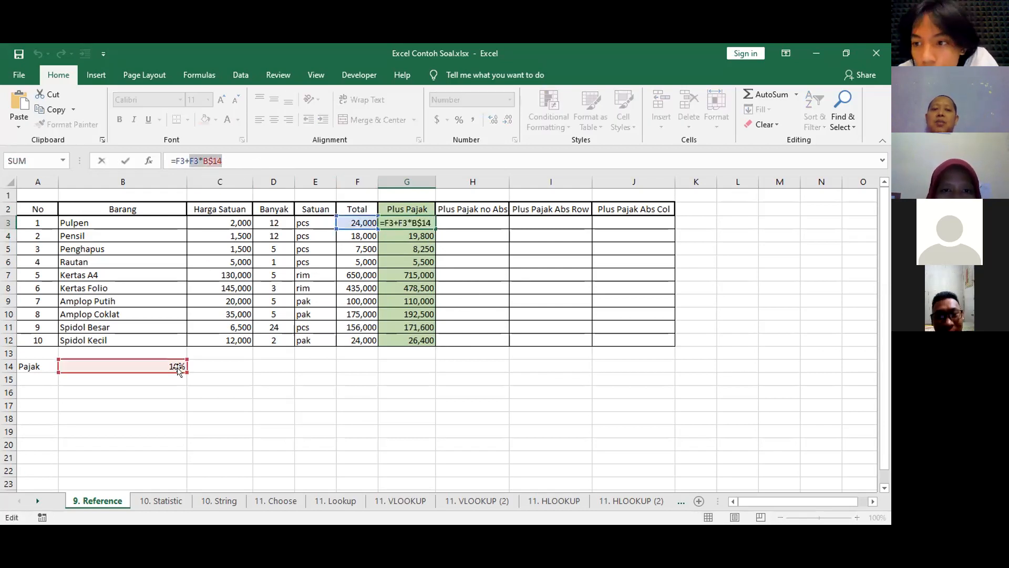
key(Escape)
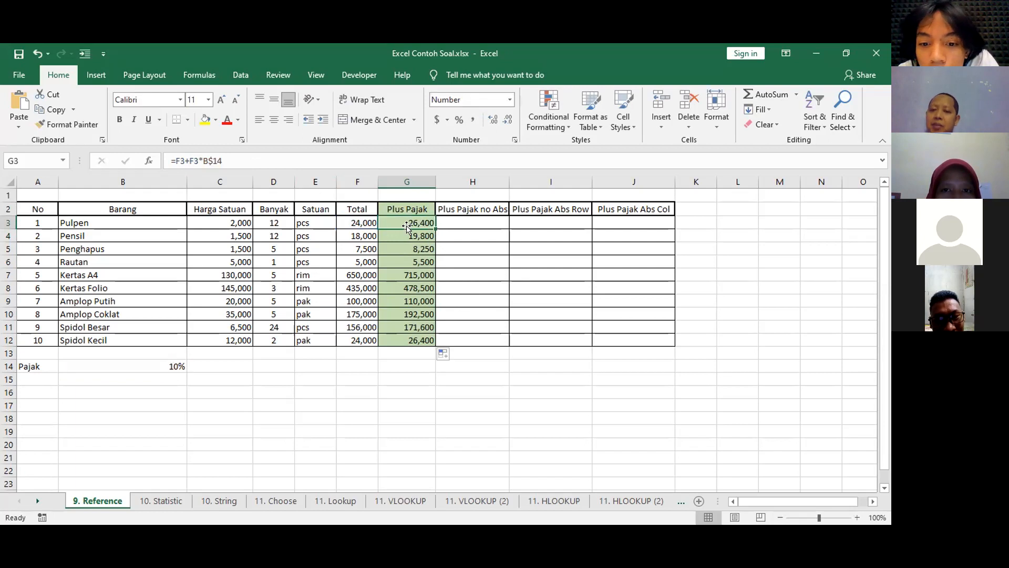
Try a Pajak rate of 20% in B14, and undo the change.
click(157, 363)
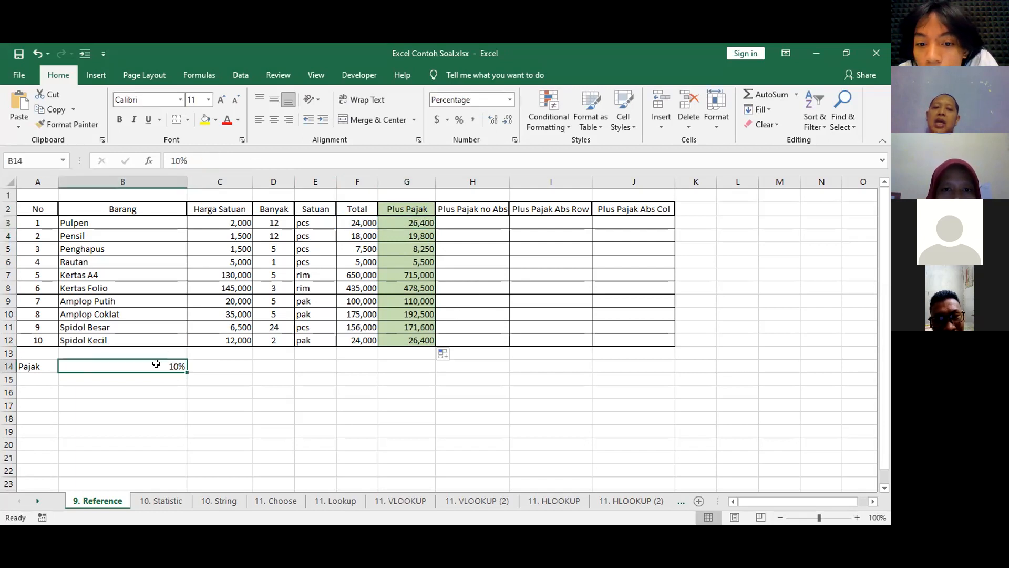
click(176, 161)
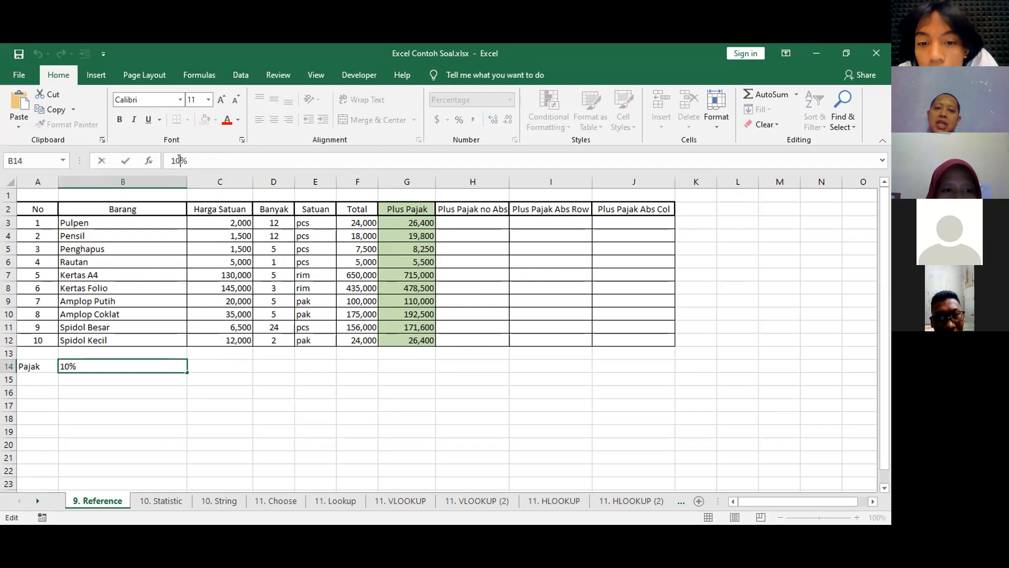
key(BackSpace)
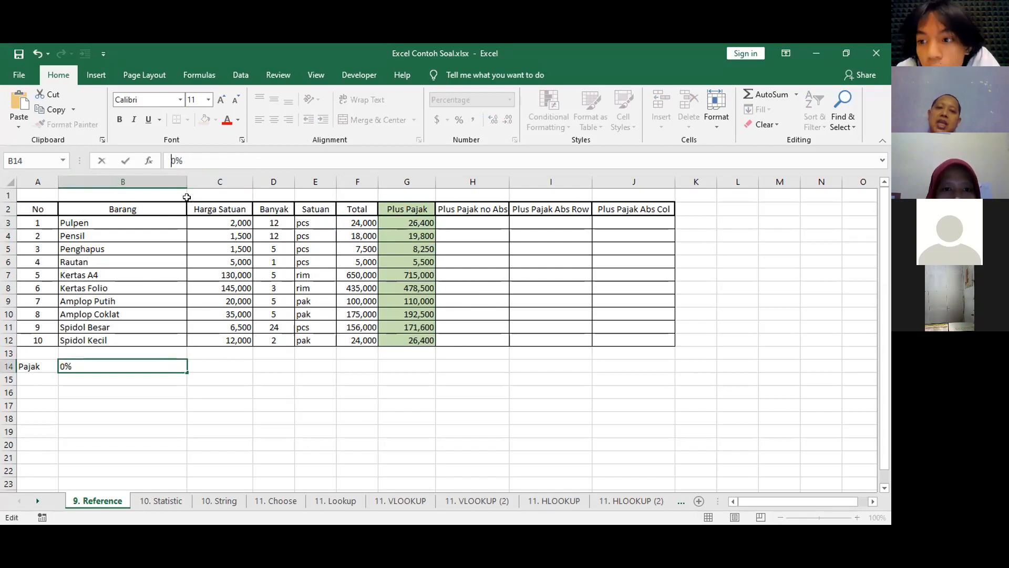
text(2)
key(Return)
key(Up)
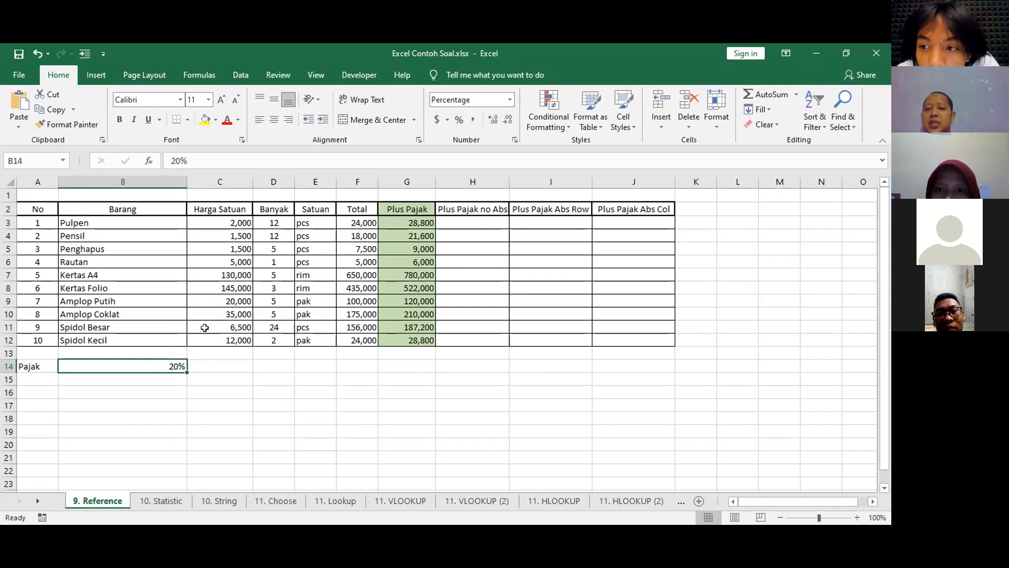
key(ctrl+z)
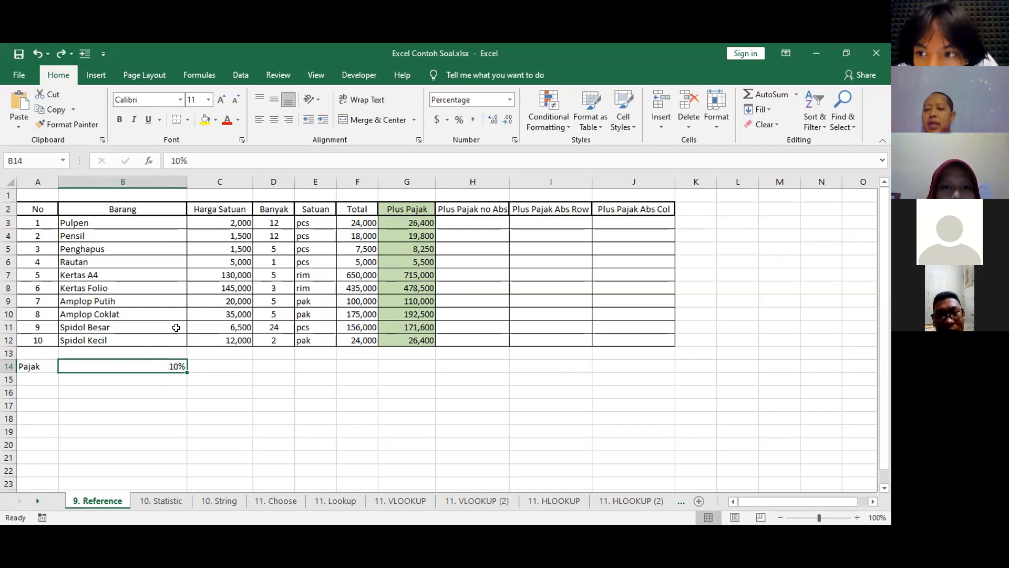
Try the relative formula =F3+F3*B14 in G3, filled down to G12, and inspect the references of the copied formula in G4.
click(407, 227)
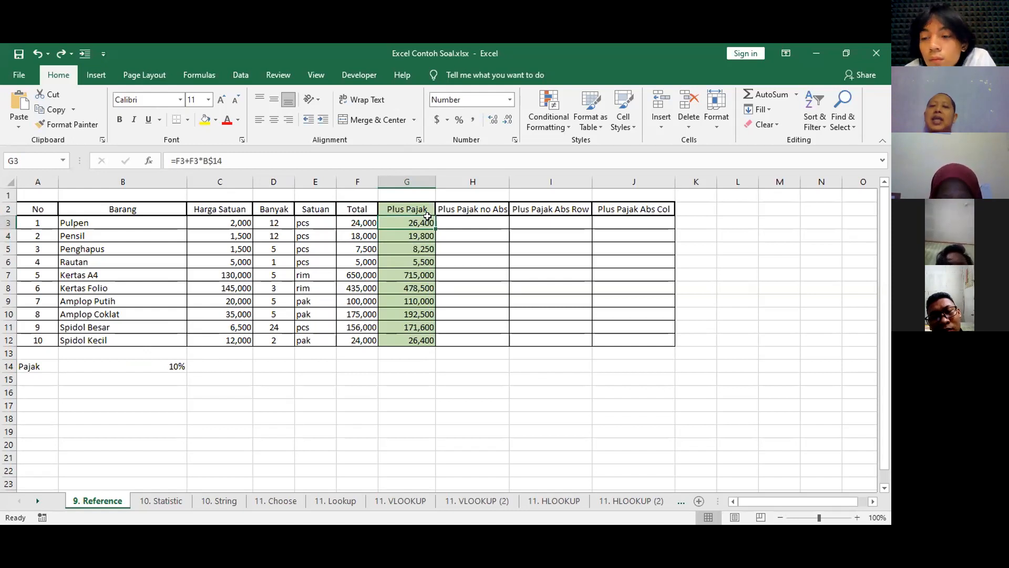
click(204, 161)
key(Right)
key(Delete)
key(Return)
click(410, 218)
double_click(428, 227)
click(415, 235)
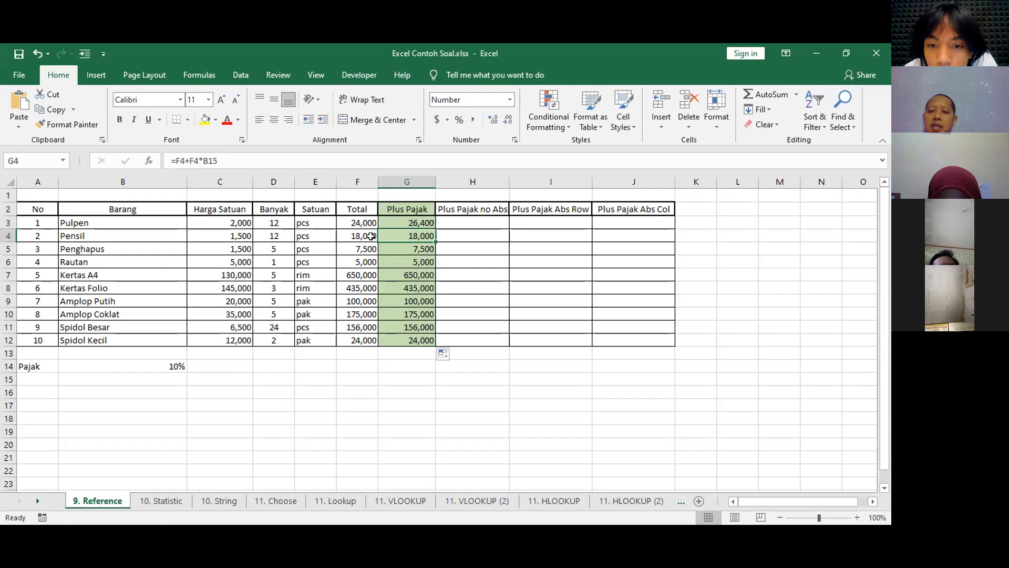
double_click(406, 230)
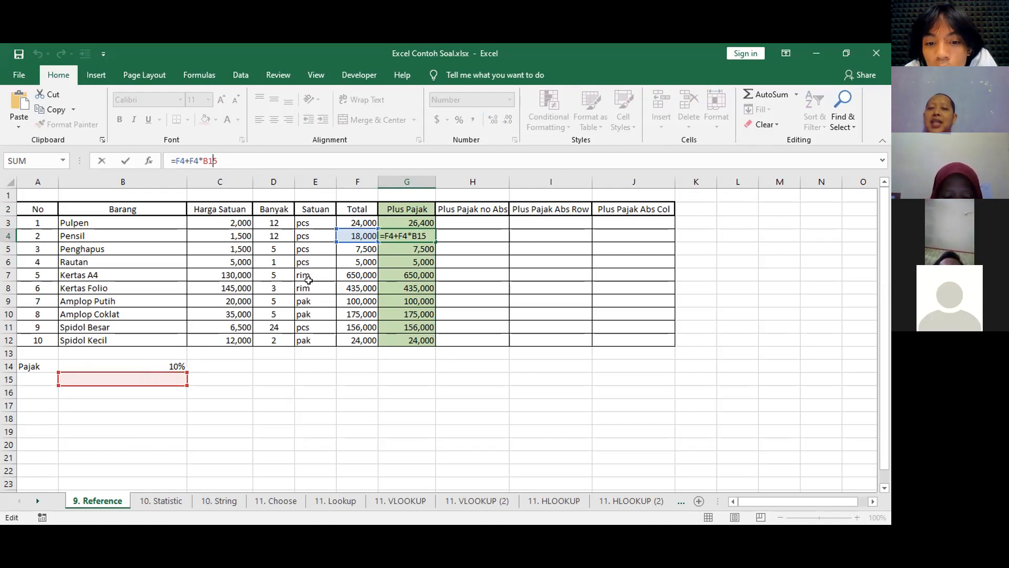
key(Escape)
Put the row lock back in G3 as =F3+F3*B$14 and refill the Plus Pajak column down to G12.
click(389, 224)
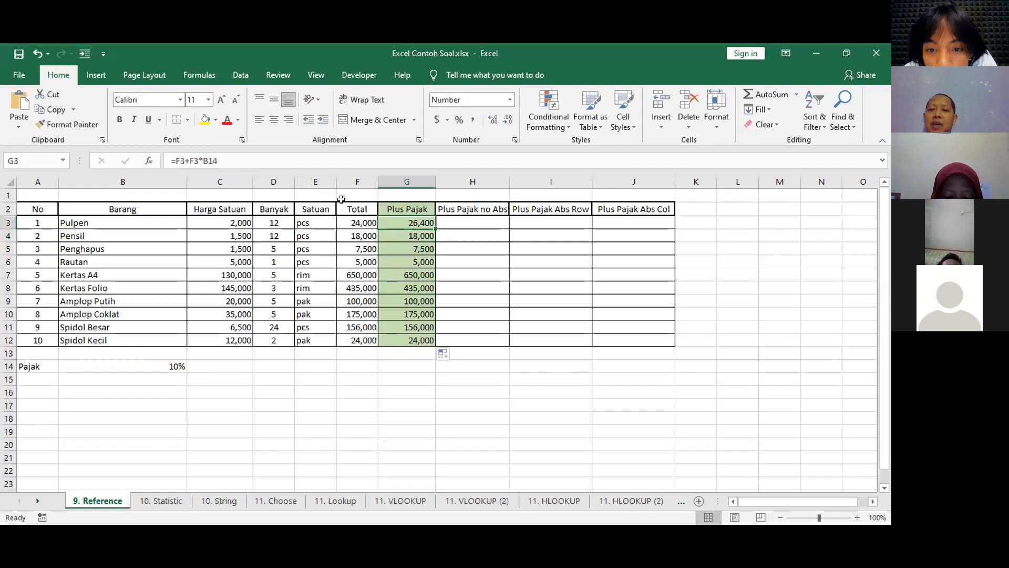
click(208, 162)
text($)
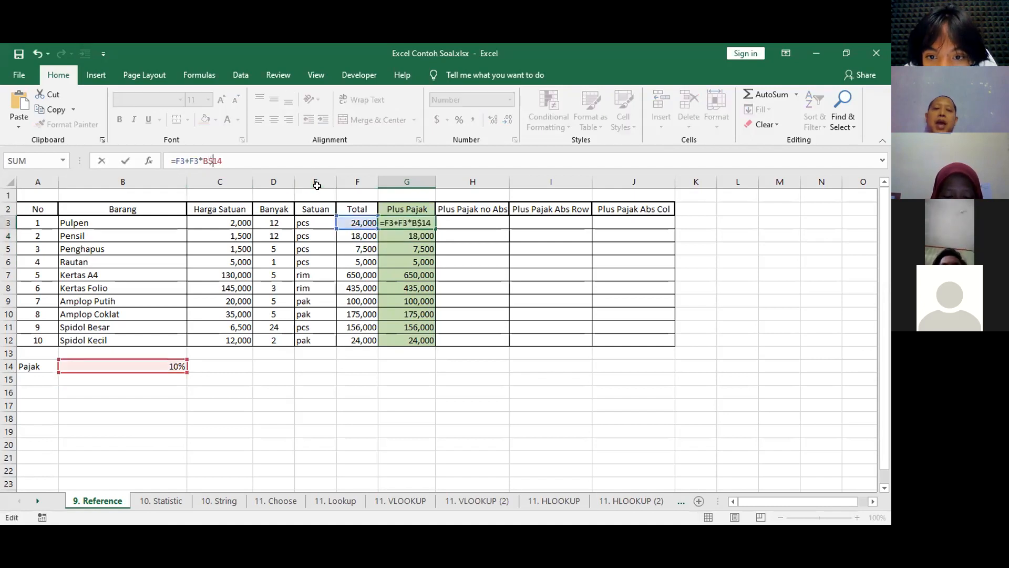
key(Return)
click(405, 223)
double_click(434, 226)
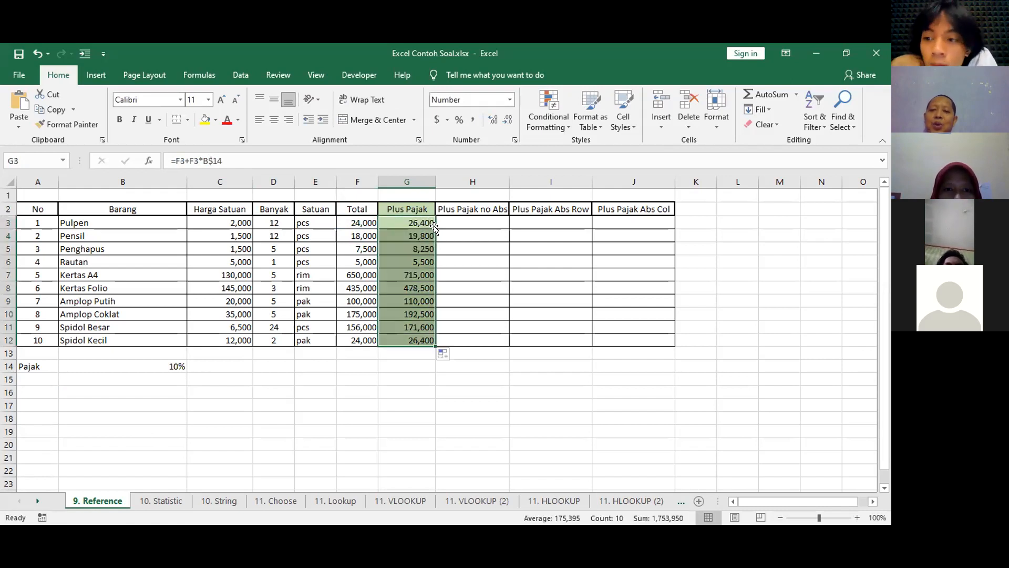
click(423, 396)
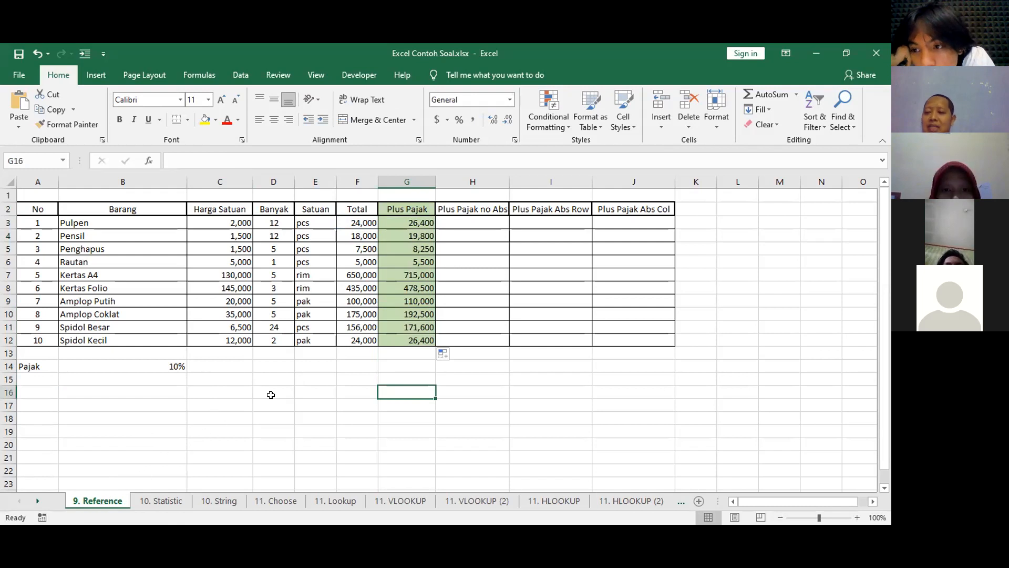
click(468, 405)
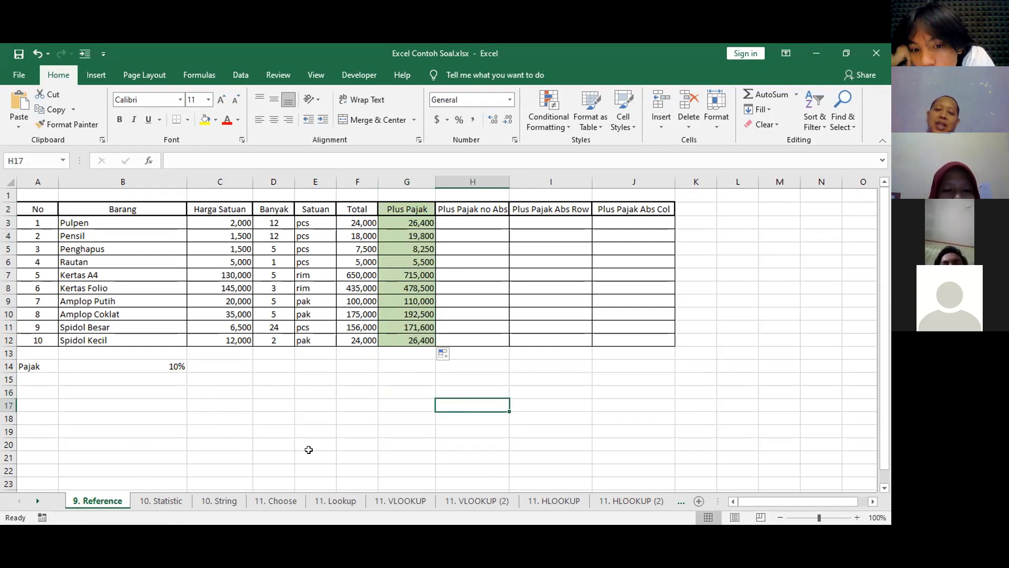